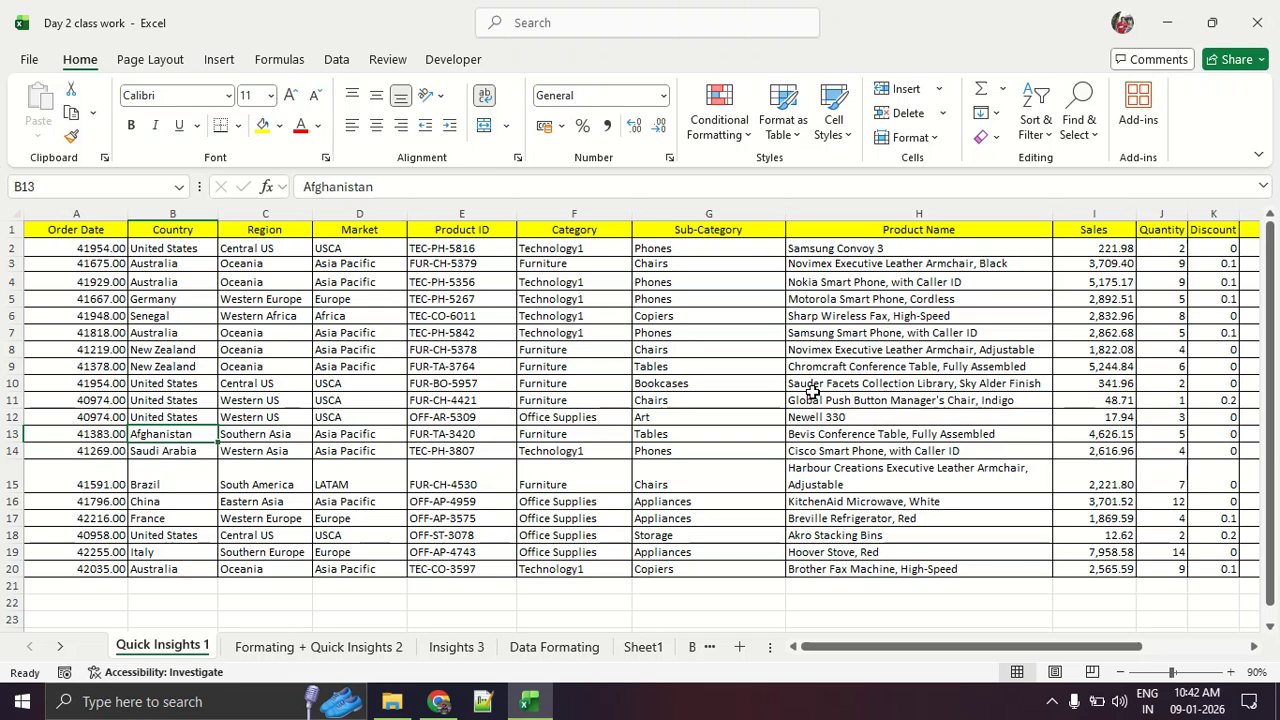
Switch to the Google Meet call in Chrome and review the list of meeting participants
{"action": "left_click", "coordinate": [438, 701]}
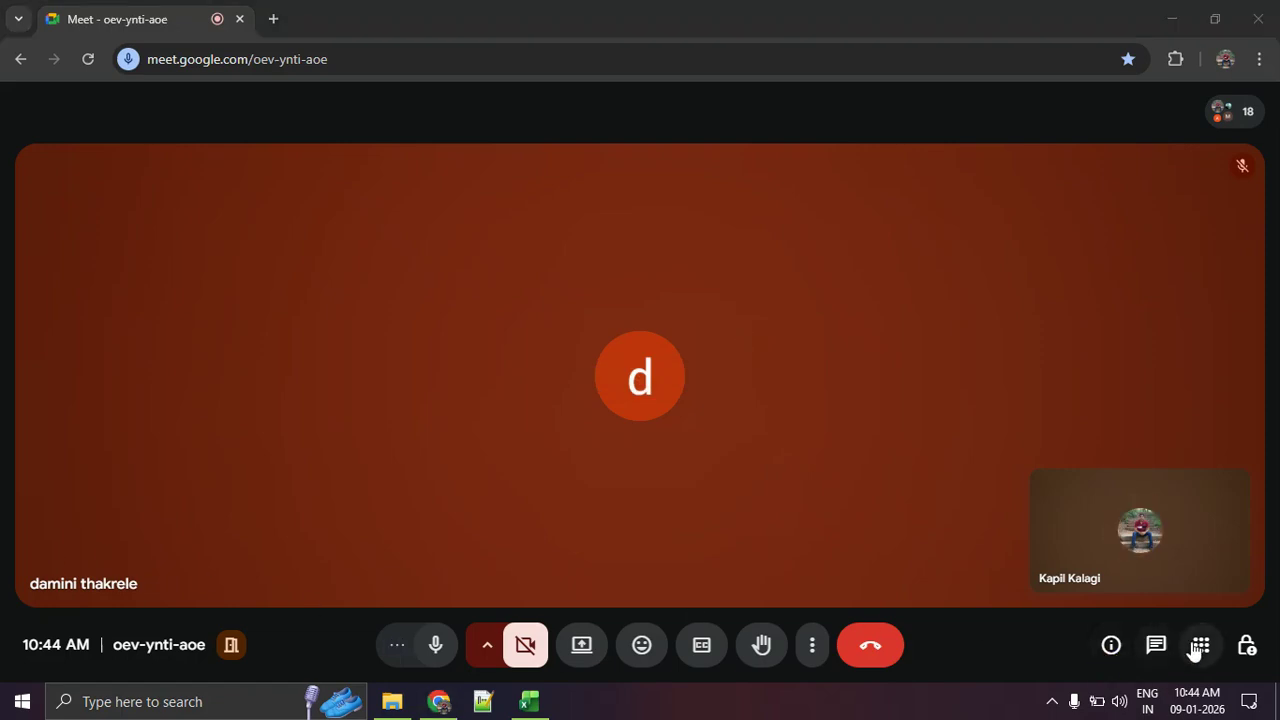
{"action": "left_click", "coordinate": [1230, 113]}
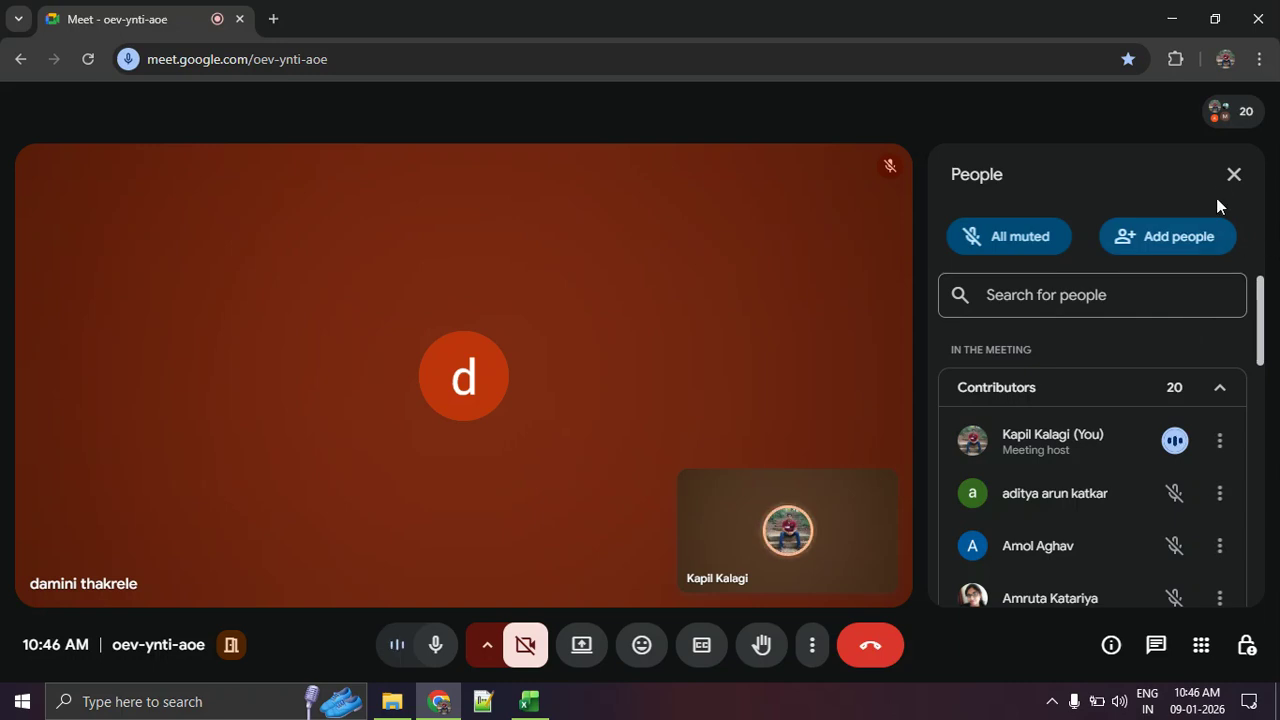
{"action": "scroll", "coordinate": [1091, 519], "scroll_direction": "down", "scroll_amount": 10}
{"action": "scroll", "coordinate": [1091, 520], "scroll_direction": "up", "scroll_amount": 10}
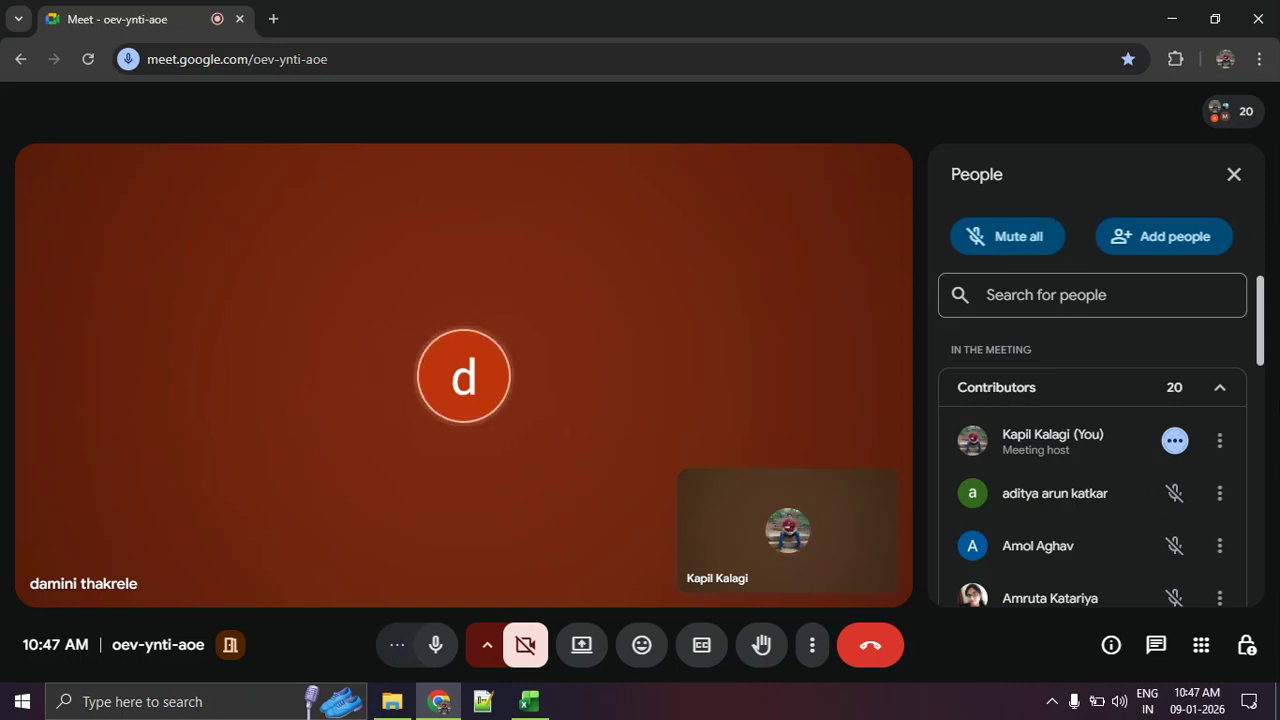
{"action": "left_click", "coordinate": [1234, 175]}
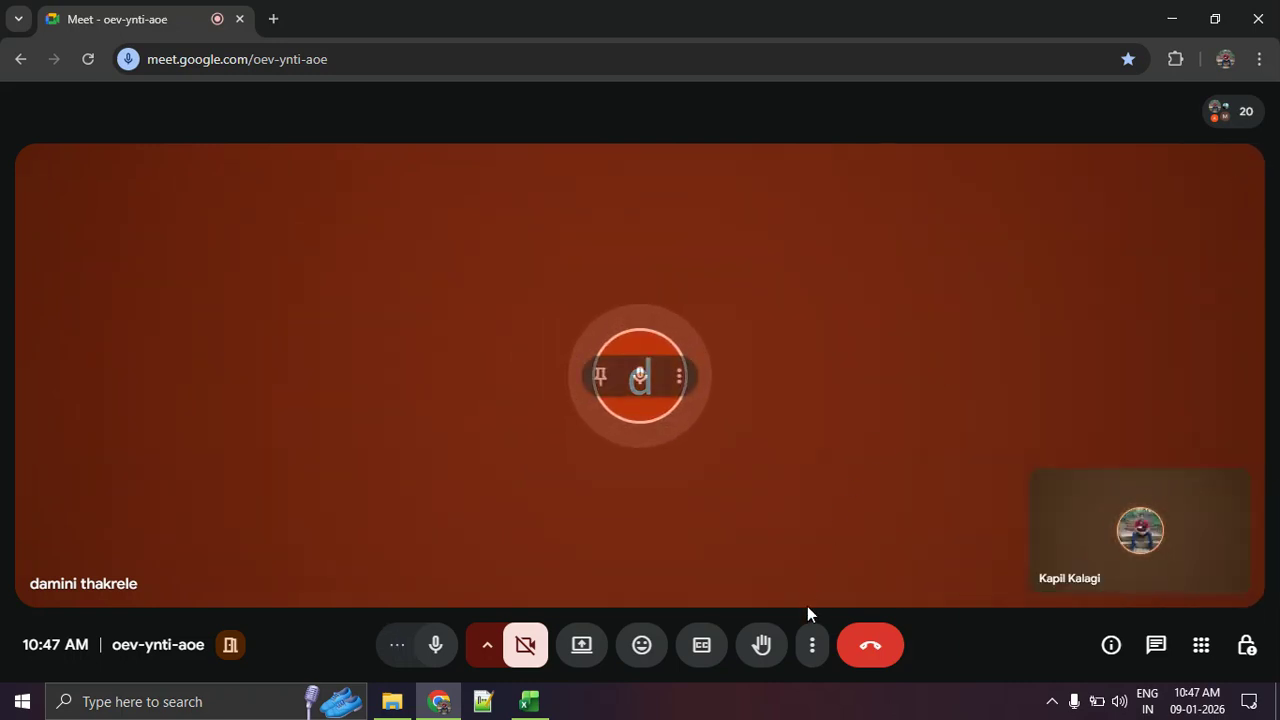
Present the entire screen in the meeting and hide the sharing notice
{"action": "left_click", "coordinate": [816, 645]}
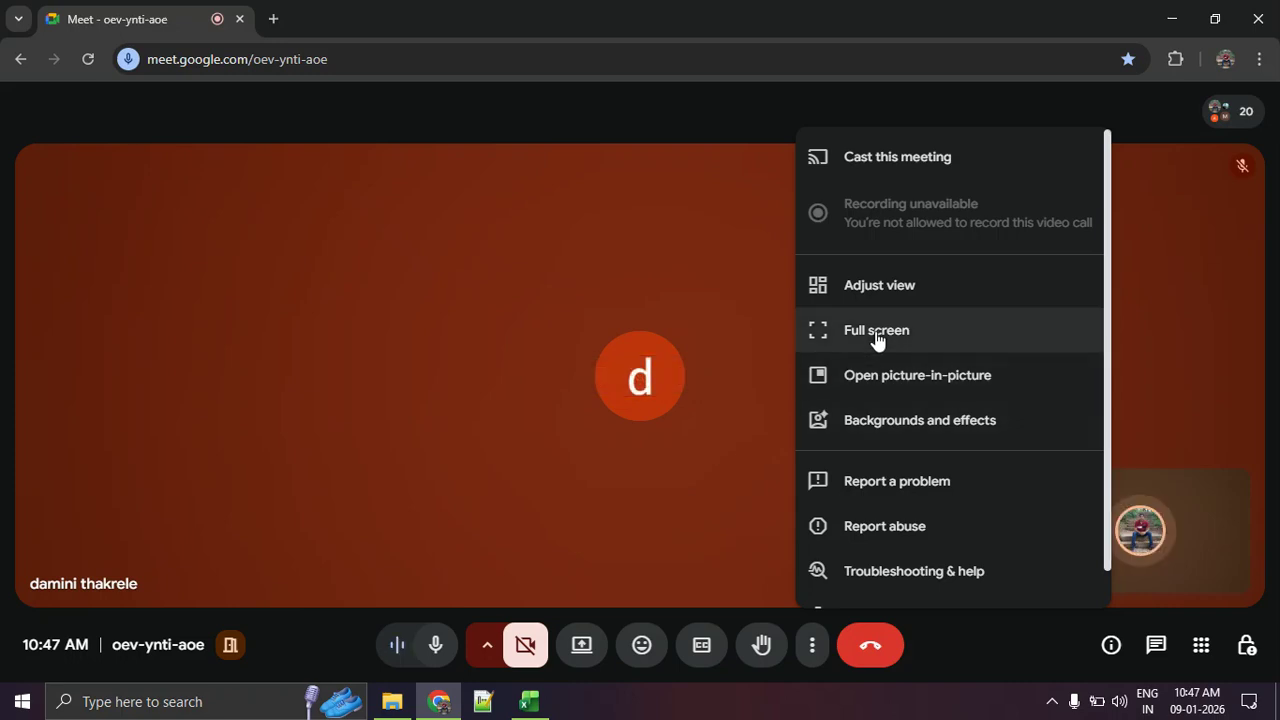
{"action": "left_click", "coordinate": [688, 548]}
{"action": "left_click", "coordinate": [590, 643]}
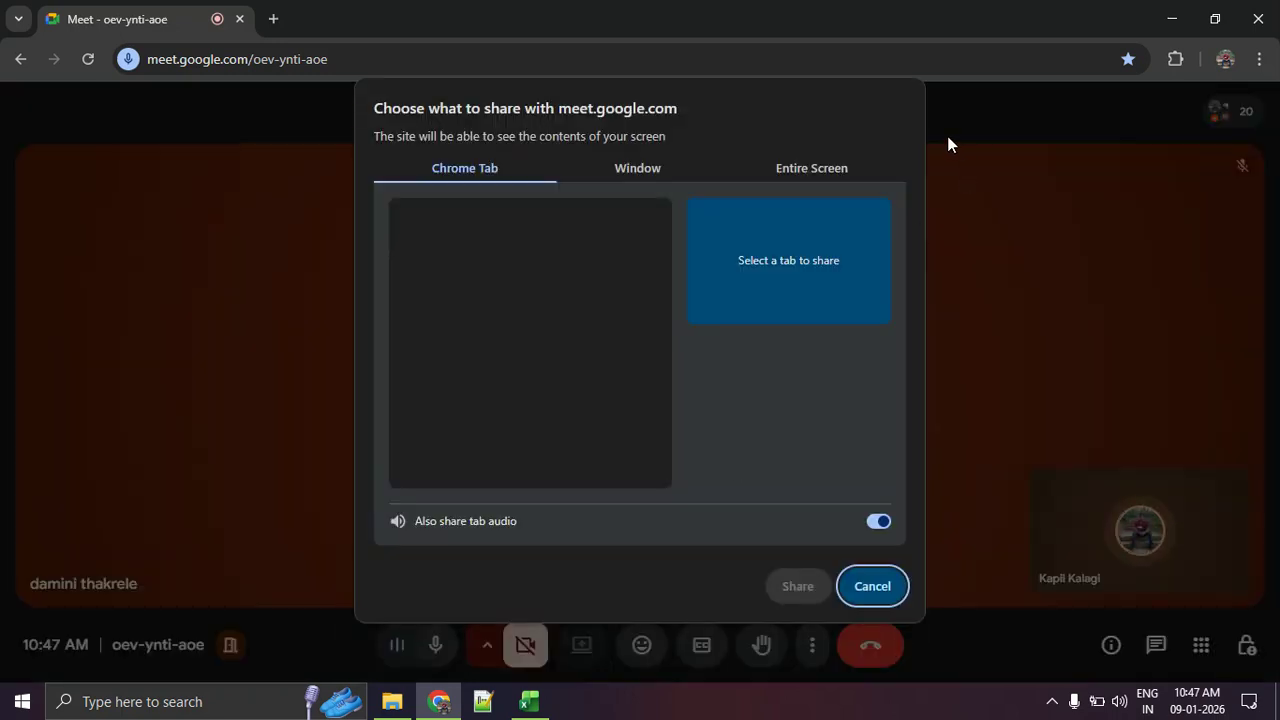
{"action": "left_click", "coordinate": [847, 165]}
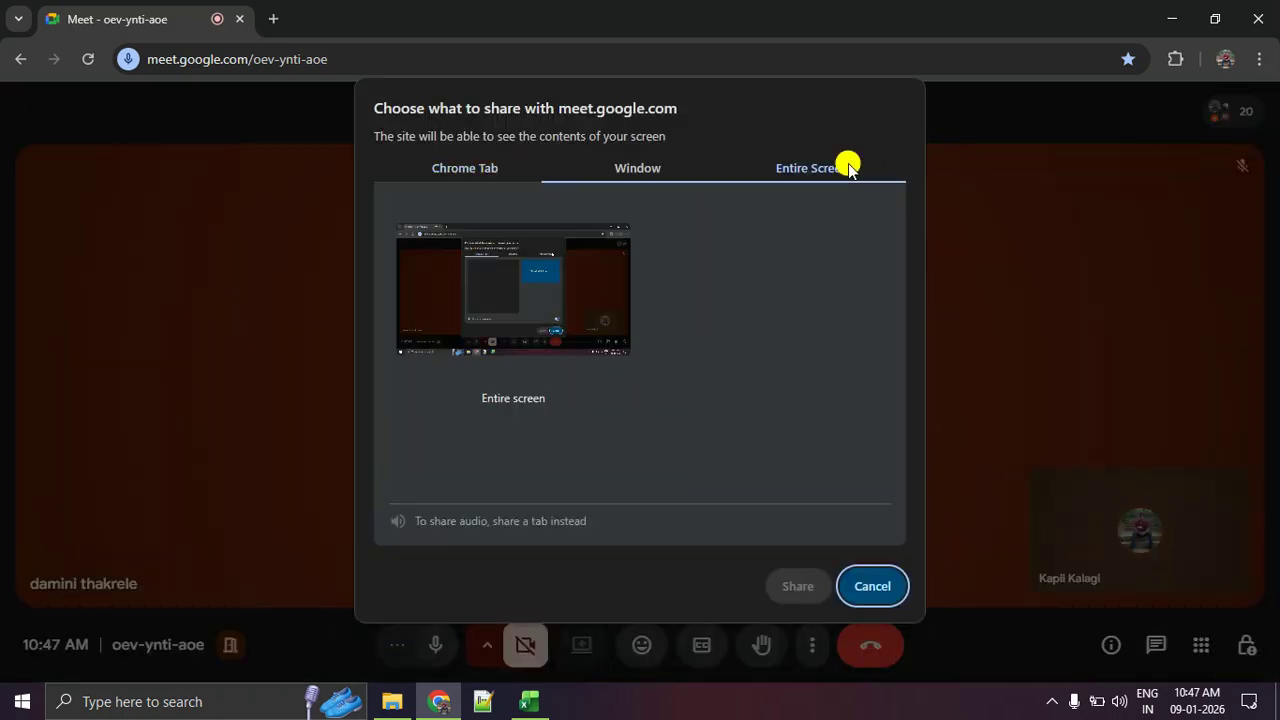
{"action": "left_click", "coordinate": [775, 594]}
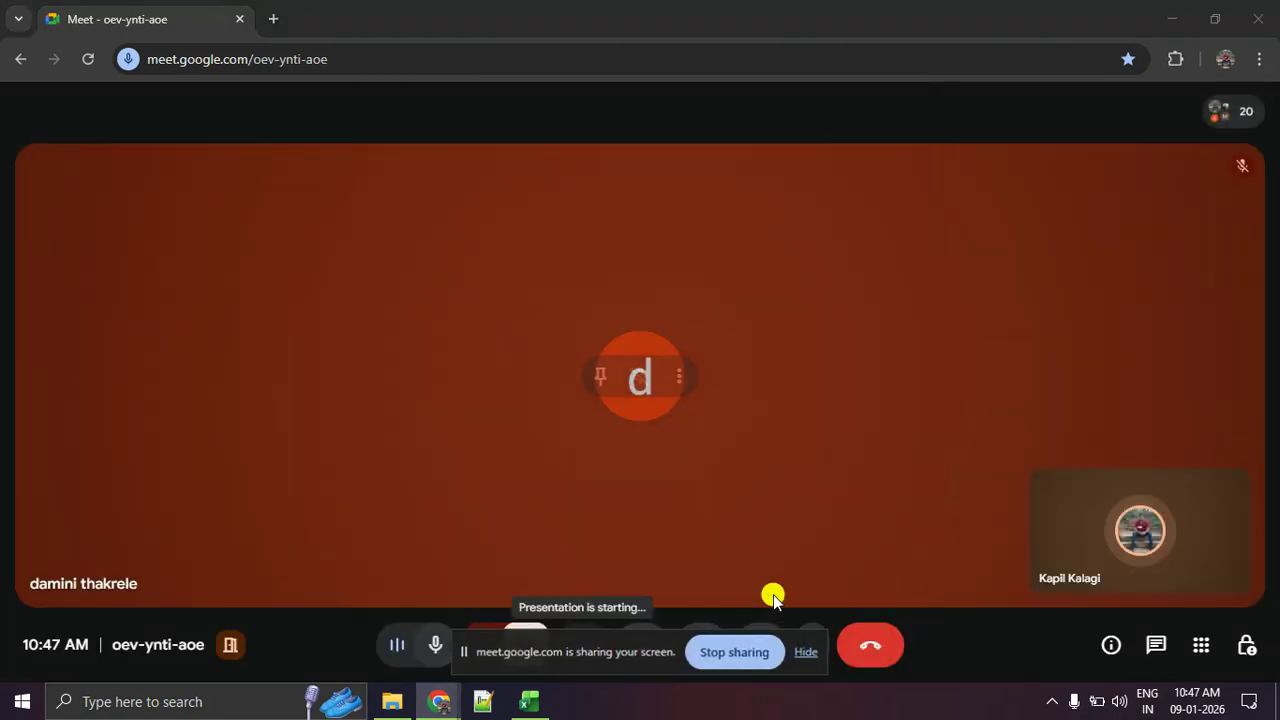
{"action": "left_click", "coordinate": [807, 651]}
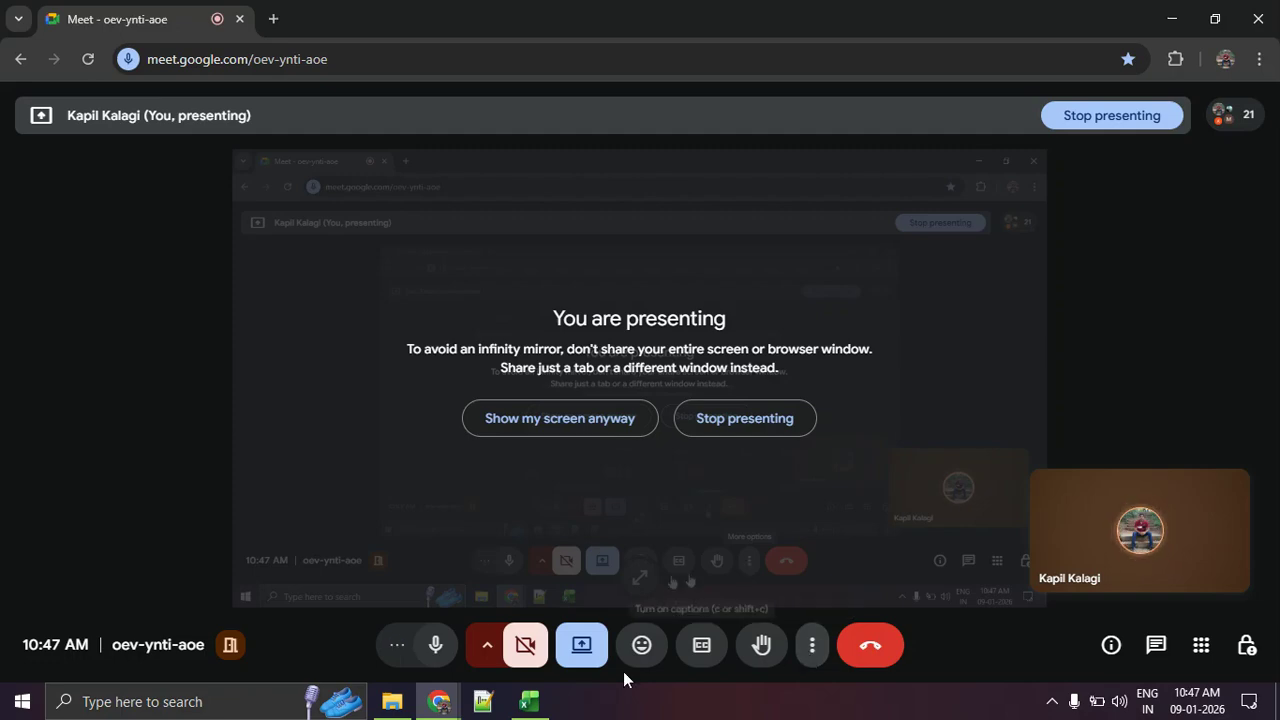
Switch to the Day 2 class work workbook in Excel and review the Quick Insights 1 columns from Order Date to Order Priority
{"action": "left_click", "coordinate": [529, 703]}
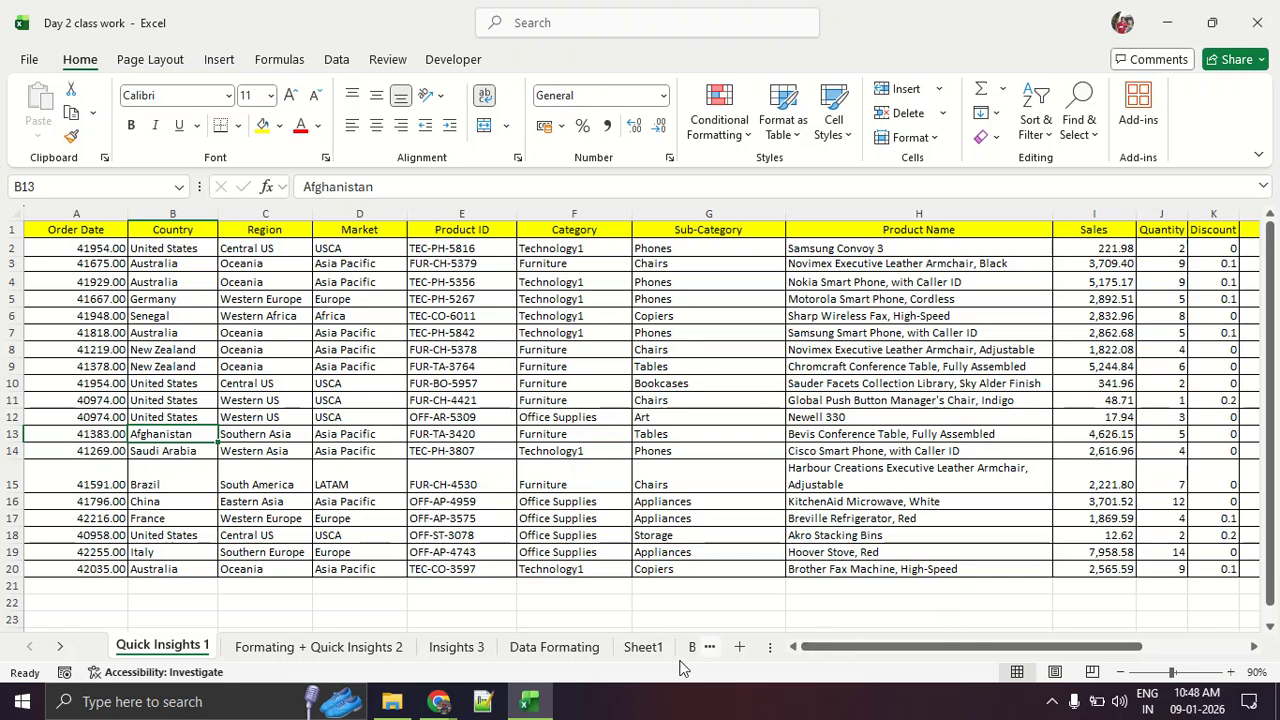
{"action": "mouse_move", "coordinate": [459, 697]}
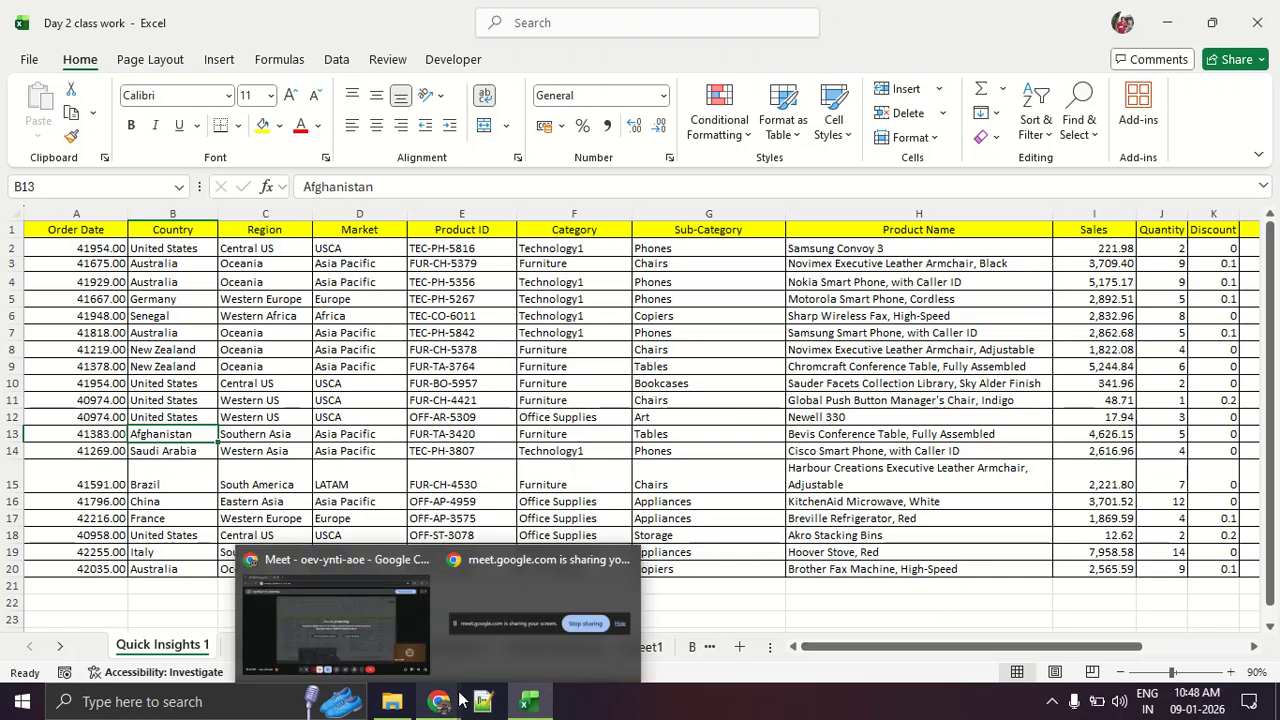
{"action": "left_click", "coordinate": [476, 352]}
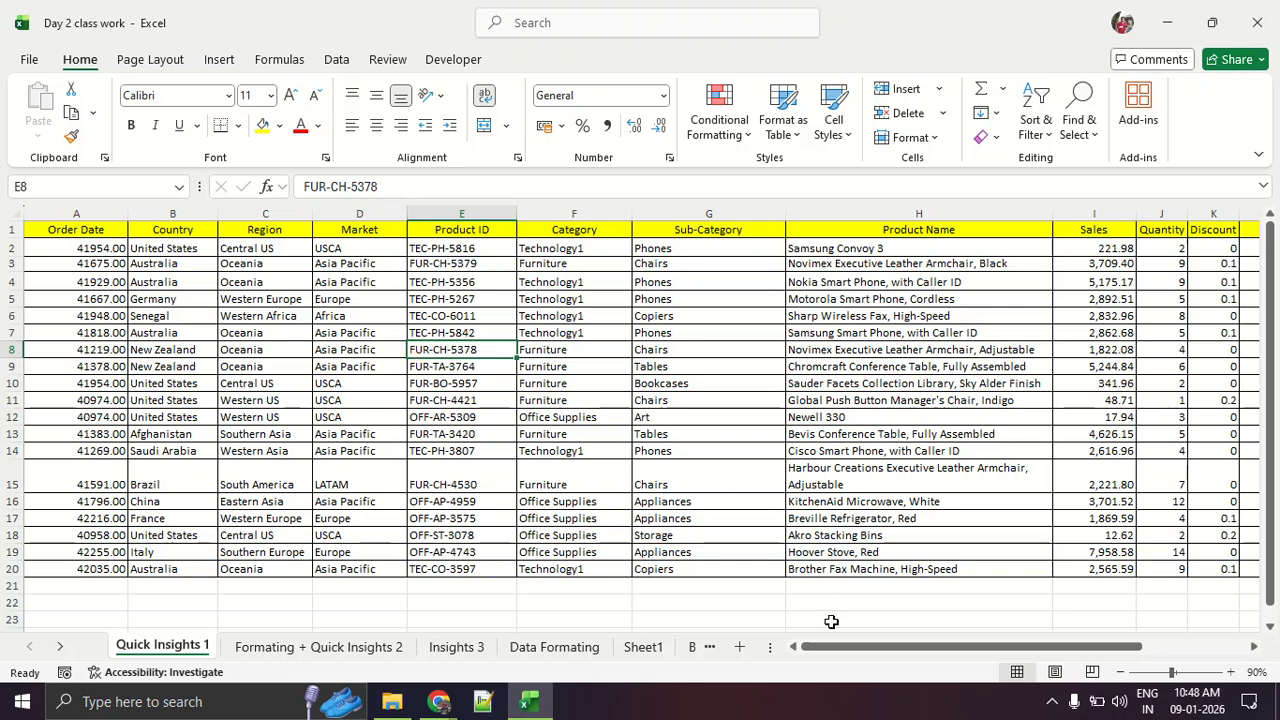
{"action": "left_click_drag", "start_coordinate": [830, 648], "coordinate": [1020, 650]}
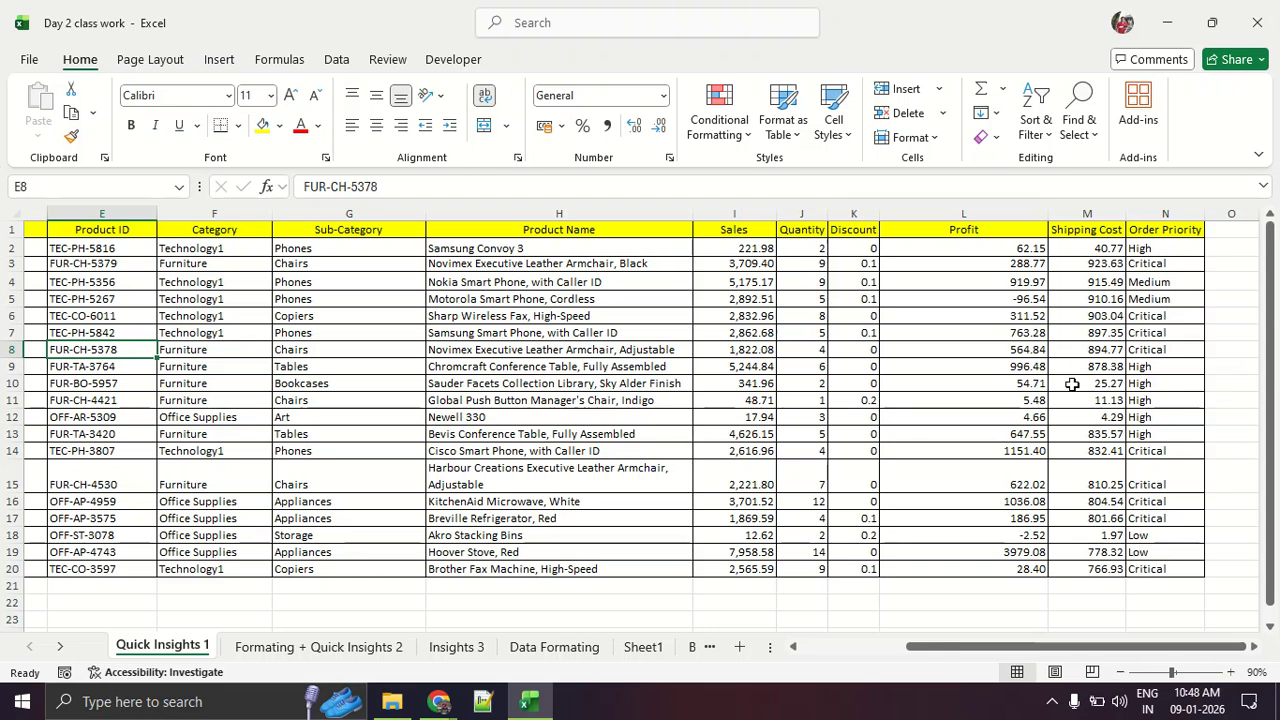
{"action": "left_click", "coordinate": [986, 212]}
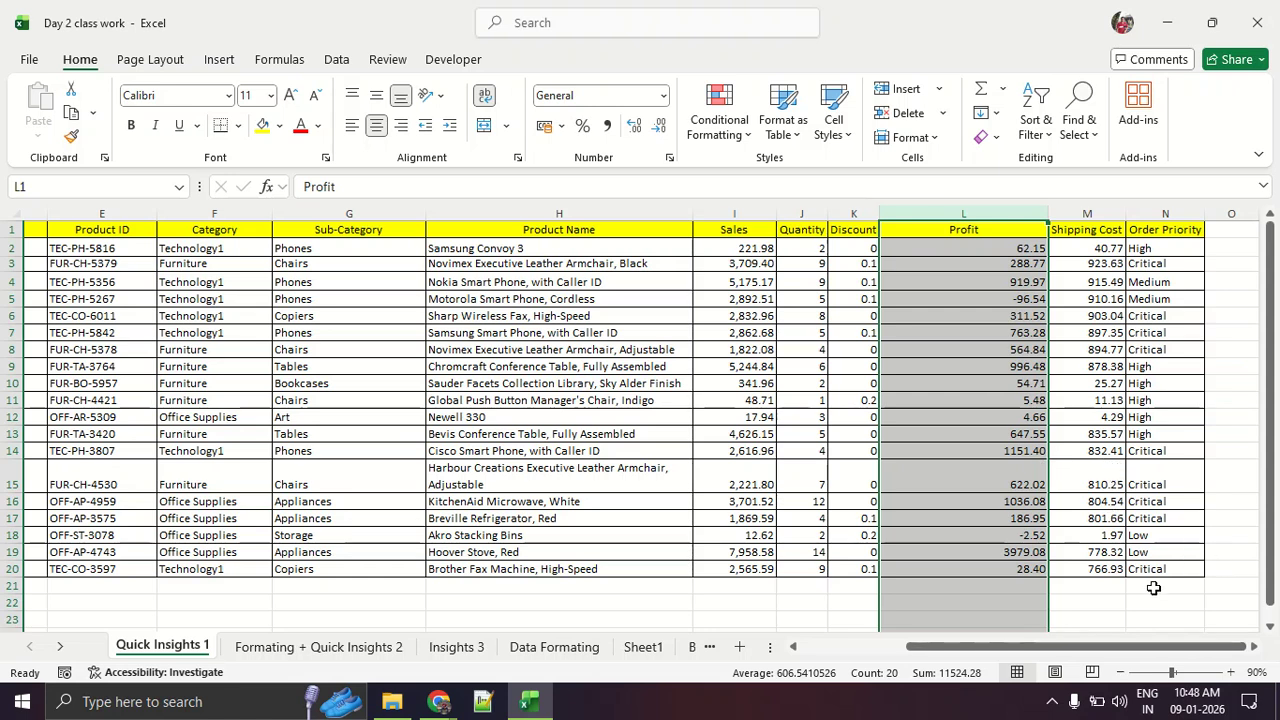
{"action": "left_click", "coordinate": [1128, 614]}
{"action": "left_click_drag", "start_coordinate": [1131, 648], "coordinate": [920, 652]}
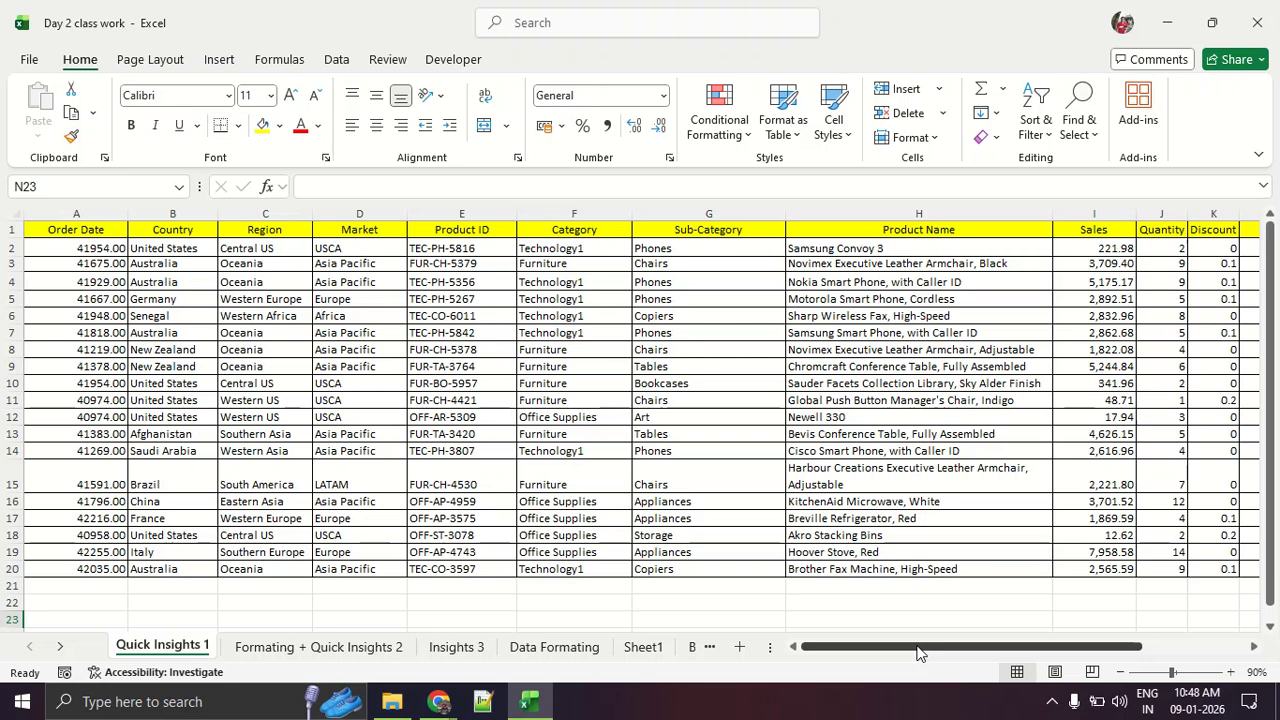
Enlarge the Quick Insights 1 worksheet to 110% zoom, showing the table from column A
{"action": "left_click", "coordinate": [1230, 672]}
{"action": "left_click", "coordinate": [1230, 672]}
{"action": "scroll", "coordinate": [806, 486], "scroll_direction": "up", "scroll_amount": 1}
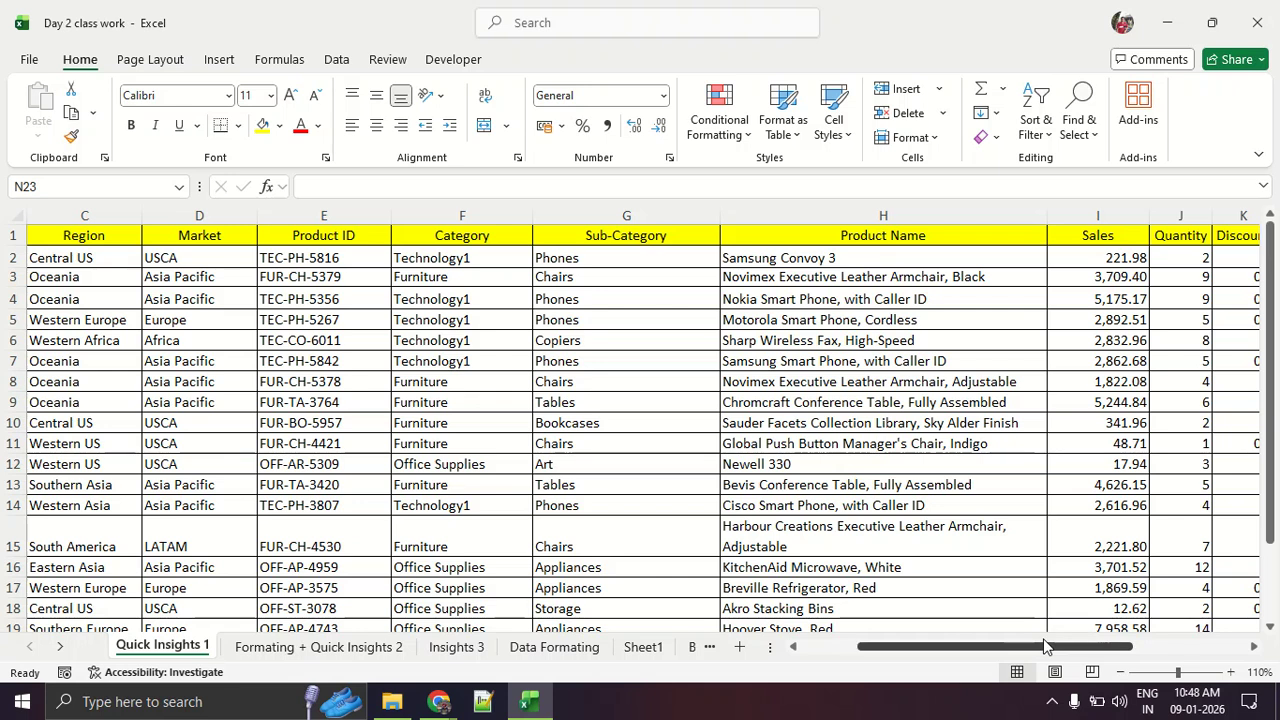
{"action": "left_click_drag", "start_coordinate": [1040, 646], "coordinate": [785, 650]}
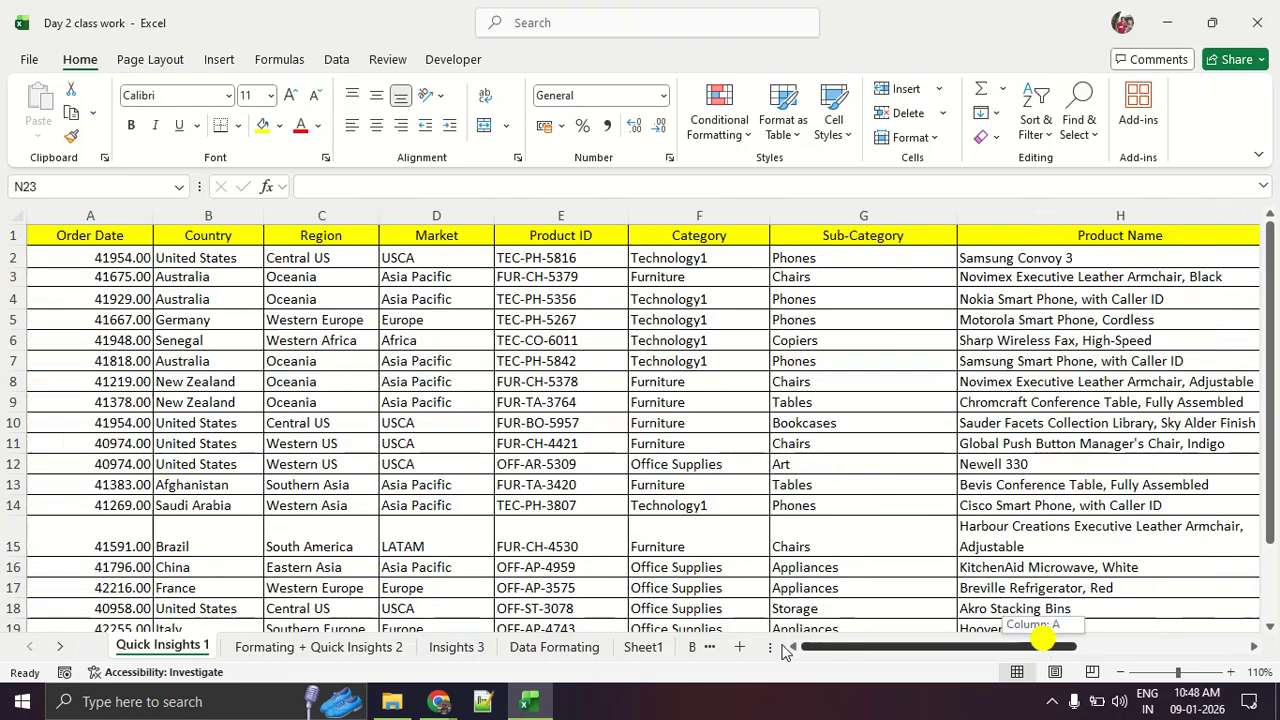
Examine the number-formatted values in the Order Date column
{"action": "left_click", "coordinate": [88, 216]}
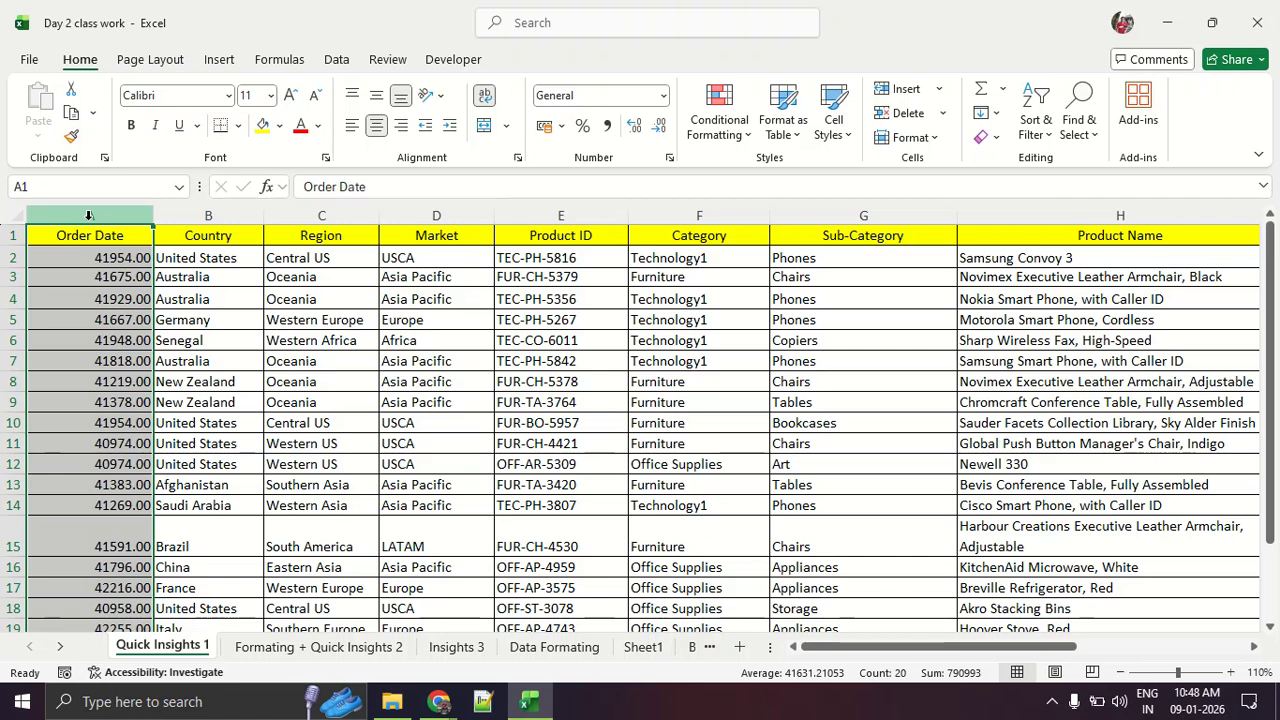
{"action": "left_click", "coordinate": [80, 299]}
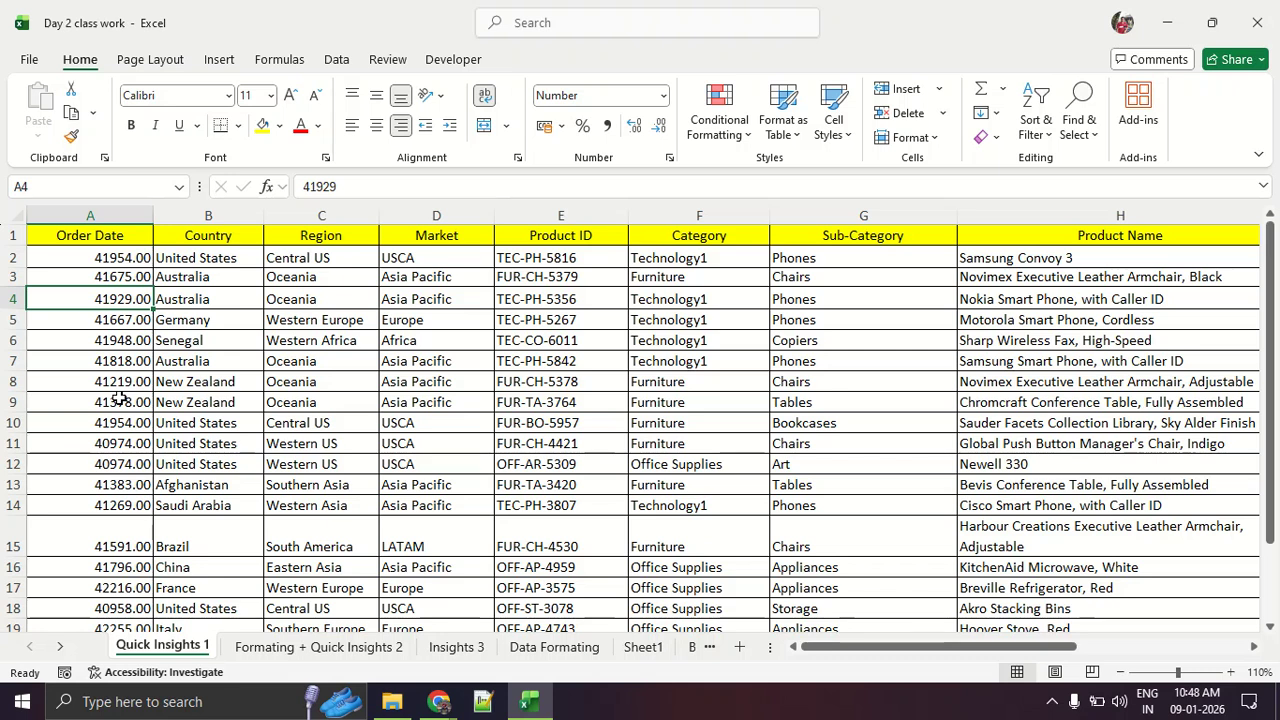
{"action": "scroll", "coordinate": [118, 399], "scroll_direction": "down", "scroll_amount": 5}
{"action": "scroll", "coordinate": [118, 399], "scroll_direction": "up", "scroll_amount": 5}
Enter 5 in the empty cell D26 below the data table and reselect that cell
{"action": "scroll", "coordinate": [349, 320], "scroll_direction": "down", "scroll_amount": 6}
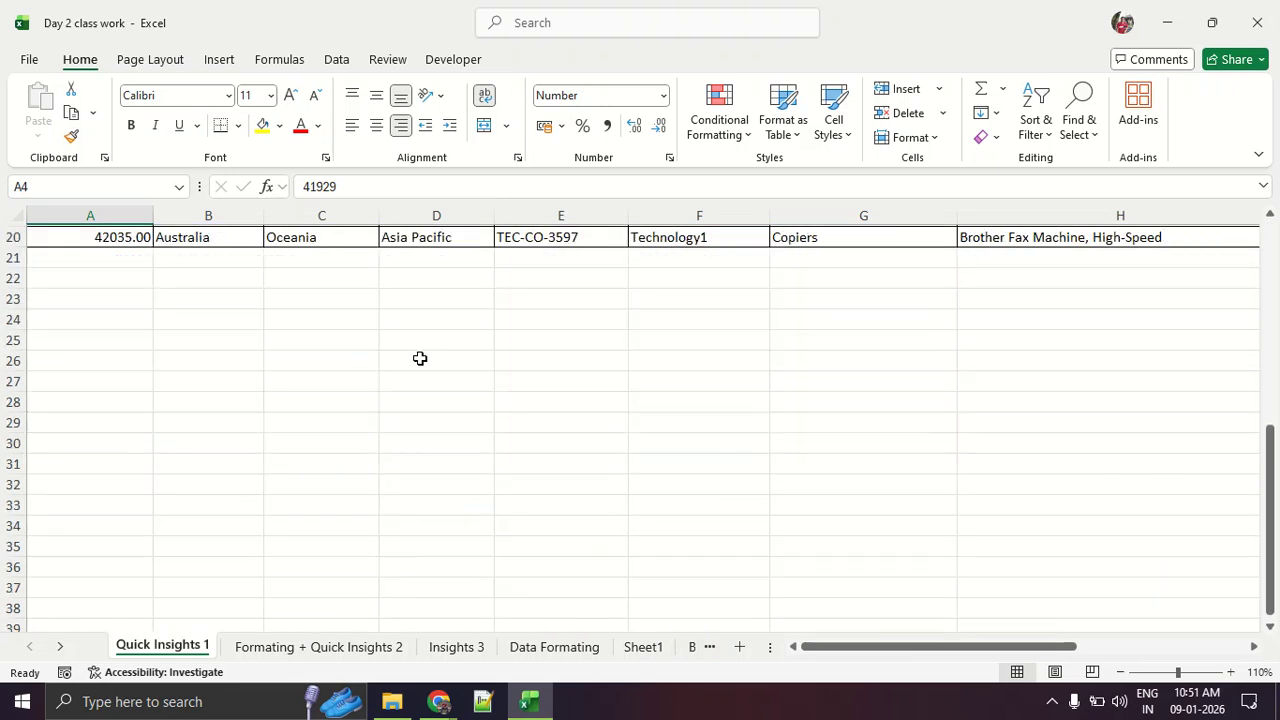
{"action": "left_click", "coordinate": [441, 364]}
{"action": "type", "text": "5"}
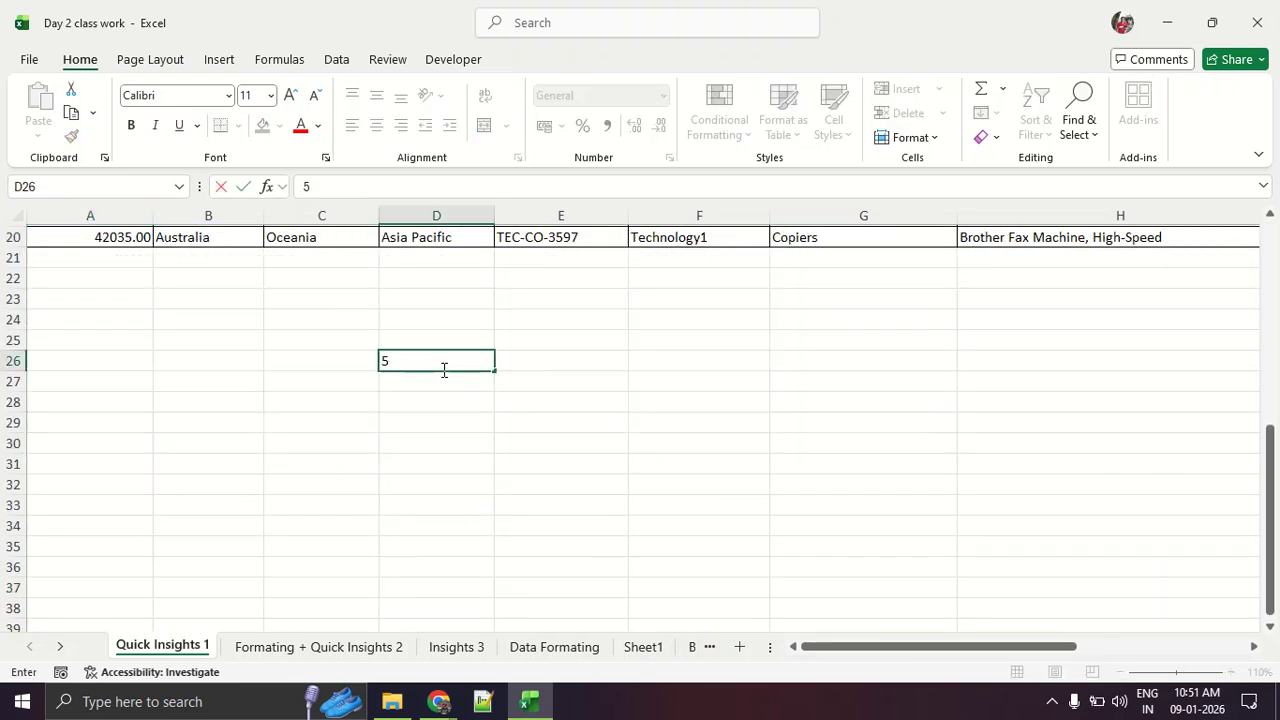
{"action": "key", "text": "Return"}
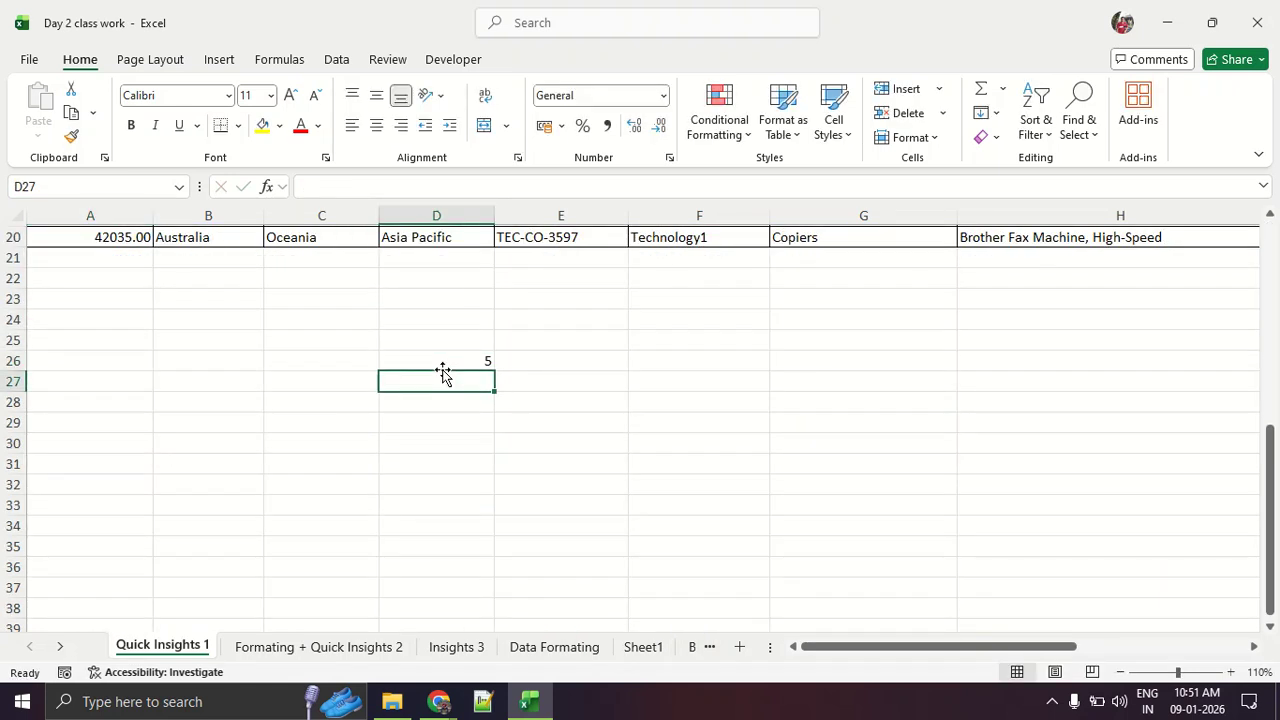
{"action": "key", "text": "Up"}
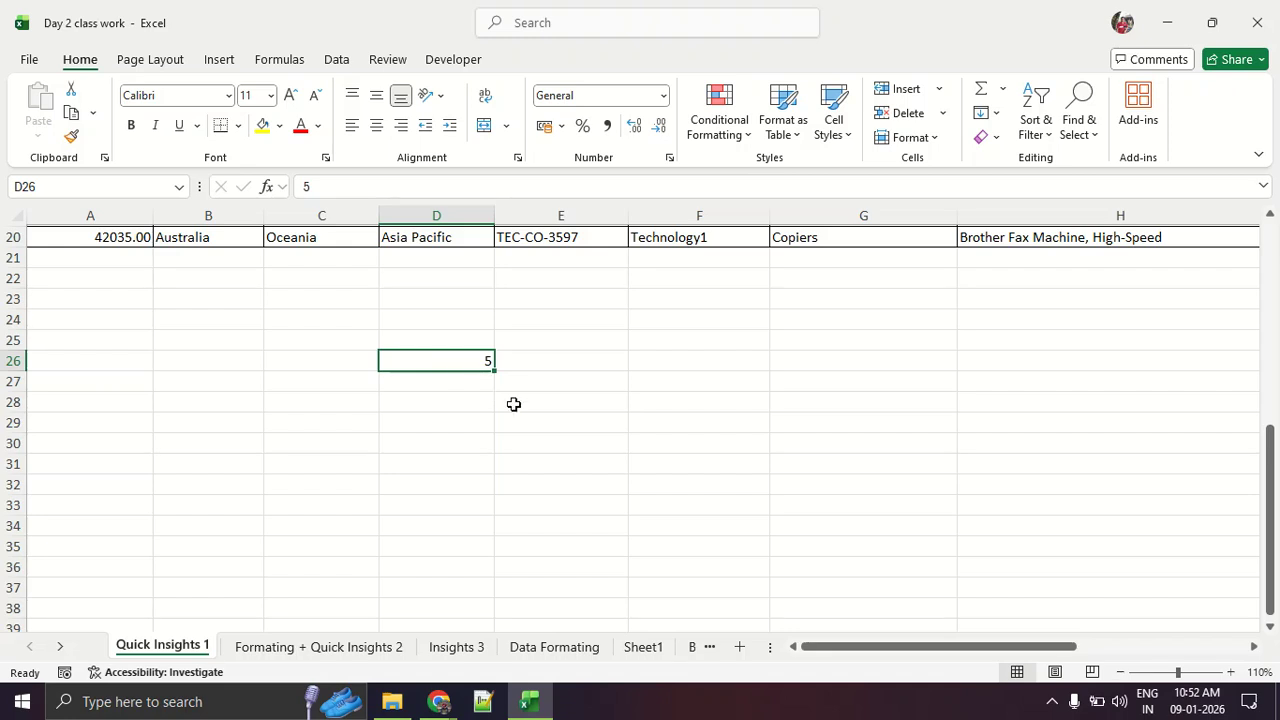
Select the country names in B2:B20, apply bold to them and remove it again
{"action": "scroll", "coordinate": [494, 394], "scroll_direction": "up", "scroll_amount": 6}
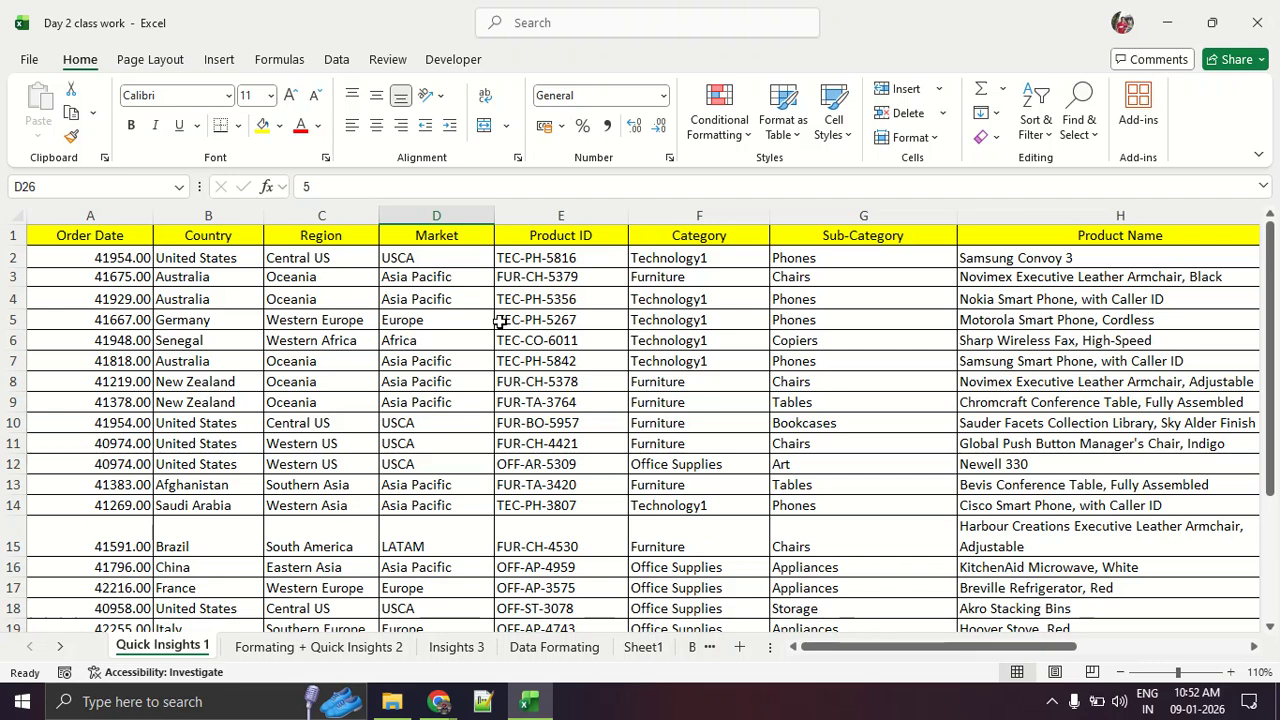
{"action": "left_click_drag", "start_coordinate": [222, 258], "coordinate": [198, 587]}
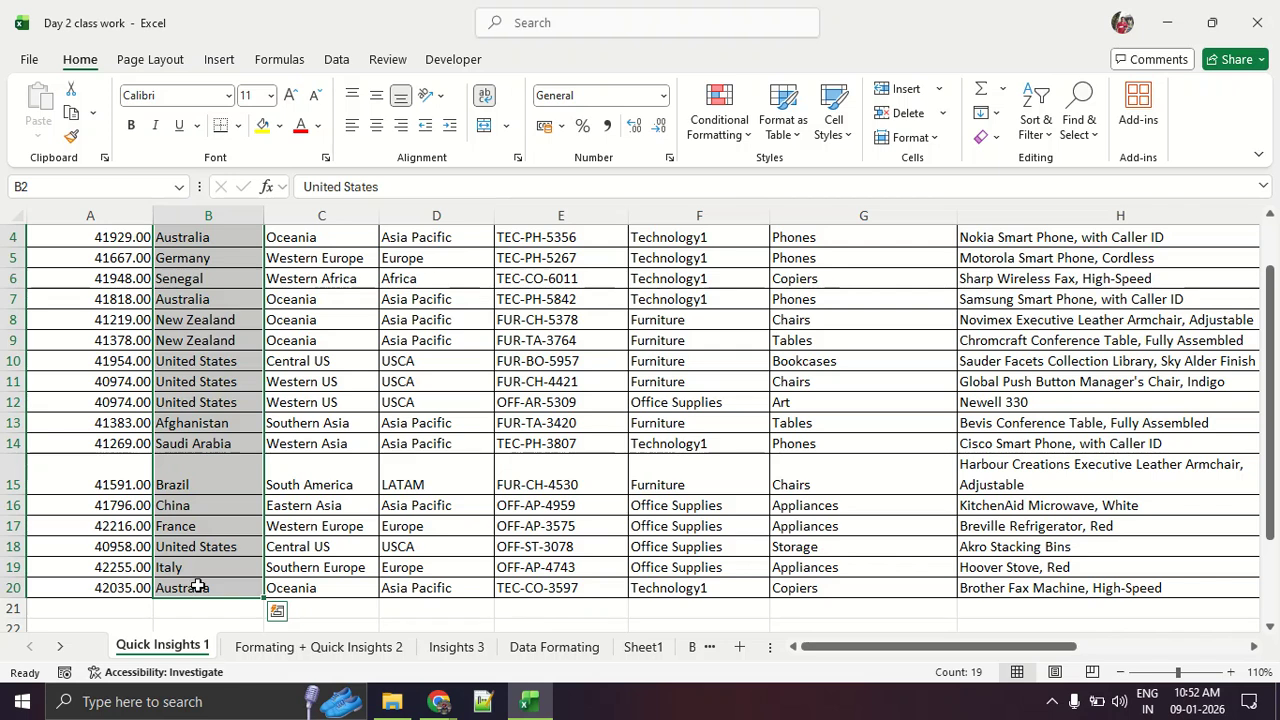
{"action": "scroll", "coordinate": [241, 443], "scroll_direction": "up", "scroll_amount": 1}
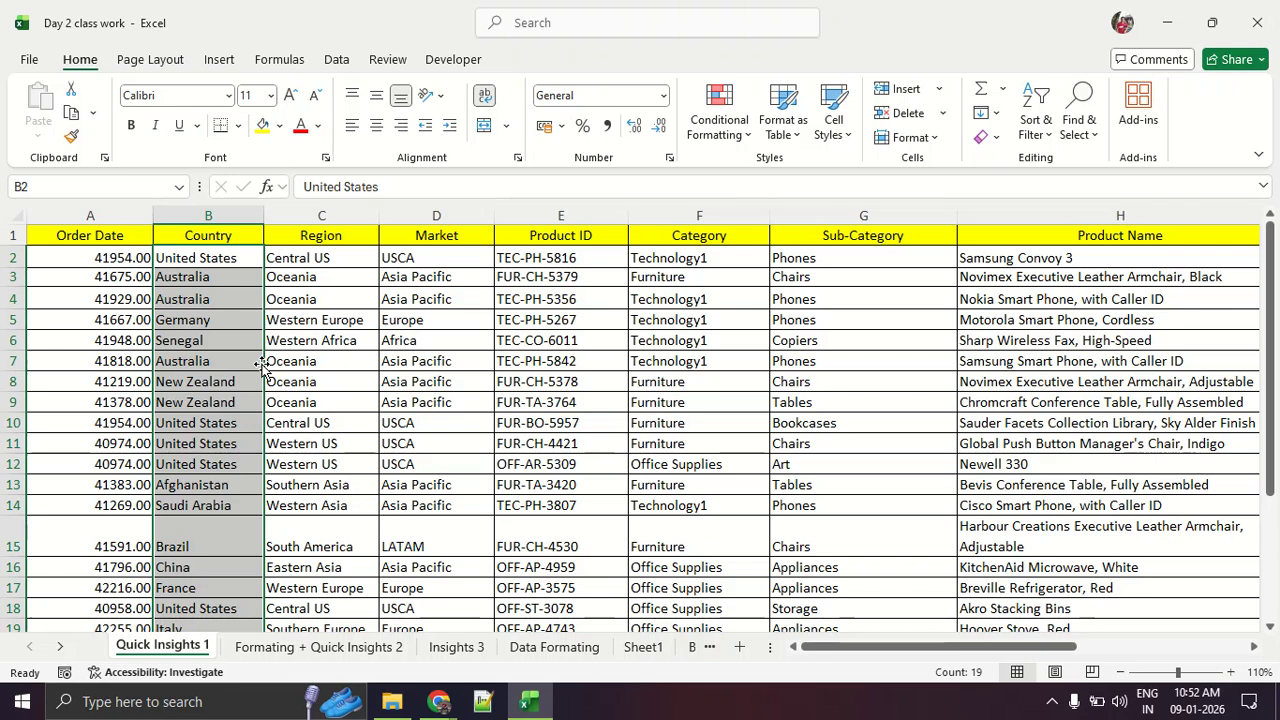
{"action": "key", "text": "ctrl+b"}
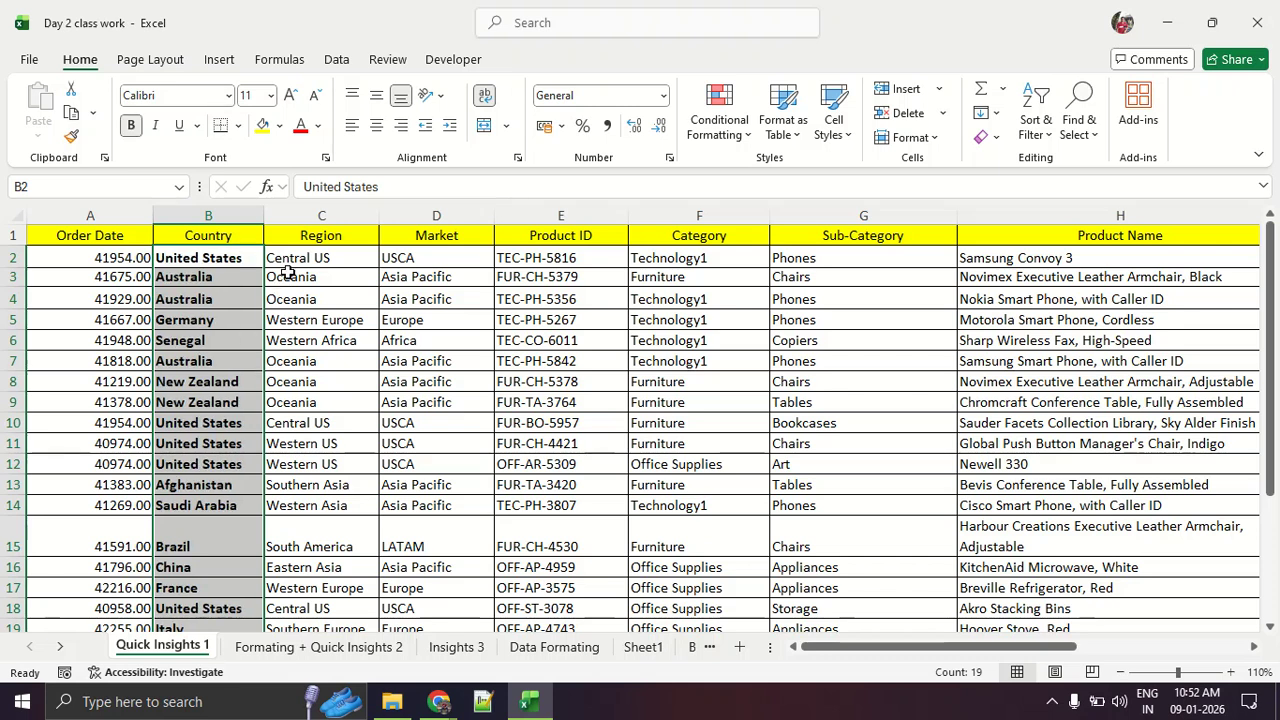
{"action": "key", "text": "ctrl+b"}
Launch ZoomIt from the Excel Class folder in File Explorer and return to the Excel workbook
{"action": "left_click", "coordinate": [392, 701]}
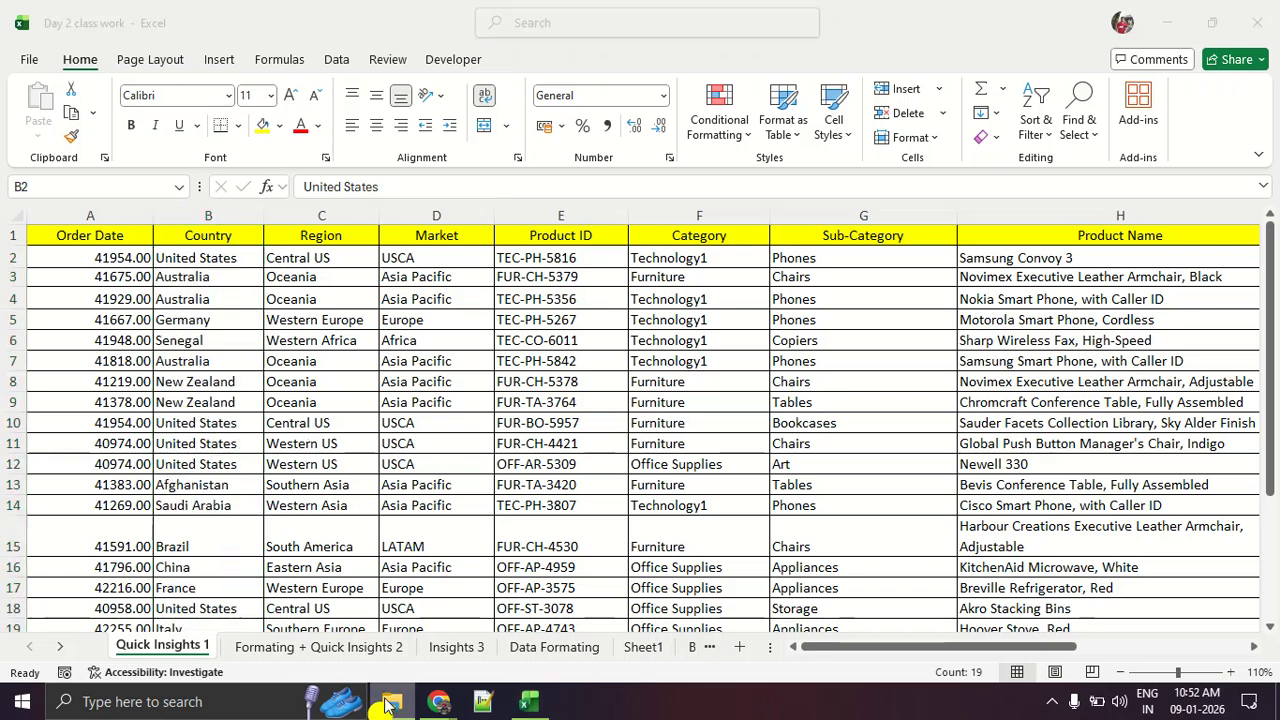
{"action": "left_click", "coordinate": [449, 146]}
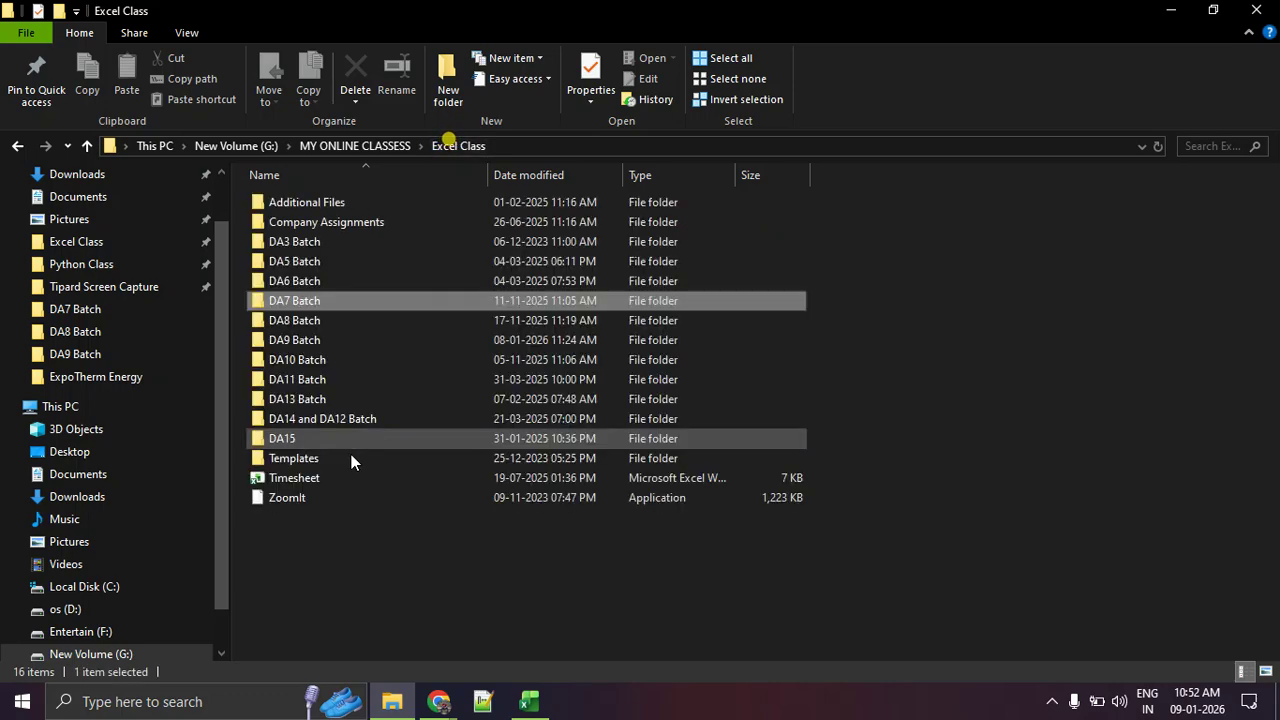
{"action": "double_click", "coordinate": [334, 497]}
{"action": "key", "text": "alt+Tab"}
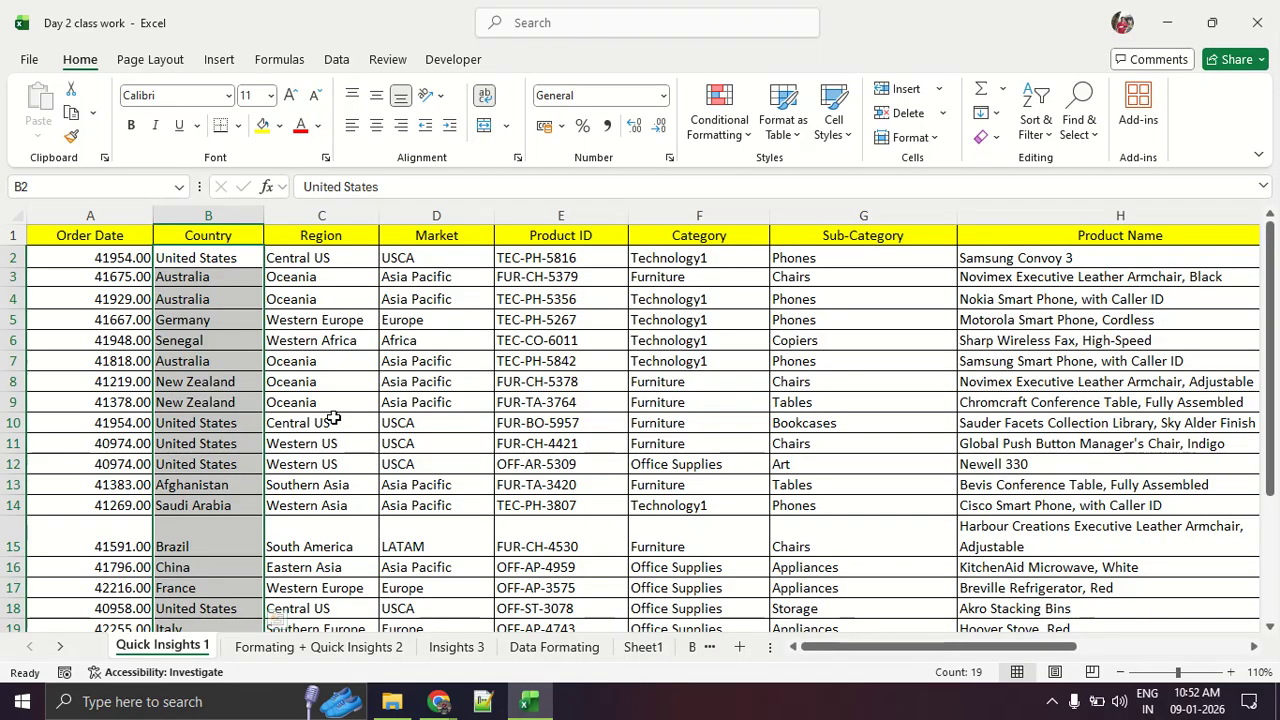
With ZoomIt, magnify the ribbon, circle Home and the Number Format box in red with a connecting line, and clear the annotations
{"action": "mouse_move", "coordinate": [254, 250]}
{"action": "left_mouse_down"}
{"action": "mouse_move", "coordinate": [152, 234]}
{"action": "mouse_move", "coordinate": [138, 560]}
{"action": "mouse_move", "coordinate": [278, 466]}
{"action": "mouse_move", "coordinate": [272, 242]}
{"action": "mouse_move", "coordinate": [256, 206]}
{"action": "mouse_move", "coordinate": [446, 56]}
{"action": "mouse_move", "coordinate": [526, 80]}
{"action": "mouse_move", "coordinate": [634, 76]}
{"action": "mouse_move", "coordinate": [702, 116]}
{"action": "mouse_move", "coordinate": [640, 74]}
{"action": "left_mouse_up"}
{"action": "mouse_move", "coordinate": [130, 50]}
{"action": "left_mouse_down"}
{"action": "mouse_move", "coordinate": [50, 86]}
{"action": "mouse_move", "coordinate": [150, 48]}
{"action": "mouse_move", "coordinate": [80, 67]}
{"action": "mouse_move", "coordinate": [144, 158]}
{"action": "mouse_move", "coordinate": [128, 133]}
{"action": "mouse_move", "coordinate": [786, 50]}
{"action": "mouse_move", "coordinate": [1098, 140]}
{"action": "left_mouse_up"}
{"action": "key", "text": "Escape"}
{"action": "mouse_move", "coordinate": [1226, 101]}
{"action": "left_mouse_down"}
{"action": "mouse_move", "coordinate": [1205, 101]}
{"action": "mouse_move", "coordinate": [1258, 206]}
{"action": "left_mouse_up"}
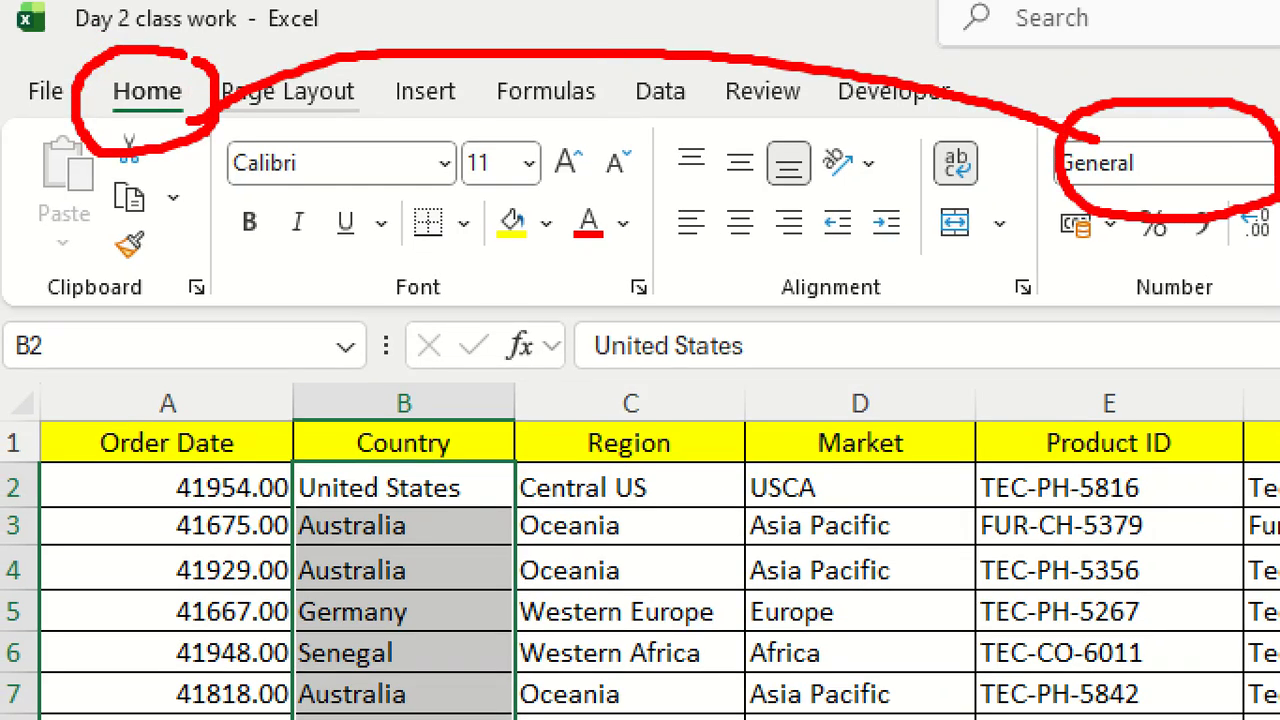
{"action": "key", "text": "Escape"}
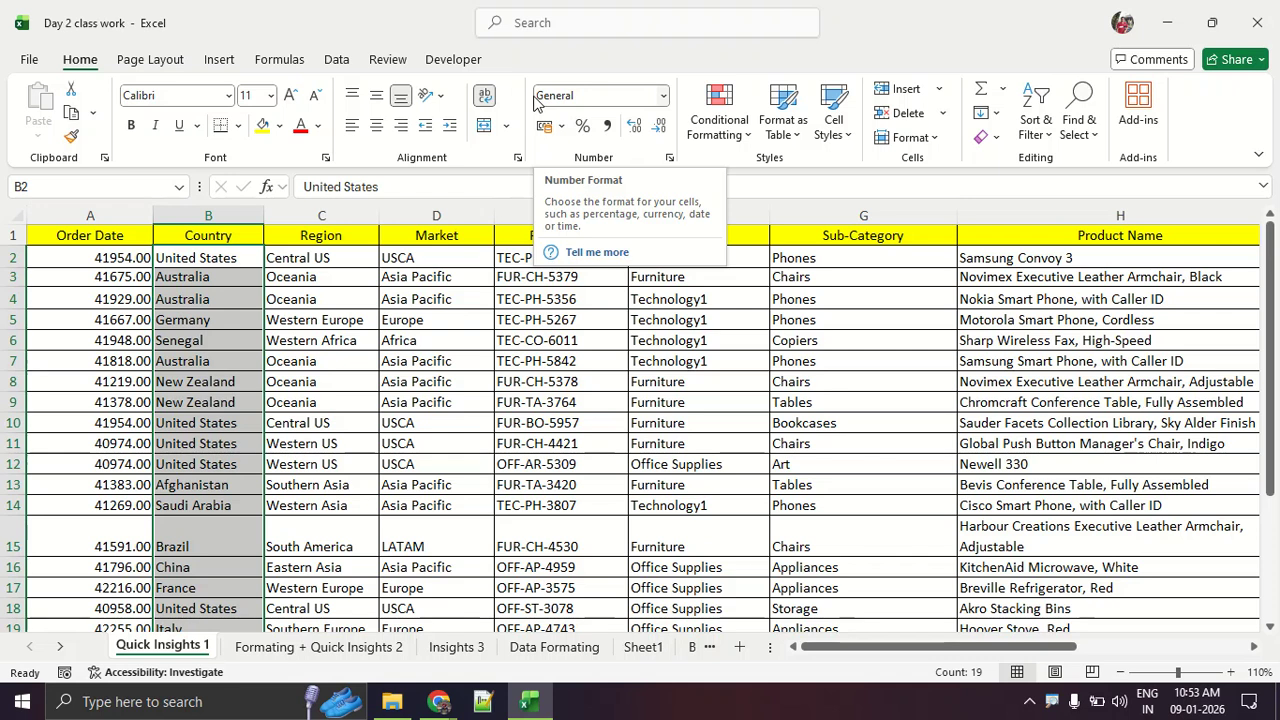
Show the context commands for the selected country cells and underline Format Cells in red on a magnified view
{"action": "scroll", "coordinate": [214, 298], "scroll_direction": "down", "scroll_amount": 2}
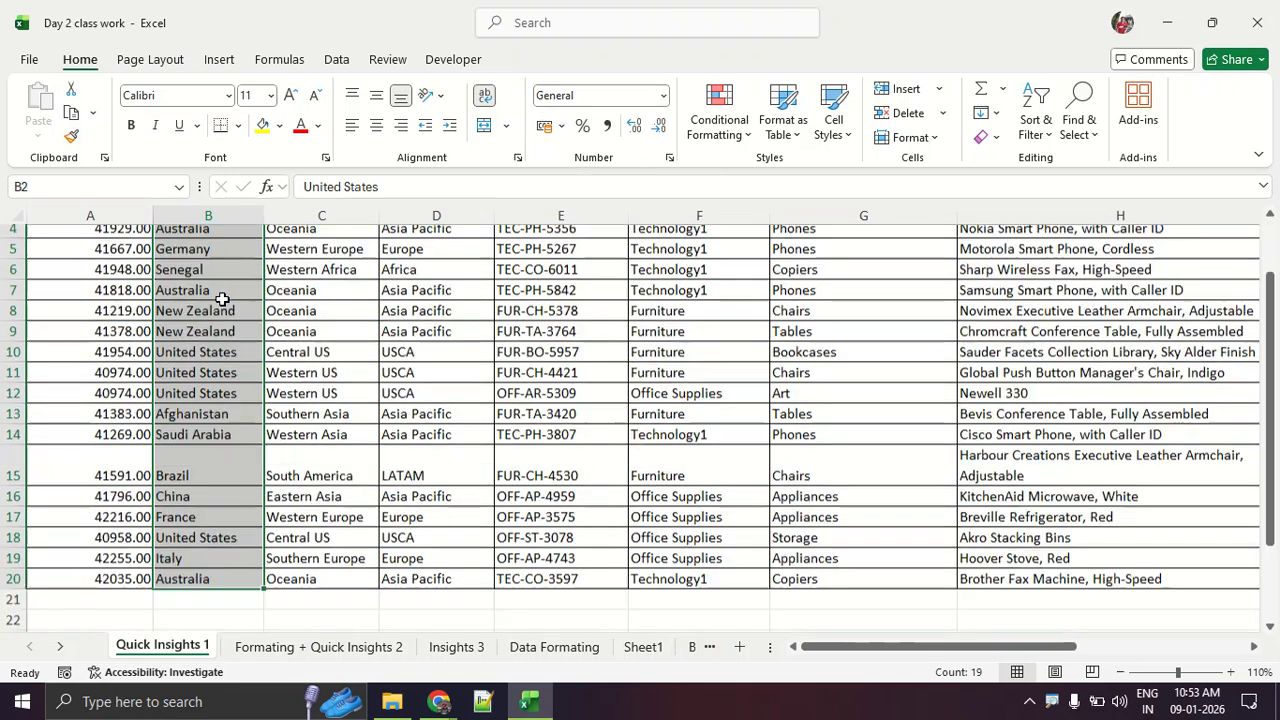
{"action": "right_click", "coordinate": [222, 299]}
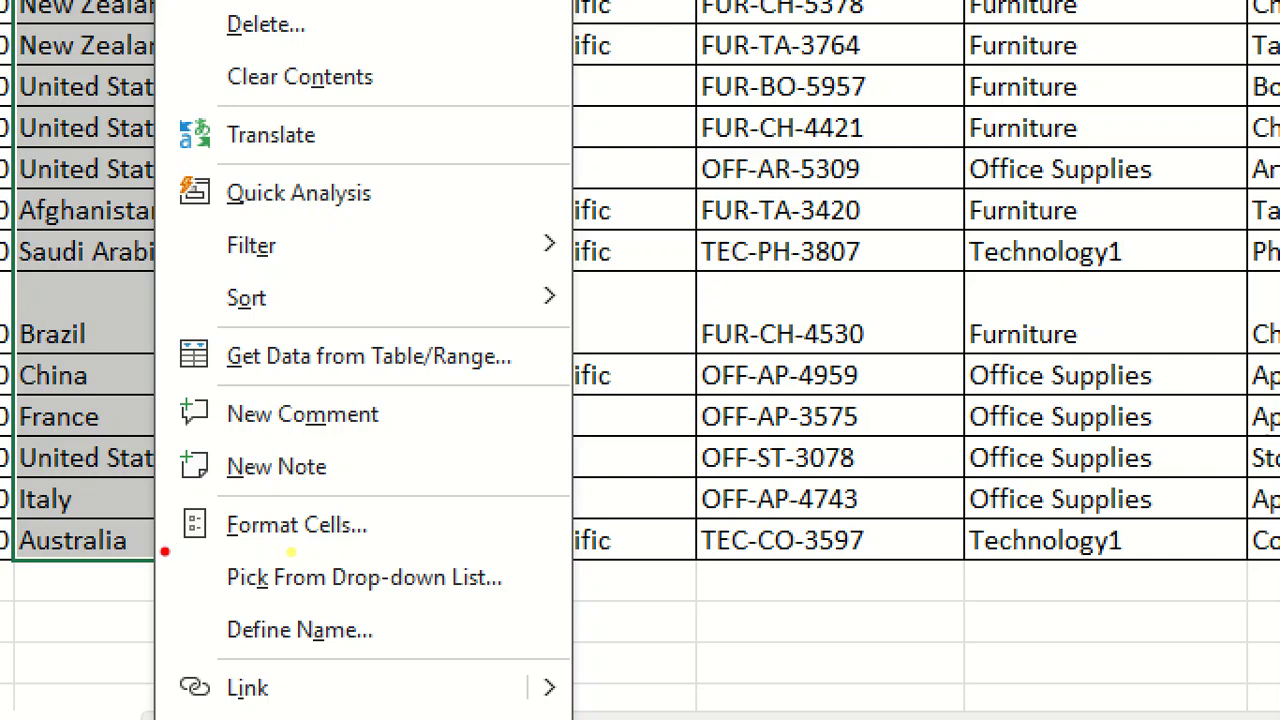
{"action": "mouse_move", "coordinate": [166, 575]}
{"action": "left_mouse_down"}
{"action": "mouse_move", "coordinate": [558, 574]}
{"action": "mouse_move", "coordinate": [236, 588]}
{"action": "mouse_move", "coordinate": [400, 566]}
{"action": "left_mouse_up"}
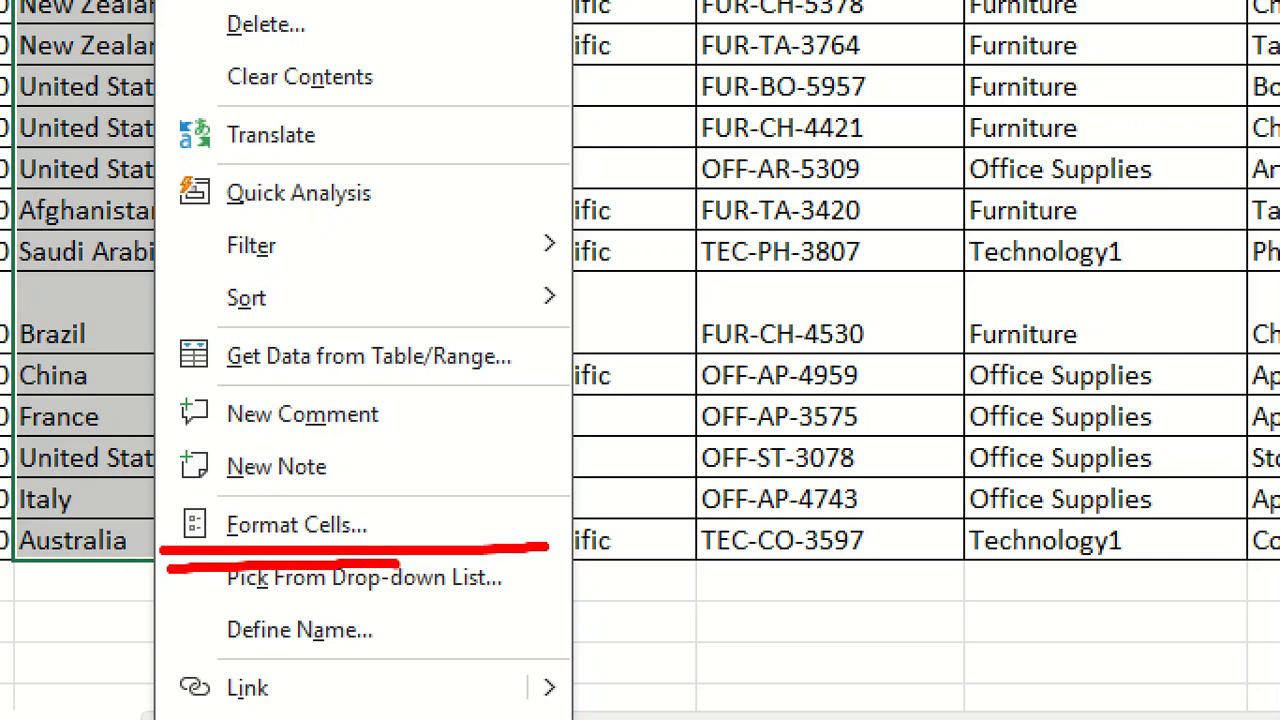
Open Format Cells for the selected country cells and circle the list of number categories in red on a magnified view
{"action": "key", "text": "Escape"}
{"action": "right_click", "coordinate": [268, 484]}
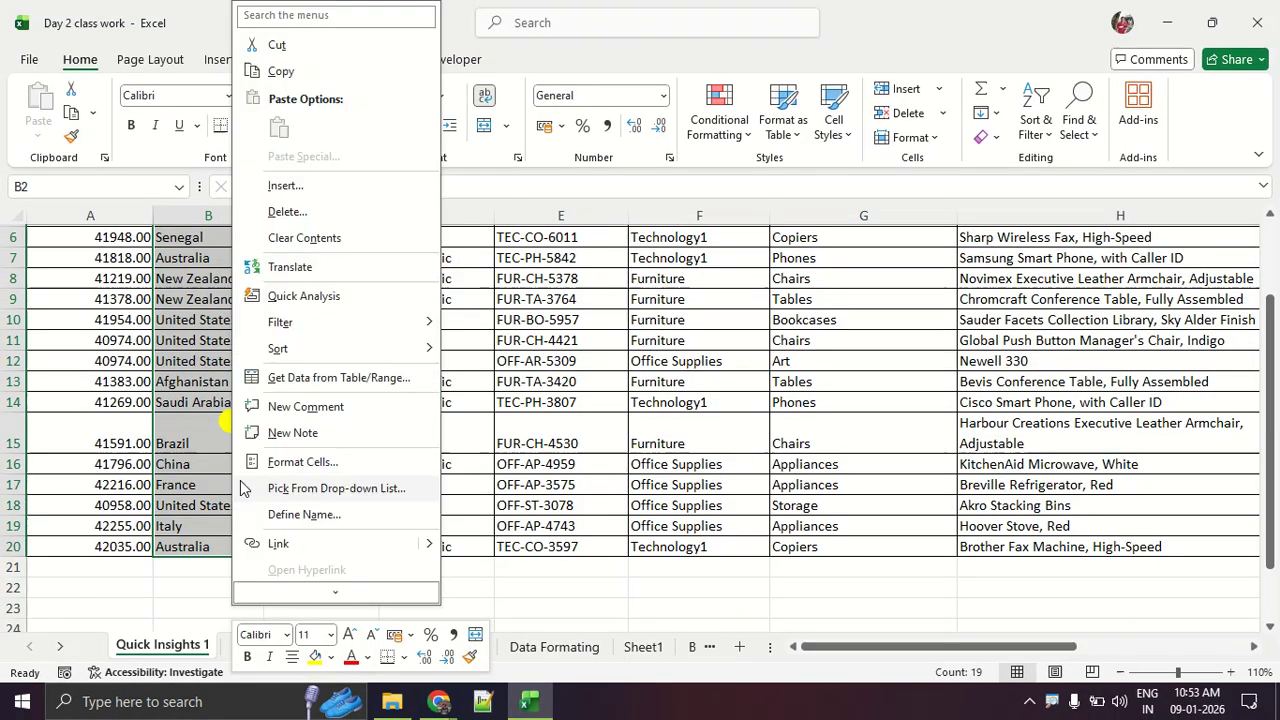
{"action": "left_click", "coordinate": [285, 462]}
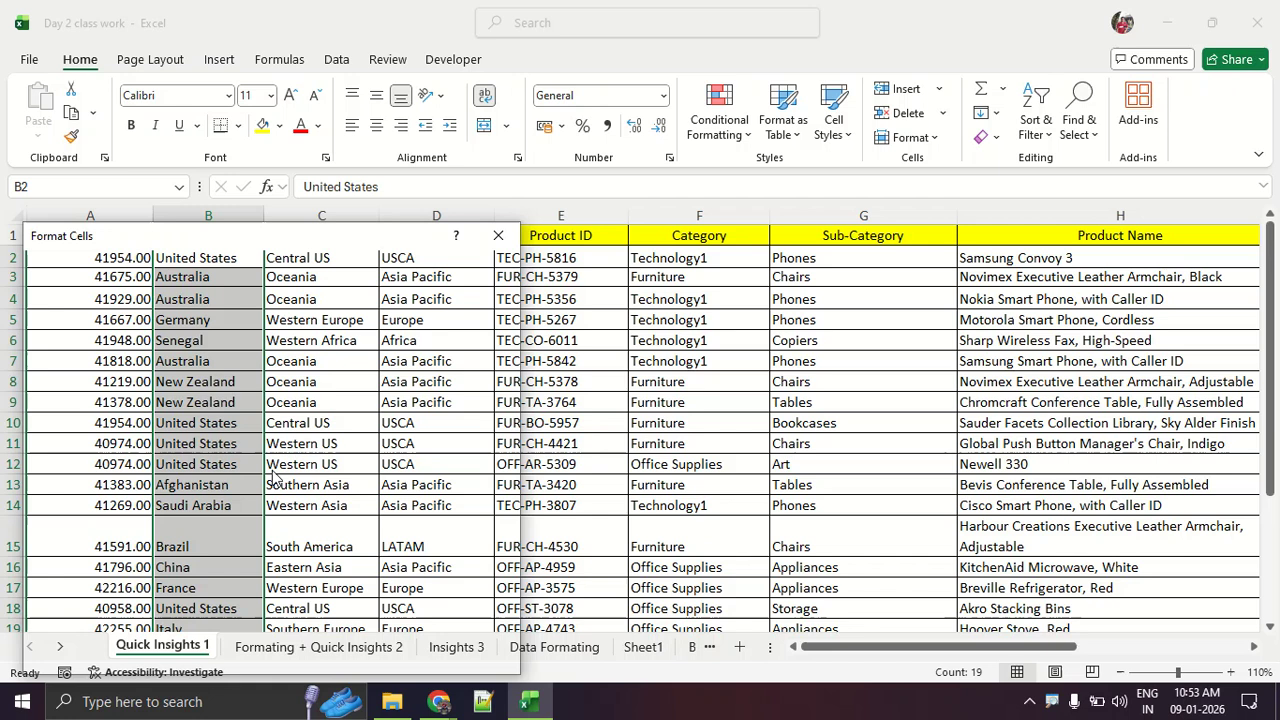
{"action": "mouse_move", "coordinate": [245, 240]}
{"action": "left_mouse_down"}
{"action": "mouse_move", "coordinate": [586, 148]}
{"action": "mouse_move", "coordinate": [505, 125]}
{"action": "mouse_move", "coordinate": [620, 101]}
{"action": "mouse_move", "coordinate": [617, 118]}
{"action": "mouse_move", "coordinate": [667, 92]}
{"action": "left_mouse_up"}
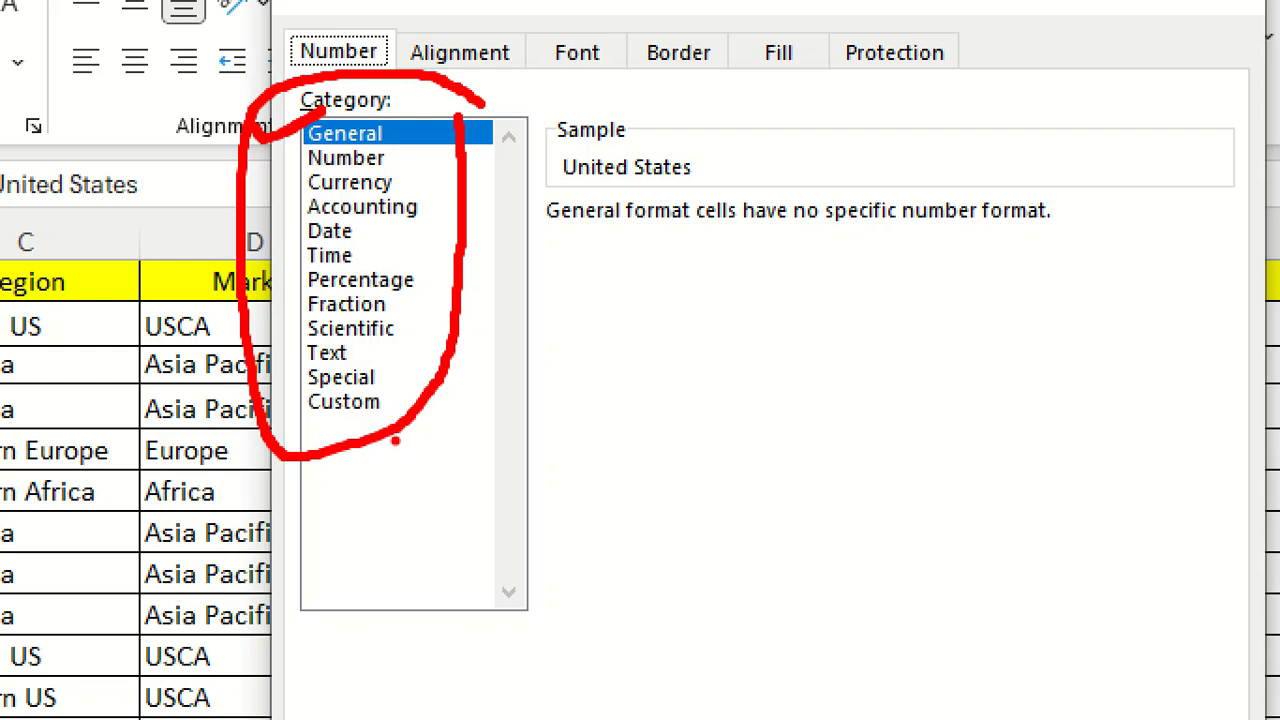
{"action": "mouse_move", "coordinate": [270, 184]}
{"action": "left_mouse_down"}
{"action": "mouse_move", "coordinate": [443, 184]}
{"action": "mouse_move", "coordinate": [300, 184]}
{"action": "left_mouse_up"}
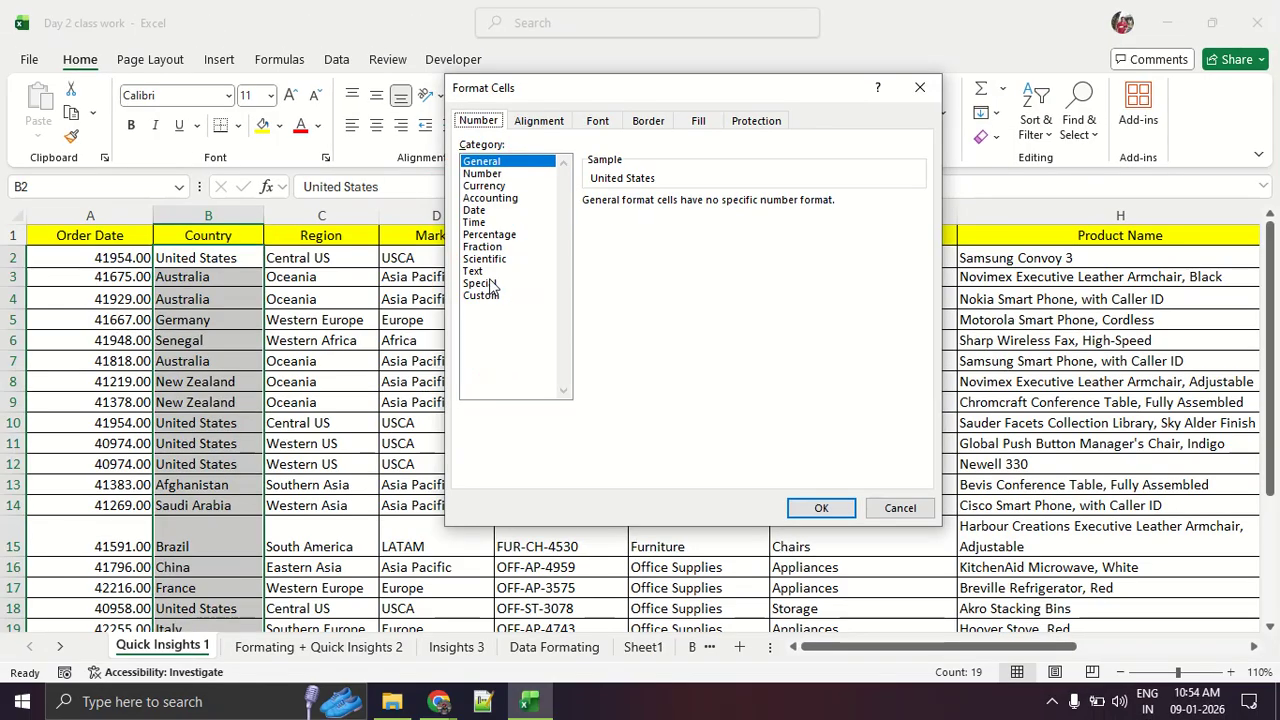
Format the country cells B2:B20 with the Text category
{"action": "left_click", "coordinate": [490, 284]}
{"action": "left_click", "coordinate": [486, 272]}
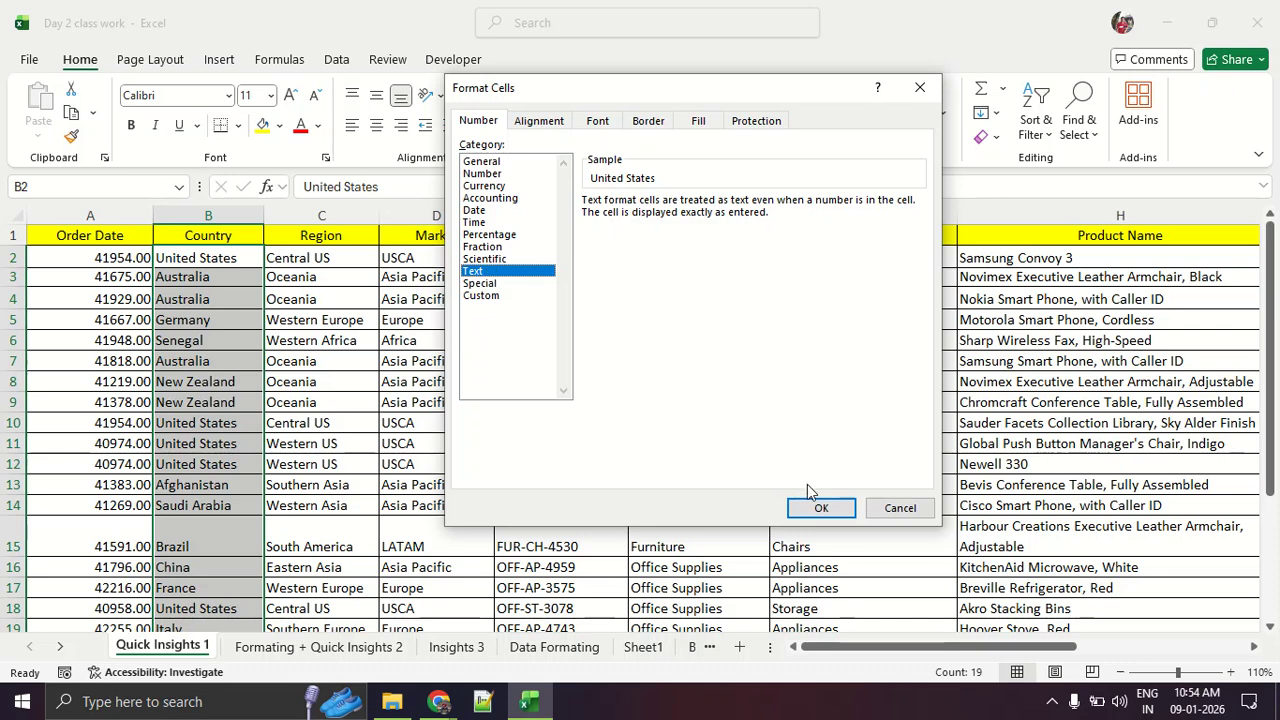
{"action": "left_click", "coordinate": [817, 507]}
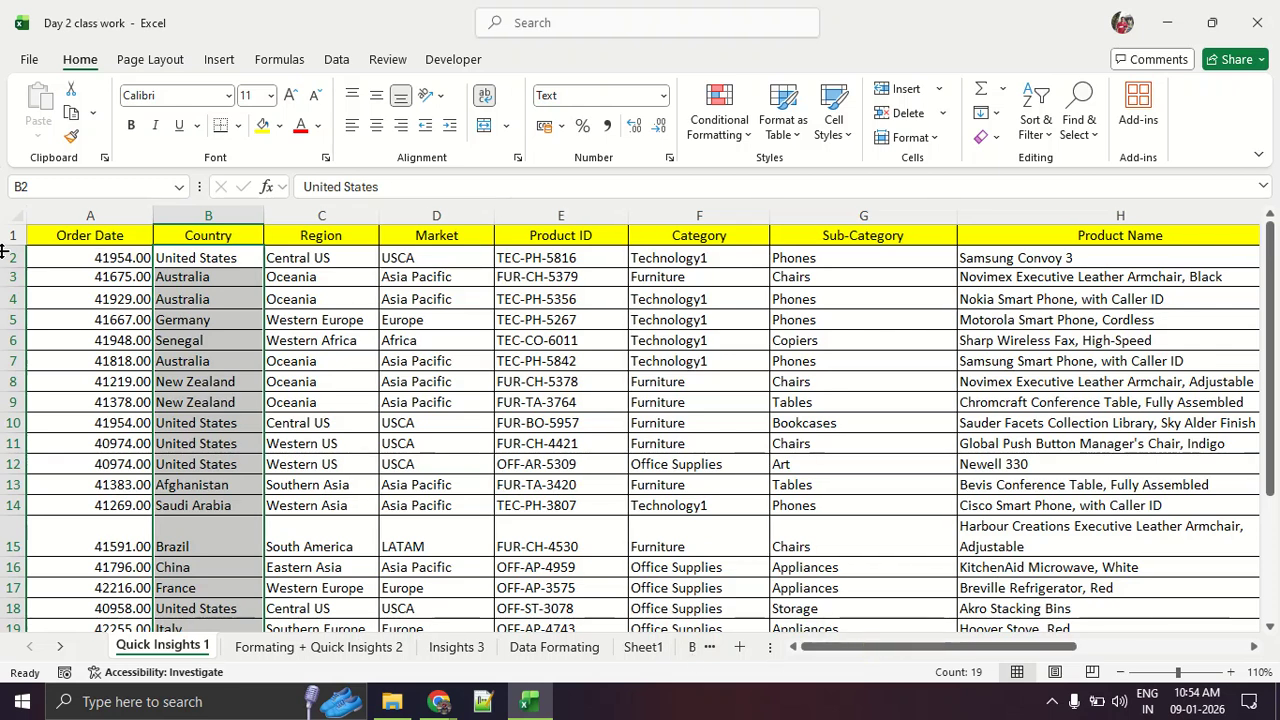
Select the order dates in A2:A20 and point out Format Cells among their context commands on a magnified view
{"action": "left_click", "coordinate": [92, 257]}
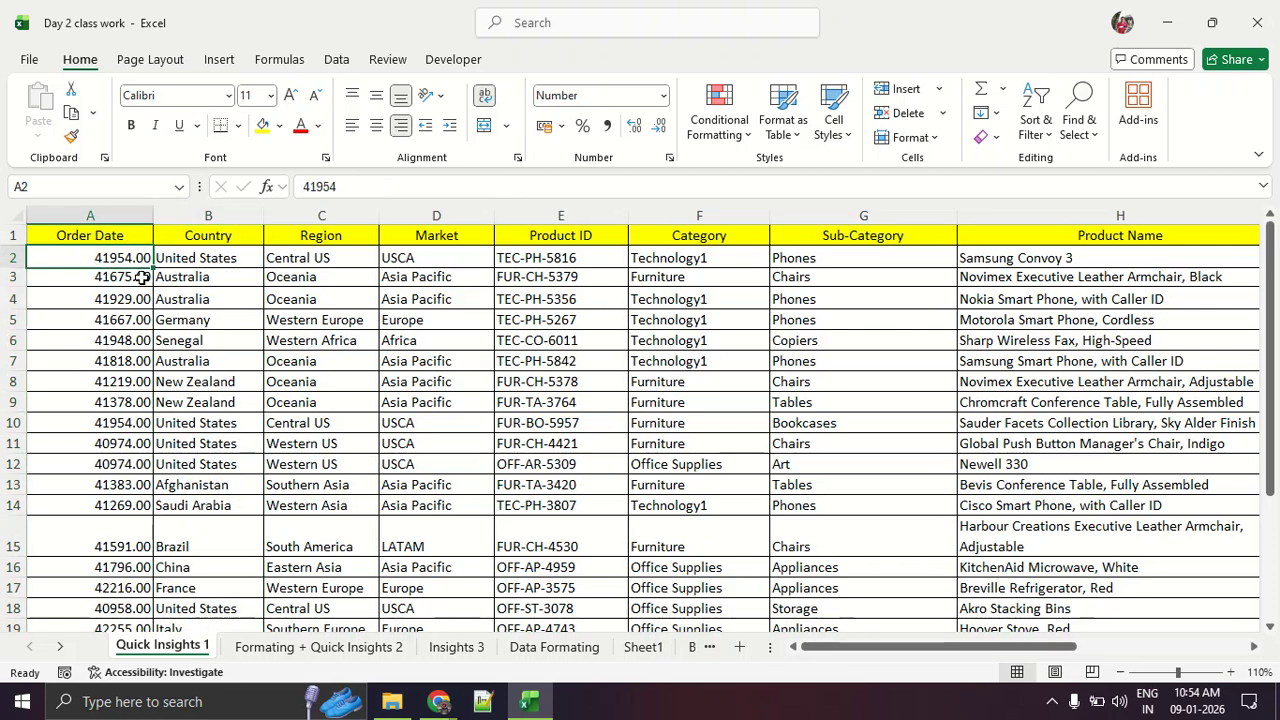
{"action": "scroll", "coordinate": [103, 278], "scroll_direction": "down", "scroll_amount": 2}
{"action": "scroll", "coordinate": [100, 278], "scroll_direction": "up", "scroll_amount": 2}
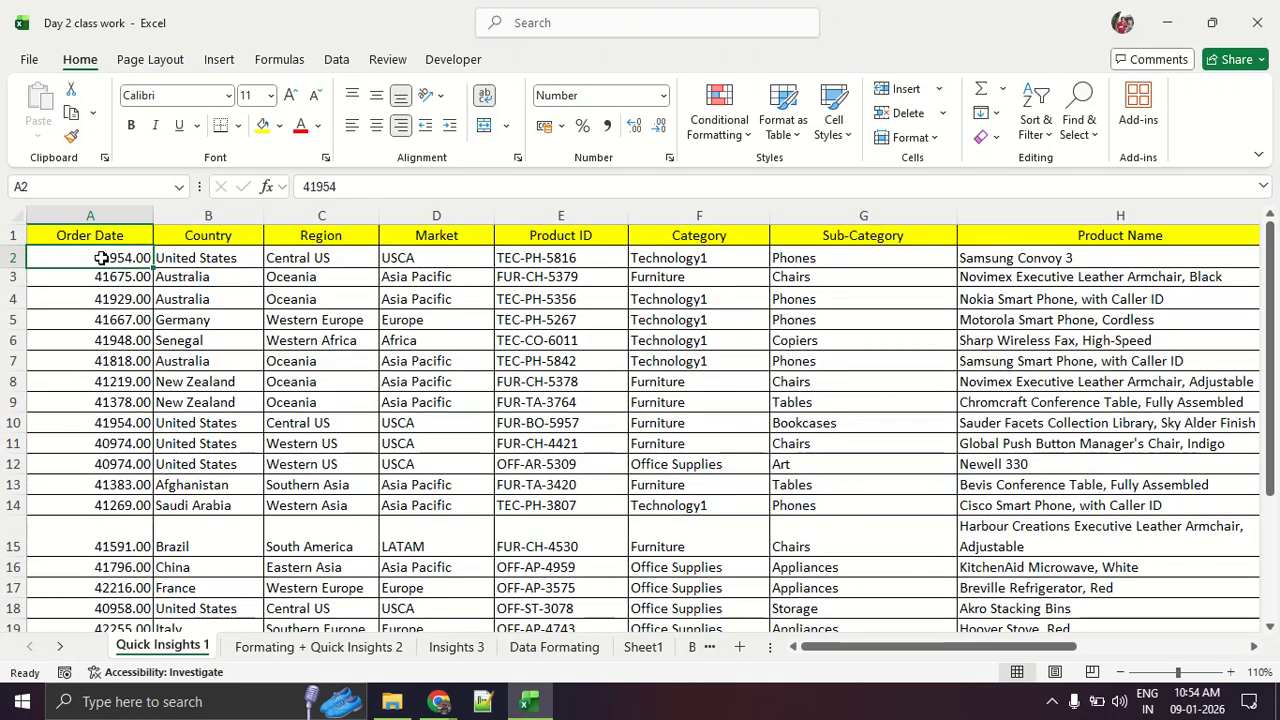
{"action": "key", "text": "ctrl+shift+Down"}
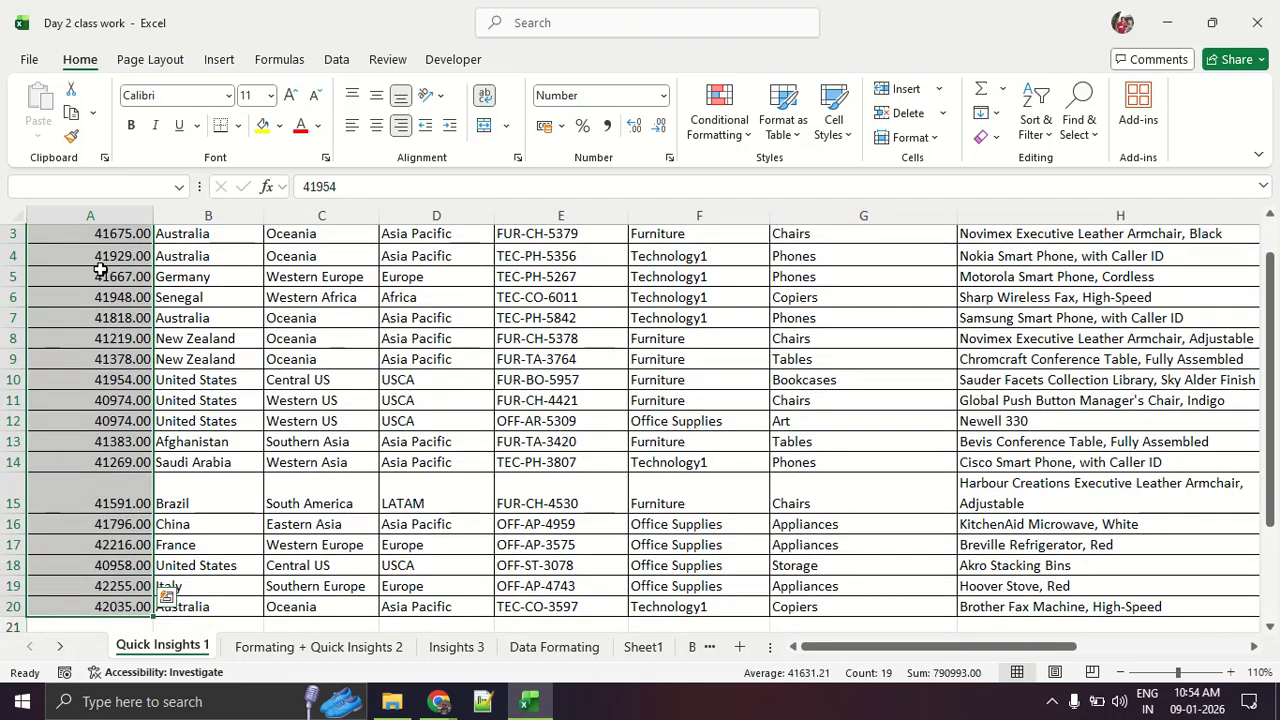
{"action": "right_click", "coordinate": [102, 275]}
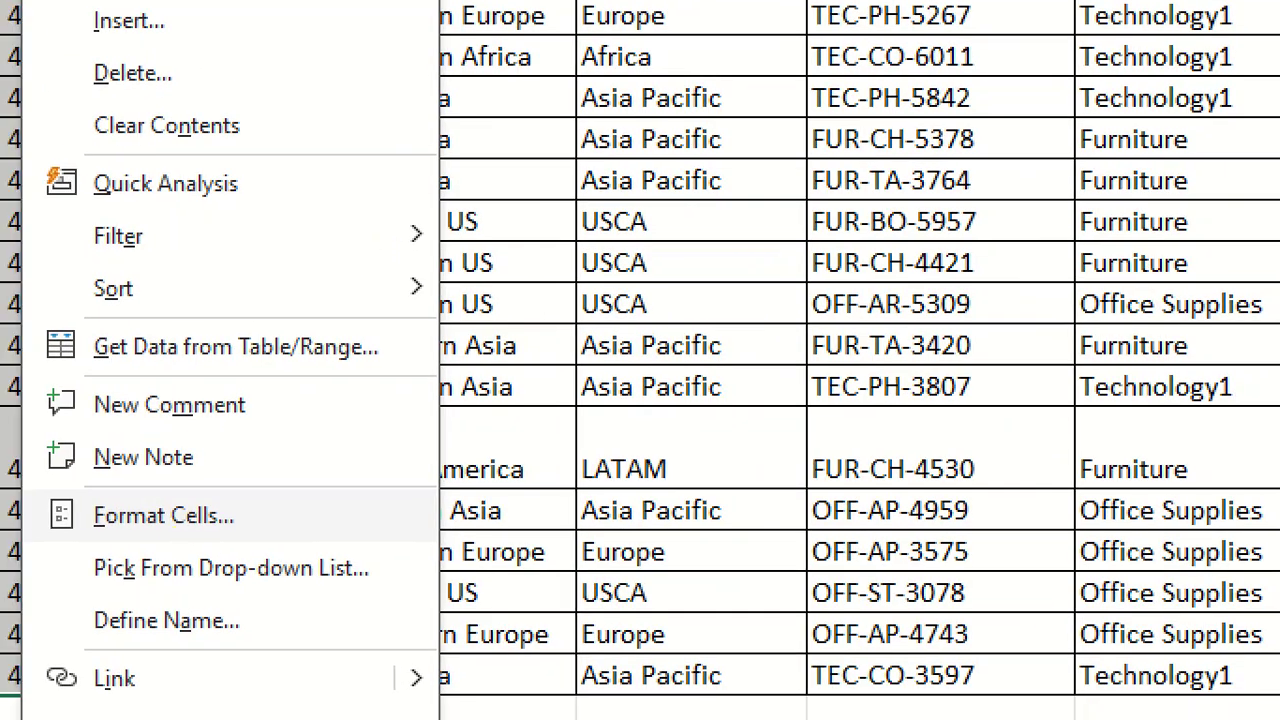
{"action": "left_click_drag", "start_coordinate": [212, 511], "coordinate": [251, 521]}
{"action": "key", "text": "Escape"}
Format the order dates in A2:A20 with the Date category, type *14-03-2012 and the English (India) locale
{"action": "right_click", "coordinate": [103, 337]}
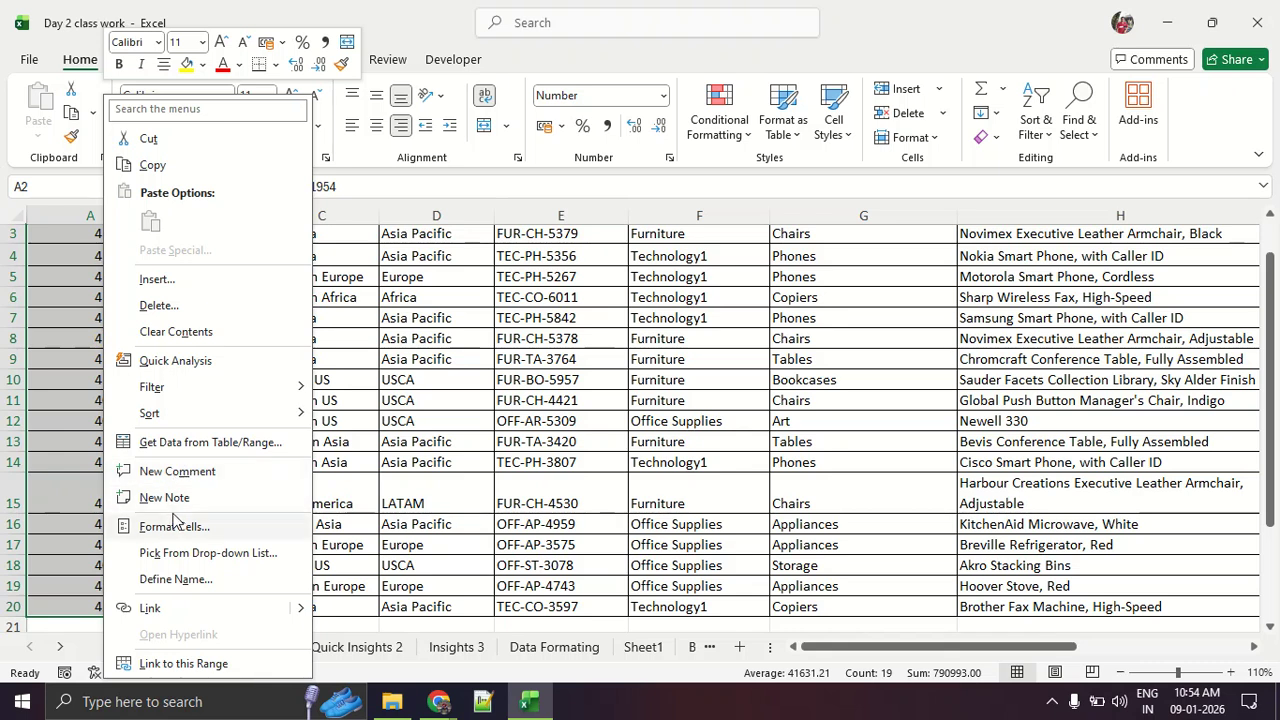
{"action": "left_click", "coordinate": [172, 517]}
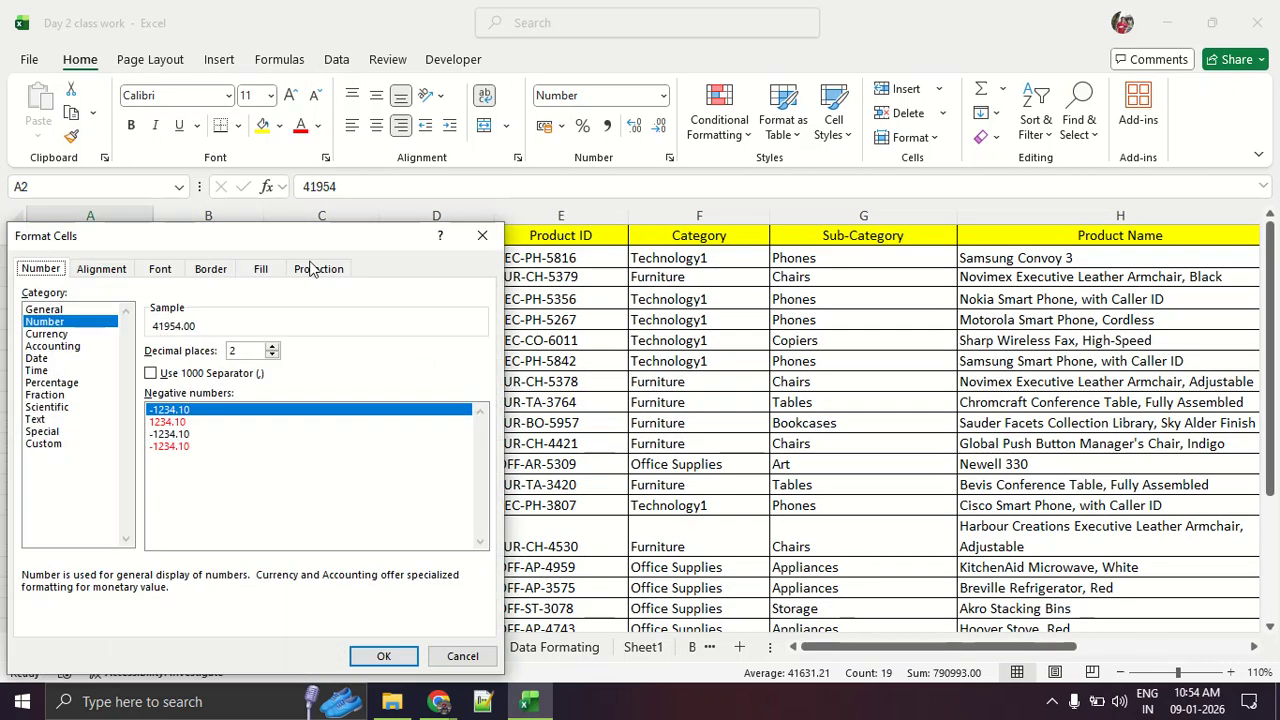
{"action": "left_click_drag", "start_coordinate": [267, 236], "coordinate": [526, 105]}
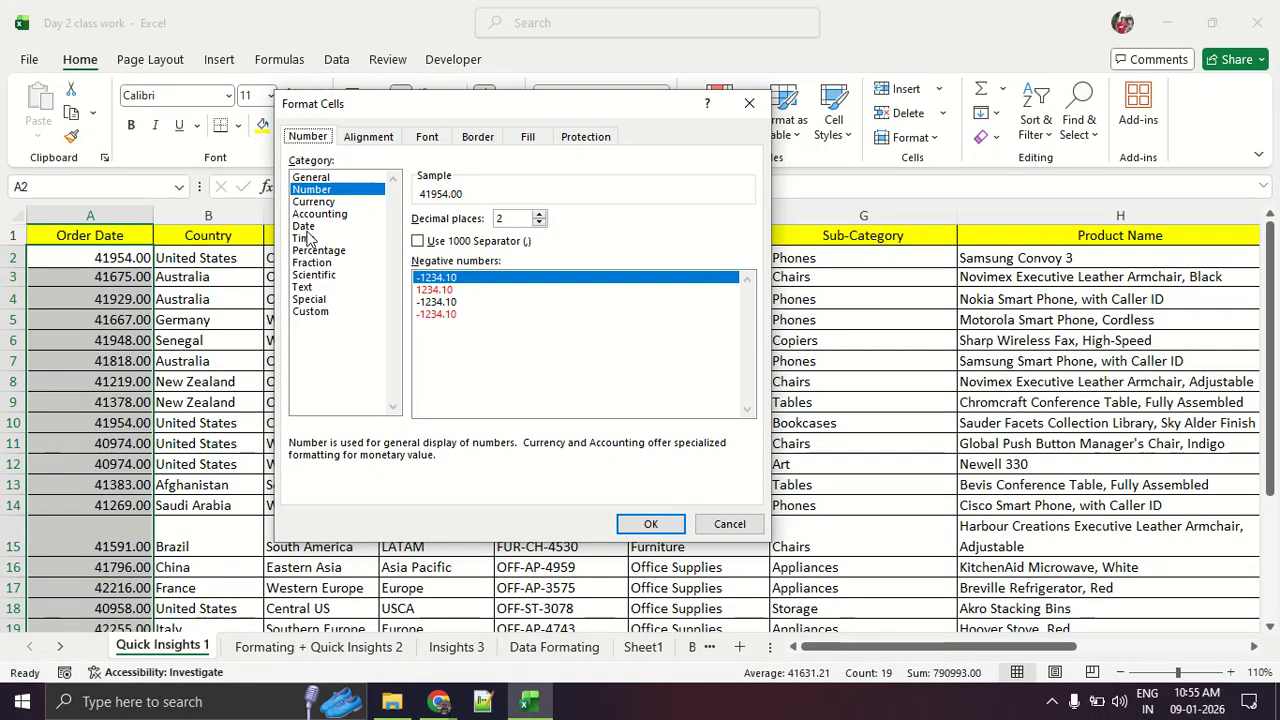
{"action": "left_click", "coordinate": [304, 227]}
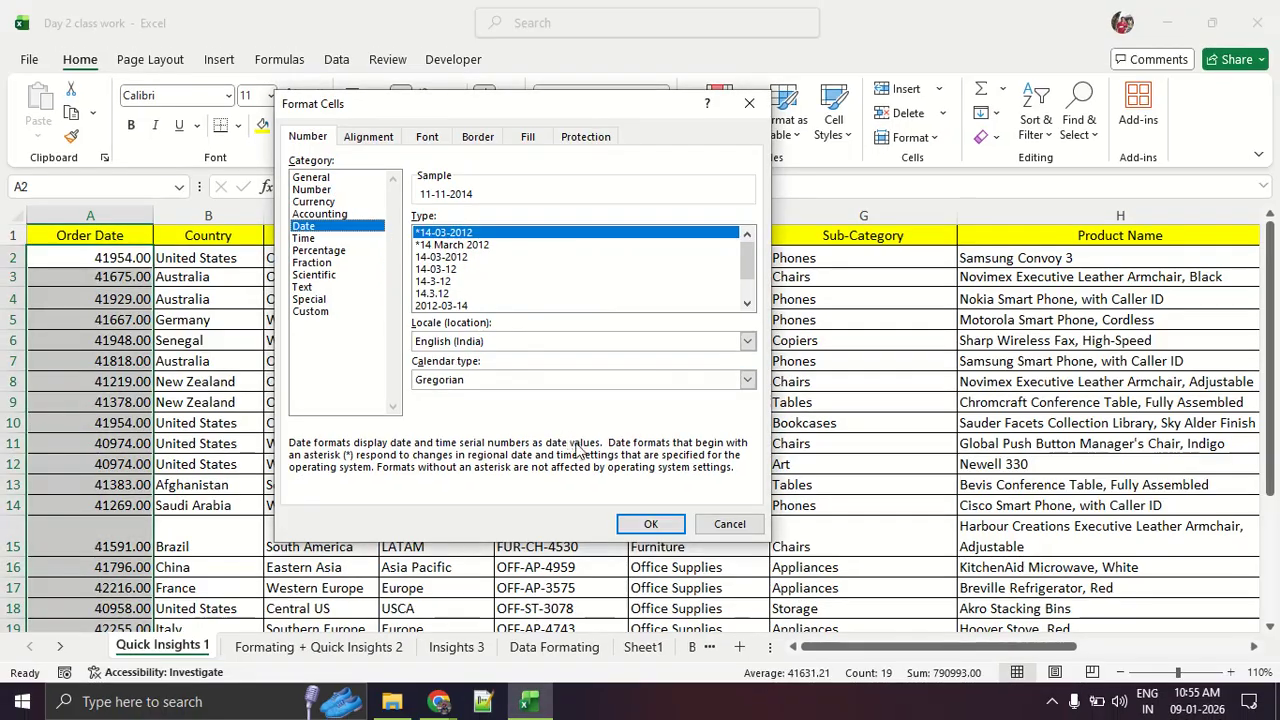
{"action": "left_click", "coordinate": [640, 522]}
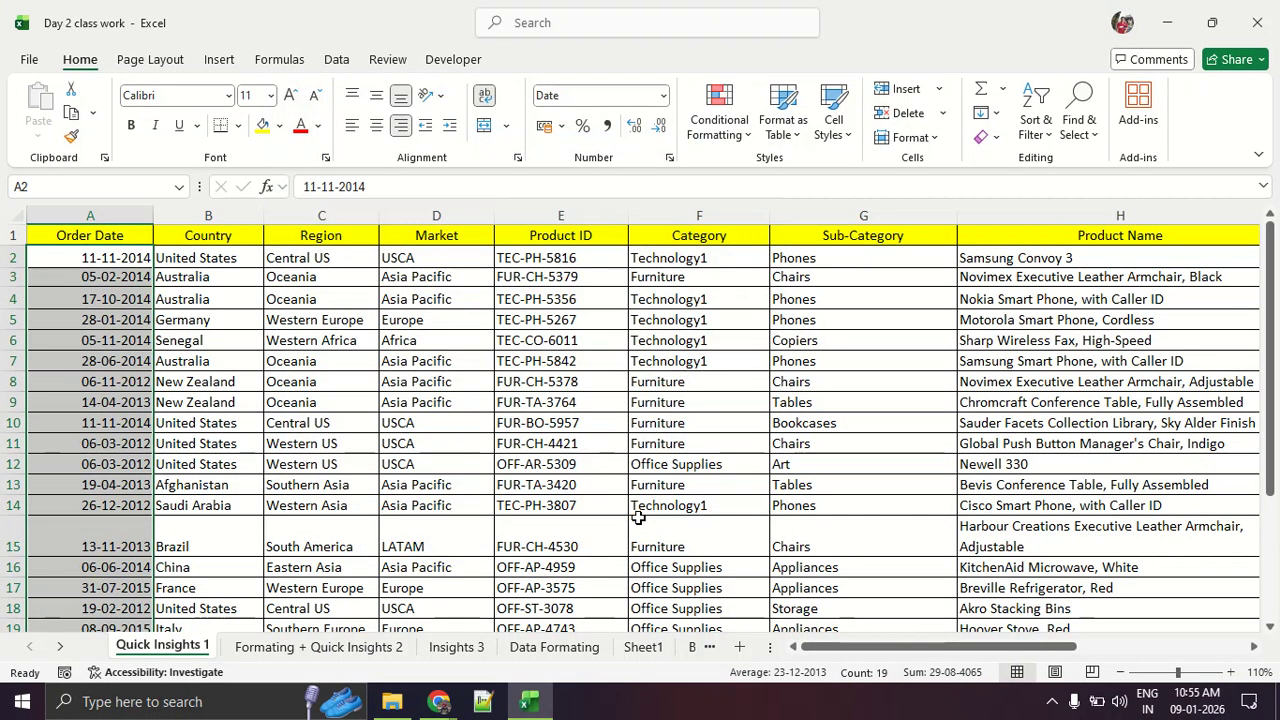
{"action": "left_click", "coordinate": [329, 485]}
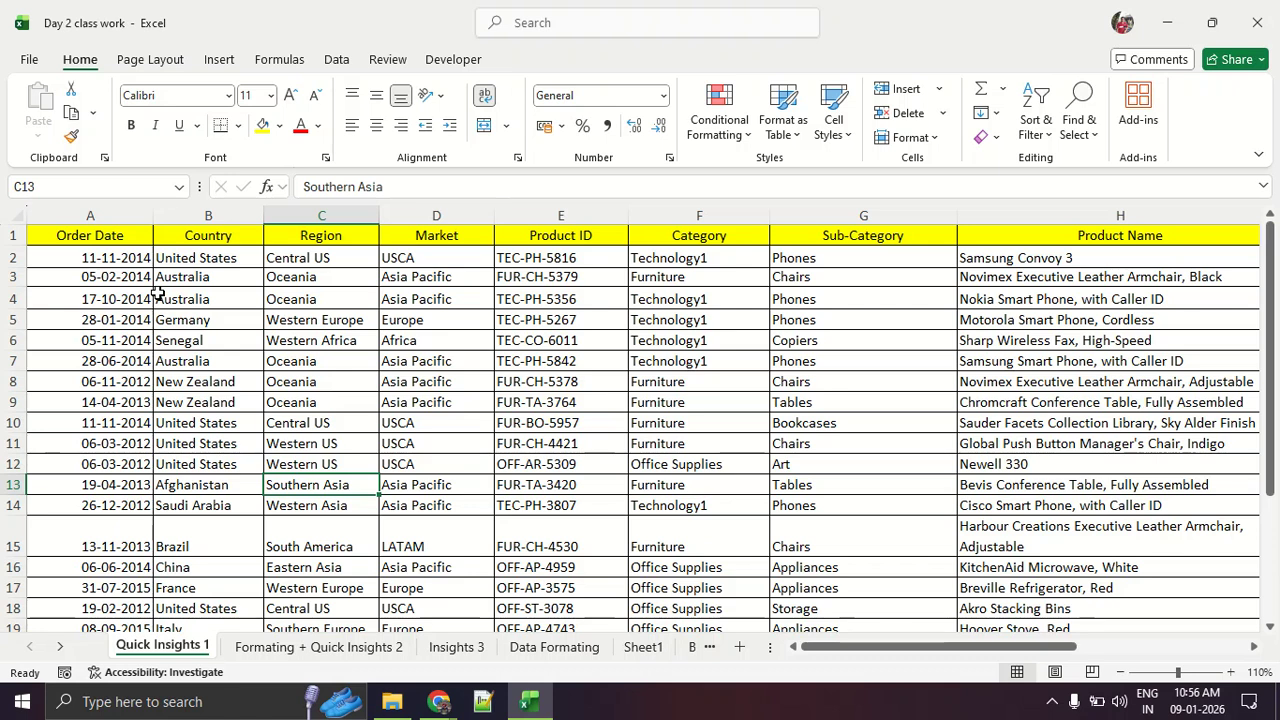
Select the region and market cells C2:D20, and circle Home and the Number Format box in red with a connecting line
{"action": "left_click", "coordinate": [327, 258]}
{"action": "left_click_drag", "start_coordinate": [327, 258], "coordinate": [400, 584]}
{"action": "scroll", "coordinate": [405, 490], "scroll_direction": "up", "scroll_amount": 2}
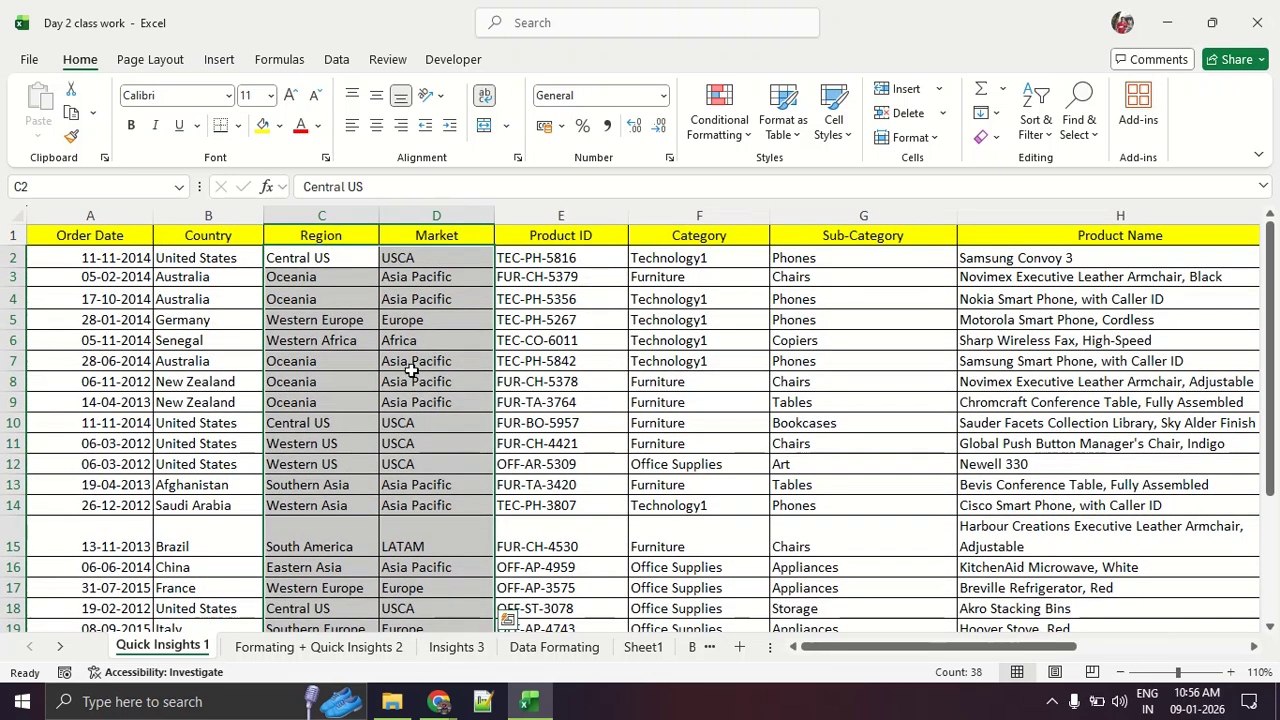
{"action": "right_click", "coordinate": [426, 287]}
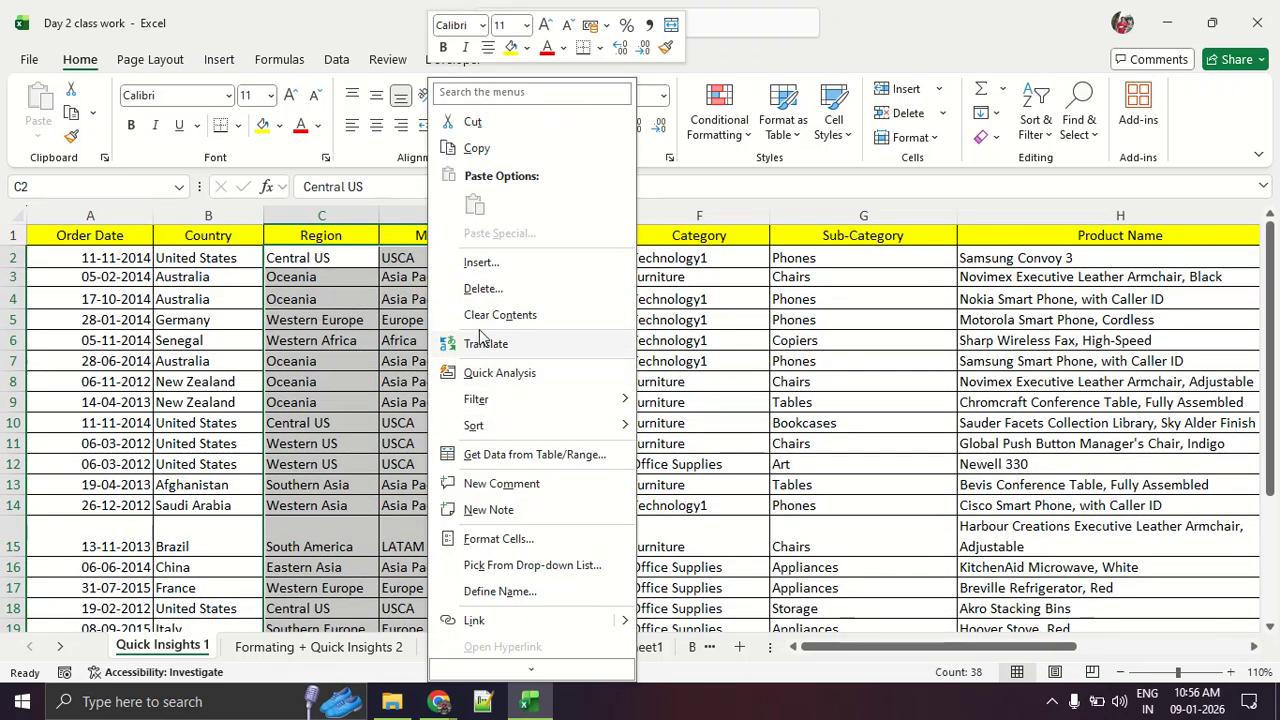
{"action": "left_click", "coordinate": [345, 288]}
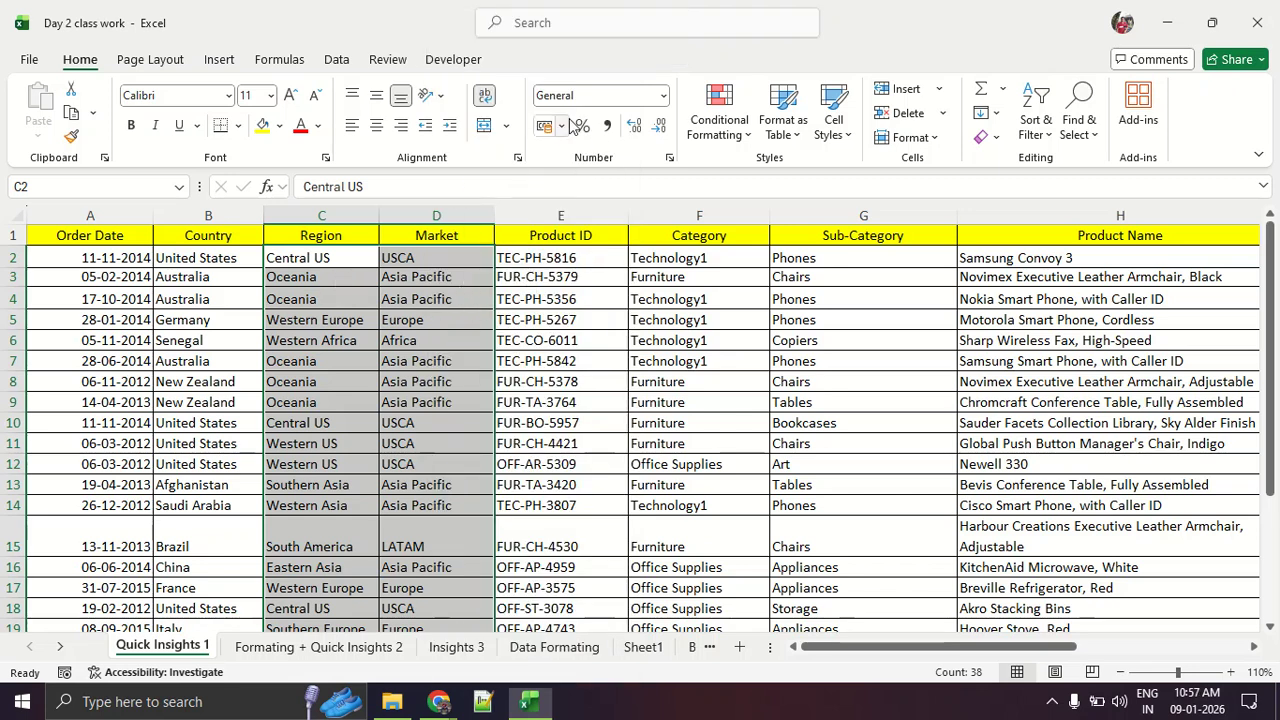
{"action": "mouse_move", "coordinate": [82, 26]}
{"action": "left_mouse_down"}
{"action": "mouse_move", "coordinate": [40, 42]}
{"action": "mouse_move", "coordinate": [108, 66]}
{"action": "mouse_move", "coordinate": [86, 48]}
{"action": "mouse_move", "coordinate": [502, 76]}
{"action": "mouse_move", "coordinate": [563, 66]}
{"action": "mouse_move", "coordinate": [492, 92]}
{"action": "mouse_move", "coordinate": [604, 78]}
{"action": "left_mouse_up"}
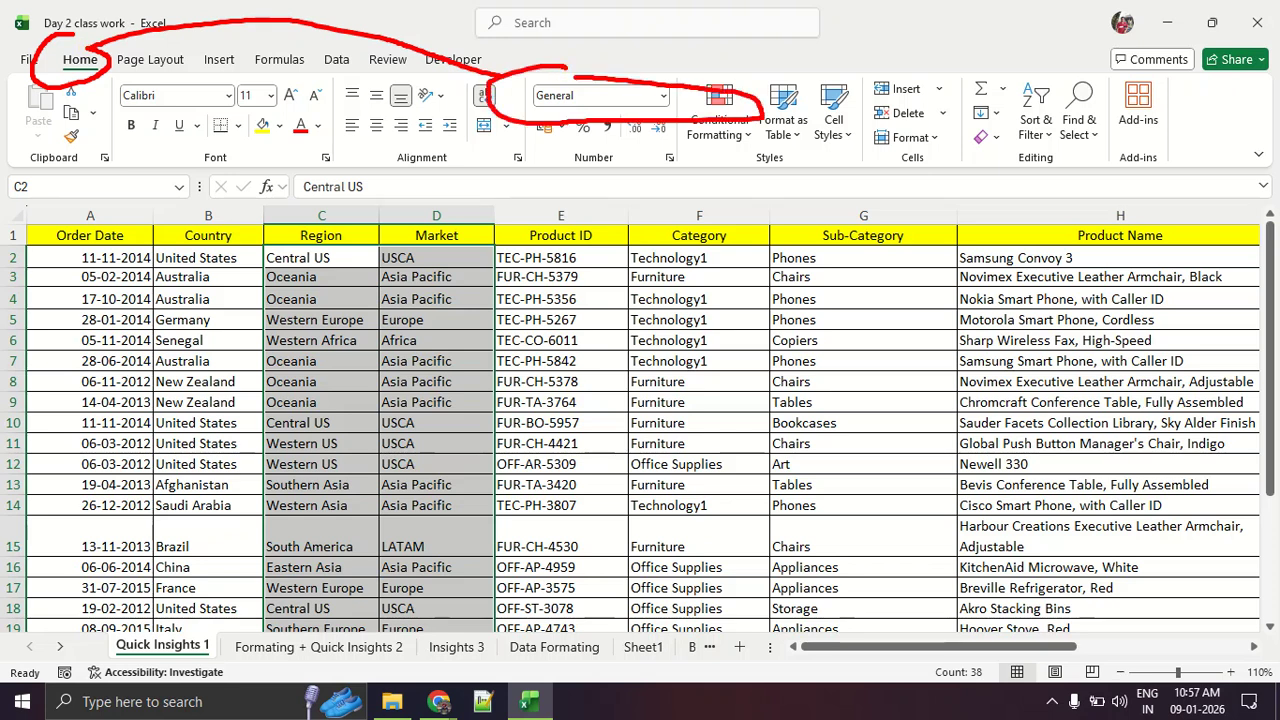
Apply the Text number format to the selected region and market cells C2:D20
{"action": "left_click", "coordinate": [663, 95]}
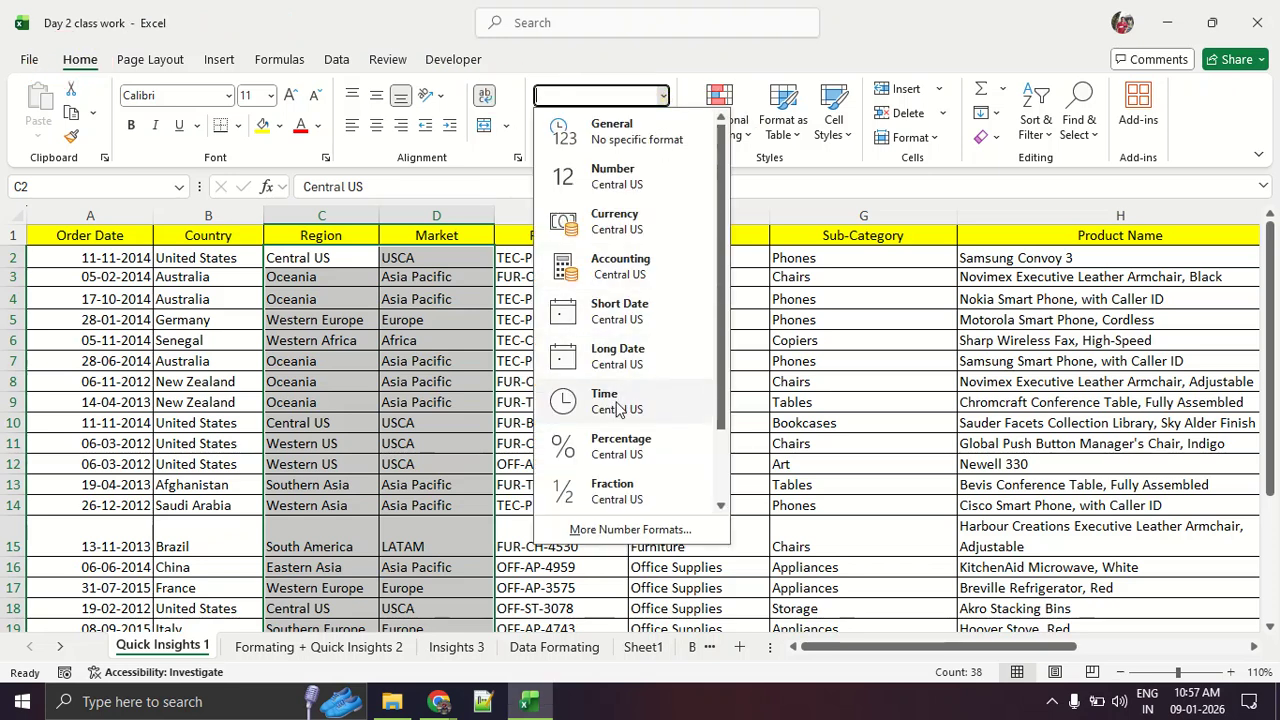
{"action": "scroll", "coordinate": [617, 408], "scroll_direction": "down", "scroll_amount": 2}
{"action": "left_click", "coordinate": [611, 490]}
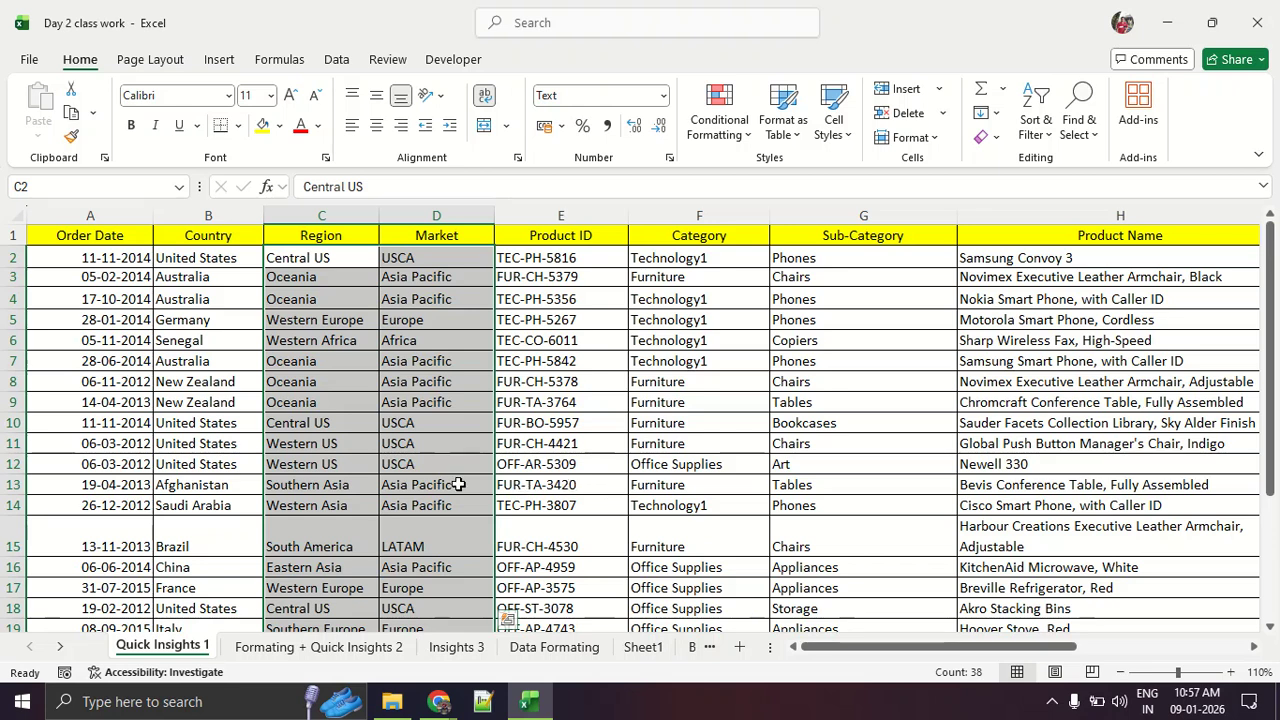
{"action": "left_click", "coordinate": [425, 448]}
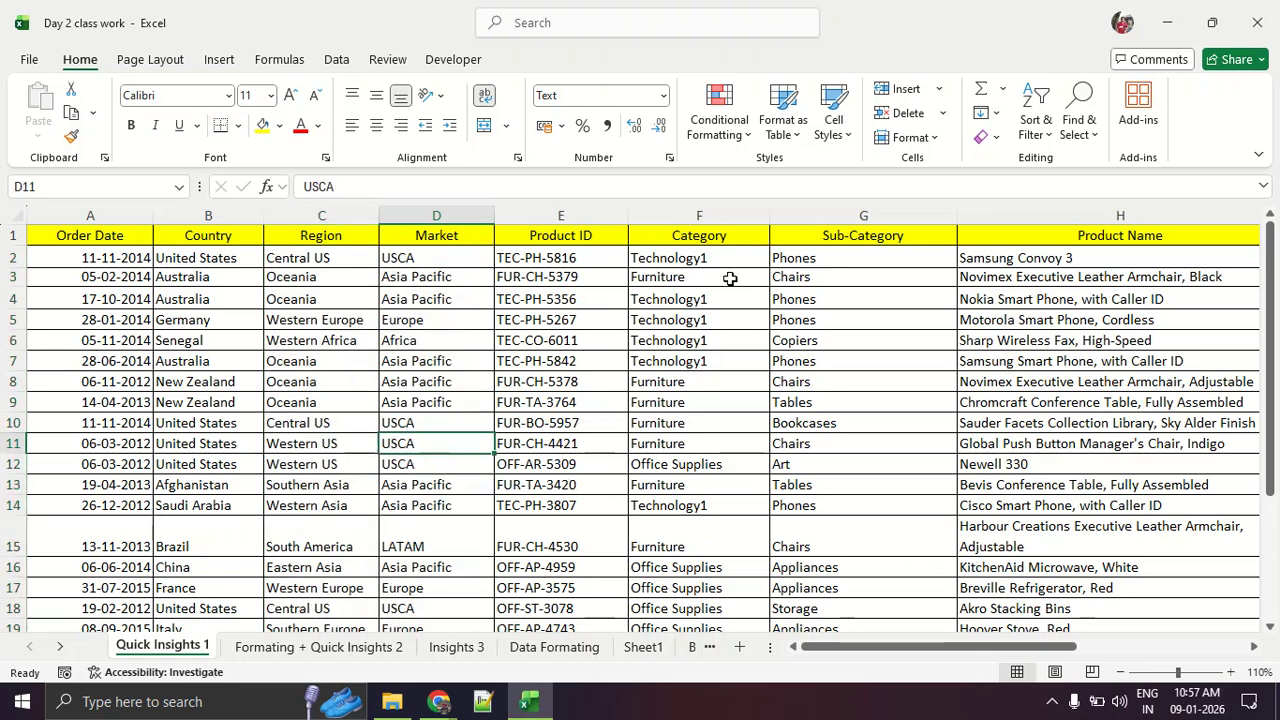
Format the sub-category cells G2:G20 as Text through Format Cells, and select the product names in H2:H17
{"action": "left_click_drag", "start_coordinate": [790, 258], "coordinate": [825, 625]}
{"action": "left_click_drag", "start_coordinate": [825, 632], "coordinate": [826, 594]}
{"action": "scroll", "coordinate": [852, 471], "scroll_direction": "up", "scroll_amount": 1}
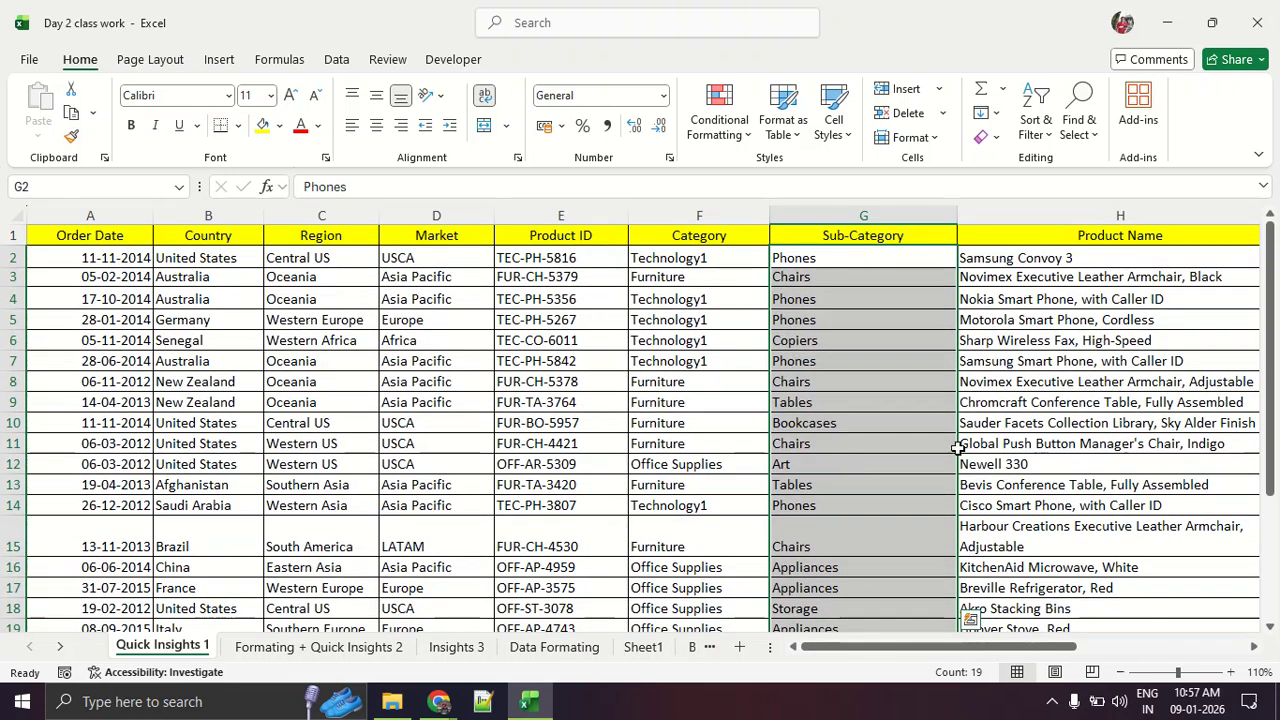
{"action": "right_click", "coordinate": [889, 284]}
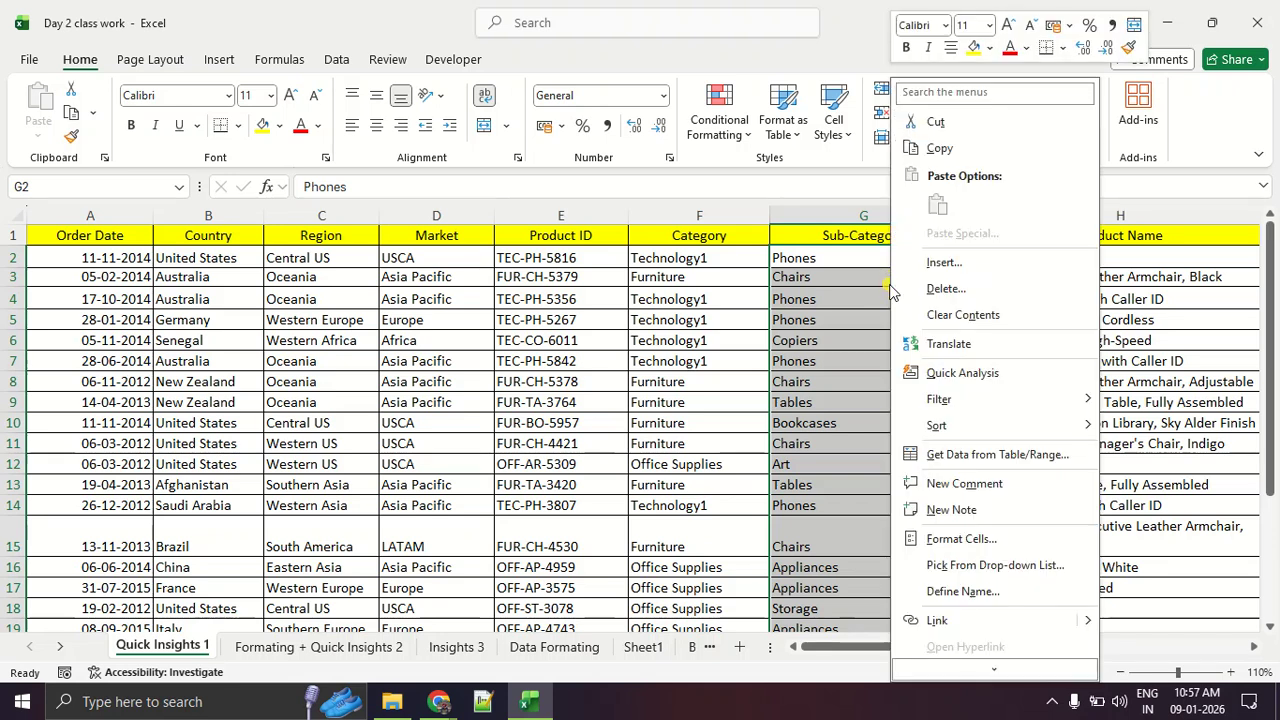
{"action": "left_click", "coordinate": [960, 538]}
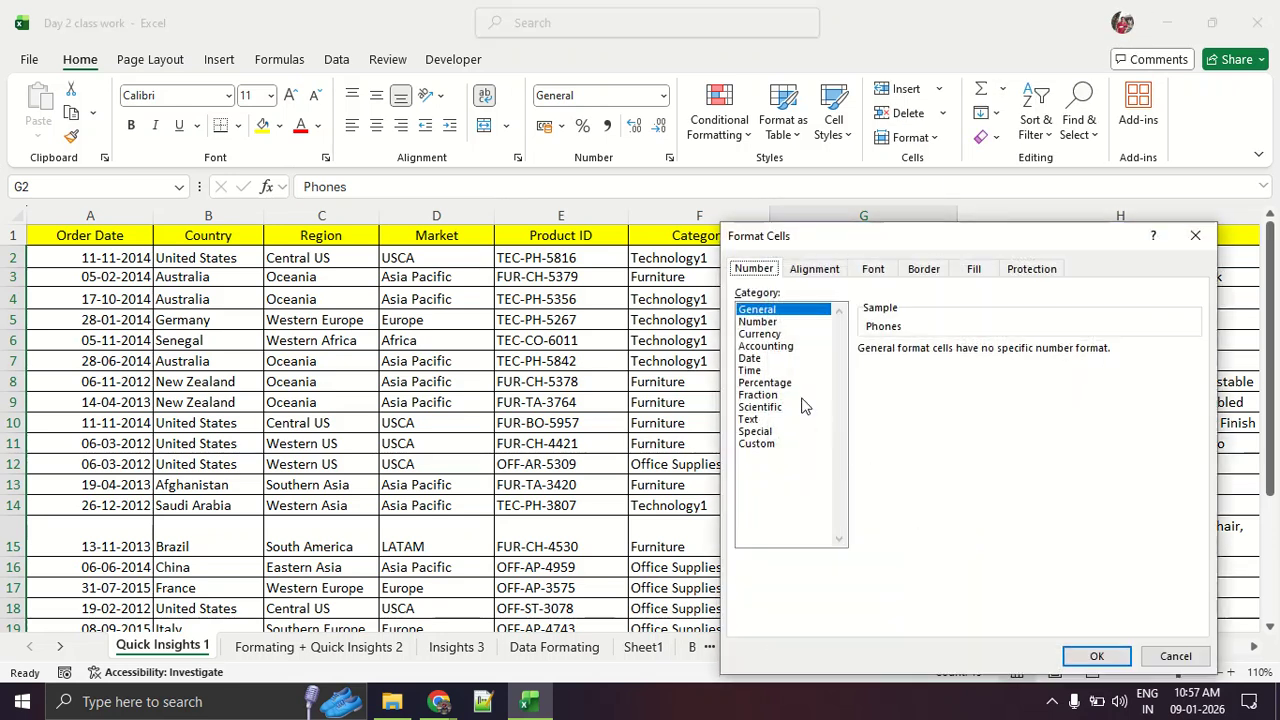
{"action": "left_click", "coordinate": [750, 420]}
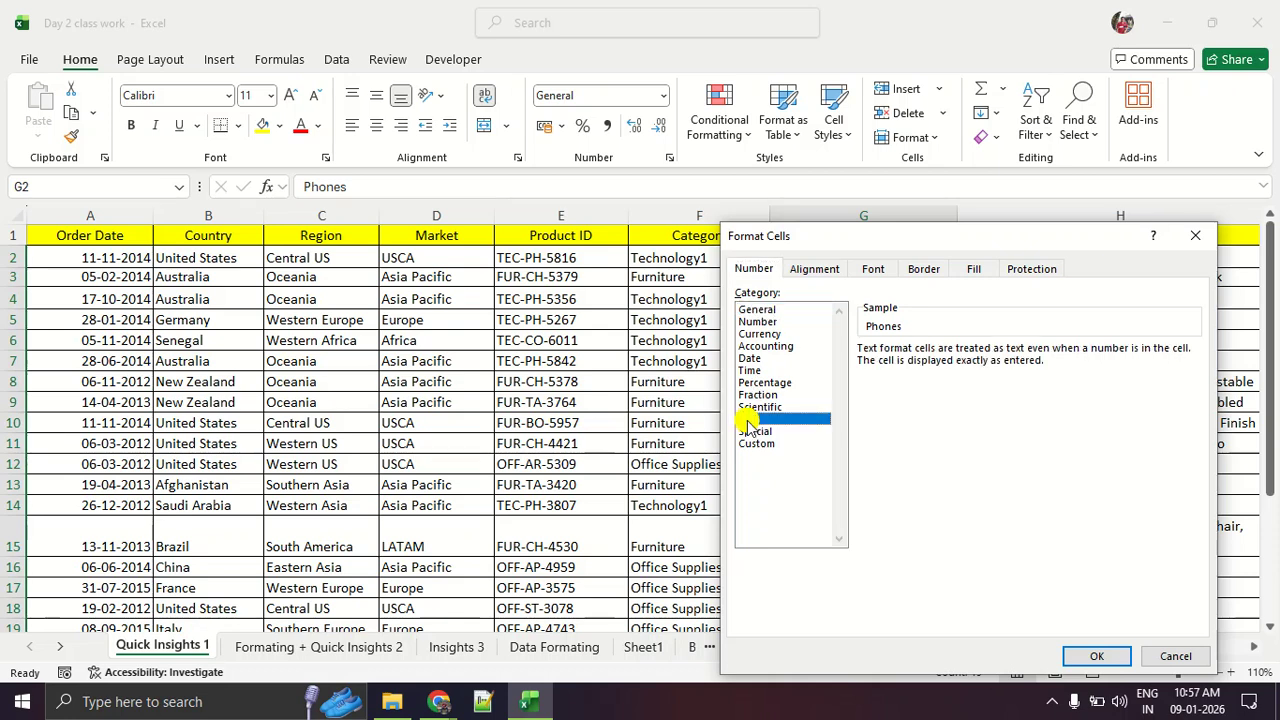
{"action": "left_click", "coordinate": [1090, 655]}
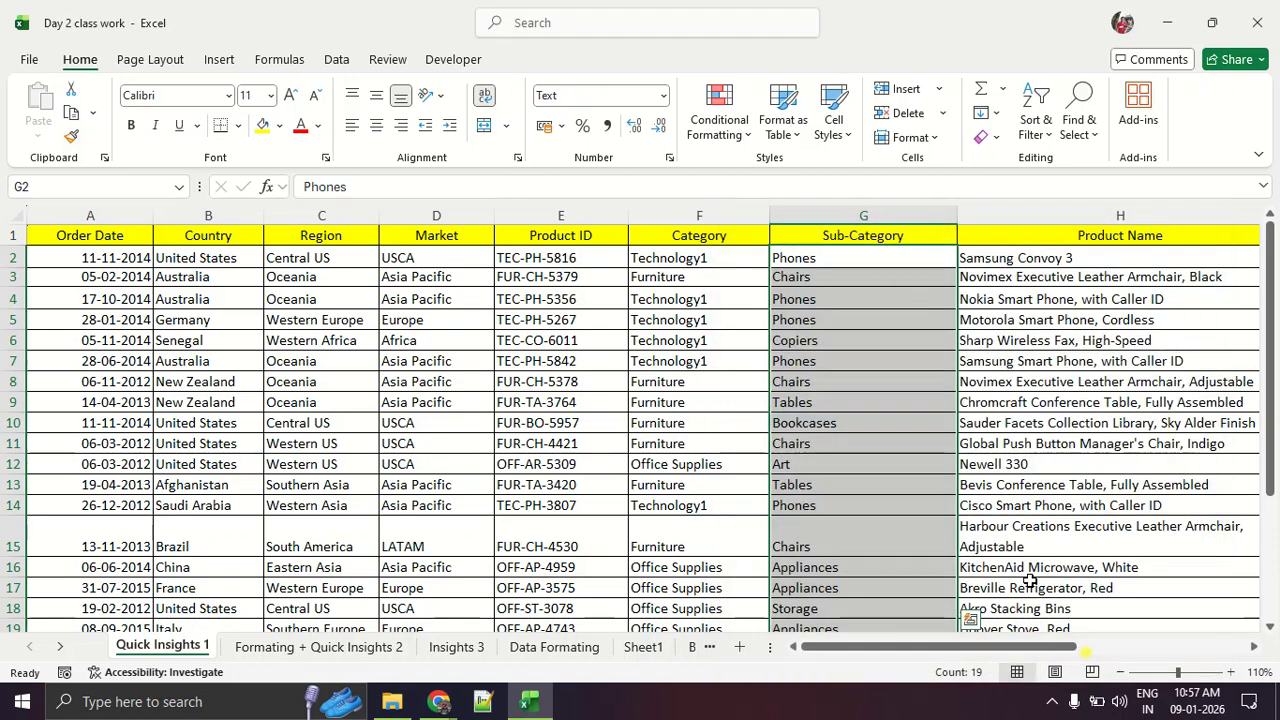
{"action": "left_click", "coordinate": [910, 406]}
{"action": "left_click_drag", "start_coordinate": [1000, 264], "coordinate": [1064, 592]}
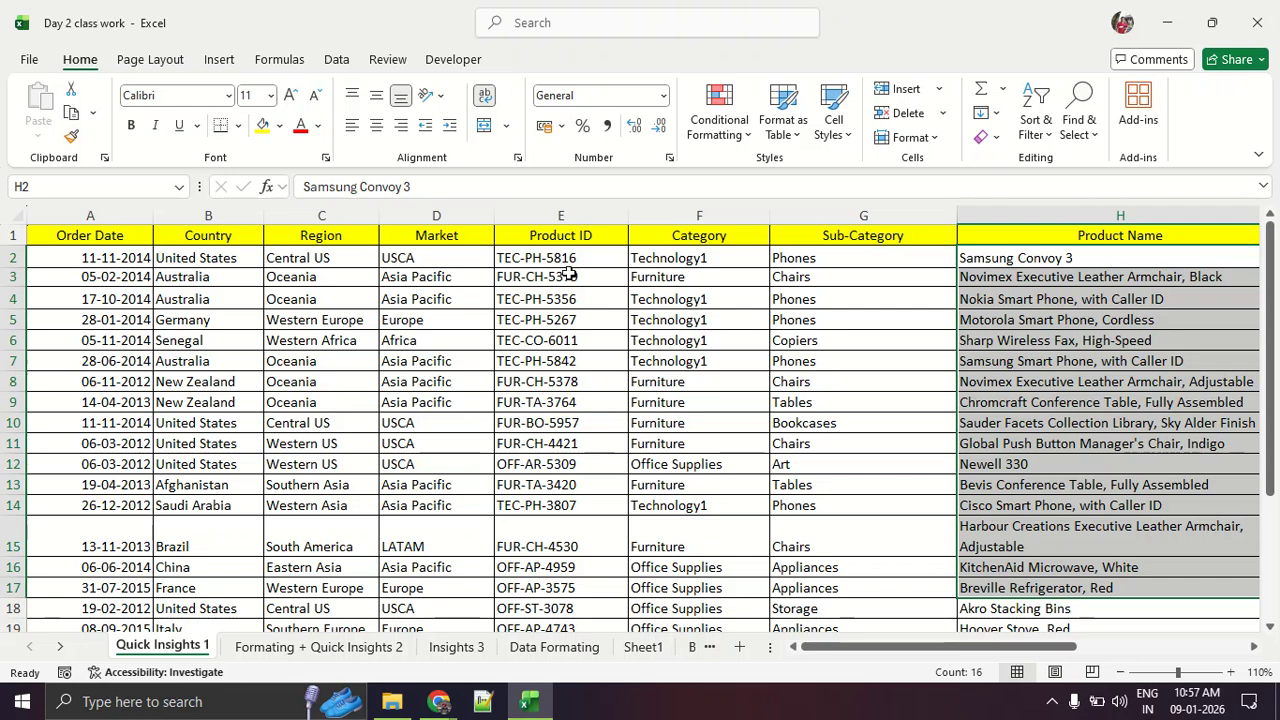
Open Format Cells for the product IDs in E2:E20, annotate the category list on a magnified view, and accept the General category
{"action": "left_click_drag", "start_coordinate": [563, 258], "coordinate": [587, 597]}
{"action": "scroll", "coordinate": [583, 530], "scroll_direction": "up", "scroll_amount": 1}
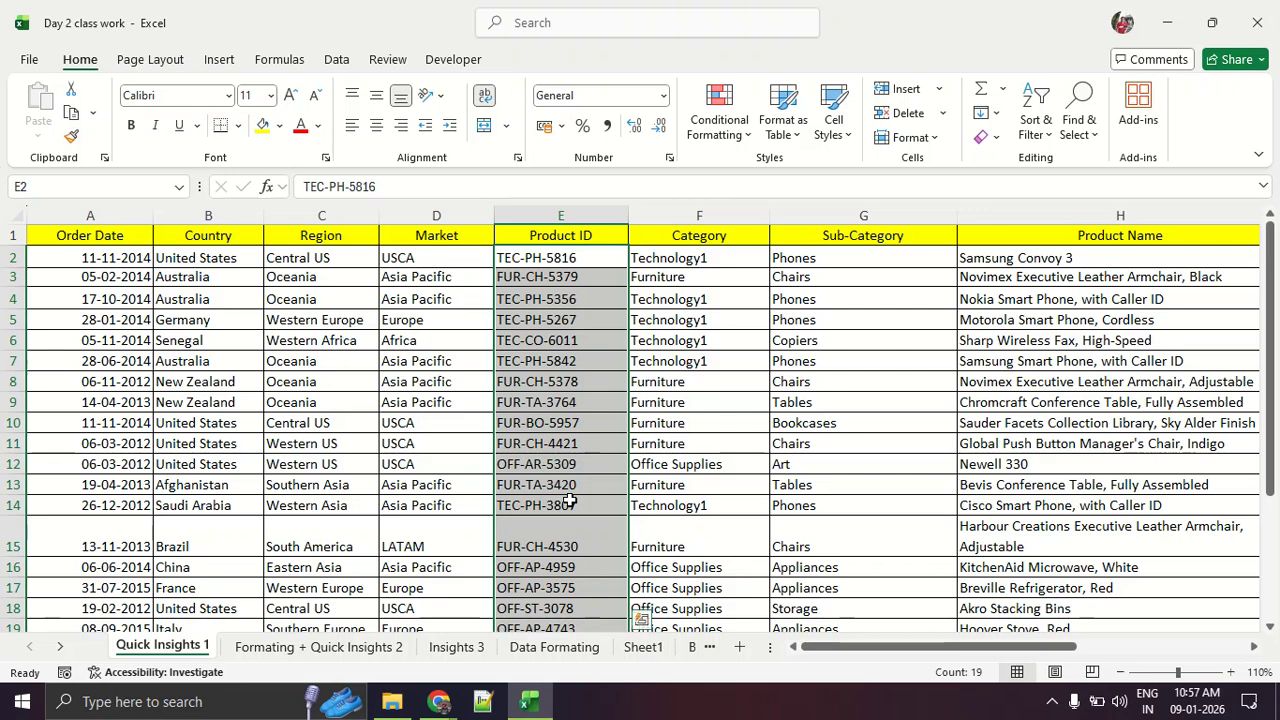
{"action": "right_click", "coordinate": [557, 364]}
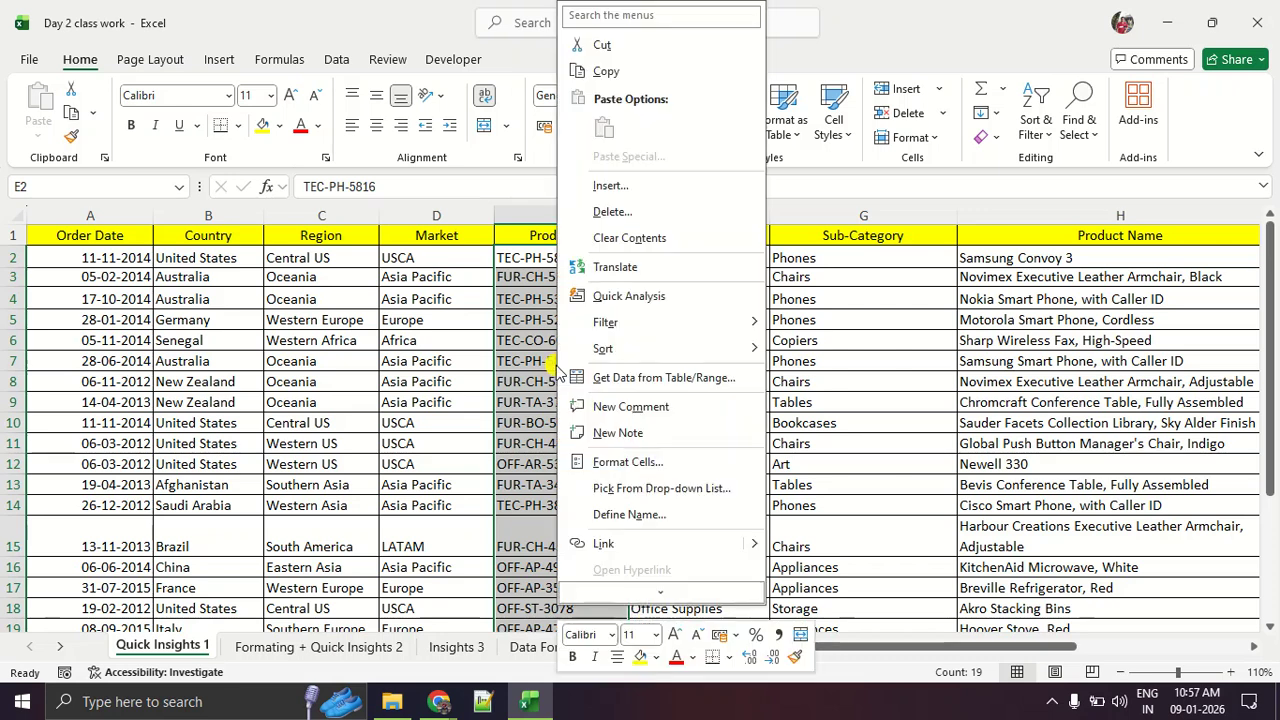
{"action": "left_click", "coordinate": [627, 462]}
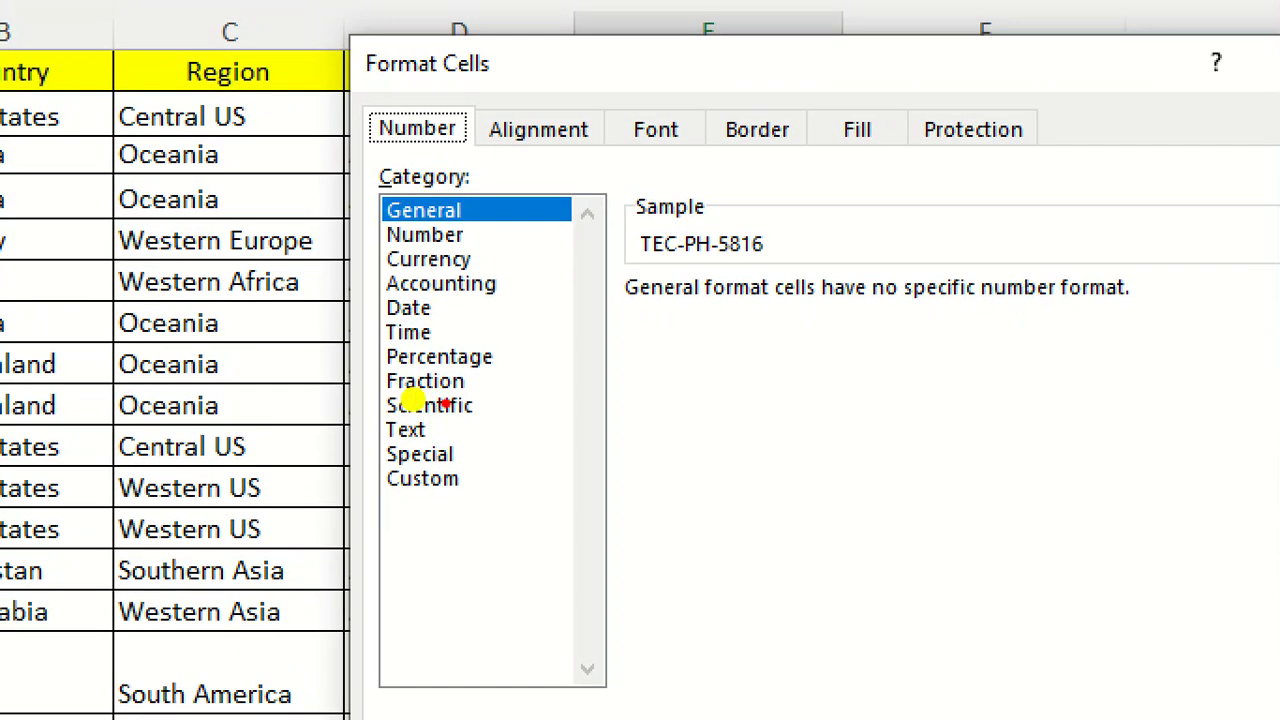
{"action": "mouse_move", "coordinate": [472, 440]}
{"action": "left_mouse_down"}
{"action": "mouse_move", "coordinate": [343, 449]}
{"action": "mouse_move", "coordinate": [523, 517]}
{"action": "mouse_move", "coordinate": [486, 438]}
{"action": "left_mouse_up"}
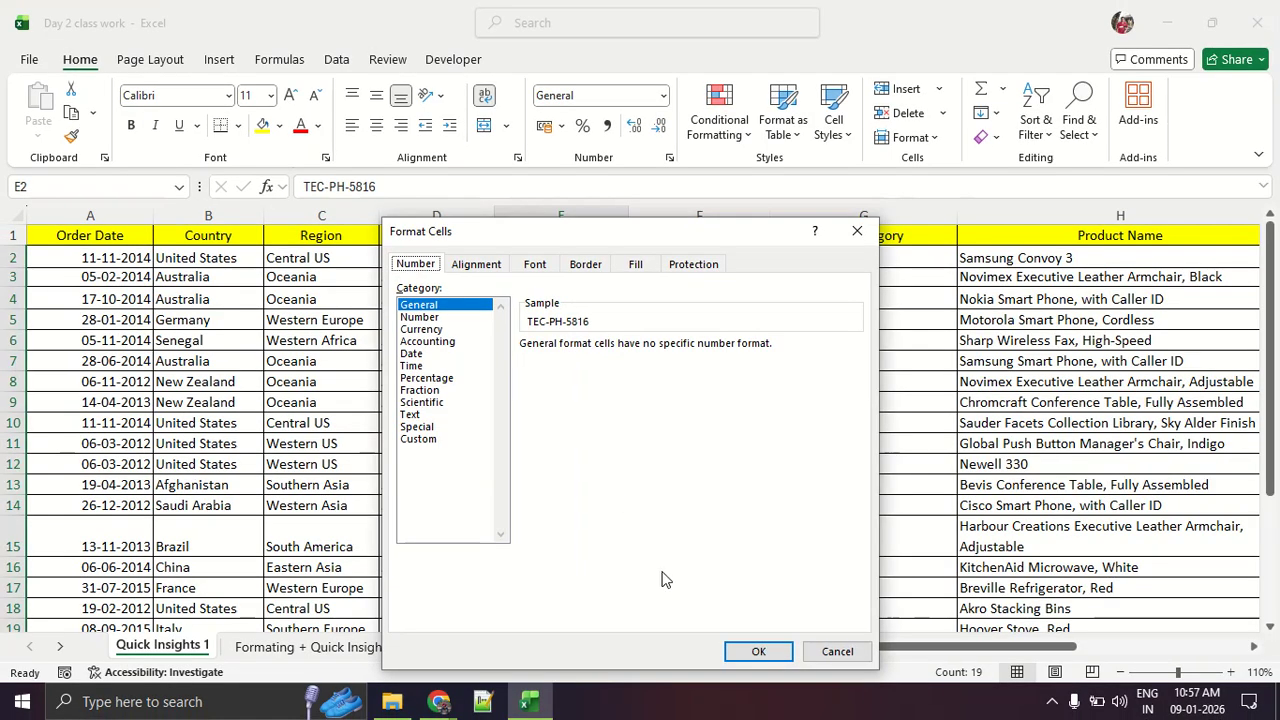
{"action": "left_click", "coordinate": [758, 651]}
{"action": "left_click", "coordinate": [700, 464]}
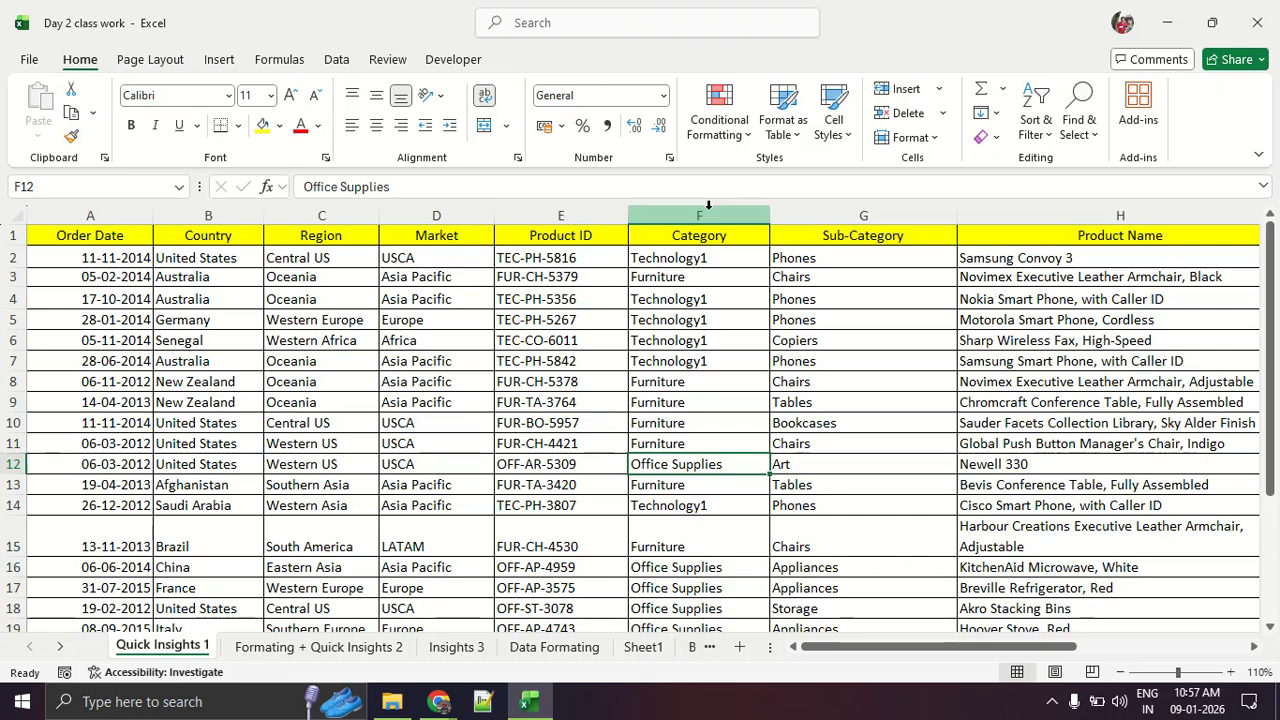
Select the category cells F2:F20 to review them, and clear the selection by picking a product name cell
{"action": "left_click_drag", "start_coordinate": [715, 252], "coordinate": [733, 584]}
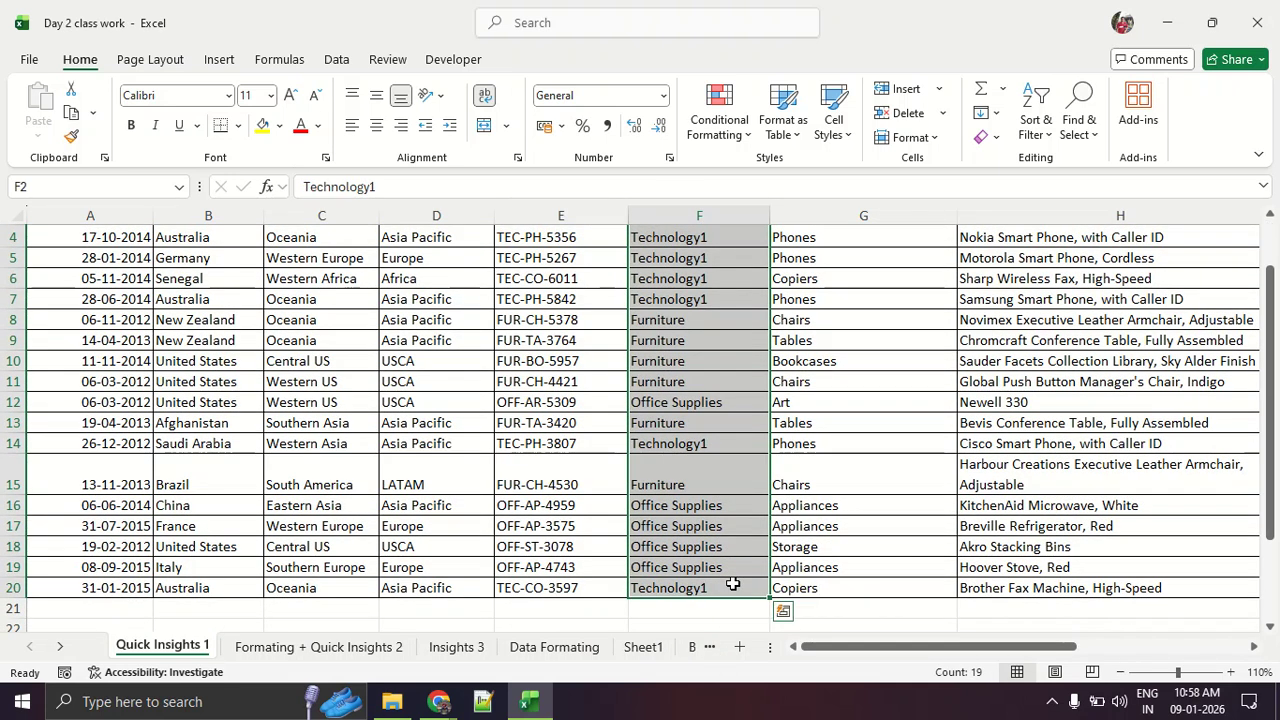
{"action": "scroll", "coordinate": [689, 406], "scroll_direction": "up", "scroll_amount": 1}
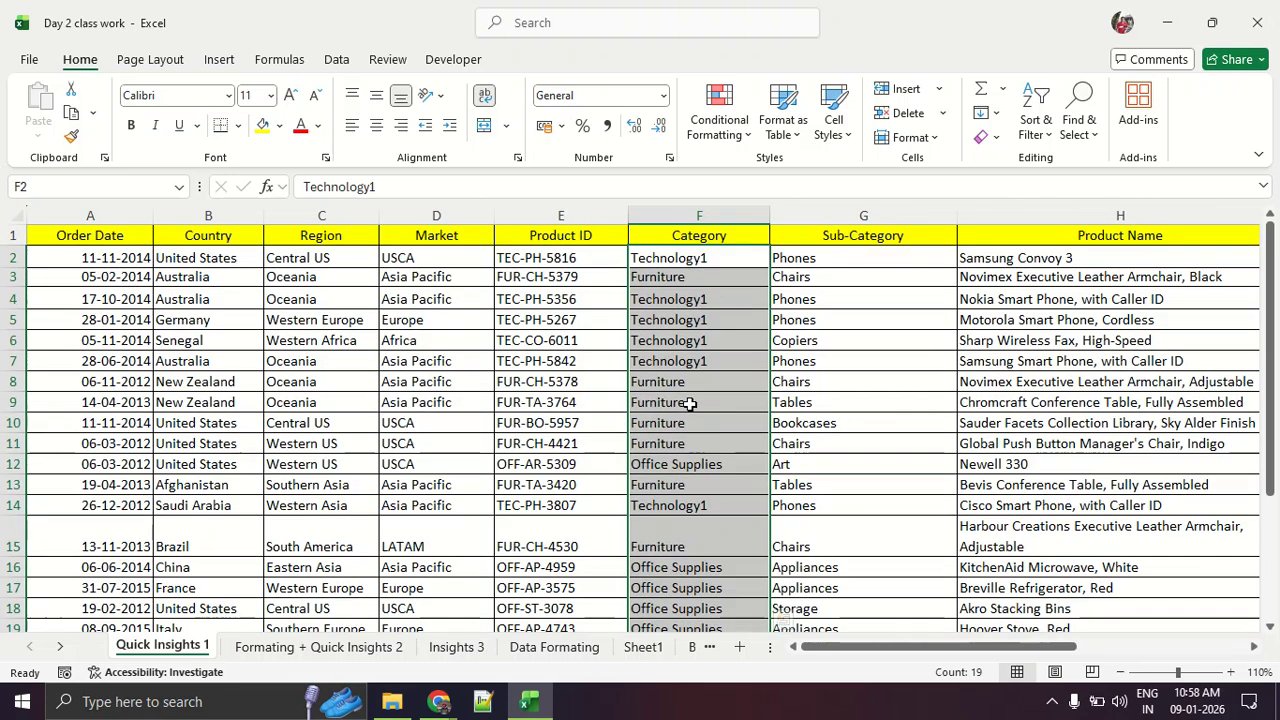
{"action": "left_click", "coordinate": [962, 378]}
Select the sales values in I2:I20 and open Format Cells for them
{"action": "left_click_drag", "start_coordinate": [910, 650], "coordinate": [1082, 650]}
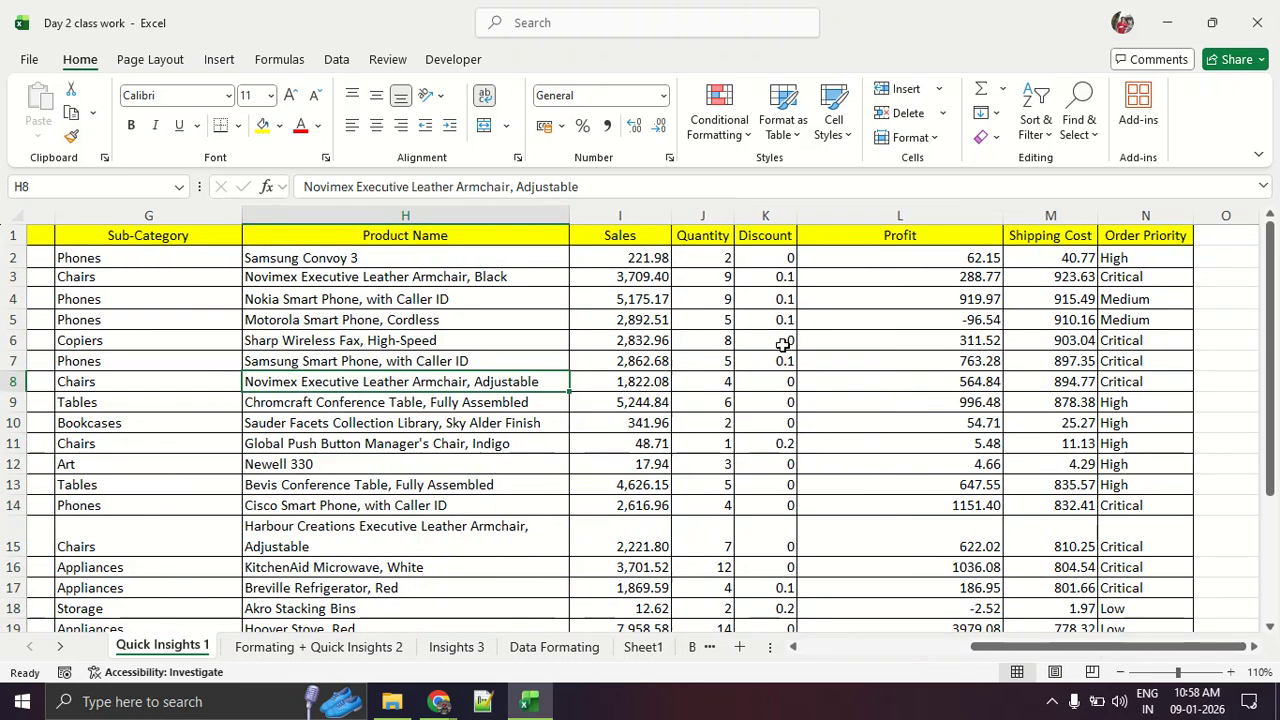
{"action": "left_click_drag", "start_coordinate": [624, 264], "coordinate": [632, 610]}
{"action": "left_click", "coordinate": [636, 386]}
{"action": "left_click_drag", "start_coordinate": [657, 258], "coordinate": [651, 586]}
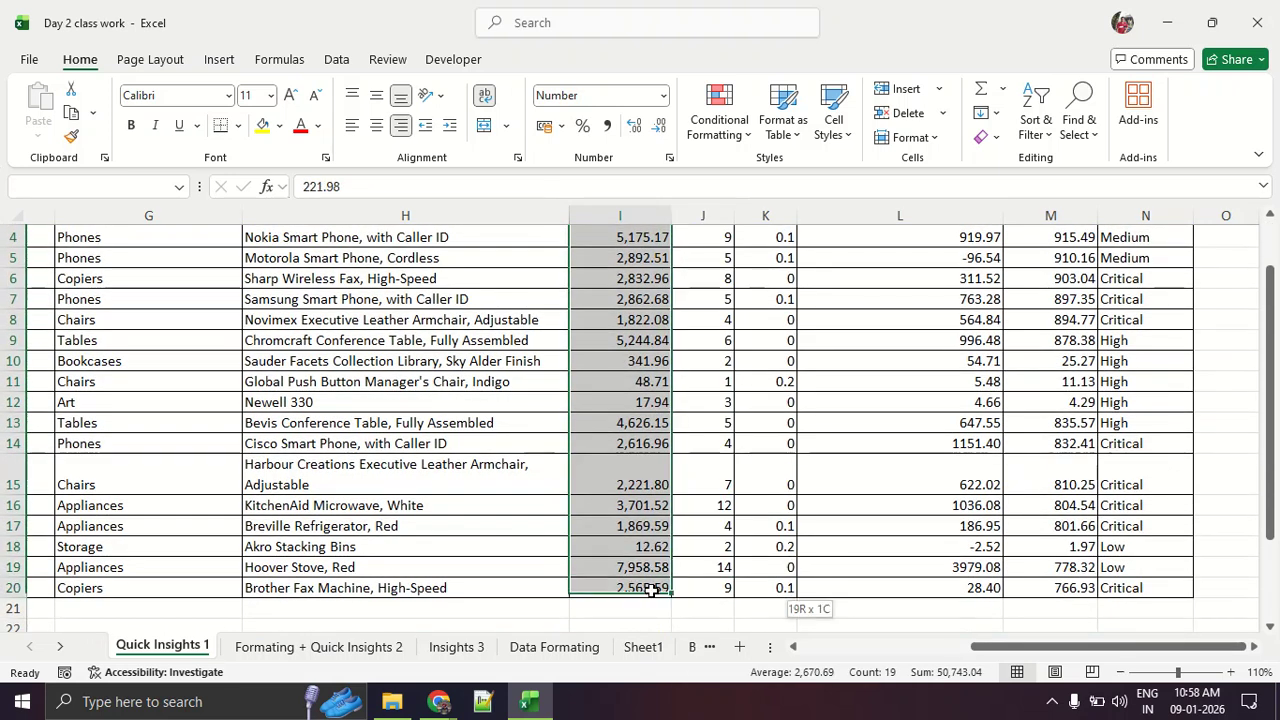
{"action": "scroll", "coordinate": [642, 458], "scroll_direction": "up", "scroll_amount": 1}
{"action": "scroll", "coordinate": [642, 458], "scroll_direction": "up", "scroll_amount": 1}
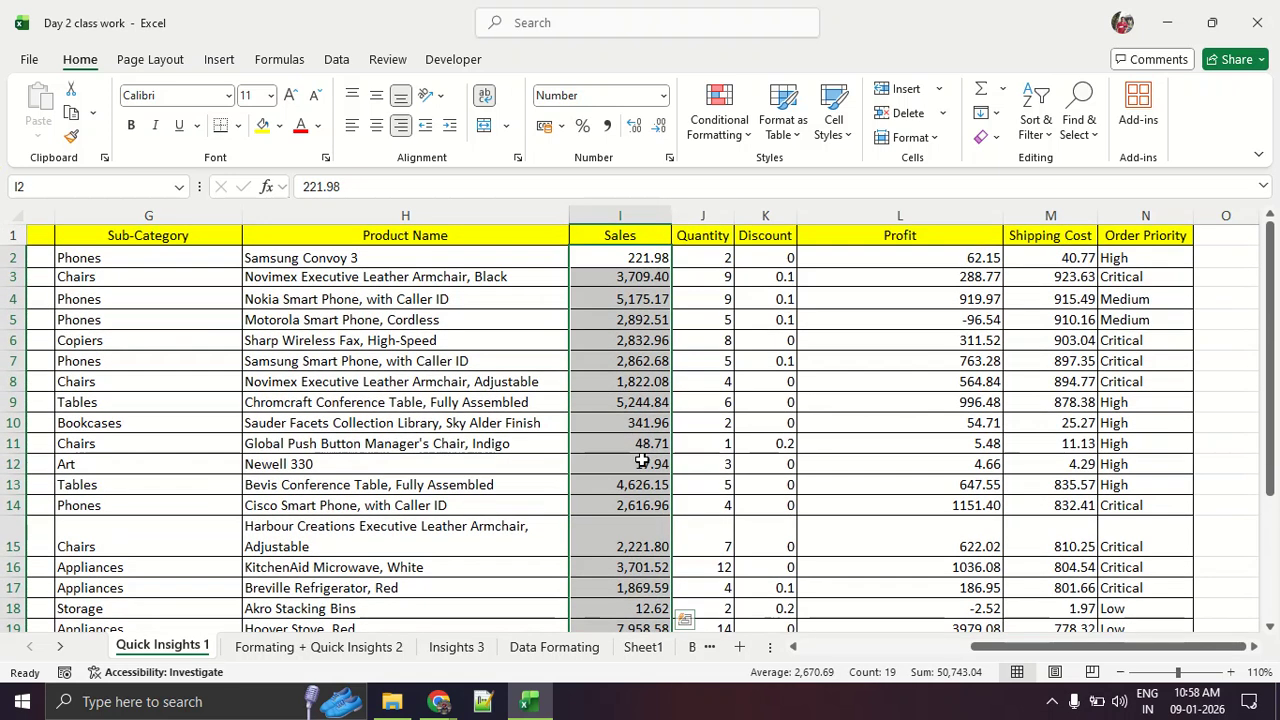
{"action": "right_click", "coordinate": [598, 290]}
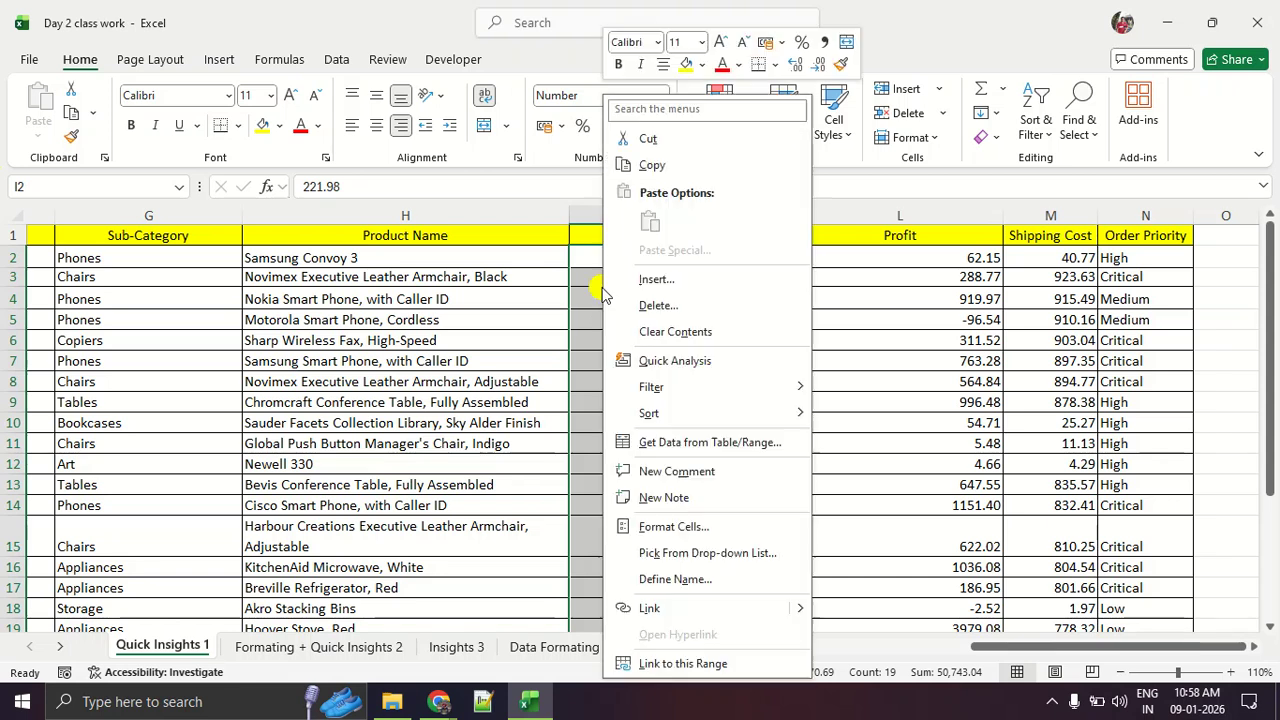
{"action": "left_click", "coordinate": [688, 530]}
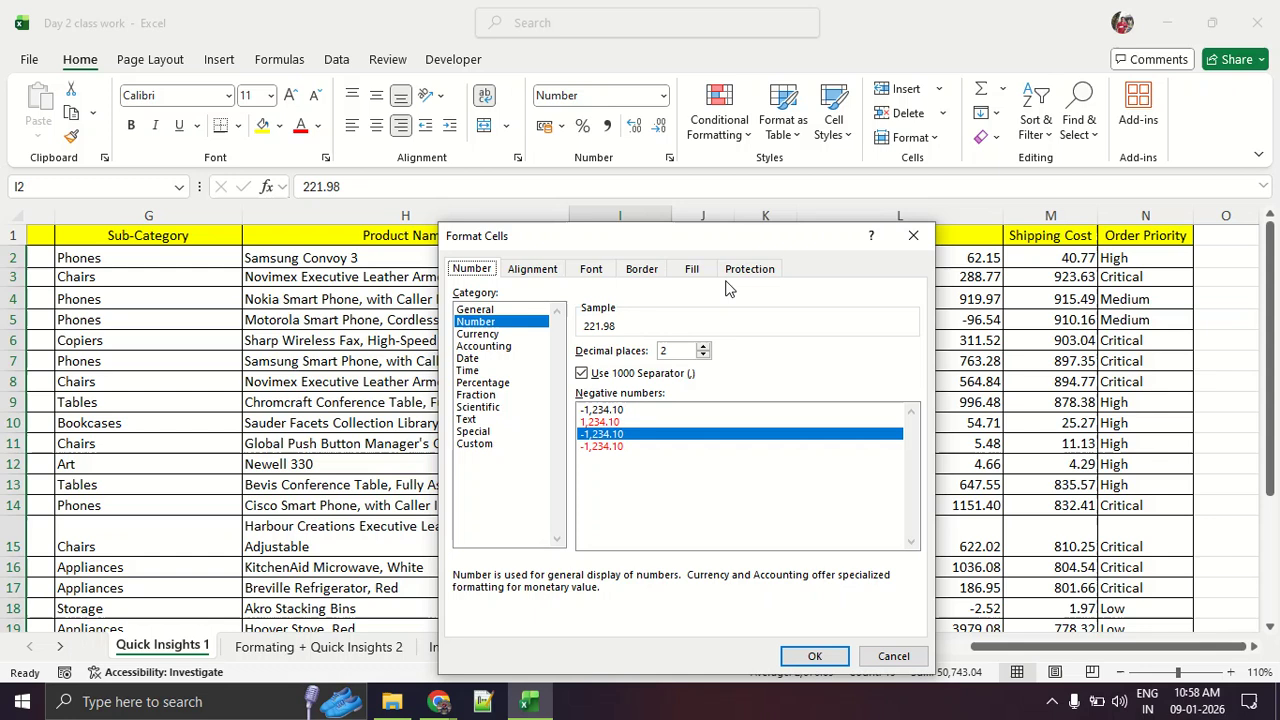
On a magnified view, underline Date, Time, Text and a sales value in red, and draw two circled 2s separated by a line
{"action": "left_click_drag", "start_coordinate": [654, 240], "coordinate": [909, 221]}
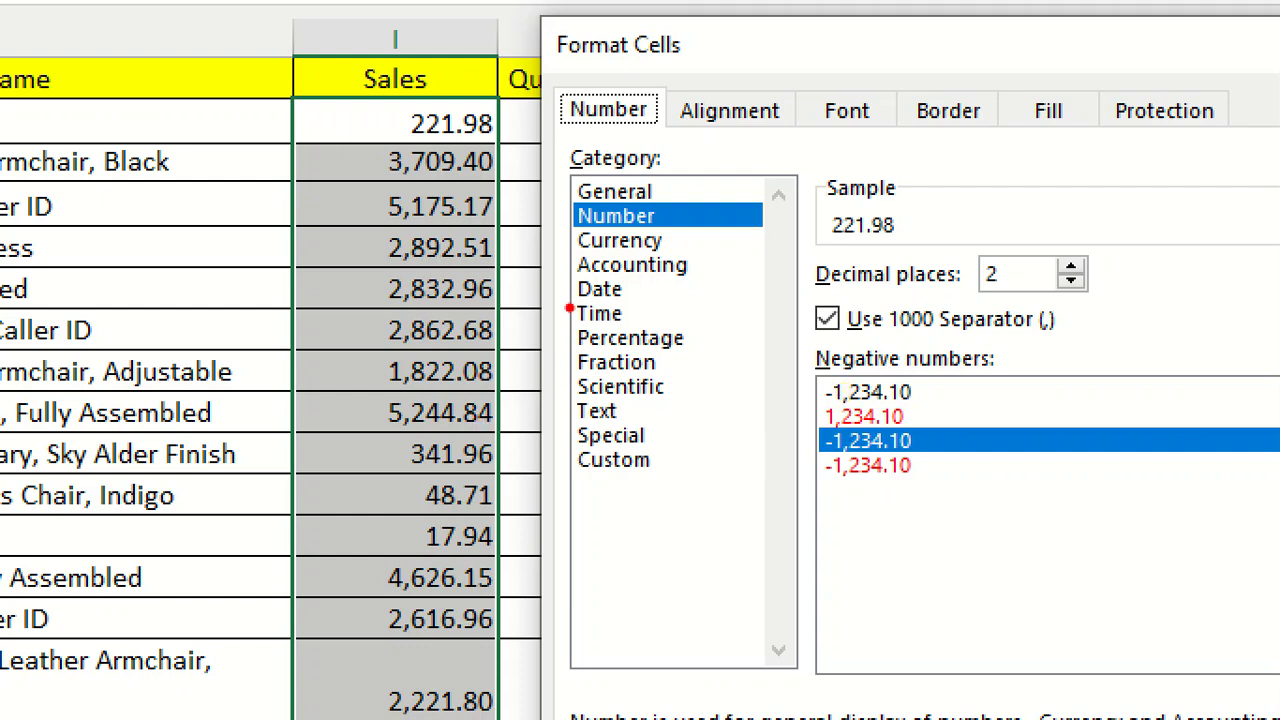
{"action": "mouse_move", "coordinate": [566, 294]}
{"action": "left_mouse_down"}
{"action": "mouse_move", "coordinate": [620, 292]}
{"action": "mouse_move", "coordinate": [560, 313]}
{"action": "left_mouse_up"}
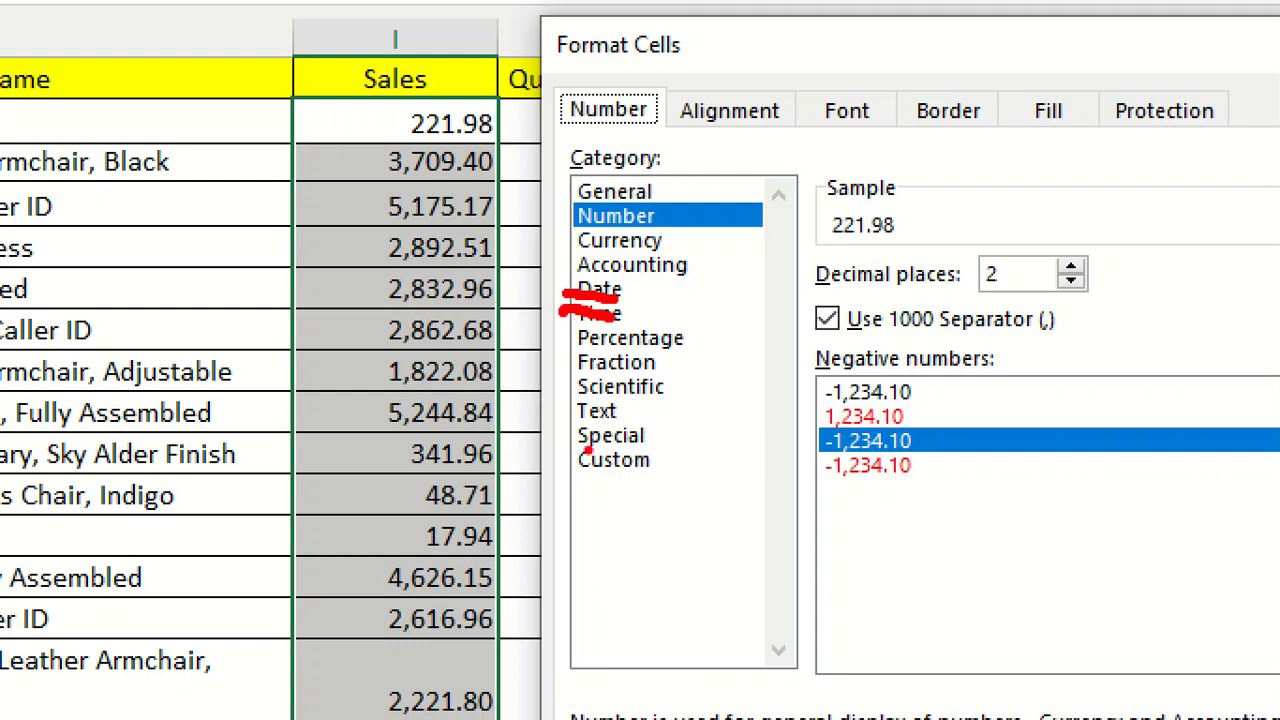
{"action": "left_click_drag", "start_coordinate": [552, 418], "coordinate": [640, 416]}
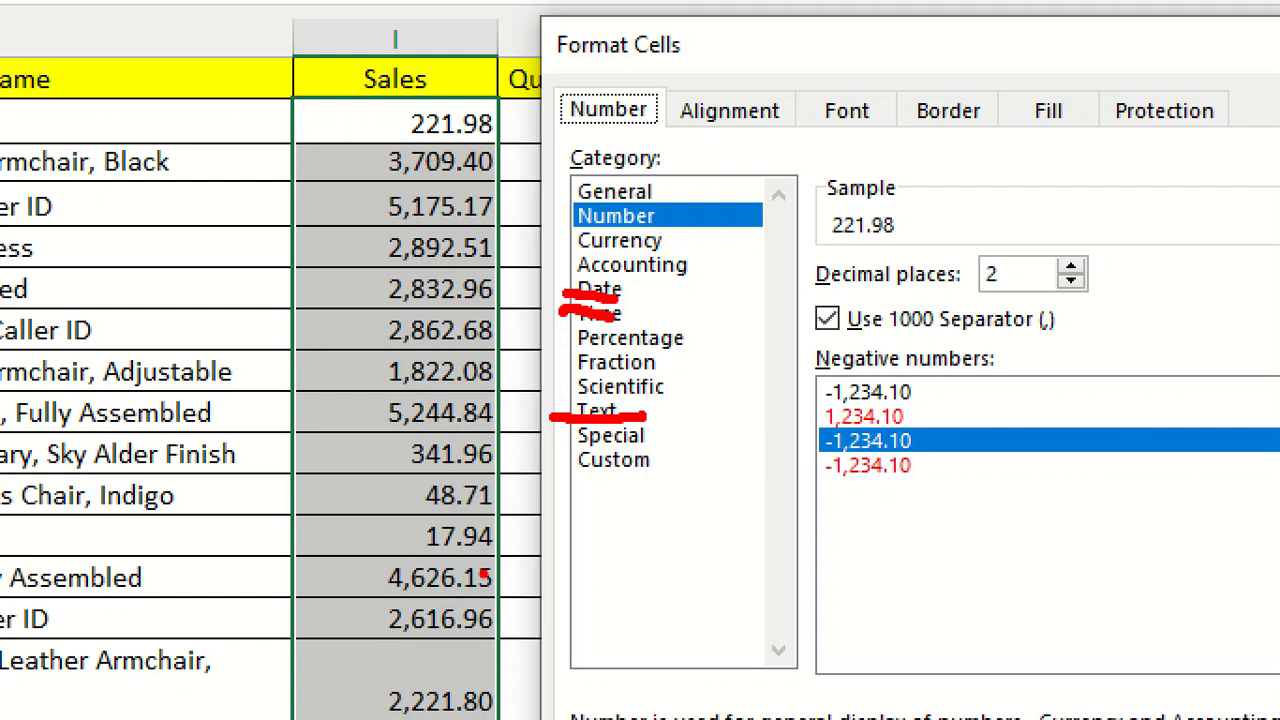
{"action": "left_click_drag", "start_coordinate": [310, 340], "coordinate": [535, 364]}
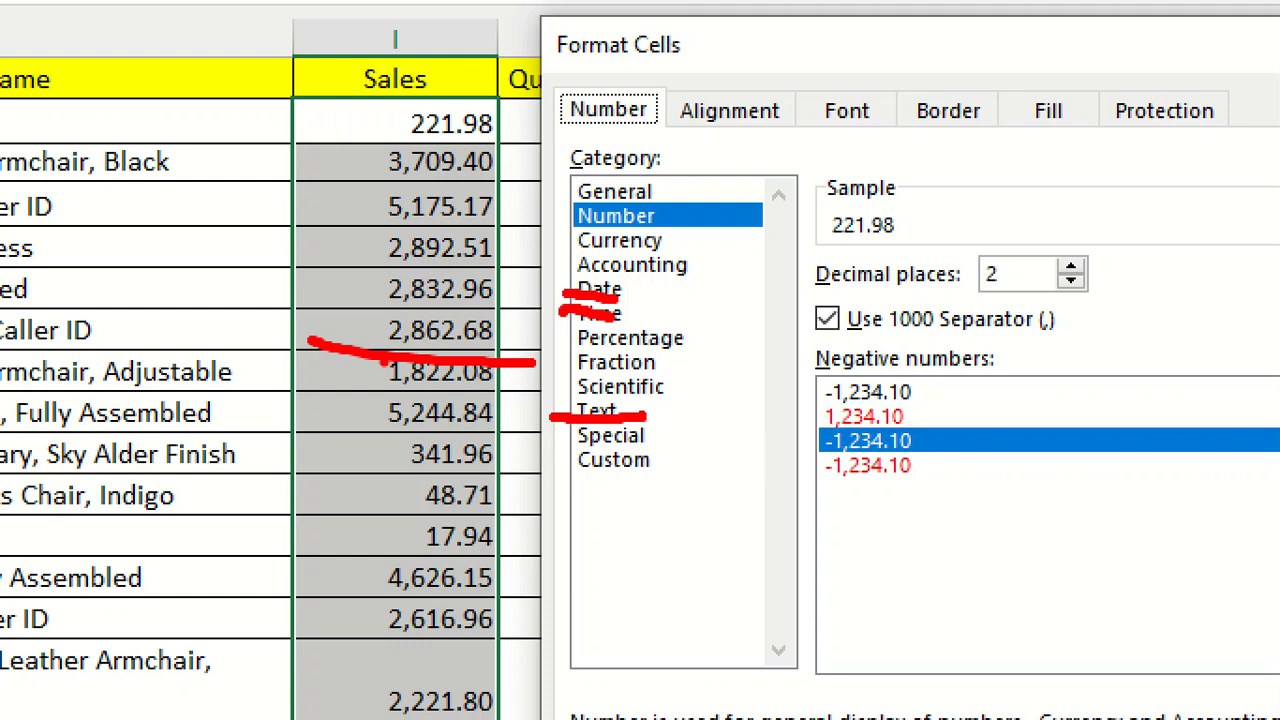
{"action": "mouse_move", "coordinate": [804, 130]}
{"action": "left_mouse_down"}
{"action": "mouse_move", "coordinate": [1128, 200]}
{"action": "mouse_move", "coordinate": [906, 245]}
{"action": "left_mouse_up"}
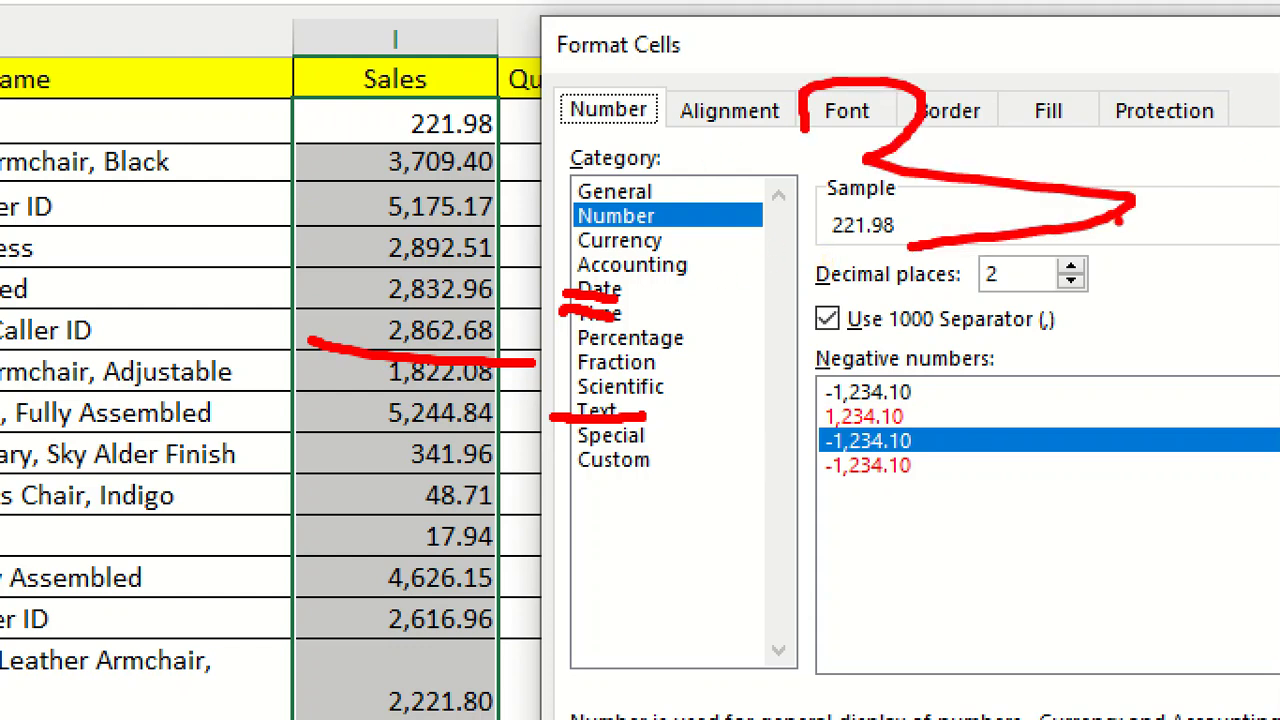
{"action": "left_click_drag", "start_coordinate": [788, 355], "coordinate": [1266, 348]}
{"action": "left_click_drag", "start_coordinate": [928, 512], "coordinate": [1153, 574]}
{"action": "mouse_move", "coordinate": [966, 2]}
{"action": "left_mouse_down"}
{"action": "mouse_move", "coordinate": [1277, 318]}
{"action": "mouse_move", "coordinate": [1180, 345]}
{"action": "mouse_move", "coordinate": [1112, 150]}
{"action": "left_mouse_up"}
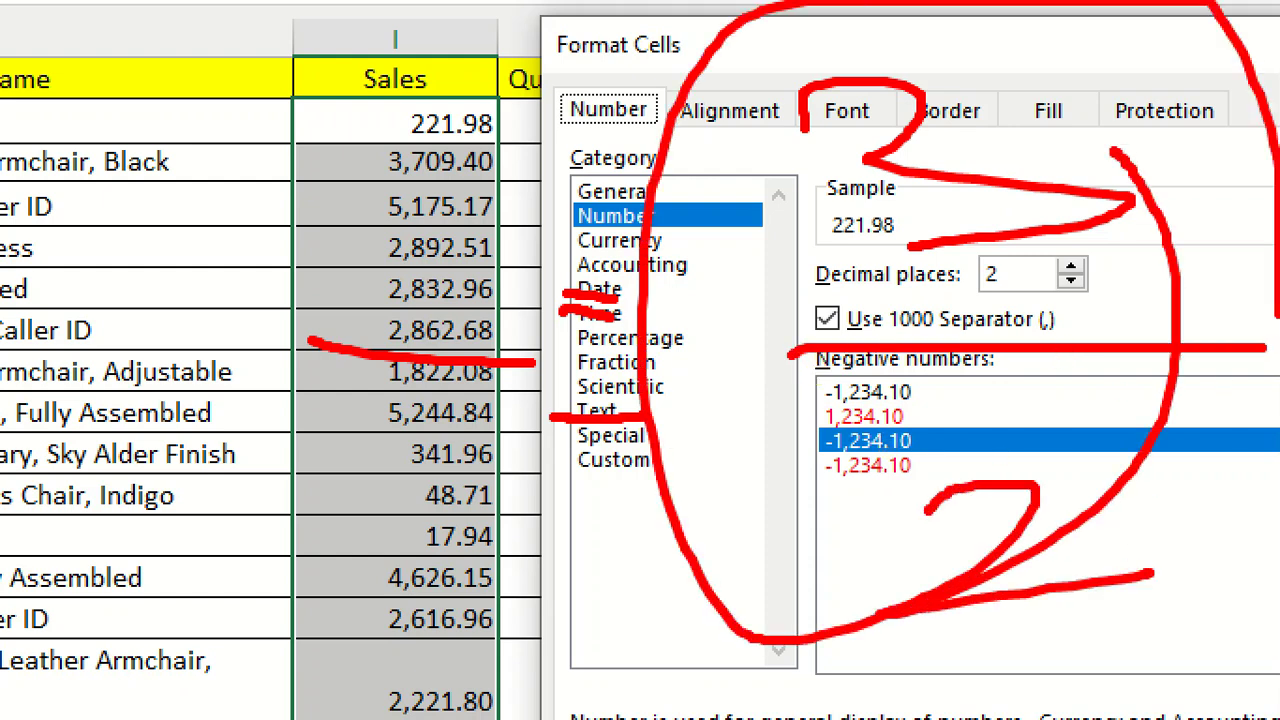
{"action": "key", "text": "Escape"}
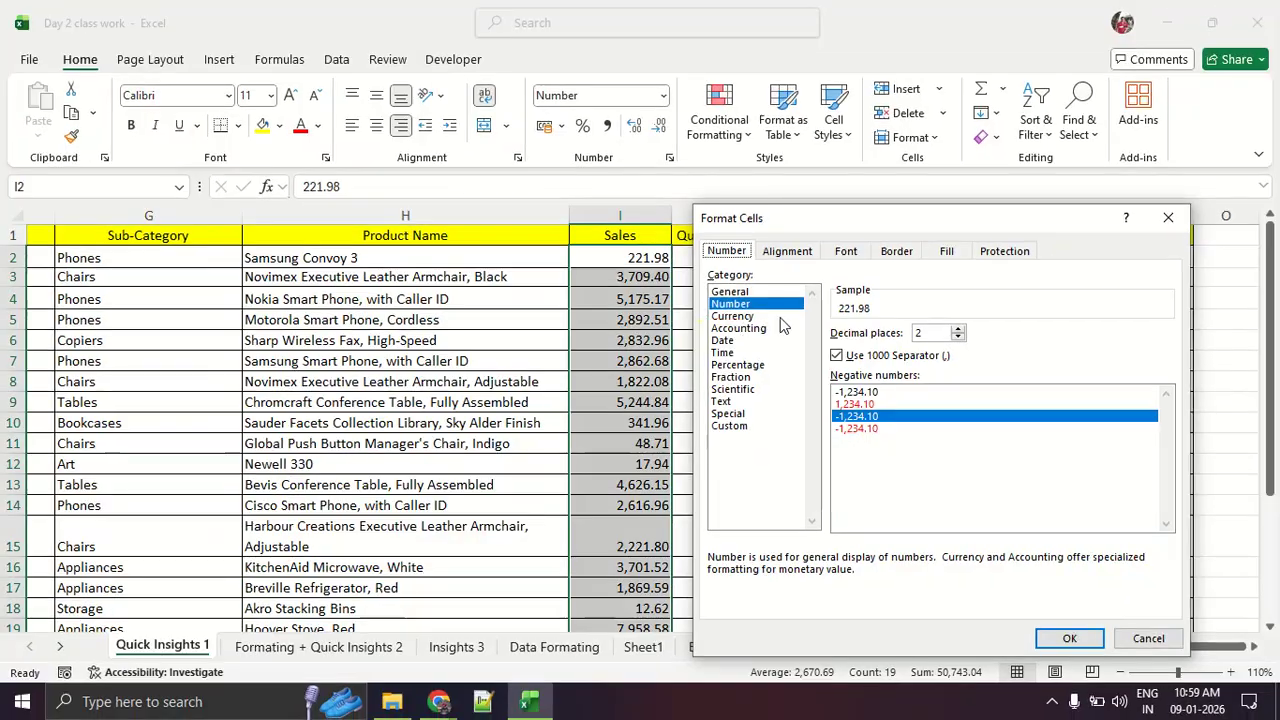
Accept the Number category with 2 decimal places and the 1000 separator for the sales cells, and highlight I2:I14
{"action": "left_click", "coordinate": [1052, 640]}
{"action": "left_click", "coordinate": [871, 500]}
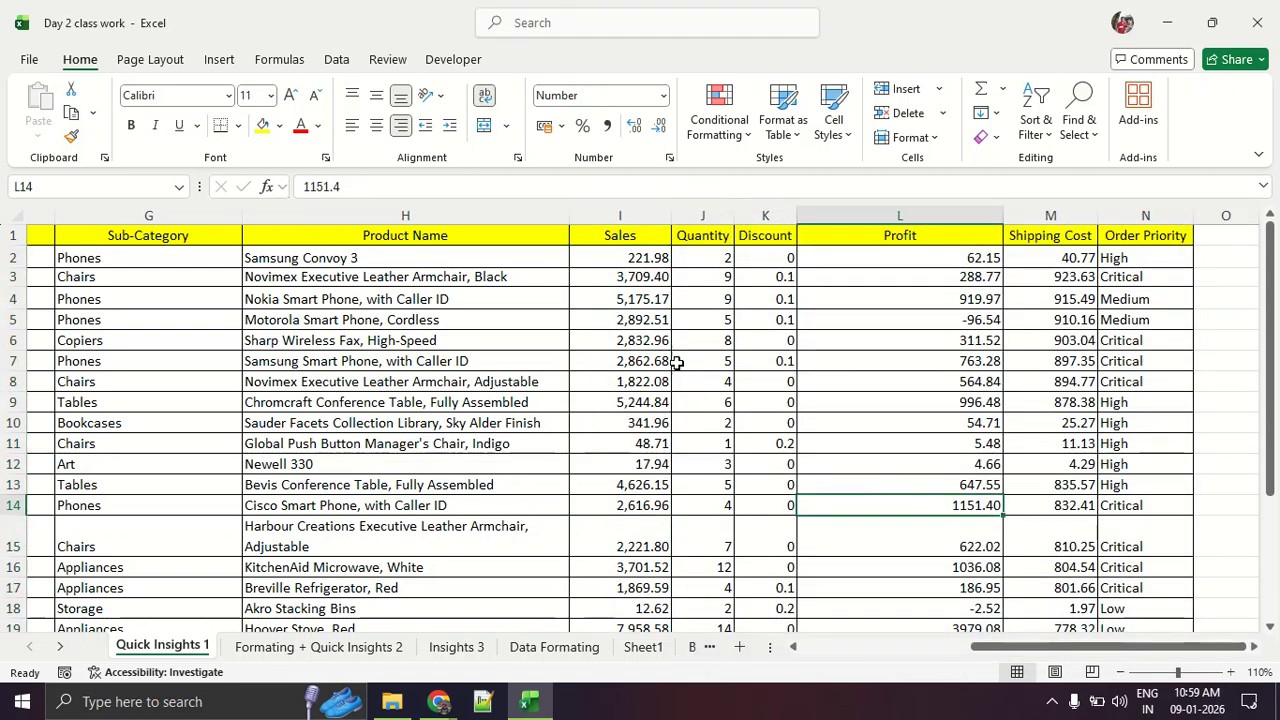
{"action": "left_click_drag", "start_coordinate": [630, 257], "coordinate": [650, 505]}
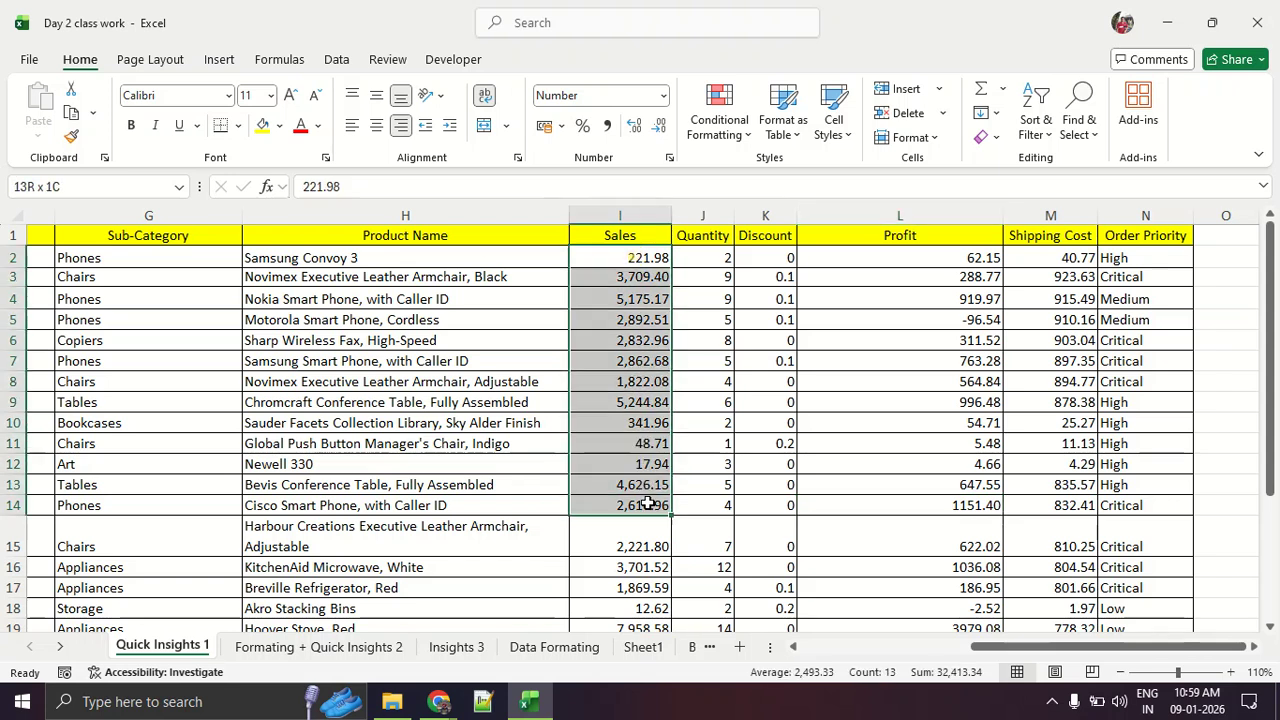
{"action": "left_click", "coordinate": [626, 342]}
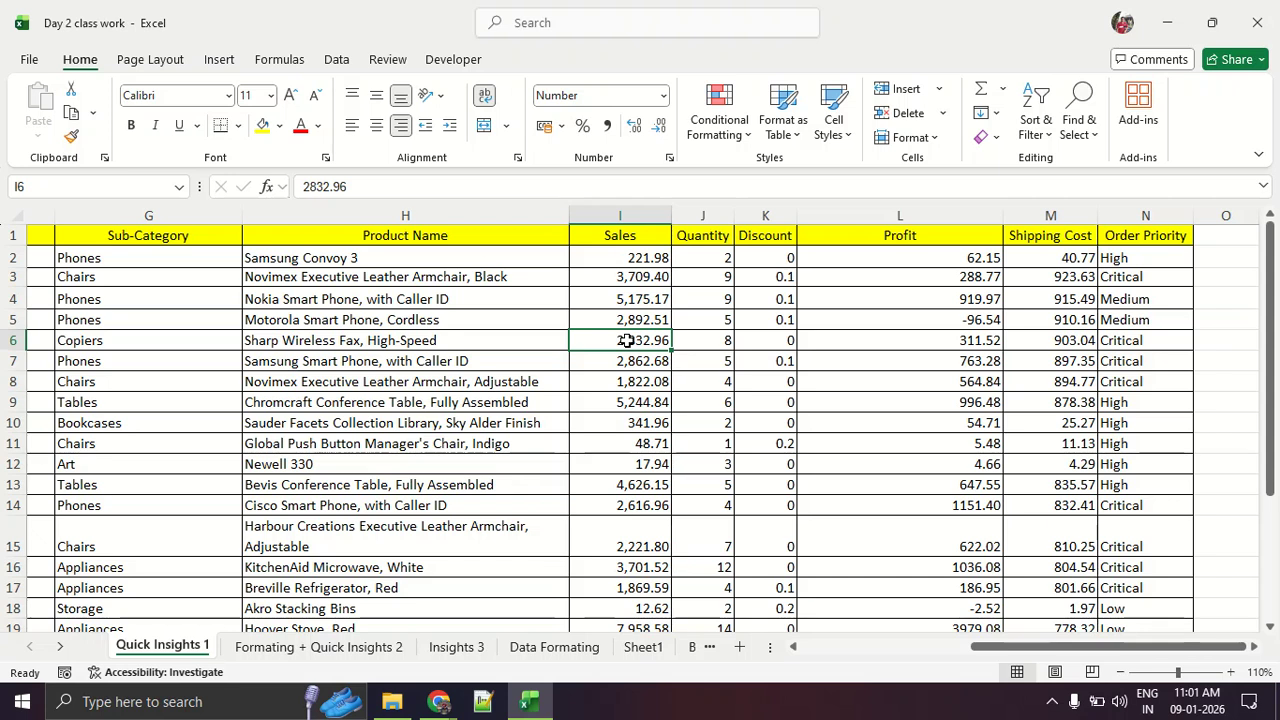
Reselect the sales values I2:I20 and choose the Currency category for them in Format Cells
{"action": "left_click_drag", "start_coordinate": [608, 260], "coordinate": [623, 563]}
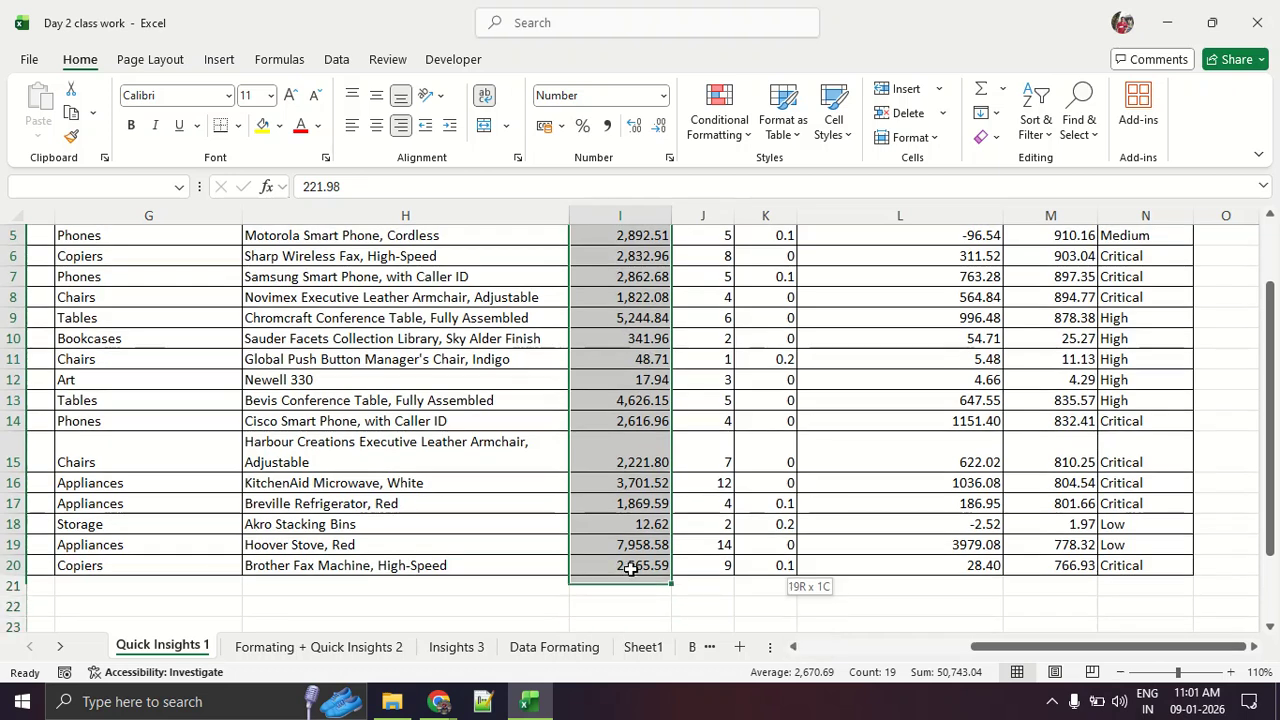
{"action": "scroll", "coordinate": [628, 422], "scroll_direction": "up", "scroll_amount": 1}
{"action": "scroll", "coordinate": [628, 422], "scroll_direction": "up", "scroll_amount": 1}
{"action": "right_click", "coordinate": [636, 280]}
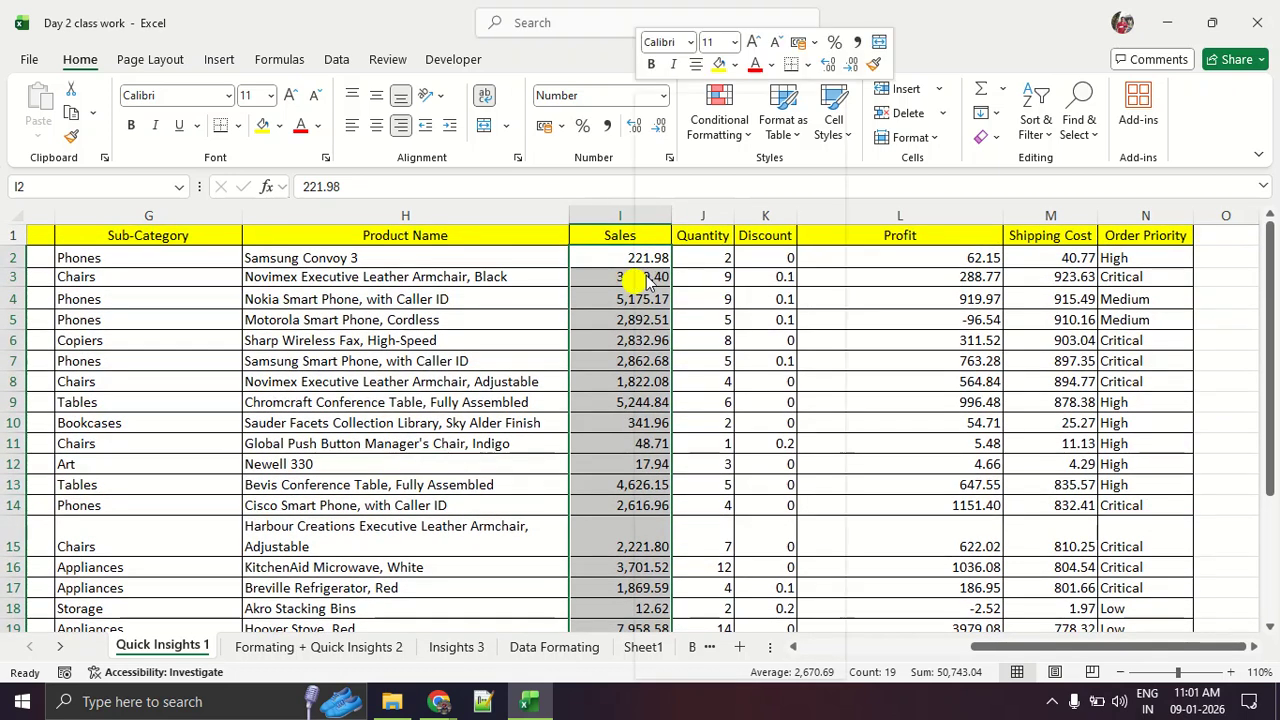
{"action": "left_click", "coordinate": [690, 525]}
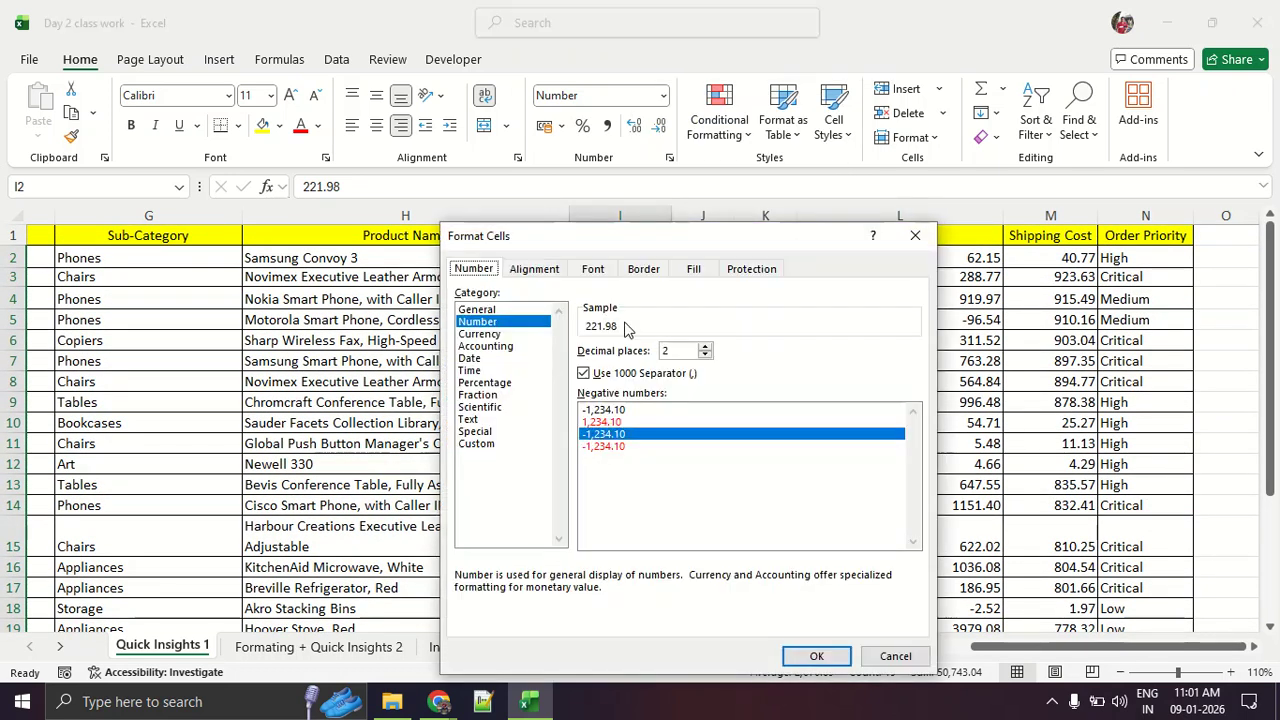
{"action": "left_click", "coordinate": [495, 334]}
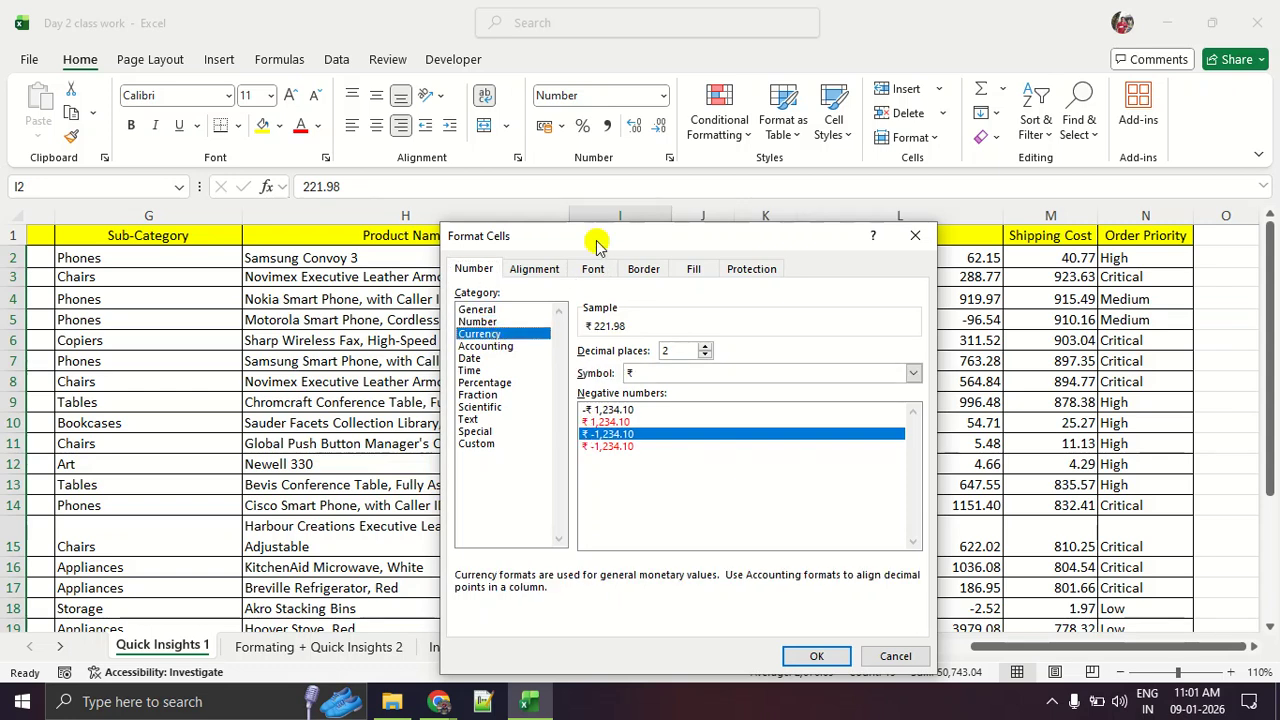
Move the Format Cells dialog higher, and underline the Currency category in red on a magnified view
{"action": "left_click_drag", "start_coordinate": [591, 242], "coordinate": [583, 183]}
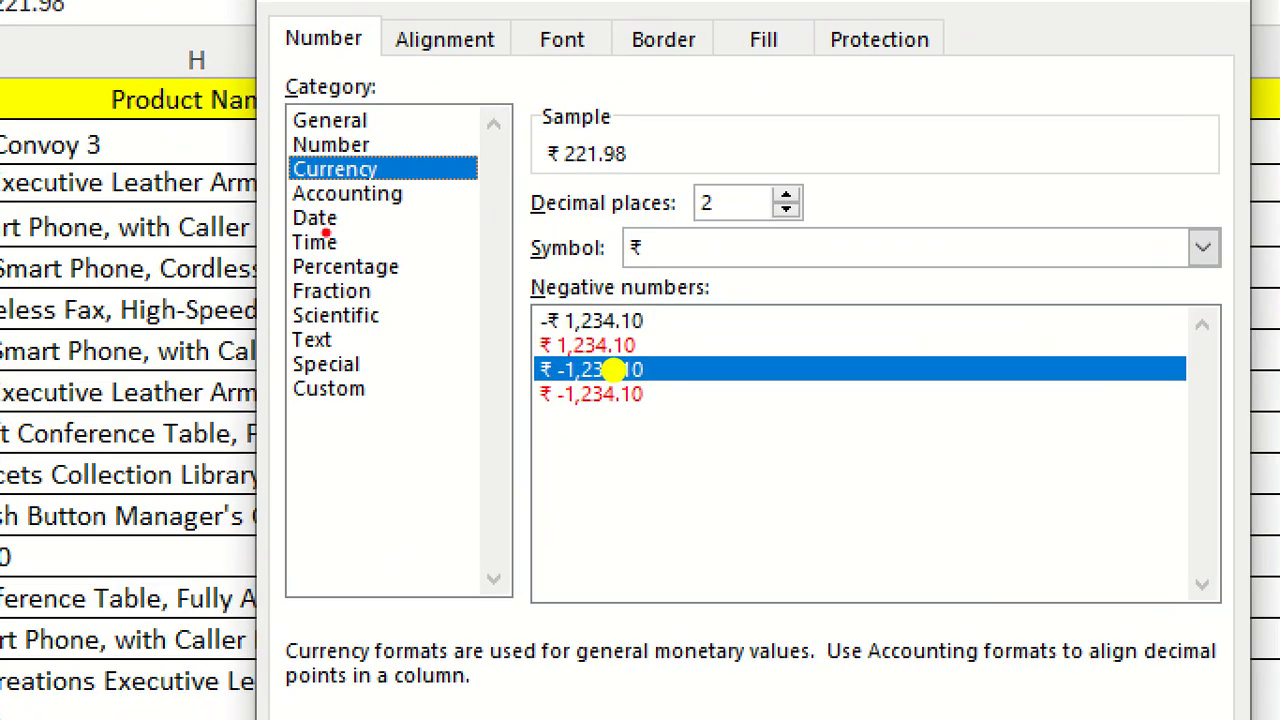
{"action": "left_click_drag", "start_coordinate": [436, 269], "coordinate": [494, 280]}
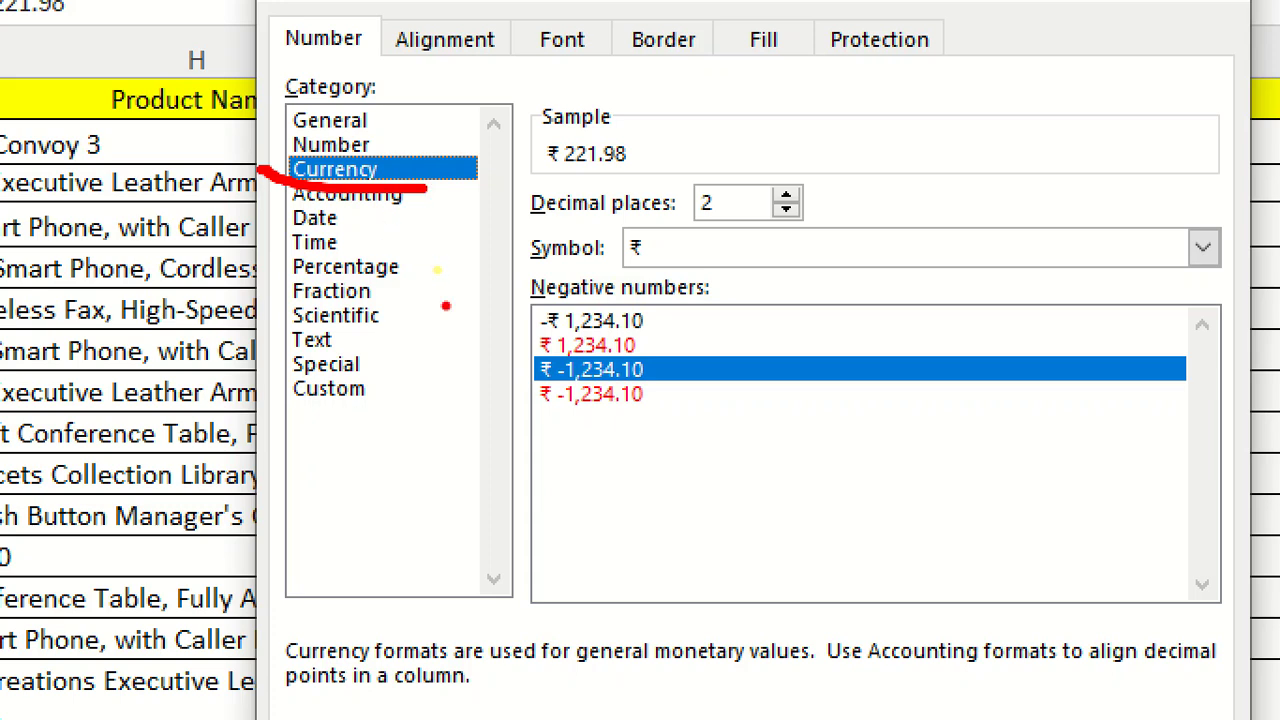
{"action": "mouse_move", "coordinate": [697, 88]}
{"action": "left_mouse_down"}
{"action": "mouse_move", "coordinate": [522, 175]}
{"action": "mouse_move", "coordinate": [686, 350]}
{"action": "mouse_move", "coordinate": [802, 182]}
{"action": "left_mouse_up"}
{"action": "key", "text": "Escape"}
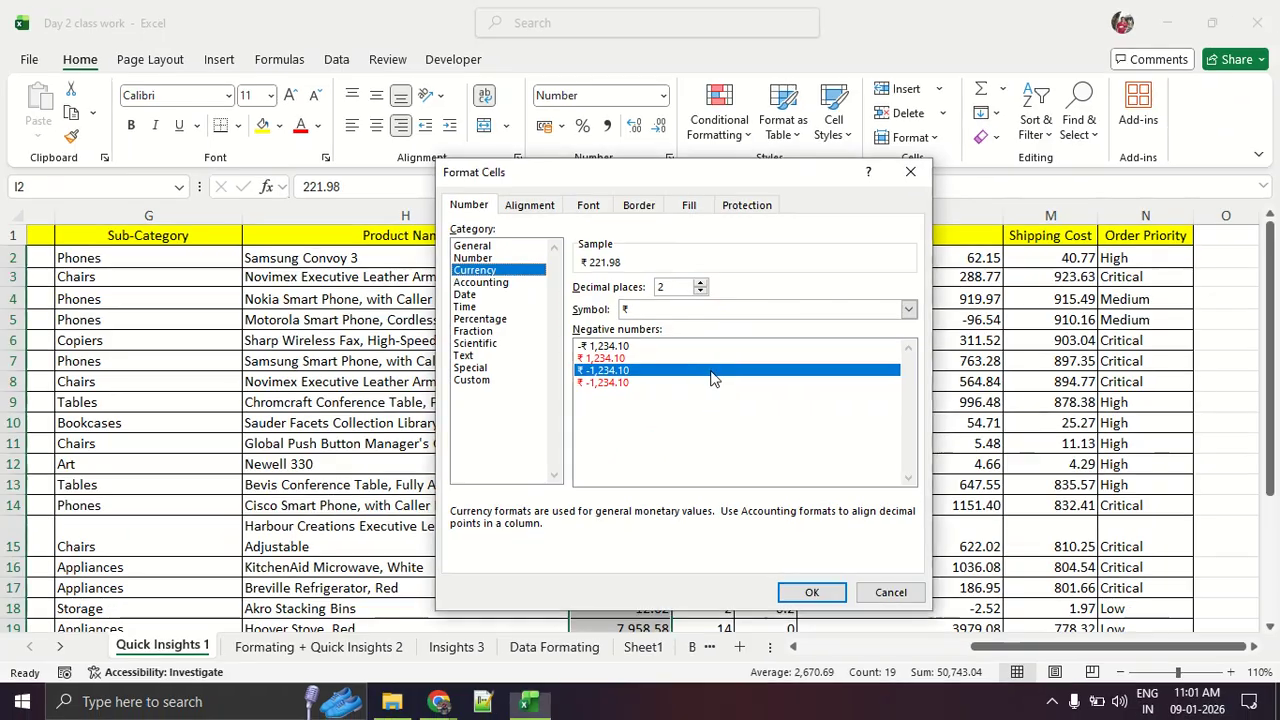
Set the currency symbol to $ English (Australia) and apply the format to the sales cells
{"action": "left_click", "coordinate": [674, 311]}
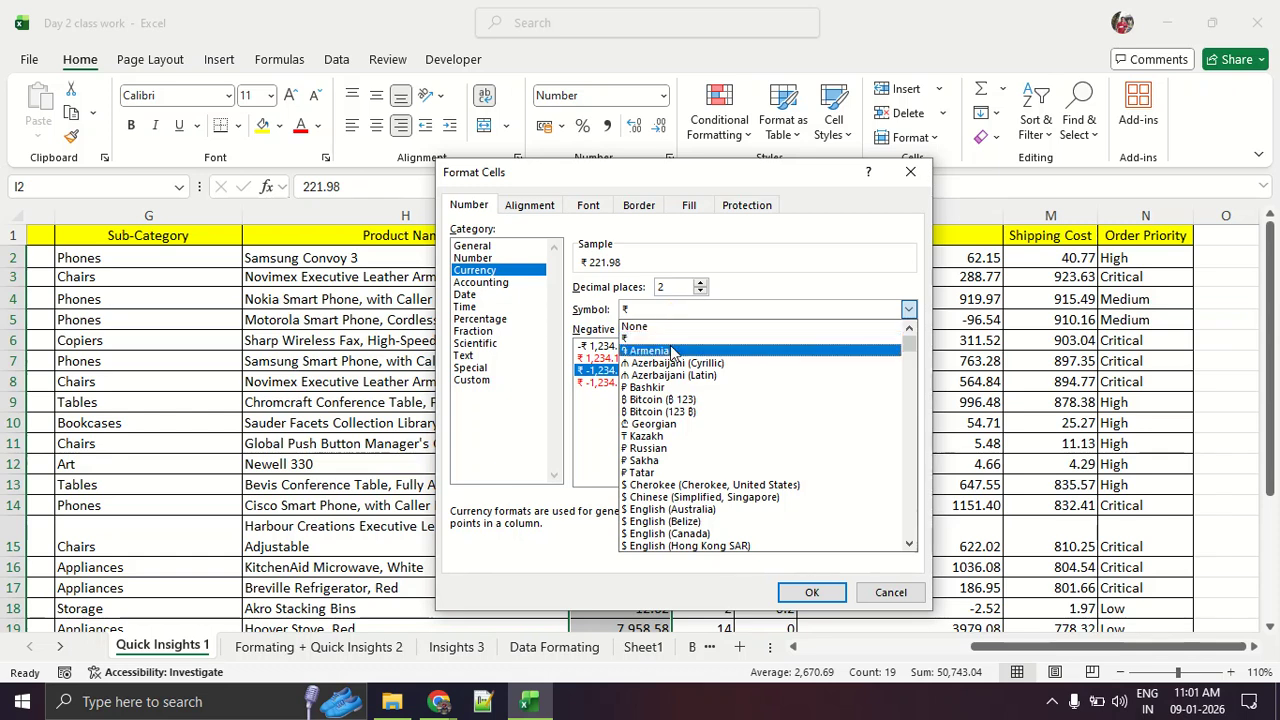
{"action": "left_click", "coordinate": [690, 509]}
{"action": "left_click", "coordinate": [795, 594]}
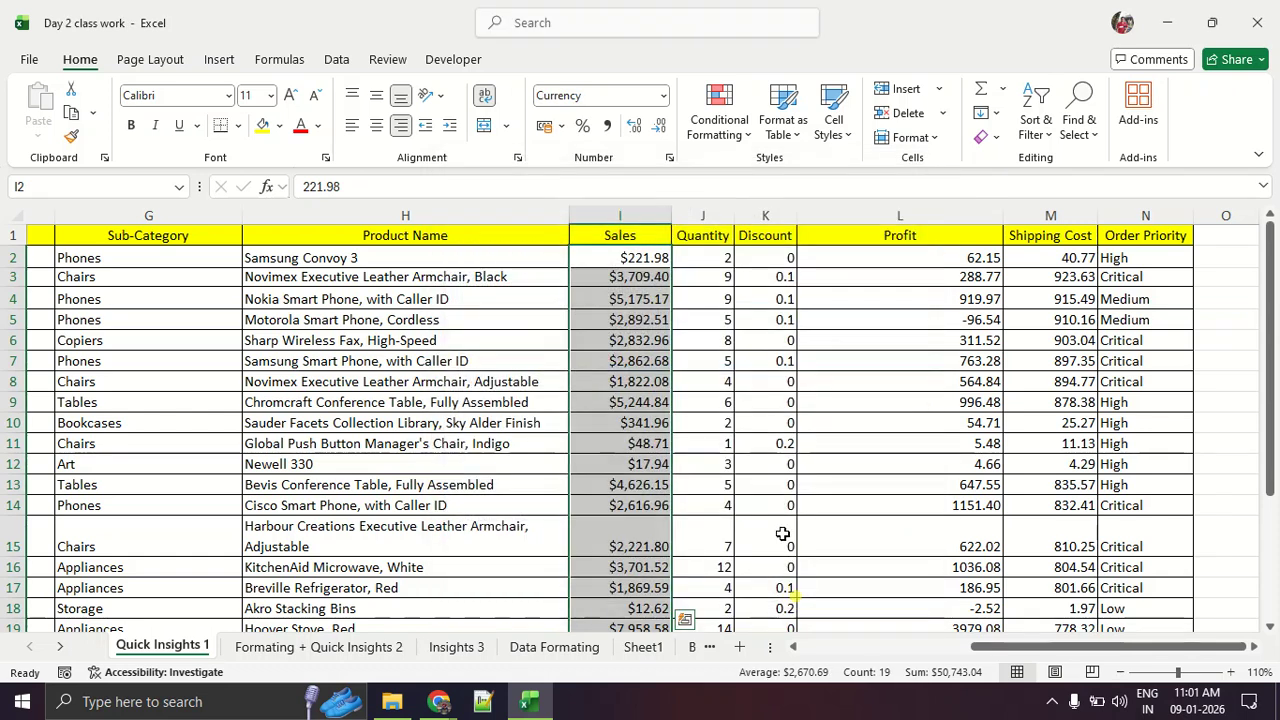
{"action": "left_click", "coordinate": [776, 442]}
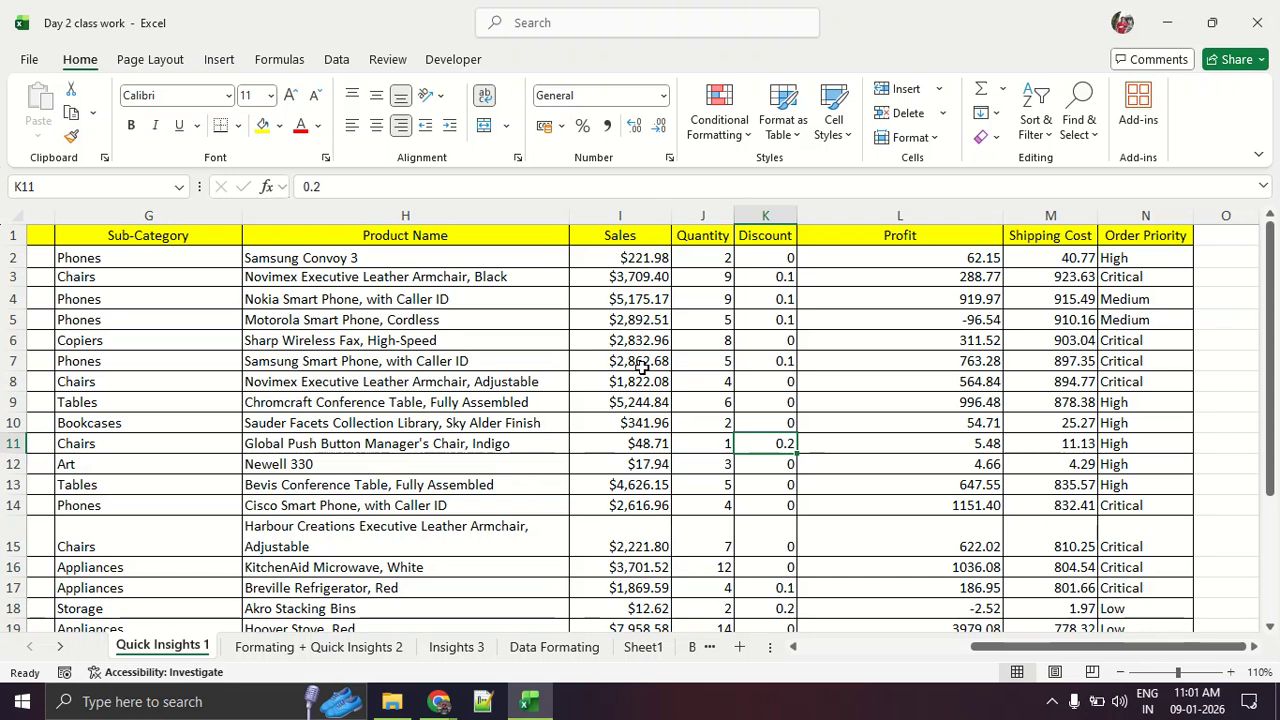
{"action": "left_click", "coordinate": [627, 340]}
{"action": "left_click", "coordinate": [628, 321]}
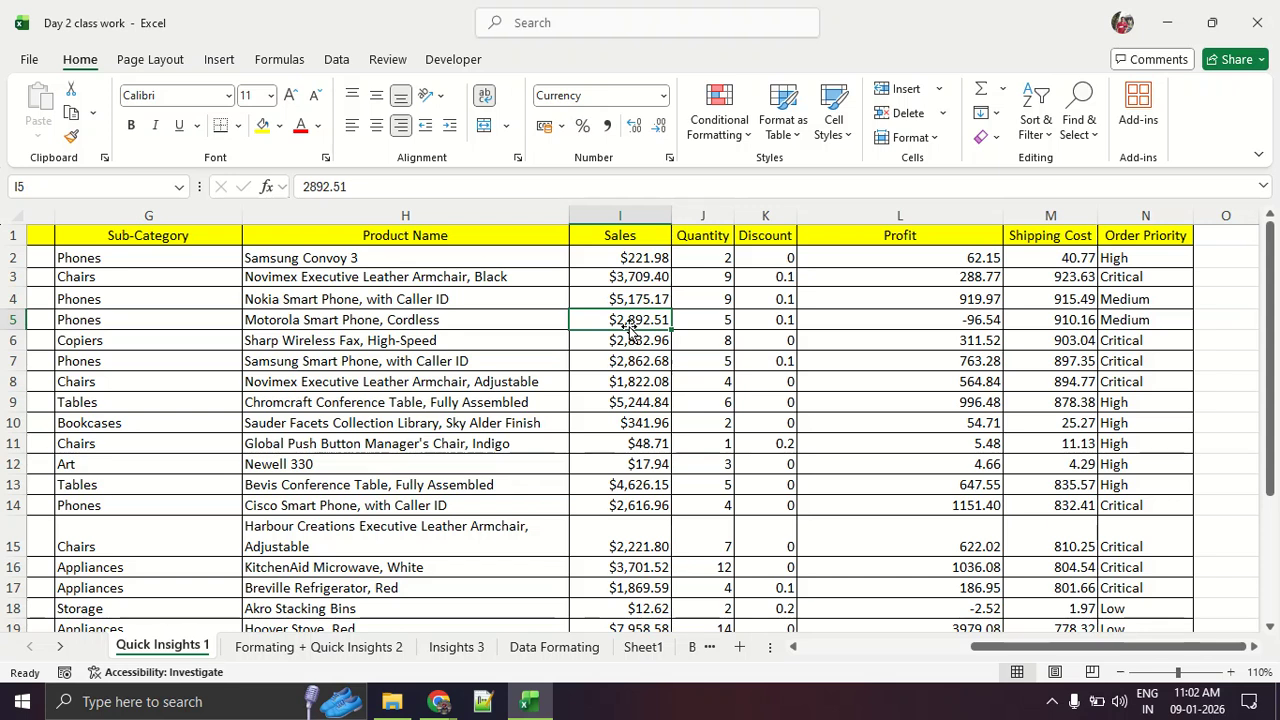
Enter 10000 - 25000 in the empty cell H24 beneath the table
{"action": "scroll", "coordinate": [594, 400], "scroll_direction": "down", "scroll_amount": 5}
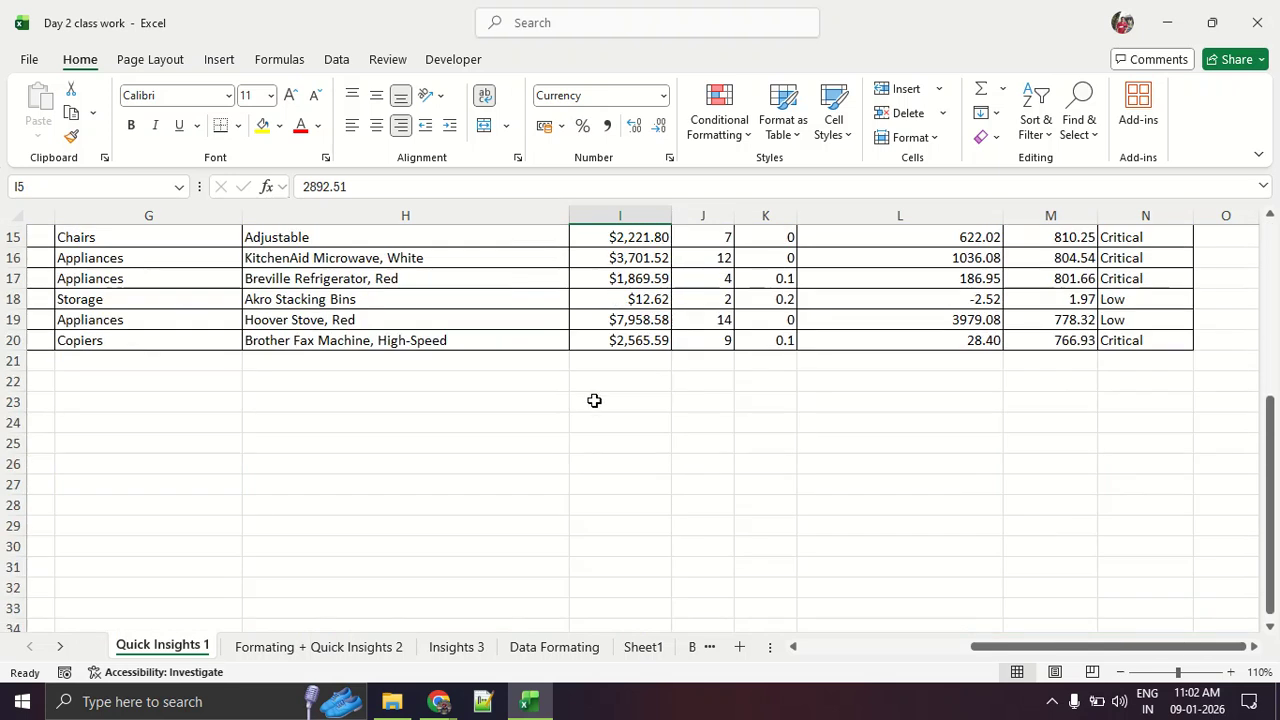
{"action": "left_click", "coordinate": [402, 418]}
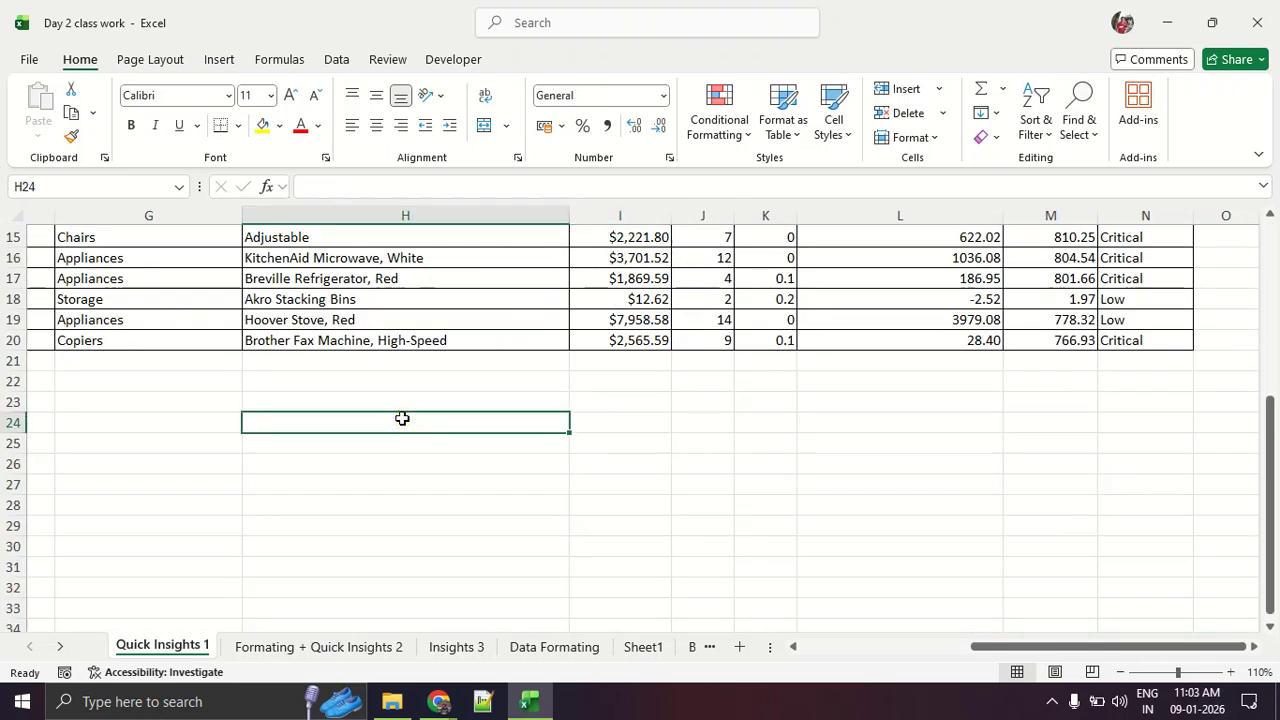
{"action": "type", "text": "10000 - 25000"}
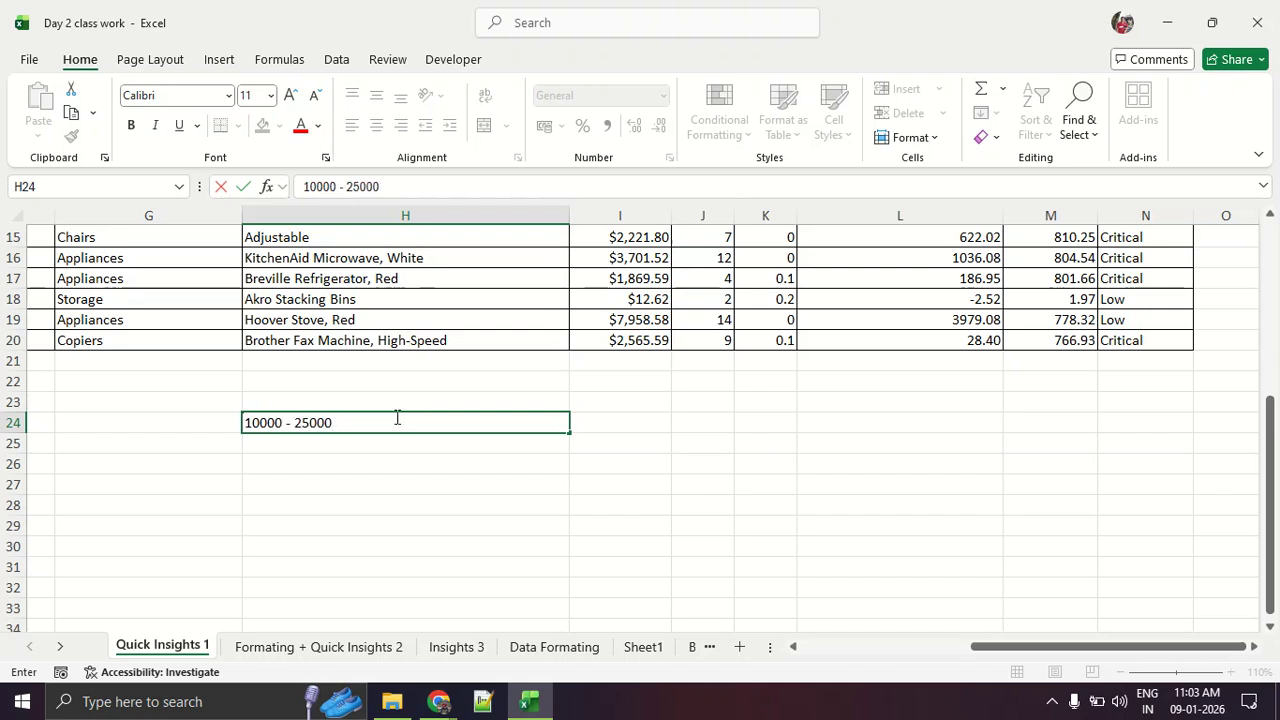
{"action": "left_click", "coordinate": [307, 189]}
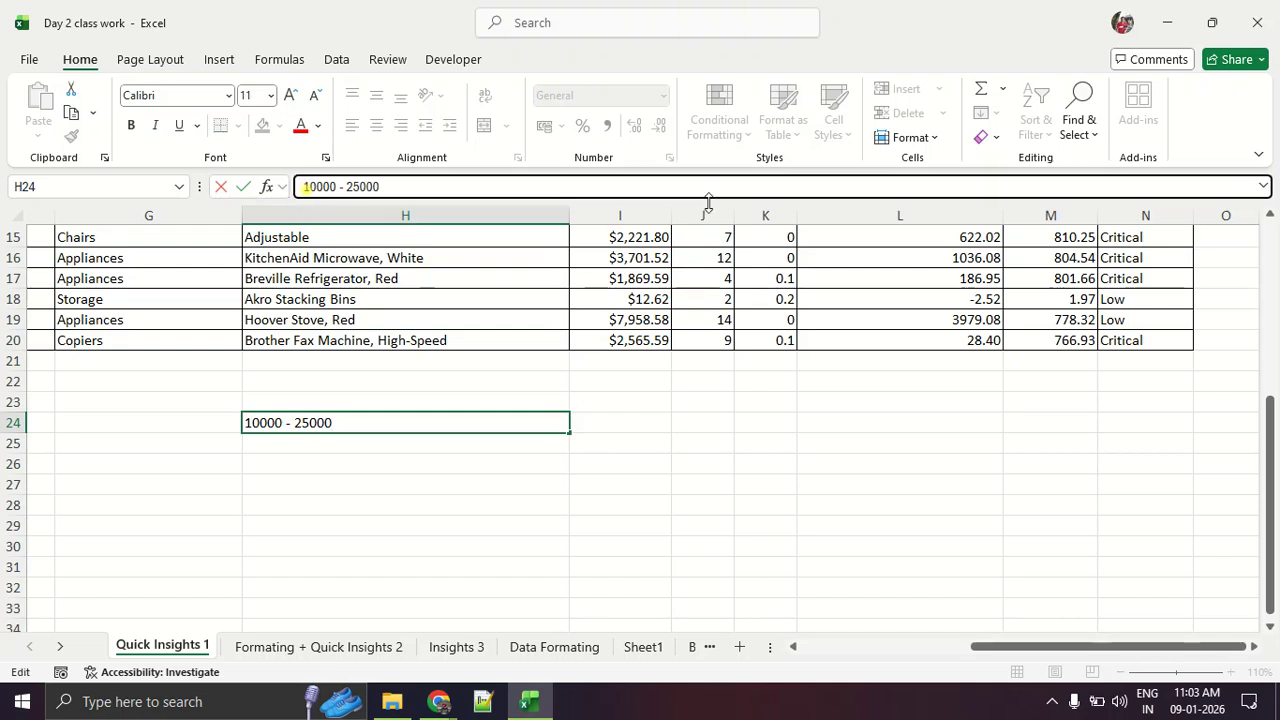
{"action": "key", "text": "Return"}
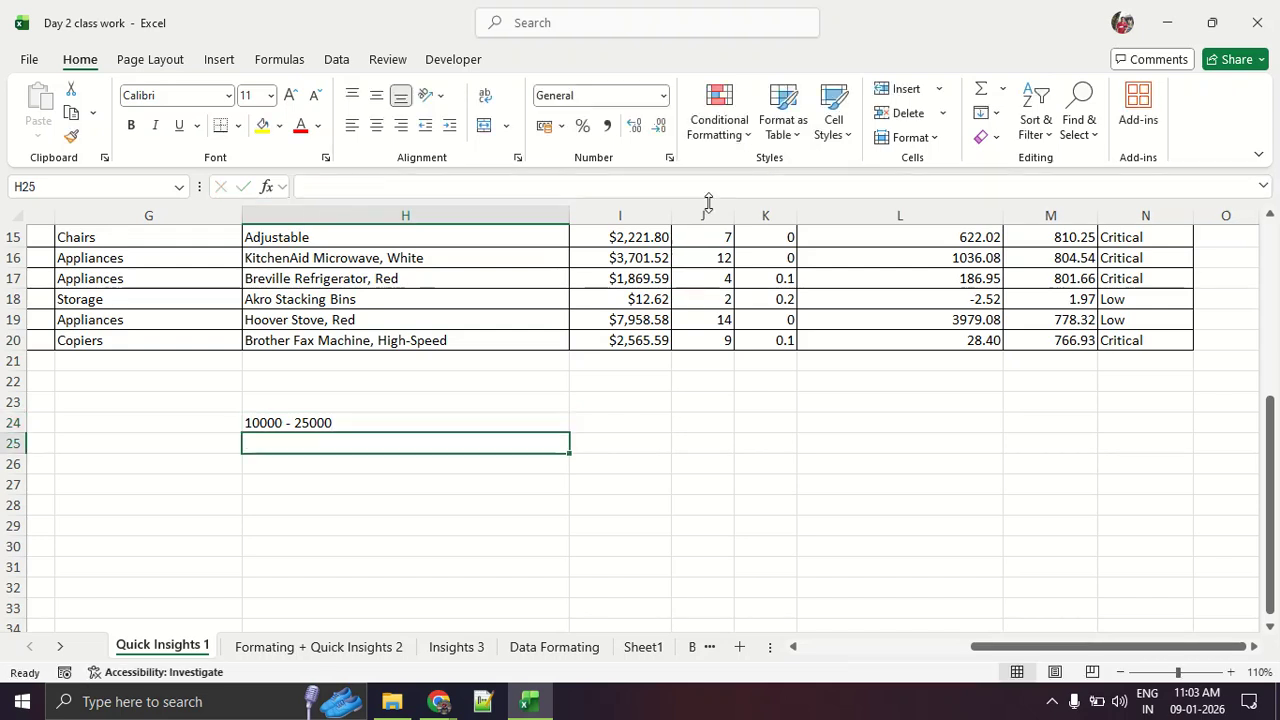
Turn the entry in H24 into a formula by putting an equals sign in front of 10000 - 25000
{"action": "left_click", "coordinate": [344, 421]}
{"action": "left_click", "coordinate": [302, 187]}
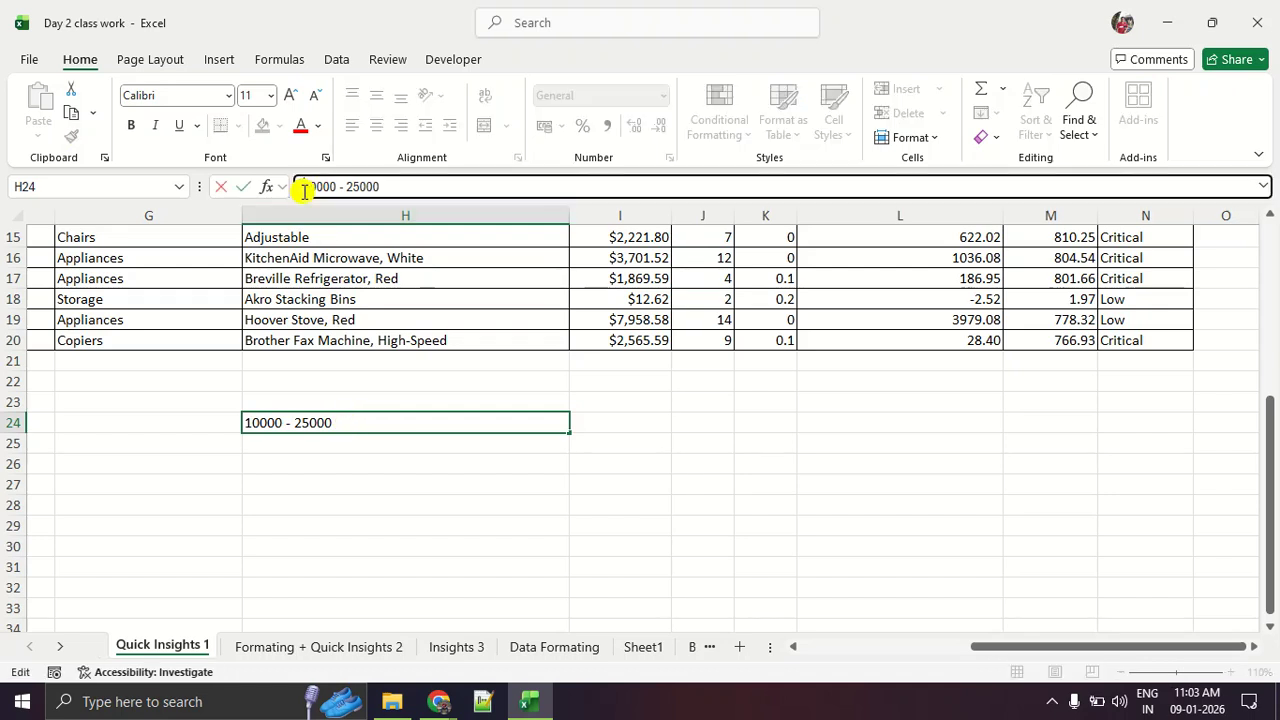
{"action": "type", "text": "="}
{"action": "key", "text": "Return"}
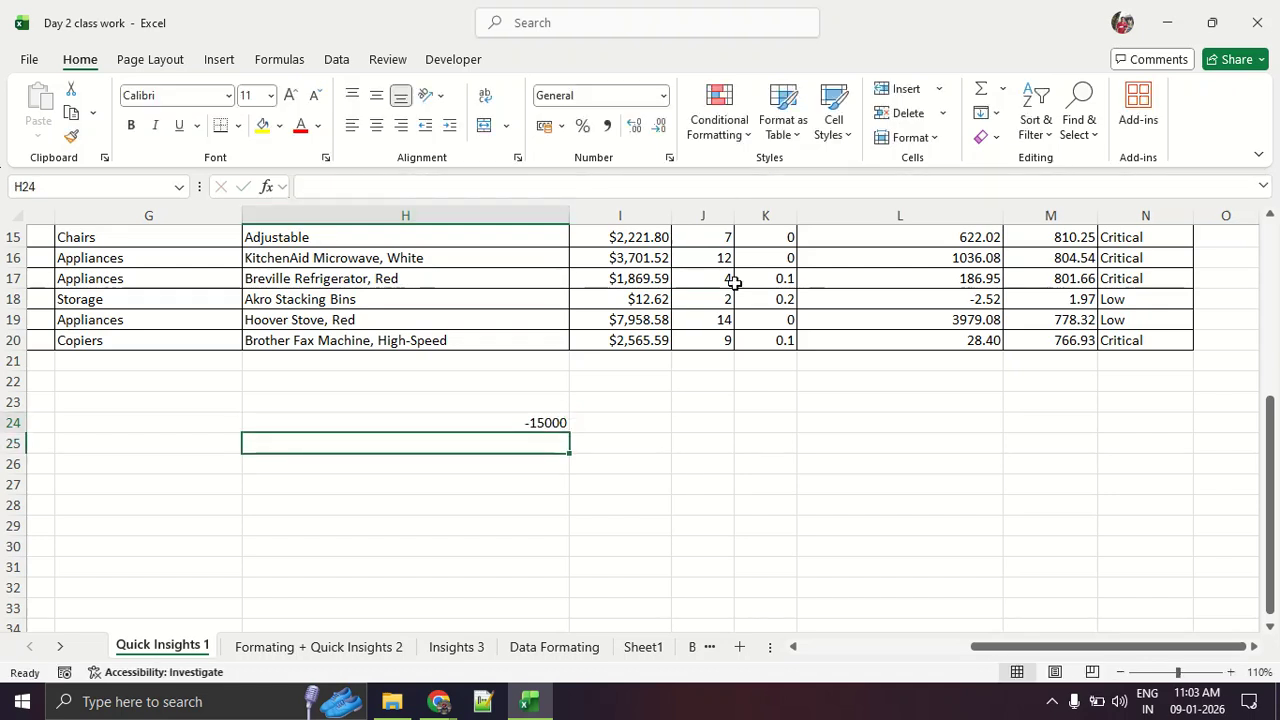
Check the formula in H24 and the formatted sales values in I4:I14
{"action": "key", "text": "Up"}
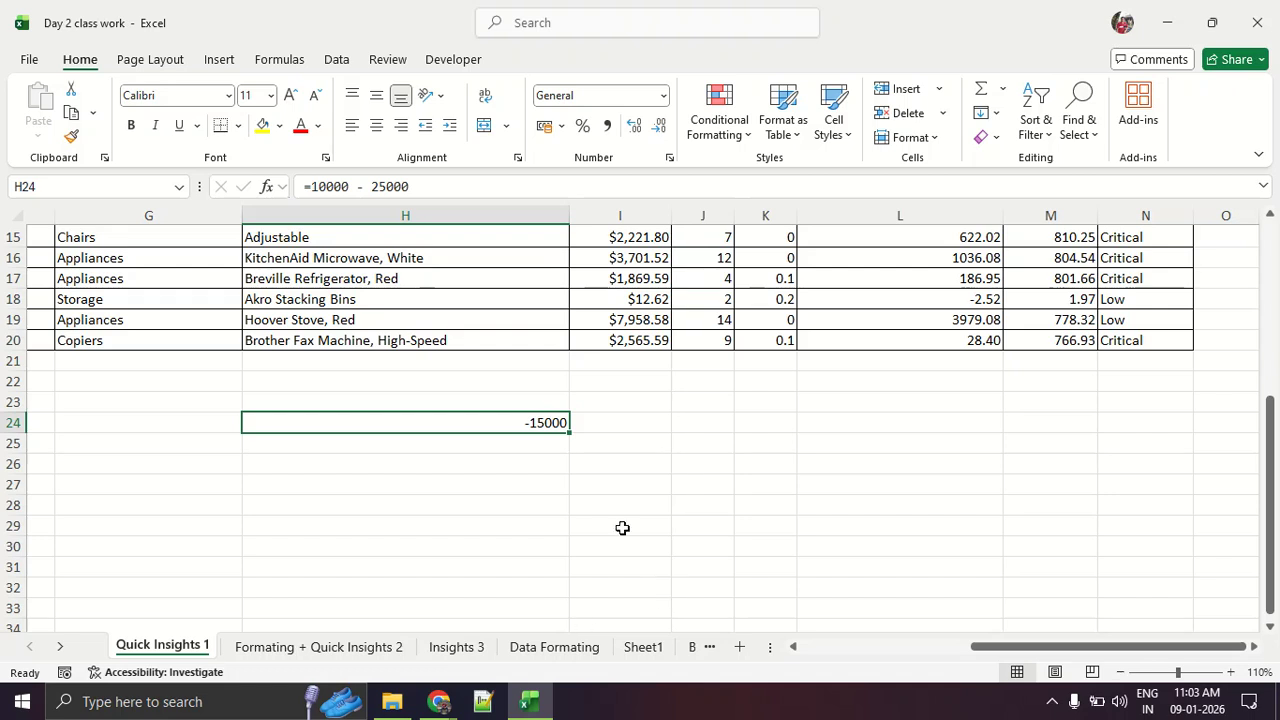
{"action": "scroll", "coordinate": [622, 528], "scroll_direction": "up", "scroll_amount": 5}
{"action": "left_click_drag", "start_coordinate": [614, 299], "coordinate": [615, 507]}
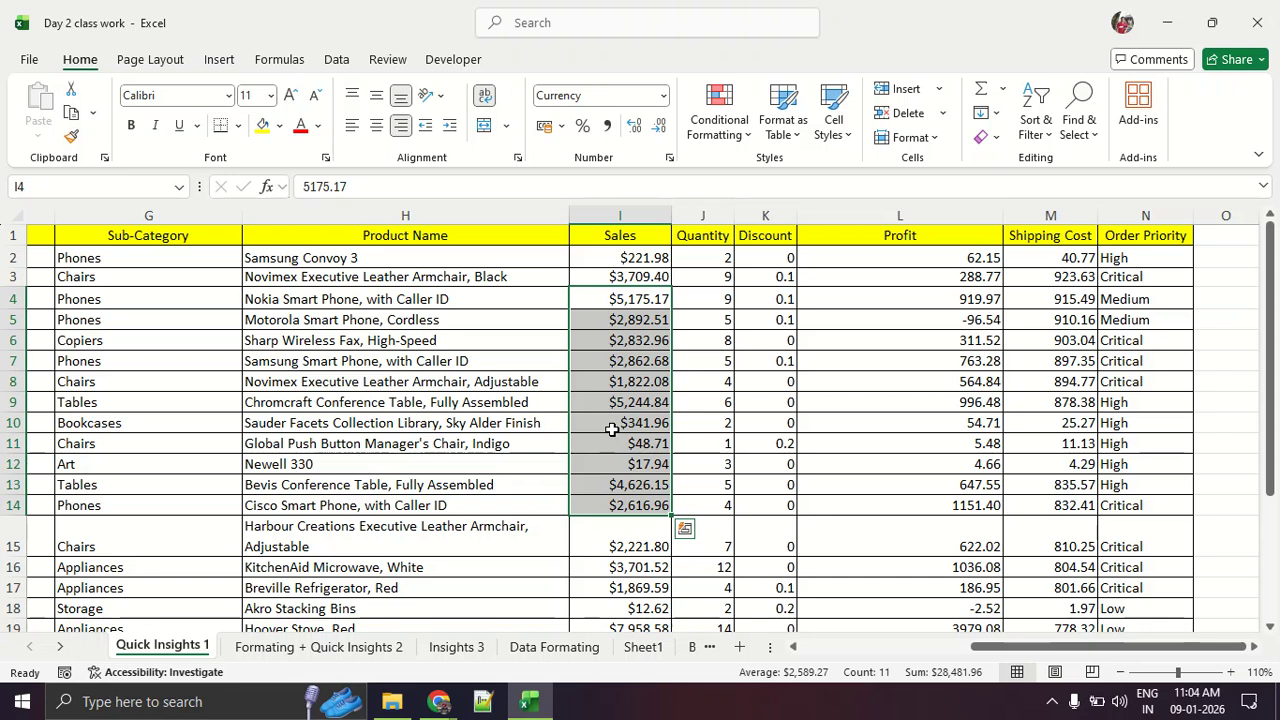
{"action": "left_click", "coordinate": [645, 277]}
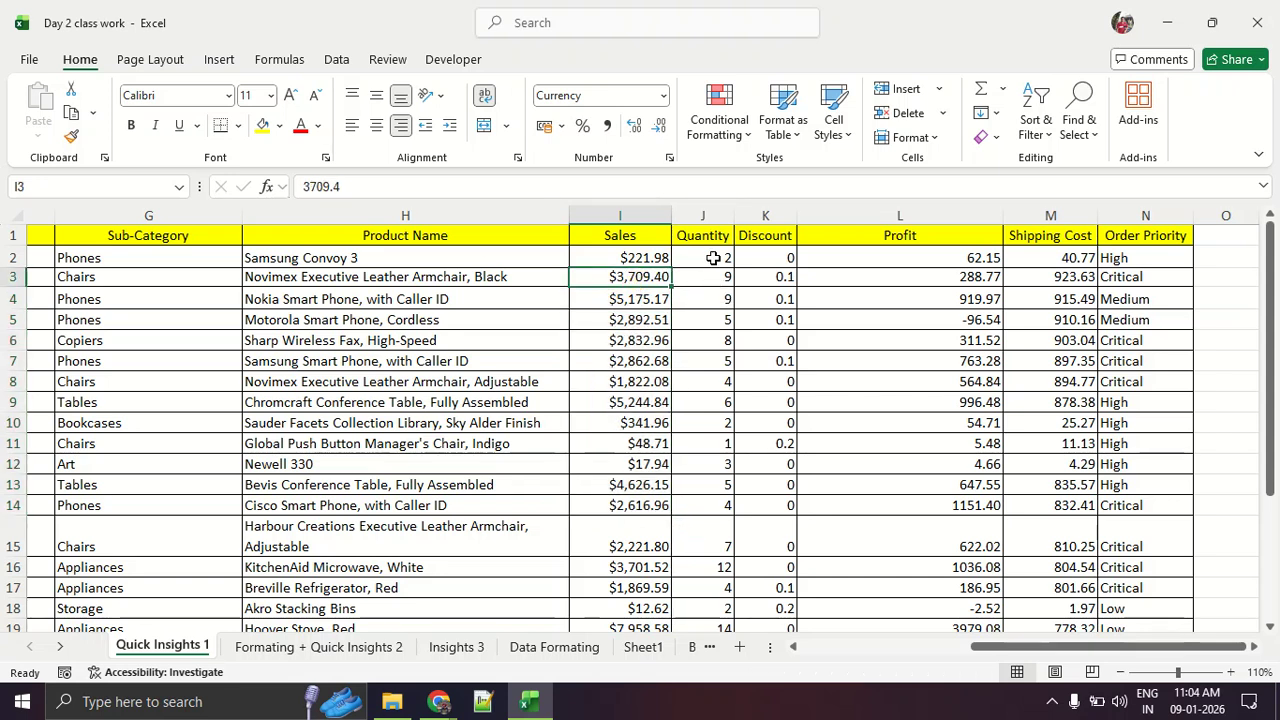
Widen the Quantity column slightly and check the number format settings of its values J2:J20
{"action": "left_click_drag", "start_coordinate": [737, 211], "coordinate": [748, 212]}
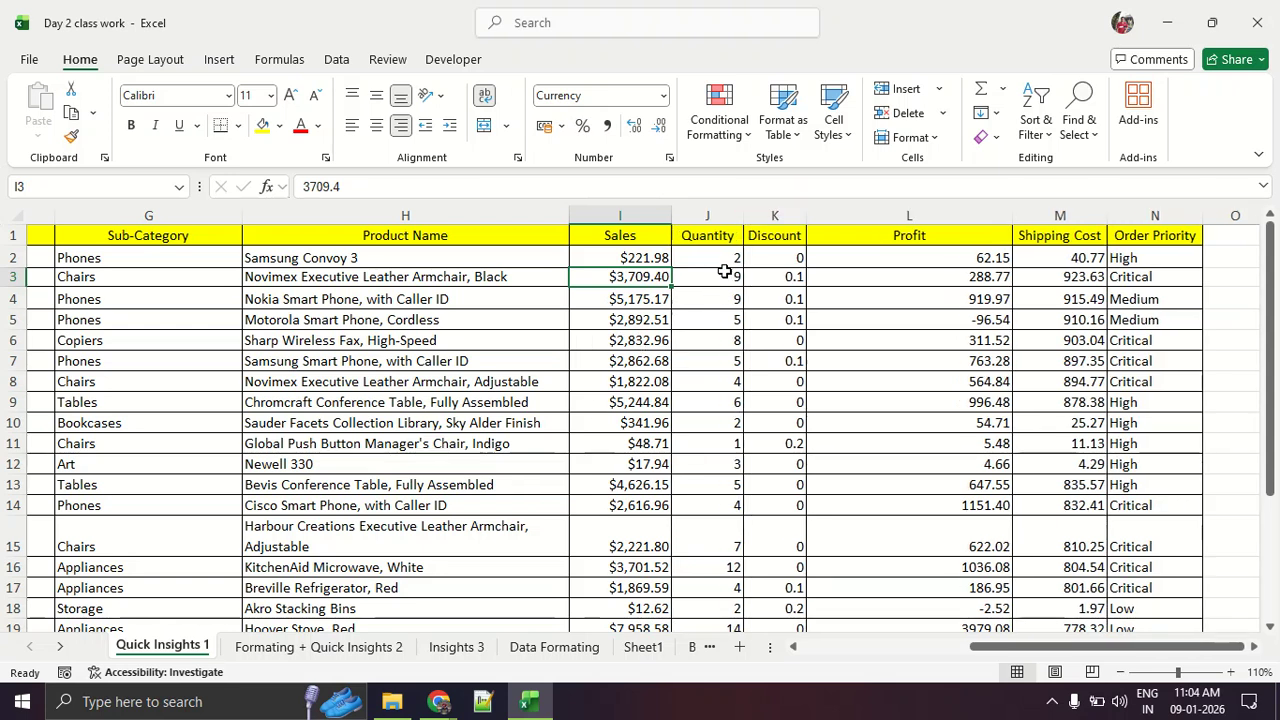
{"action": "left_click_drag", "start_coordinate": [724, 249], "coordinate": [724, 620]}
{"action": "right_click", "coordinate": [689, 451]}
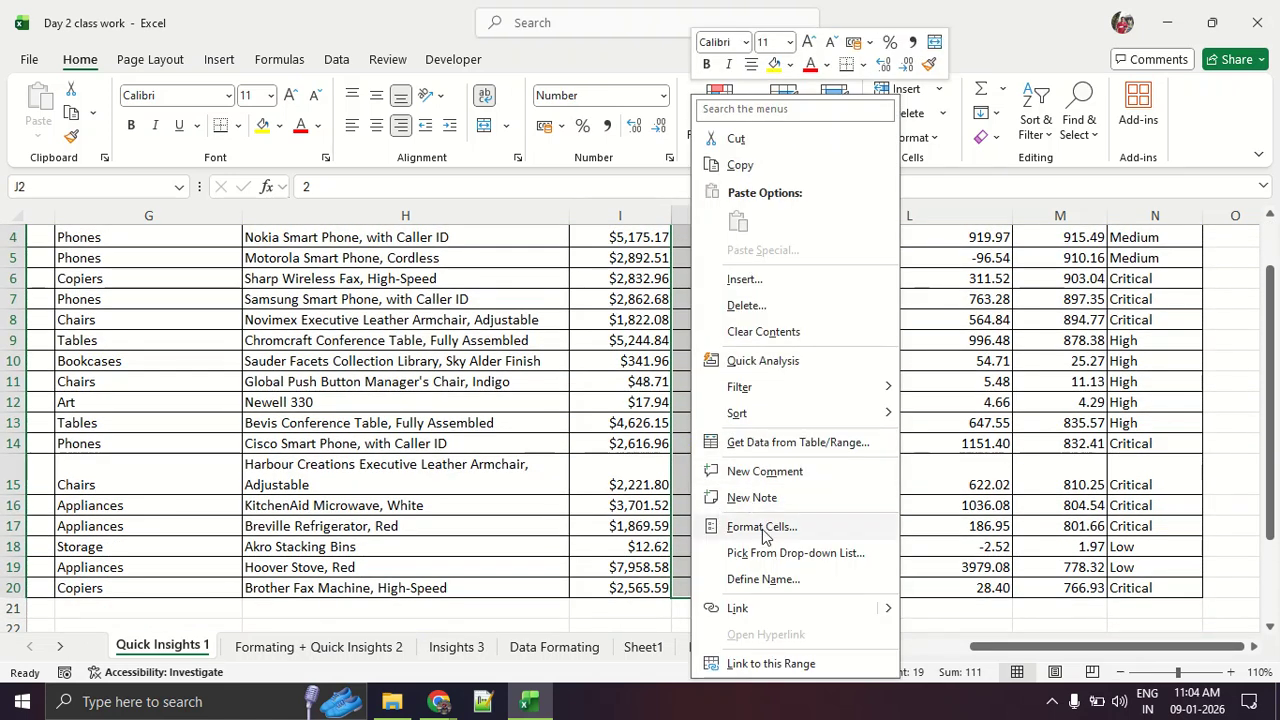
{"action": "scroll", "coordinate": [762, 529], "scroll_direction": "up", "scroll_amount": 2}
{"action": "key", "text": "ctrl+1"}
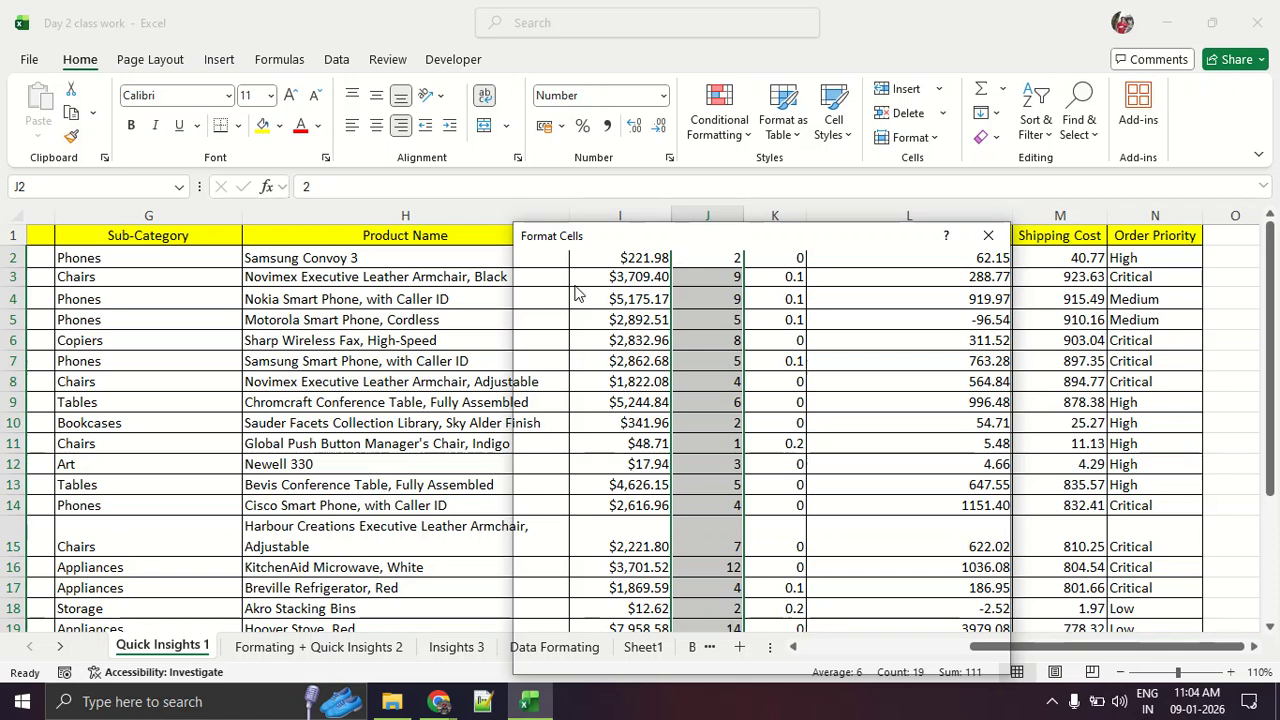
{"action": "left_click_drag", "start_coordinate": [614, 238], "coordinate": [313, 236]}
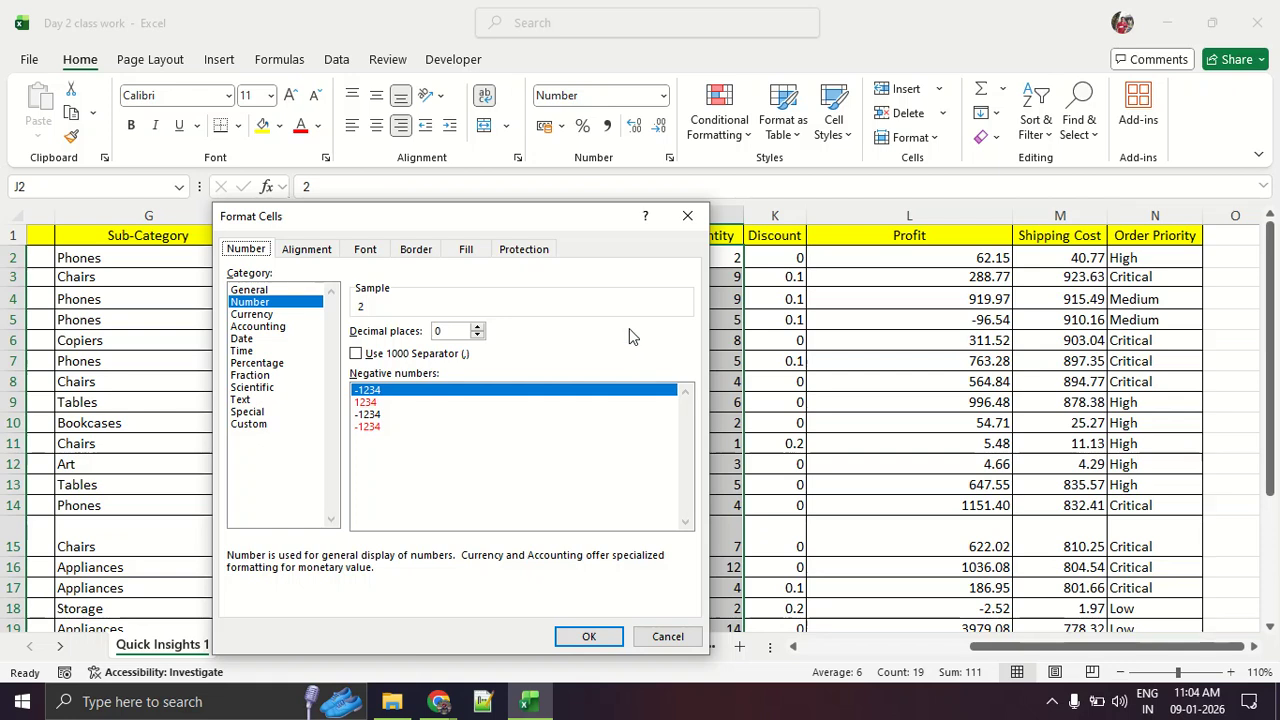
{"action": "left_click", "coordinate": [687, 216]}
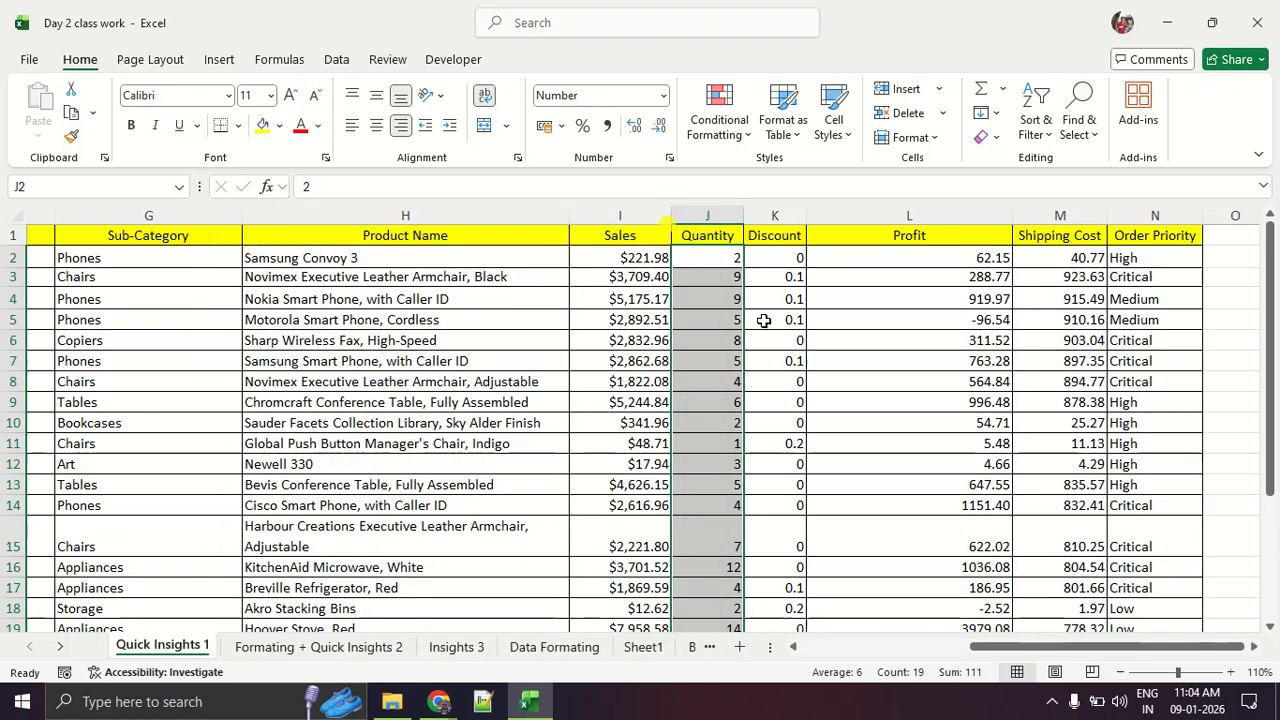
Apply the Percentage format with 2 decimal places to the discount values K2:K20
{"action": "left_click", "coordinate": [770, 320]}
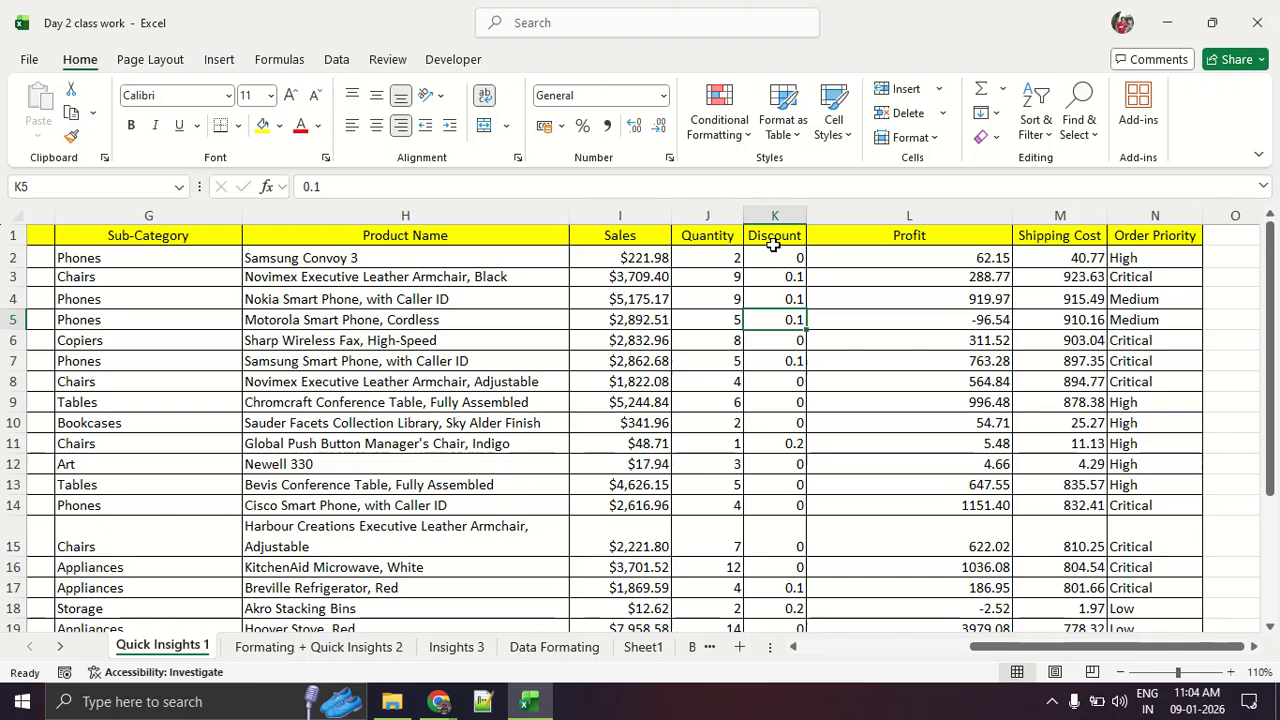
{"action": "left_click", "coordinate": [775, 251]}
{"action": "left_click_drag", "start_coordinate": [775, 251], "coordinate": [794, 580]}
{"action": "scroll", "coordinate": [794, 443], "scroll_direction": "up", "scroll_amount": 1}
{"action": "right_click", "coordinate": [794, 326]}
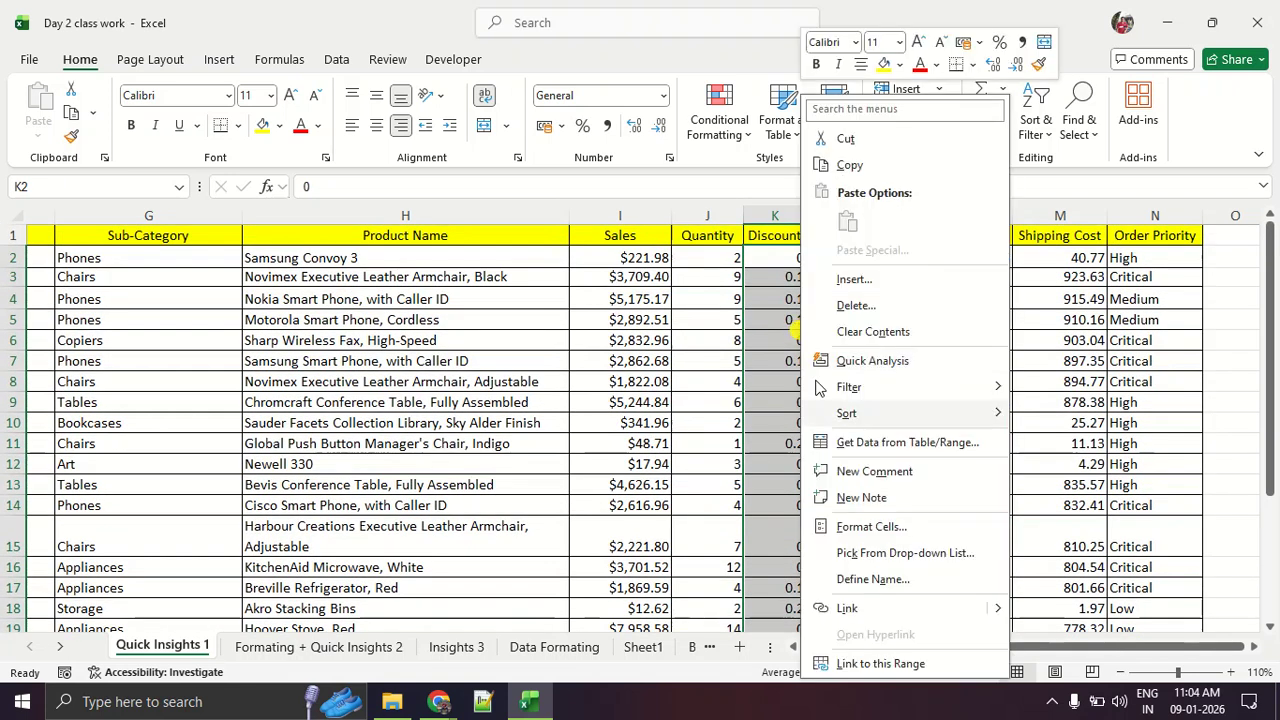
{"action": "left_click", "coordinate": [868, 524]}
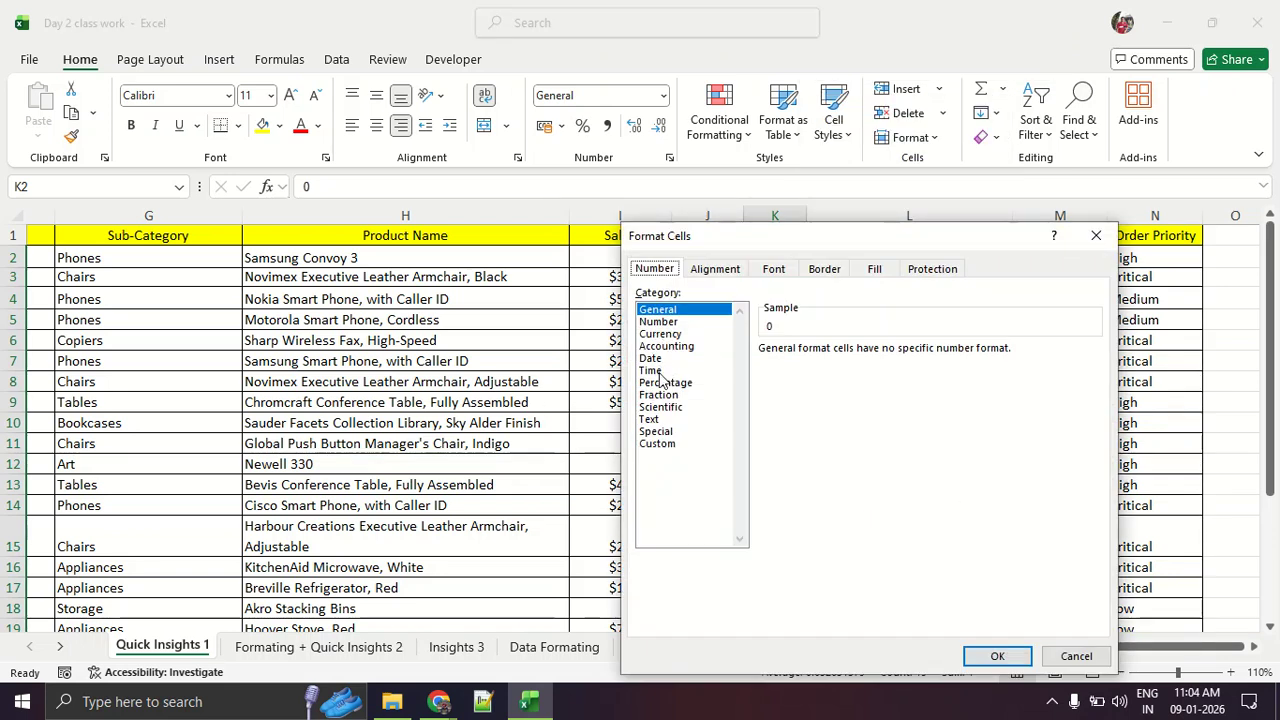
{"action": "left_click", "coordinate": [662, 382]}
{"action": "left_click", "coordinate": [990, 659]}
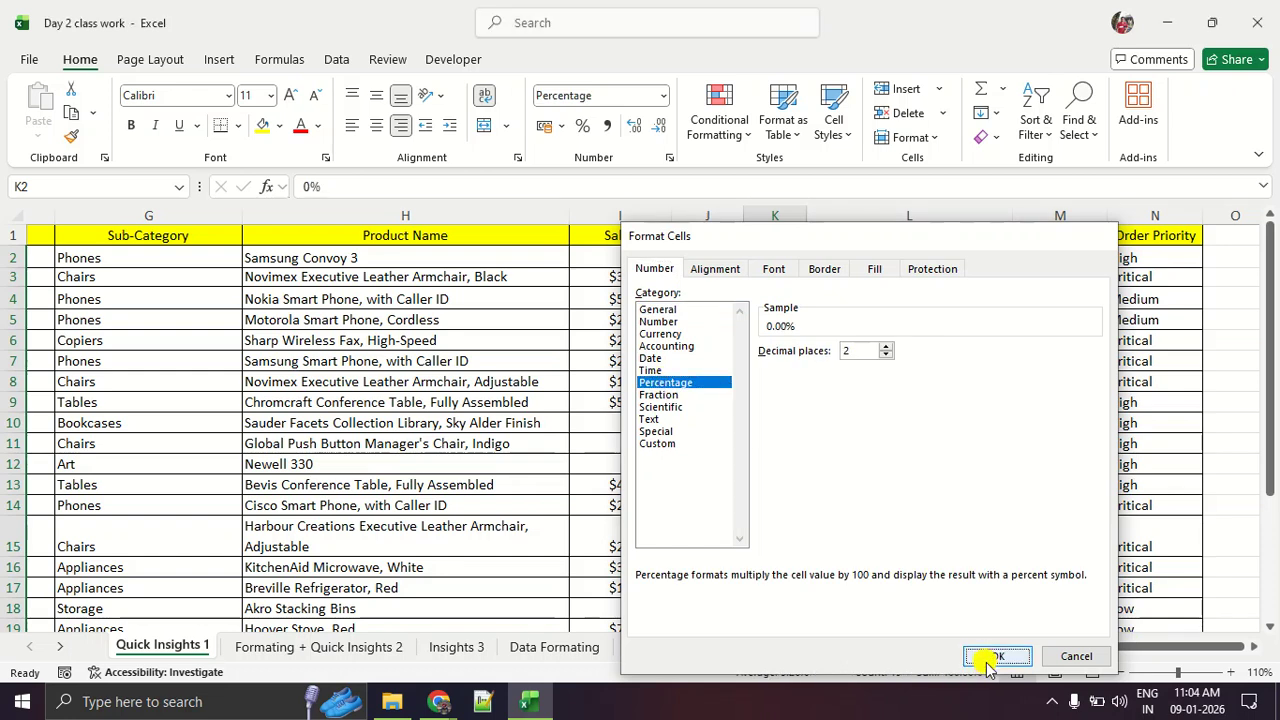
Widen the Discount column so the percentages have more room
{"action": "left_click", "coordinate": [750, 322]}
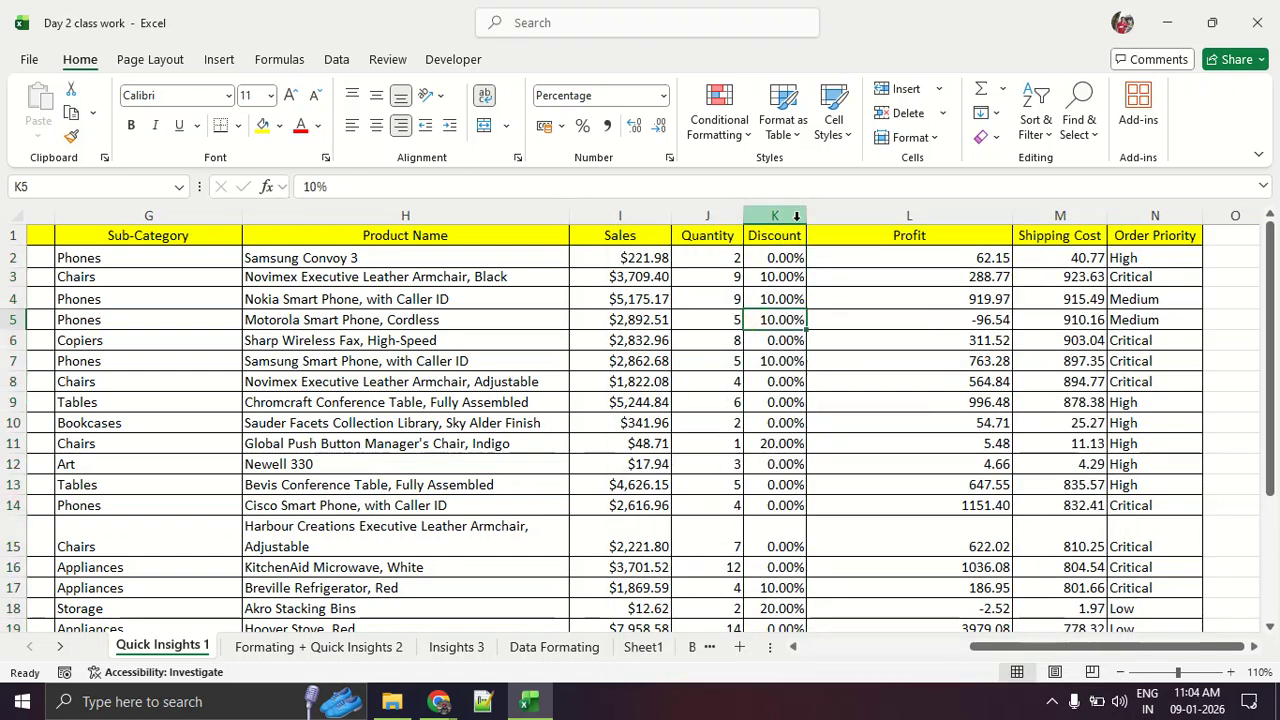
{"action": "left_click_drag", "start_coordinate": [806, 215], "coordinate": [838, 215]}
{"action": "left_click", "coordinate": [745, 365]}
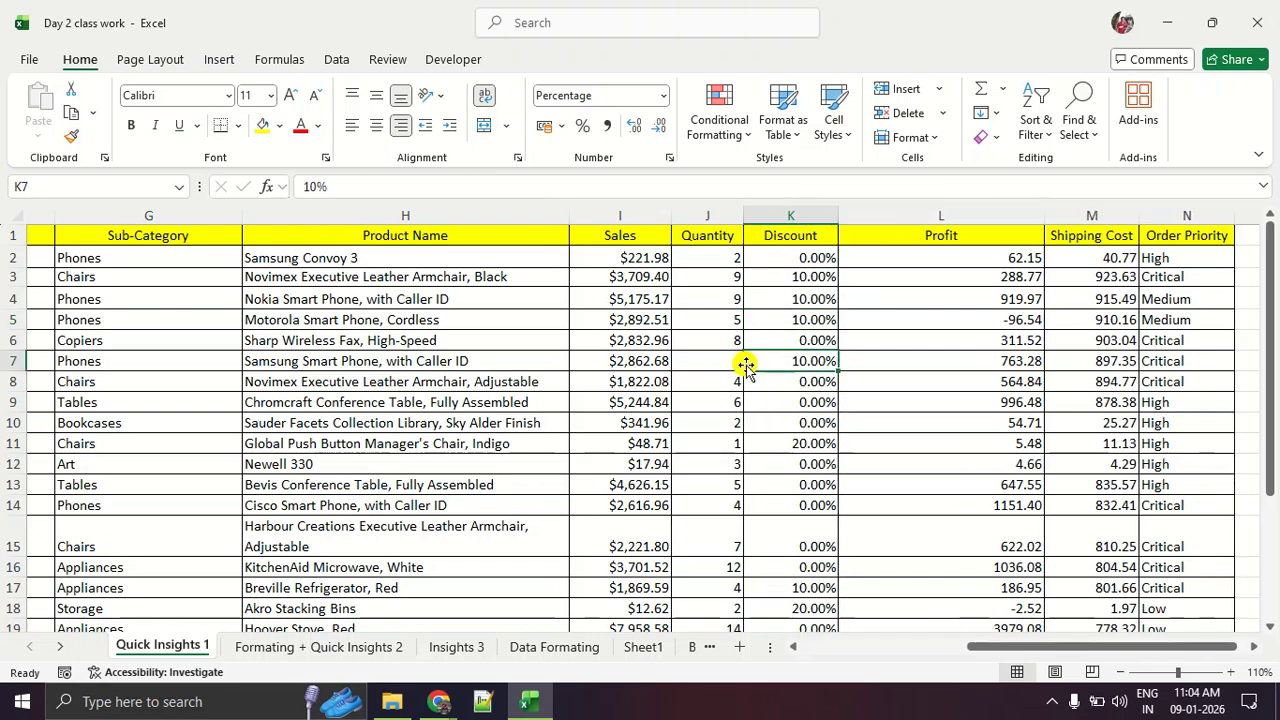
Format the profit values L2:L20 as Currency with the $ English (Australia) symbol
{"action": "key", "text": "Right"}
{"action": "key", "text": "Right"}
{"action": "key", "text": "Right"}
{"action": "key", "text": "Right"}
{"action": "key", "text": "Left"}
{"action": "key", "text": "Left"}
{"action": "key", "text": "Left"}
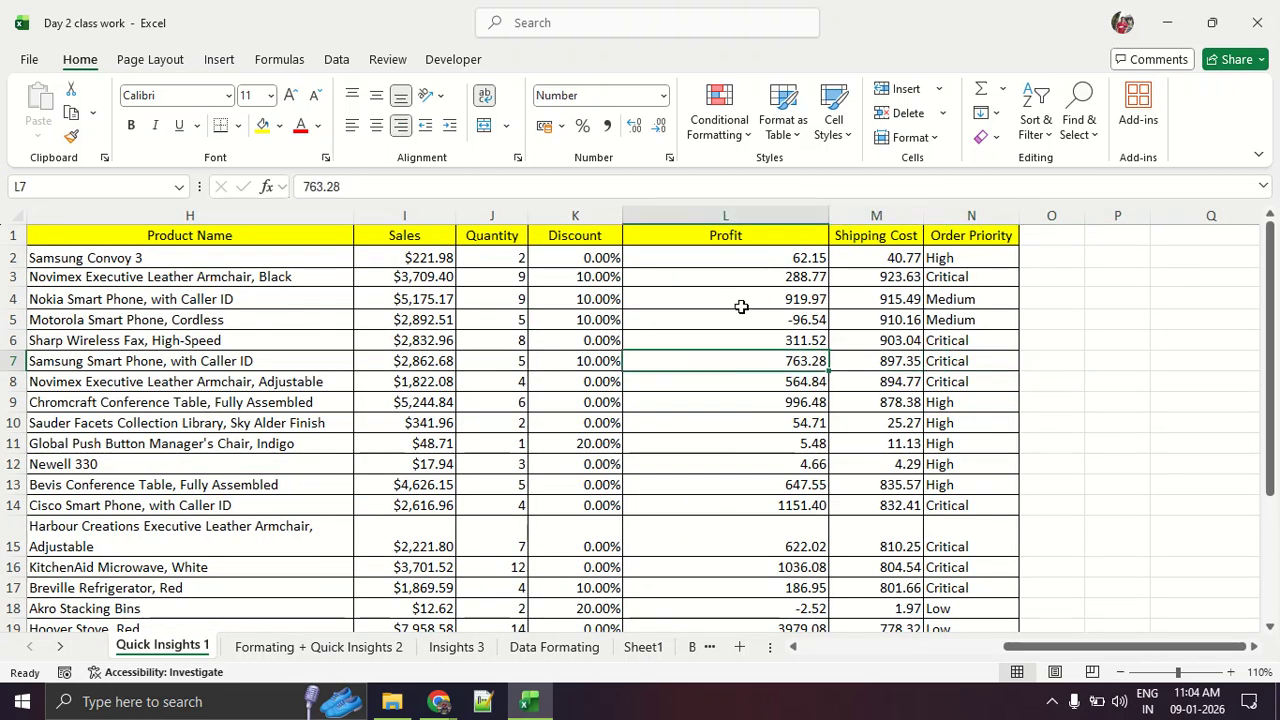
{"action": "left_click_drag", "start_coordinate": [753, 265], "coordinate": [838, 609]}
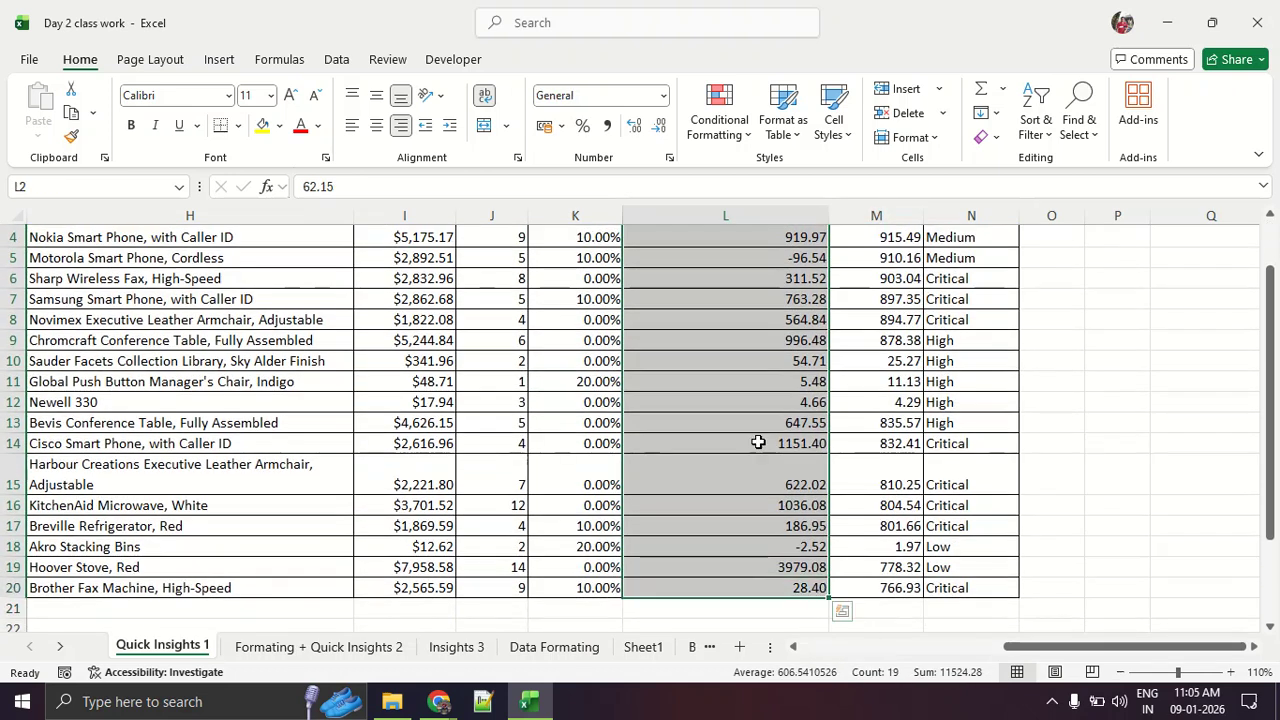
{"action": "right_click", "coordinate": [757, 441]}
{"action": "left_click", "coordinate": [838, 527]}
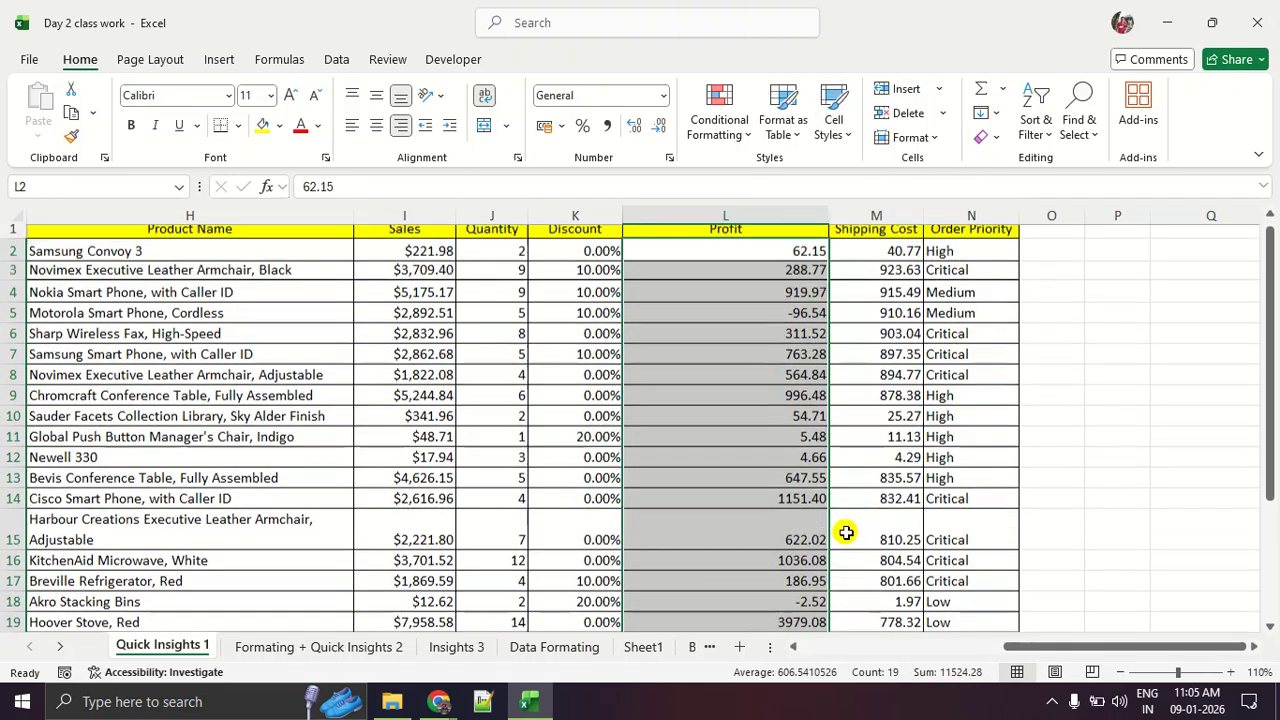
{"action": "left_click_drag", "start_coordinate": [731, 258], "coordinate": [432, 128]}
{"action": "left_click", "coordinate": [328, 278]}
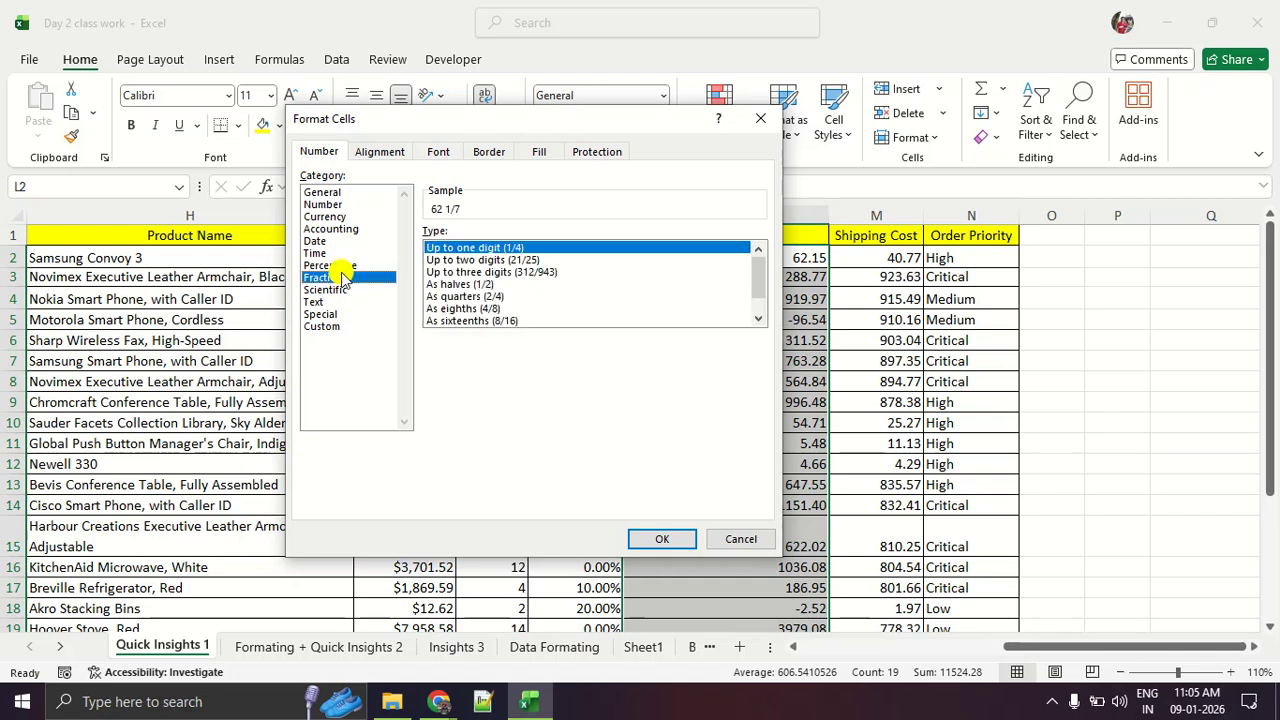
{"action": "left_click", "coordinate": [335, 216]}
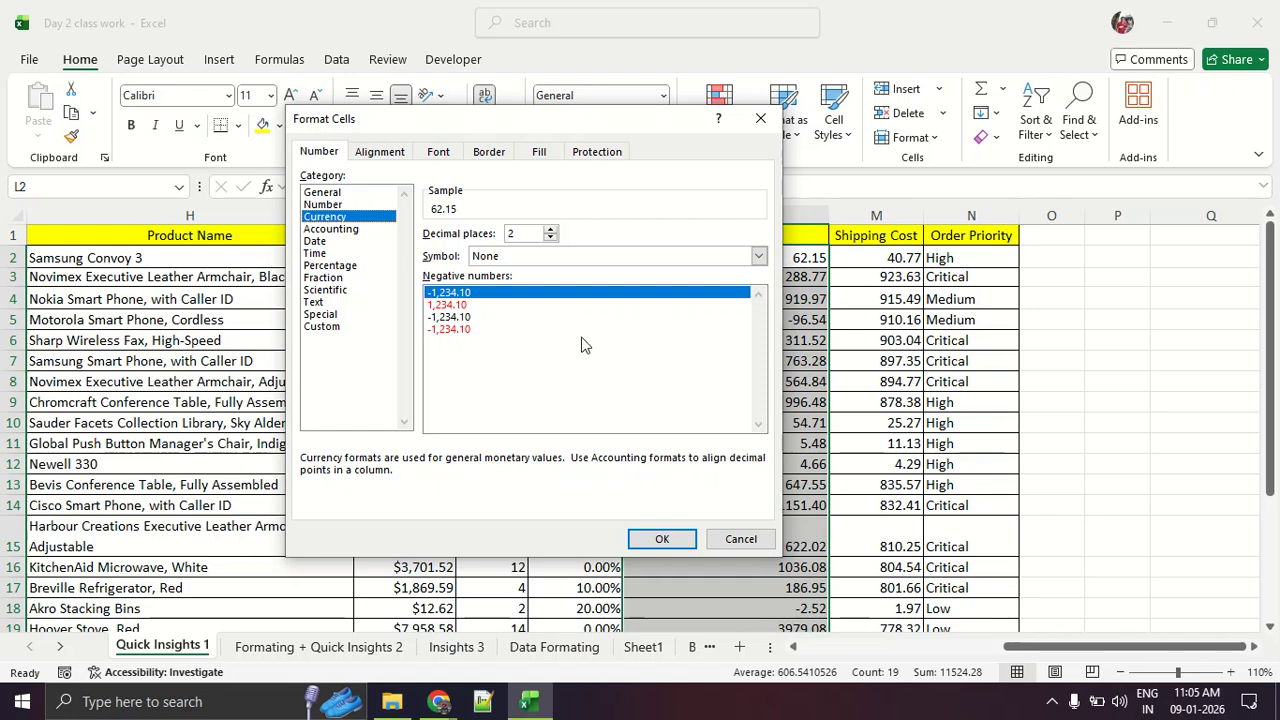
{"action": "left_click", "coordinate": [540, 256]}
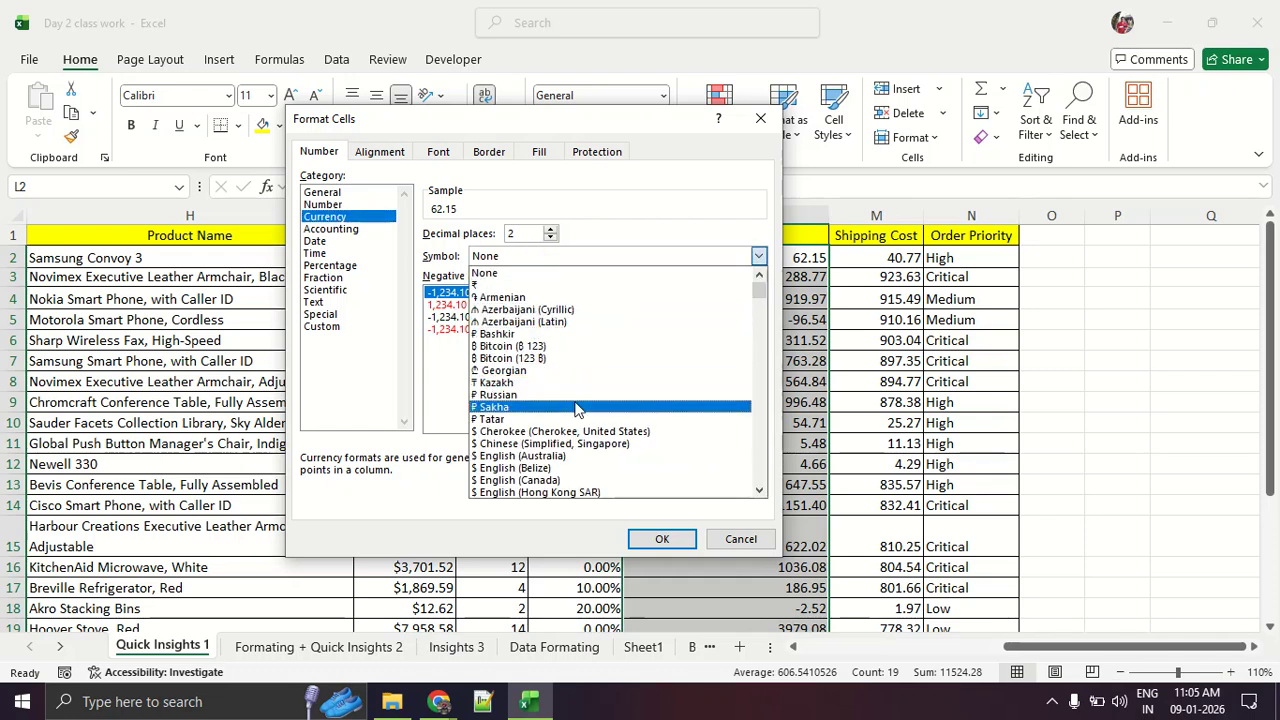
{"action": "left_click", "coordinate": [585, 455]}
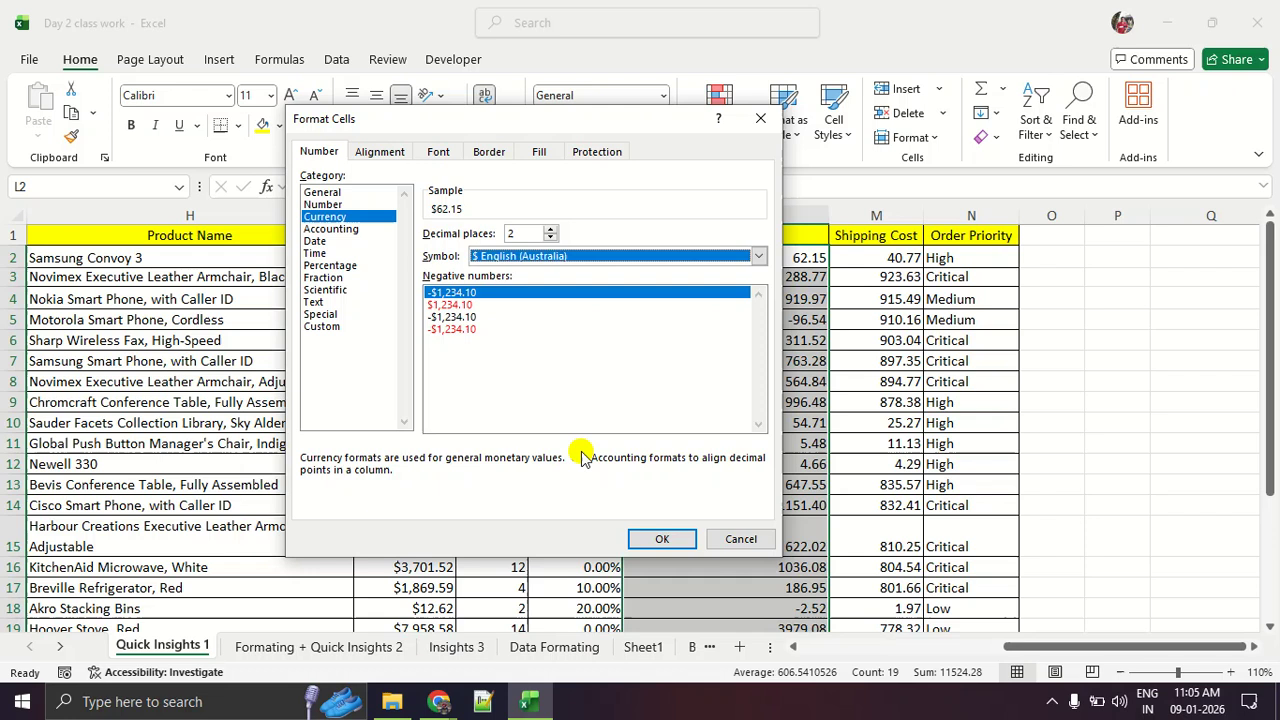
{"action": "left_click", "coordinate": [657, 540]}
{"action": "left_click", "coordinate": [940, 401]}
Format the shipping cost values M2:M20 as Currency with the $ English (Australia) symbol and 2 decimal places
{"action": "left_click_drag", "start_coordinate": [872, 257], "coordinate": [880, 600]}
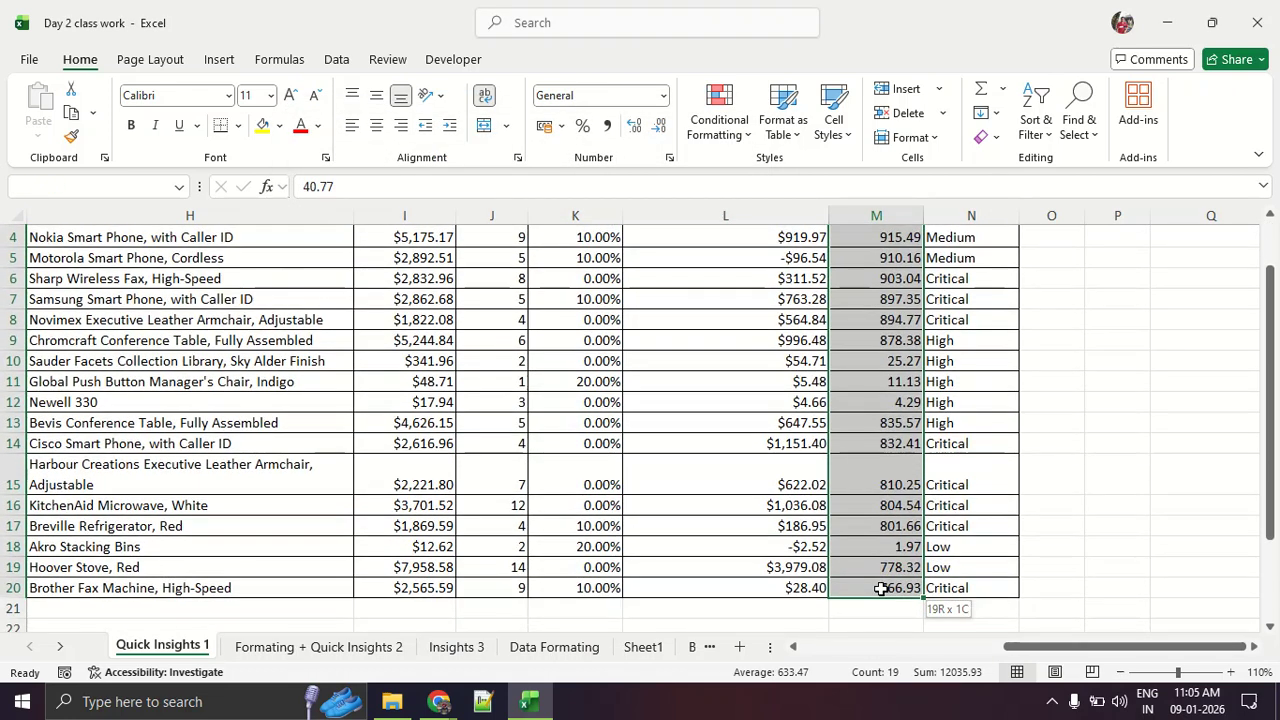
{"action": "scroll", "coordinate": [887, 524], "scroll_direction": "up", "scroll_amount": 1}
{"action": "right_click", "coordinate": [874, 328]}
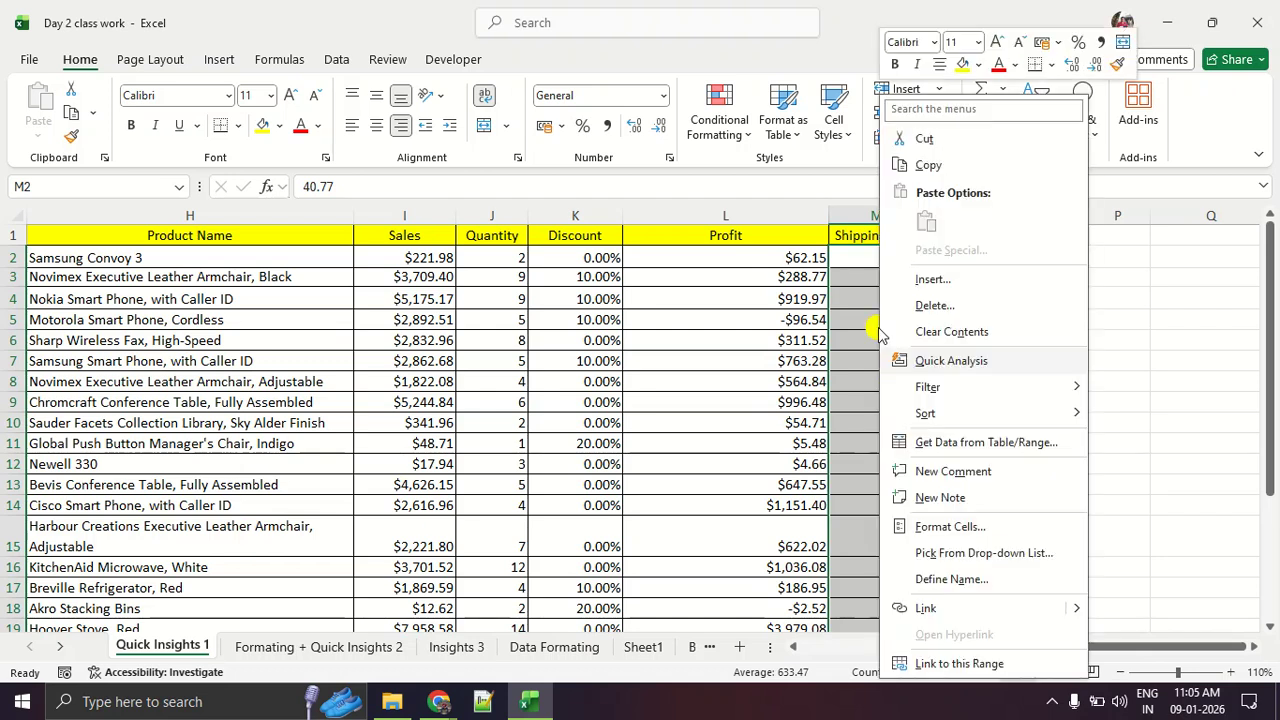
{"action": "left_click", "coordinate": [940, 530]}
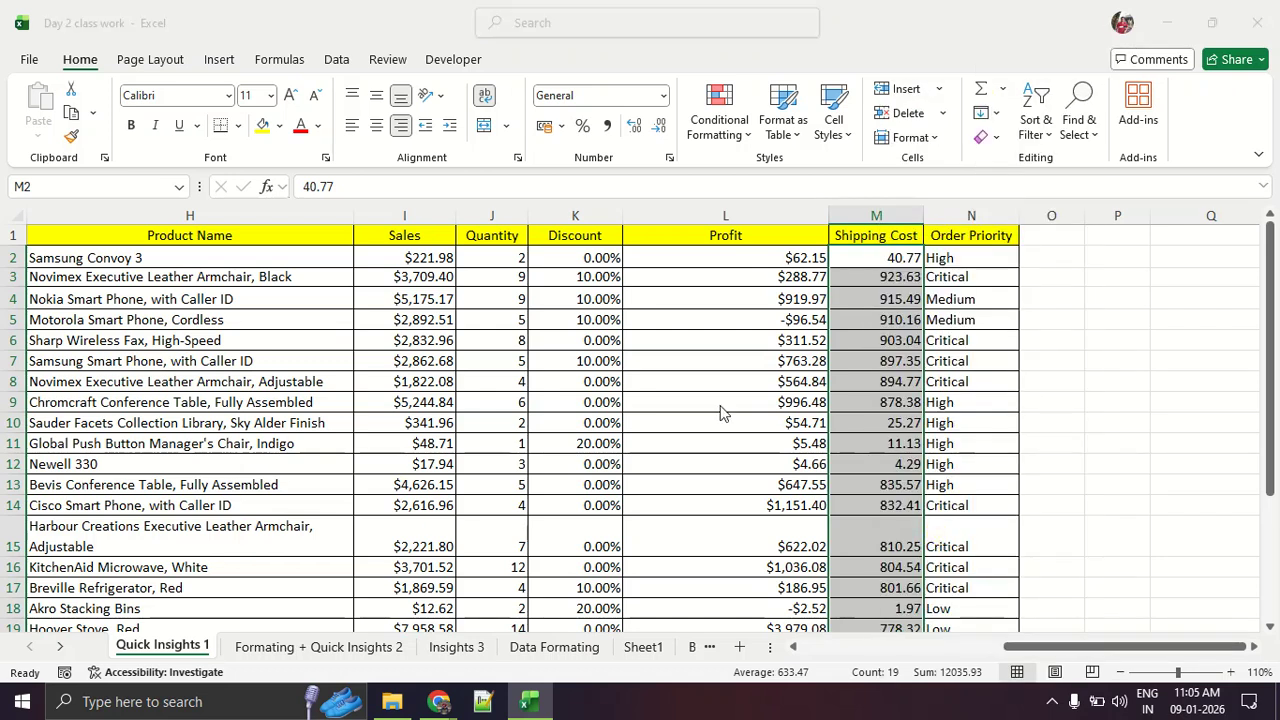
{"action": "left_click_drag", "start_coordinate": [742, 252], "coordinate": [250, 172]}
{"action": "left_click", "coordinate": [226, 253]}
{"action": "left_click", "coordinate": [228, 265]}
{"action": "left_click", "coordinate": [514, 306]}
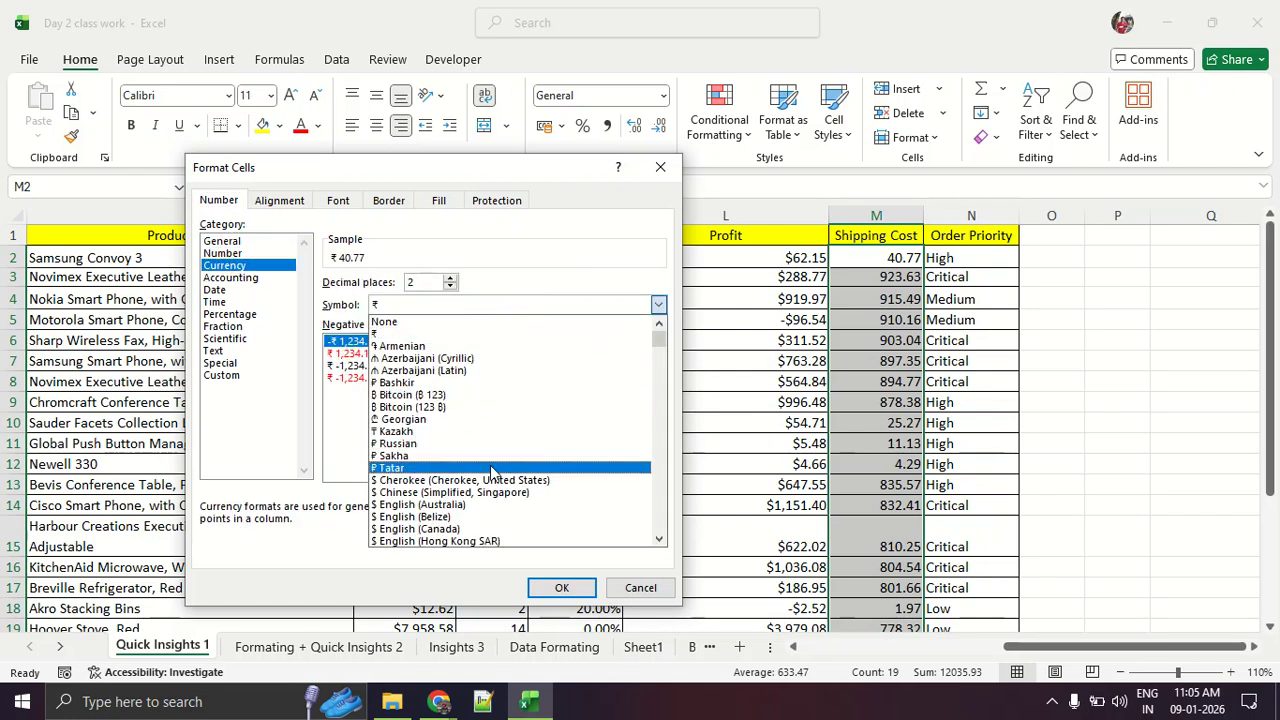
{"action": "left_click", "coordinate": [488, 498]}
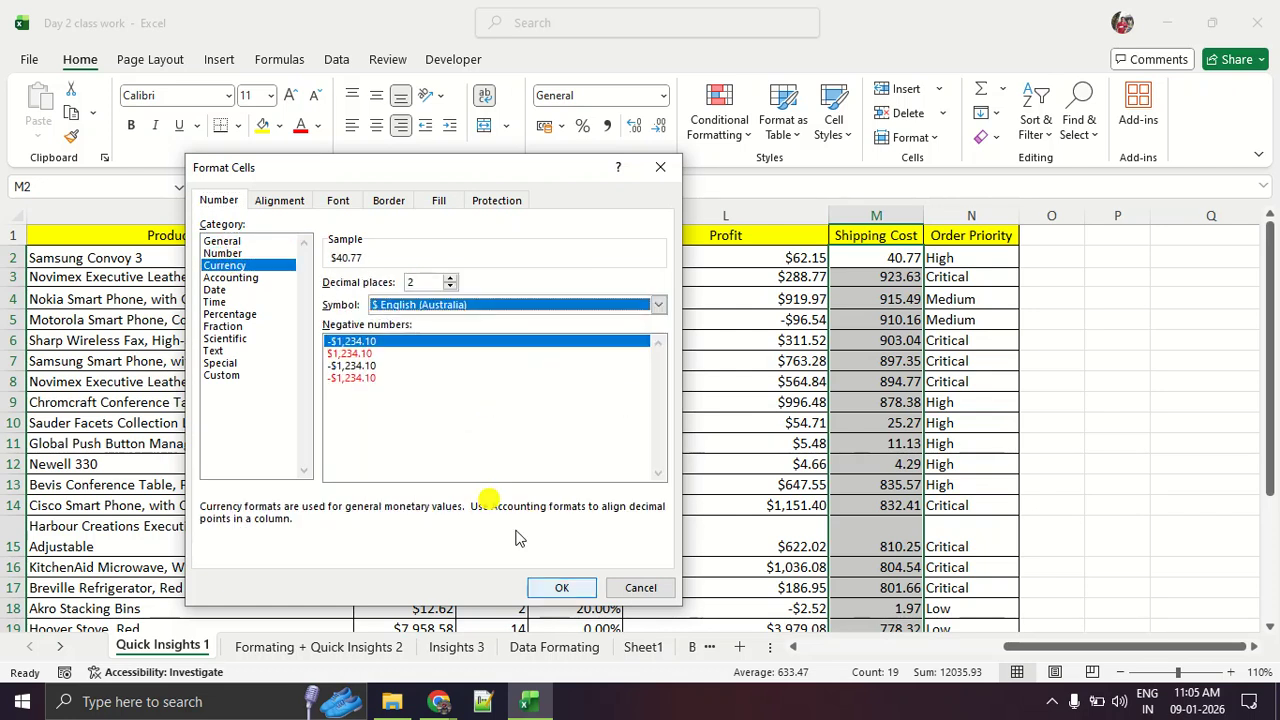
{"action": "left_click", "coordinate": [571, 591]}
{"action": "left_click", "coordinate": [910, 505]}
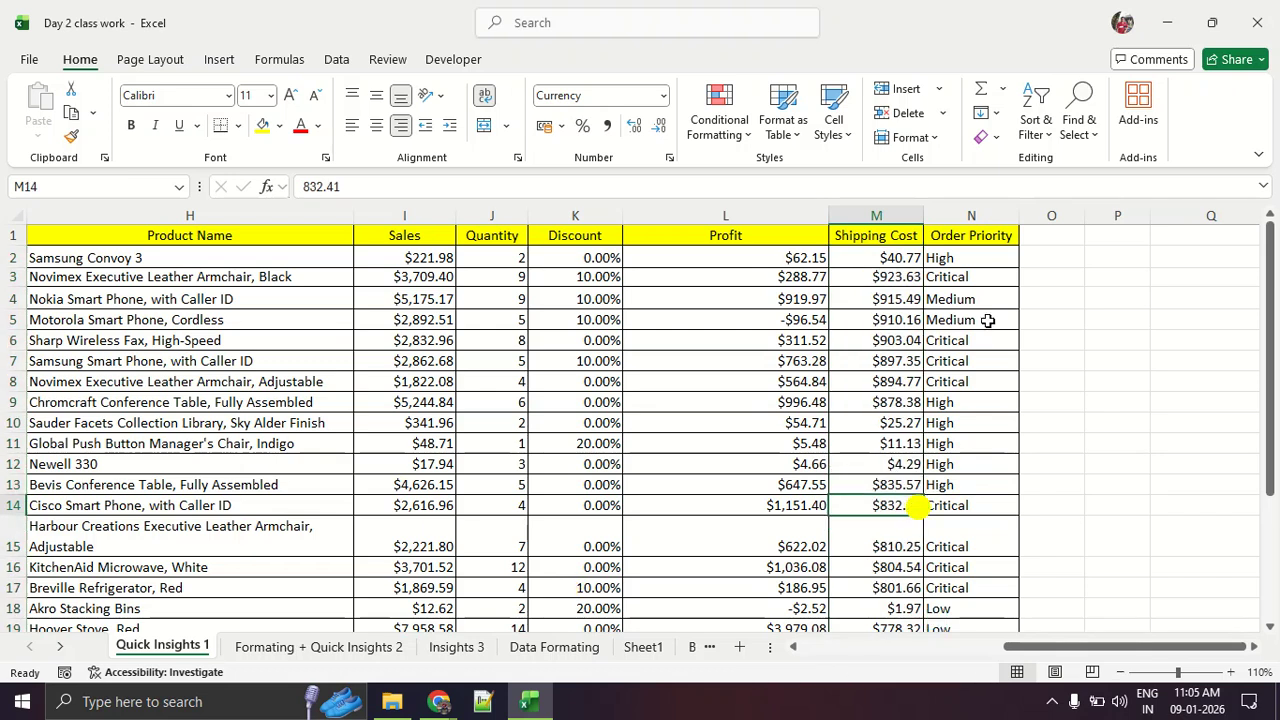
Check the data type of each cell in row 2 from Product Name through Order Priority
{"action": "left_click", "coordinate": [184, 257]}
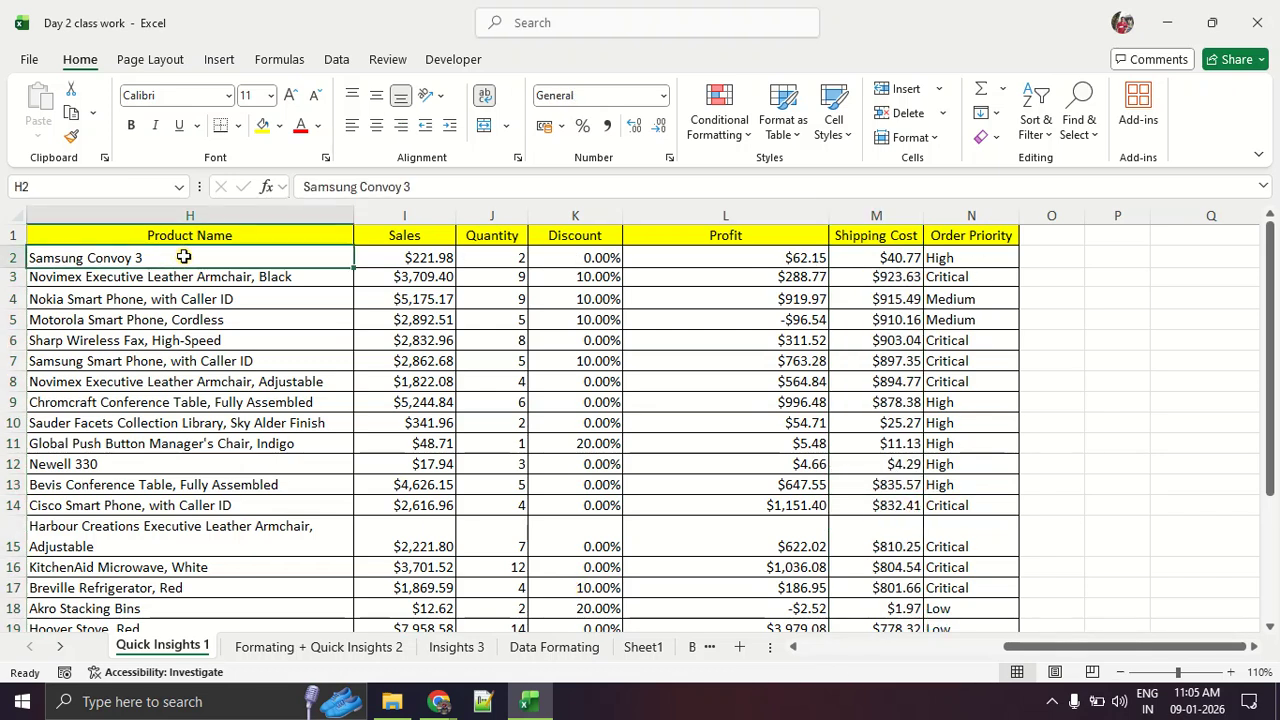
{"action": "key", "text": "Right"}
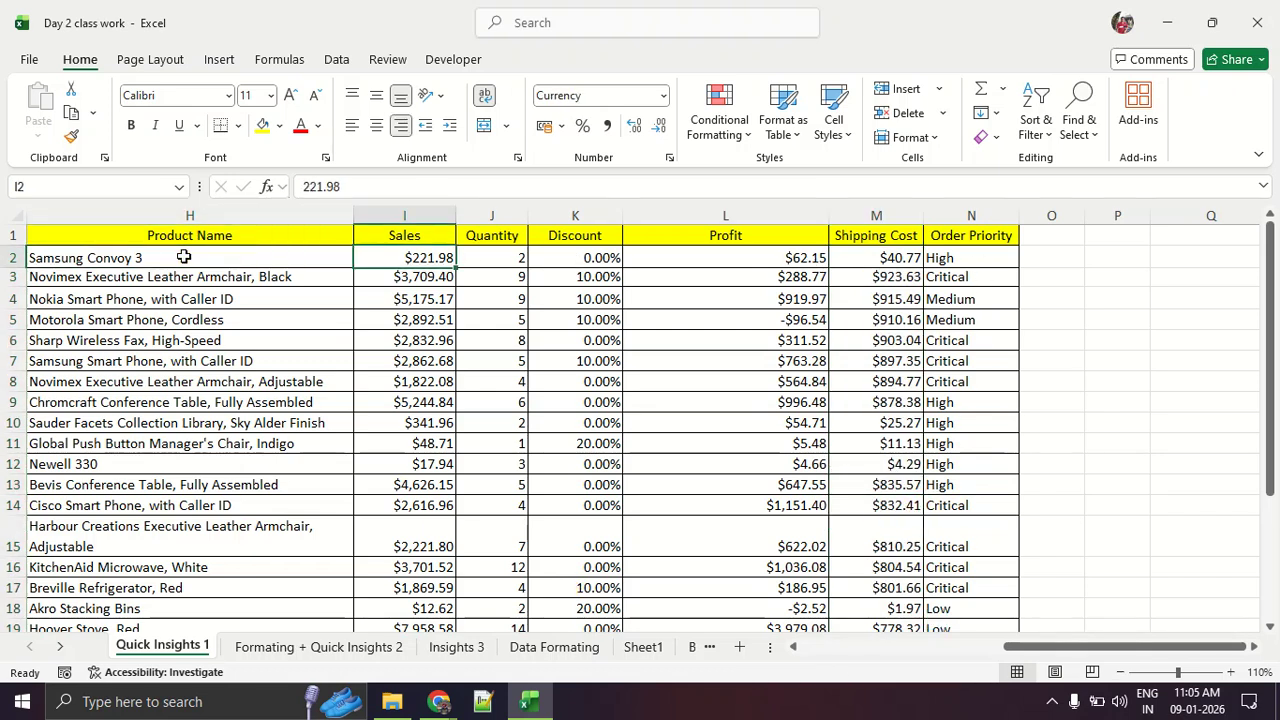
{"action": "key", "text": "Right"}
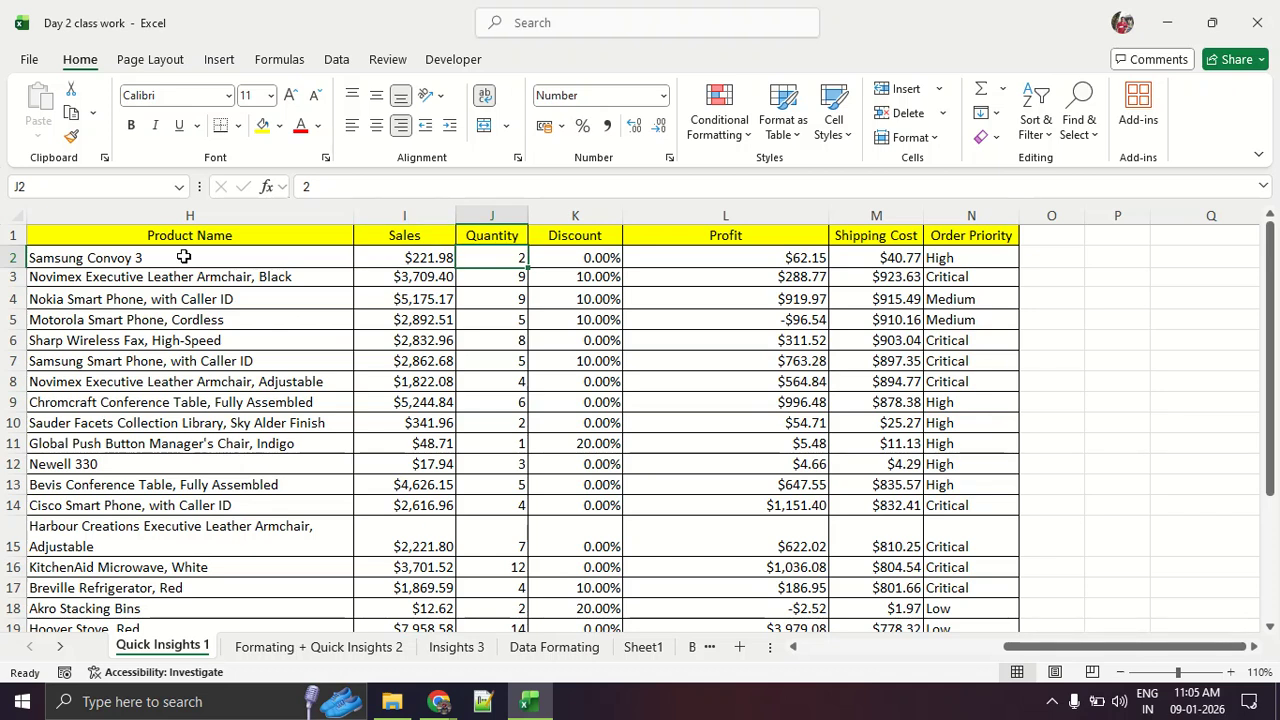
{"action": "key", "text": "Left"}
{"action": "key", "text": "Left"}
{"action": "key", "text": "Right"}
{"action": "key", "text": "Right"}
{"action": "key", "text": "Right"}
{"action": "key", "text": "Right"}
{"action": "key", "text": "Right"}
{"action": "key", "text": "Right"}
{"action": "key", "text": "Right"}
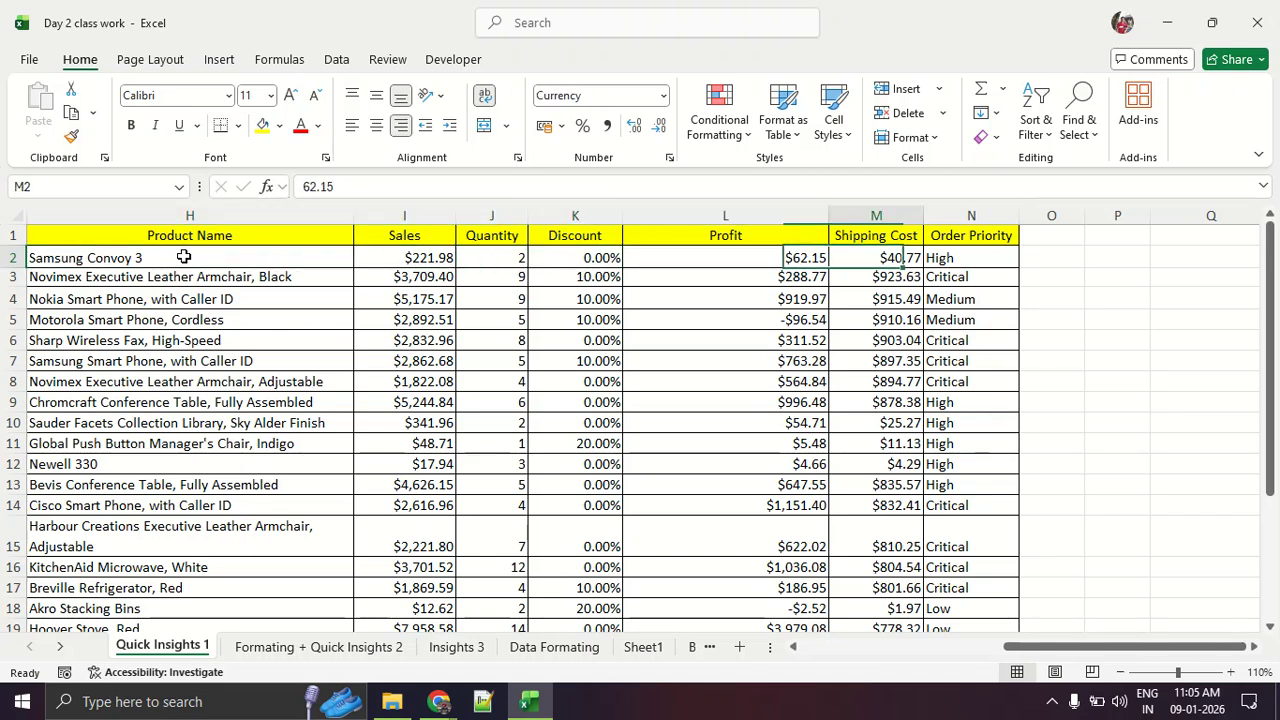
{"action": "key", "text": "Left"}
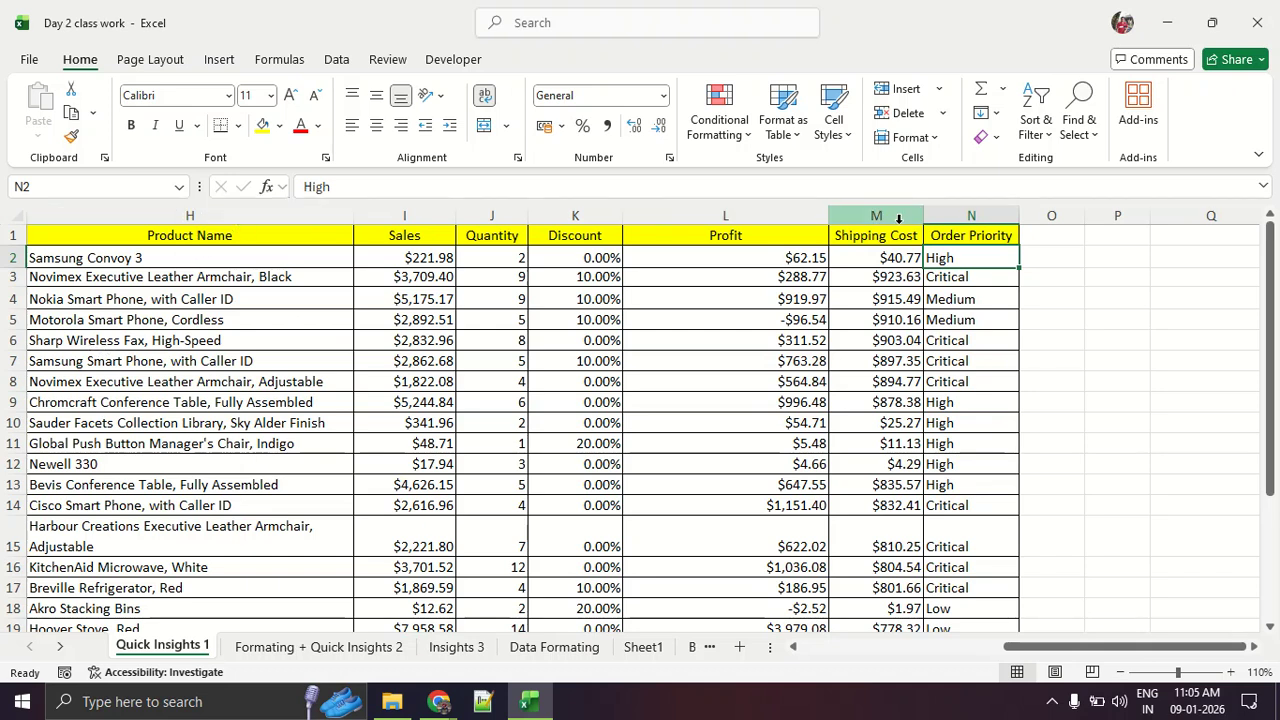
Widen the Shipping Cost and Order Priority columns slightly
{"action": "left_click_drag", "start_coordinate": [920, 222], "coordinate": [942, 222]}
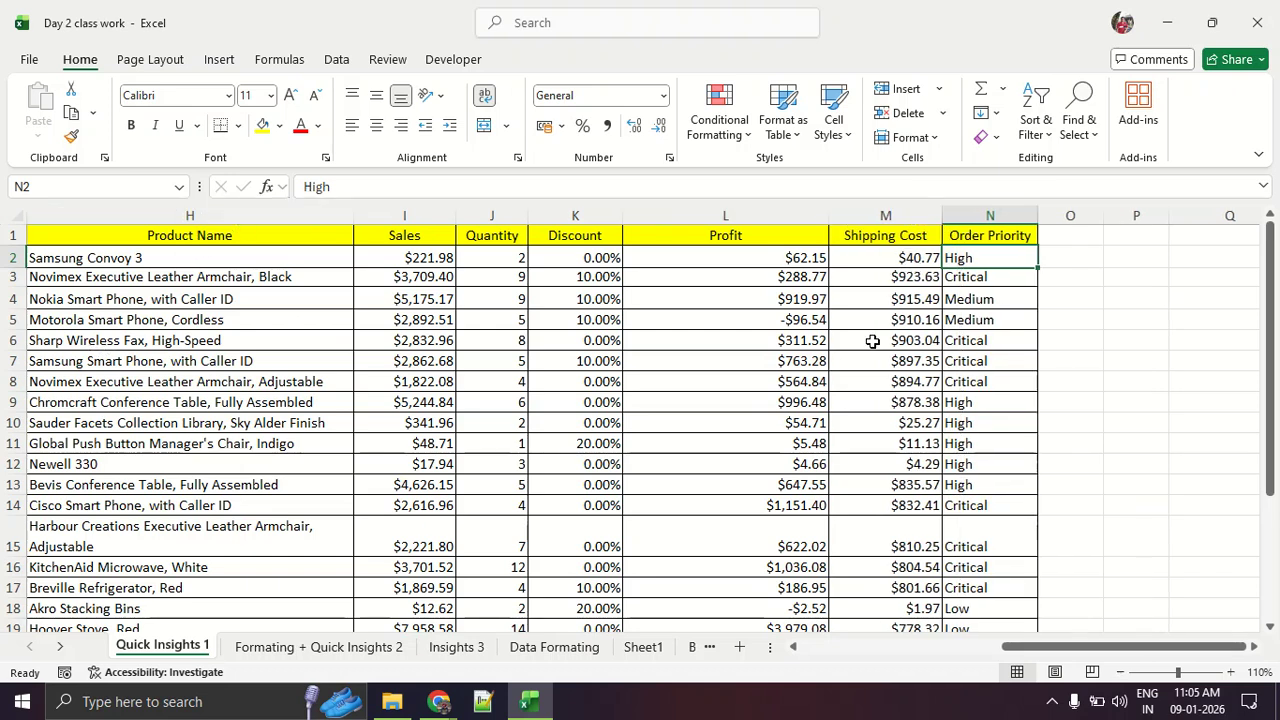
{"action": "left_click", "coordinate": [876, 340]}
{"action": "left_click_drag", "start_coordinate": [1037, 213], "coordinate": [1052, 212]}
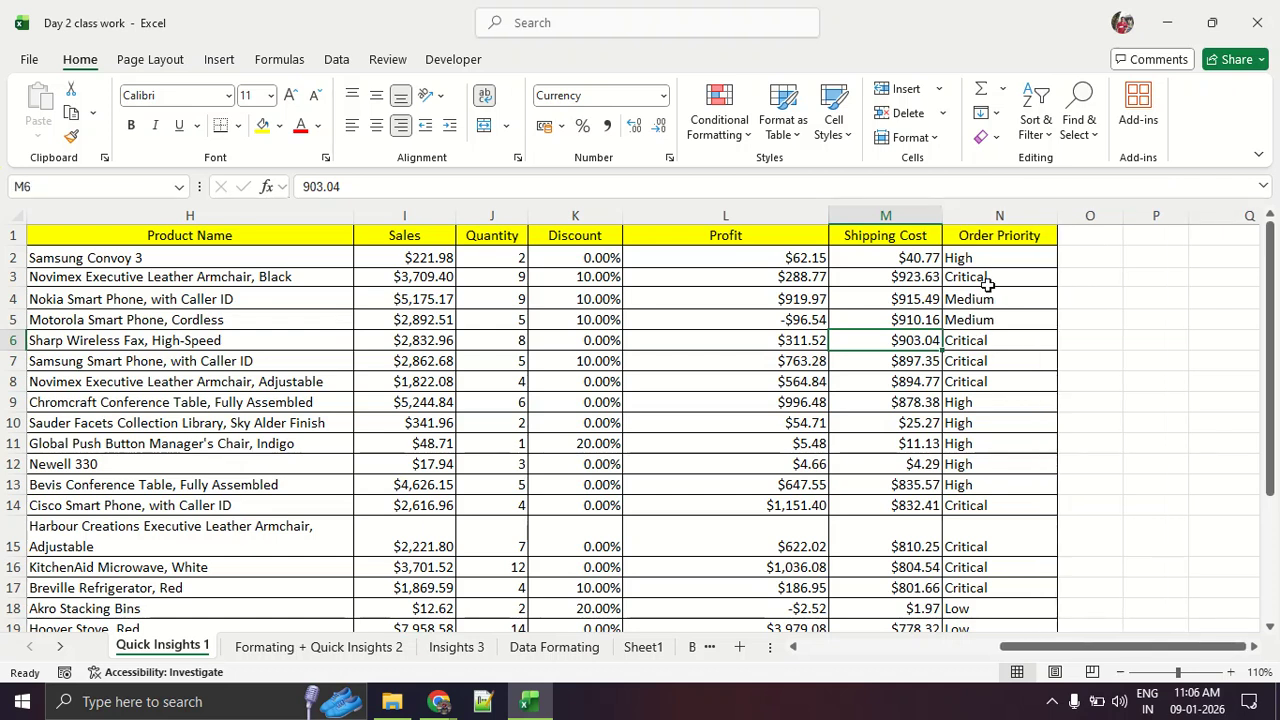
Format the order priority values N2:N20 as Text
{"action": "left_click_drag", "start_coordinate": [978, 257], "coordinate": [978, 587]}
{"action": "scroll", "coordinate": [1016, 366], "scroll_direction": "up", "scroll_amount": 1}
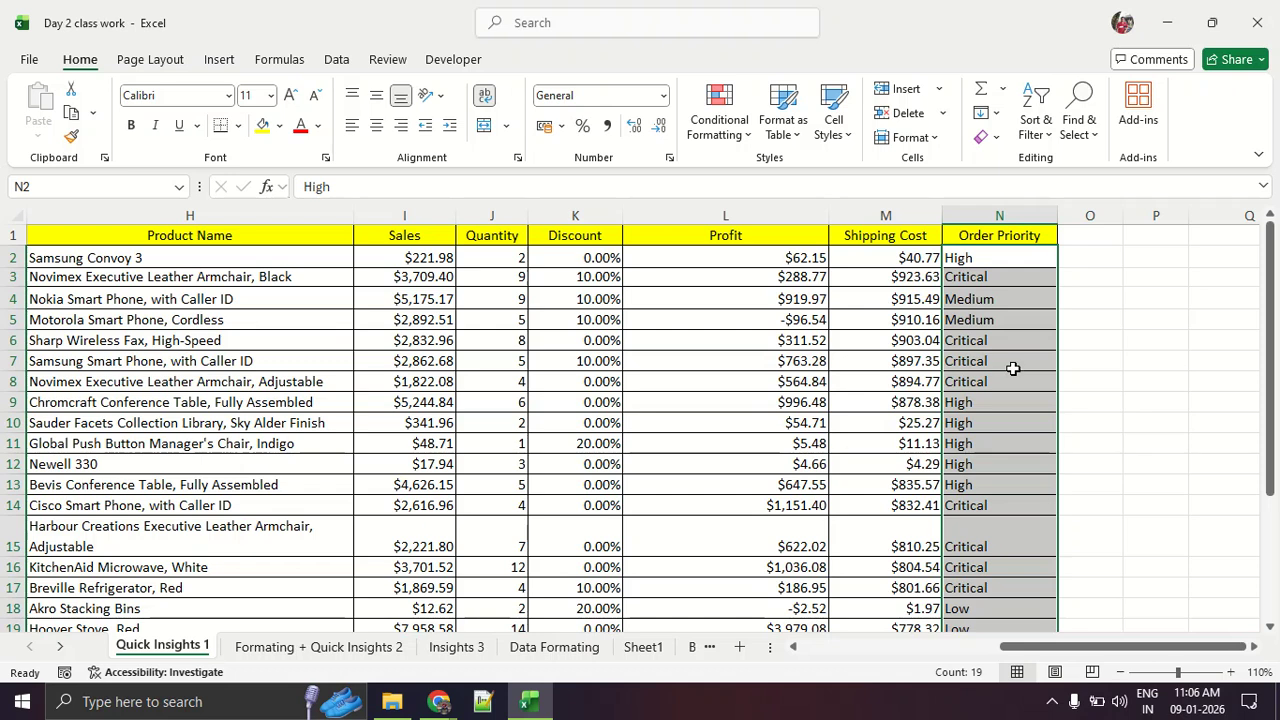
{"action": "left_click", "coordinate": [663, 95]}
{"action": "scroll", "coordinate": [657, 260], "scroll_direction": "down", "scroll_amount": 1}
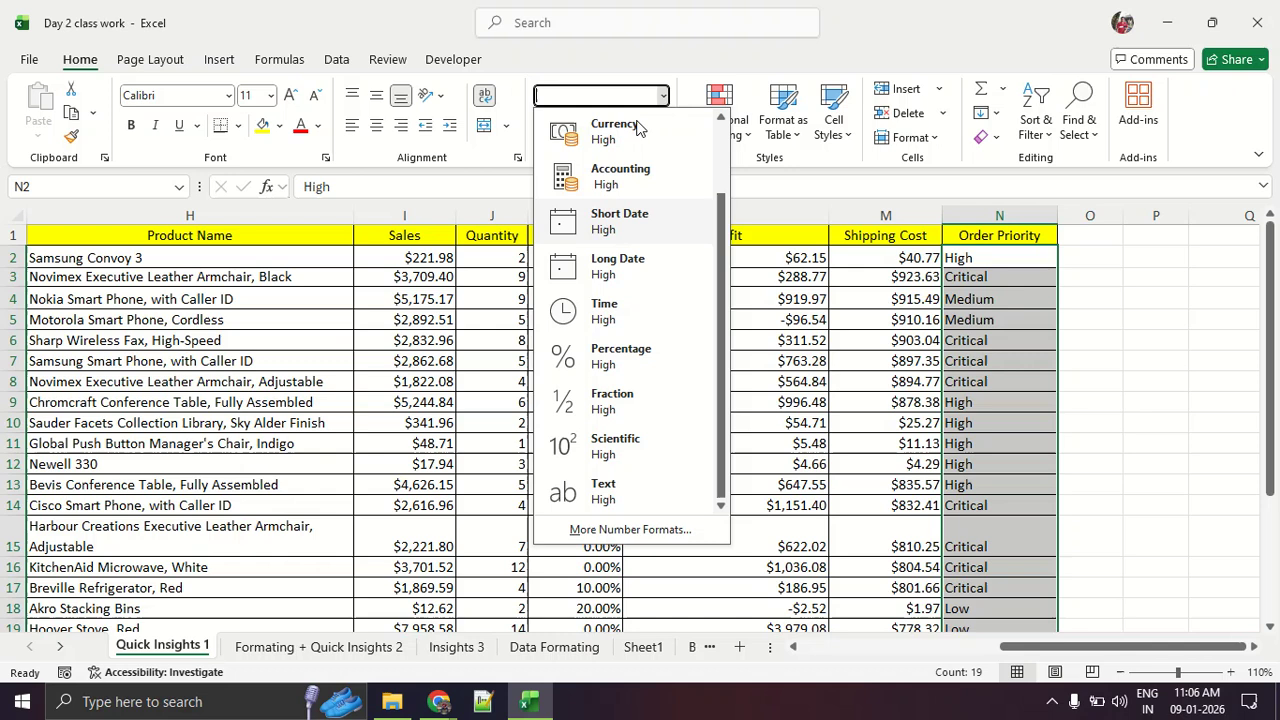
{"action": "left_click", "coordinate": [651, 488]}
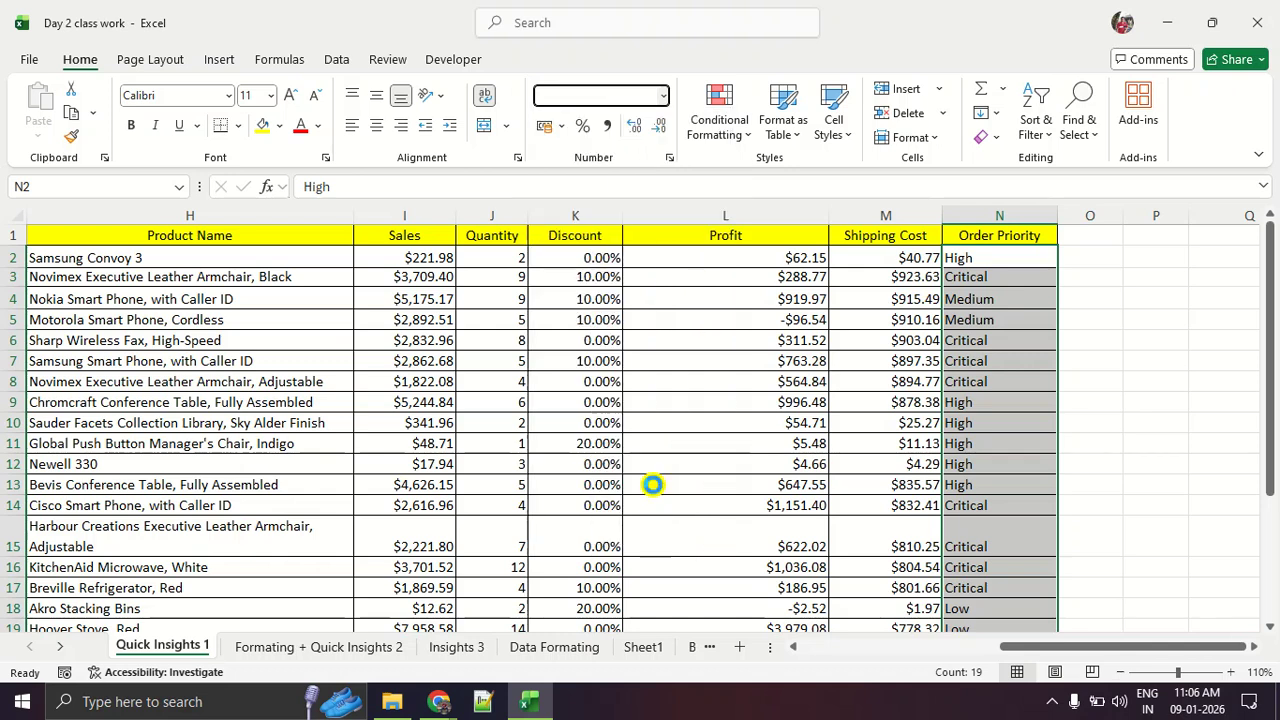
{"action": "left_click", "coordinate": [1083, 541]}
{"action": "left_click_drag", "start_coordinate": [1103, 646], "coordinate": [1100, 646]}
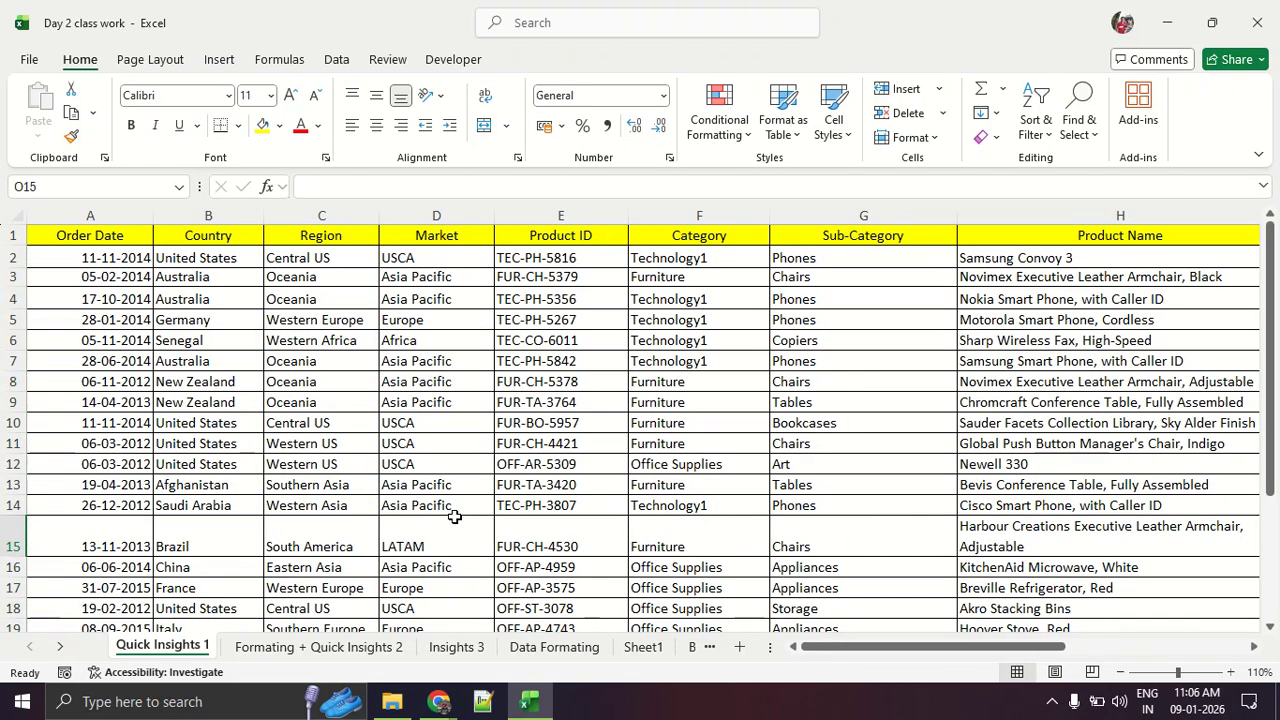
{"action": "scroll", "coordinate": [440, 500], "scroll_direction": "down", "scroll_amount": 1}
{"action": "scroll", "coordinate": [424, 489], "scroll_direction": "up", "scroll_amount": 1}
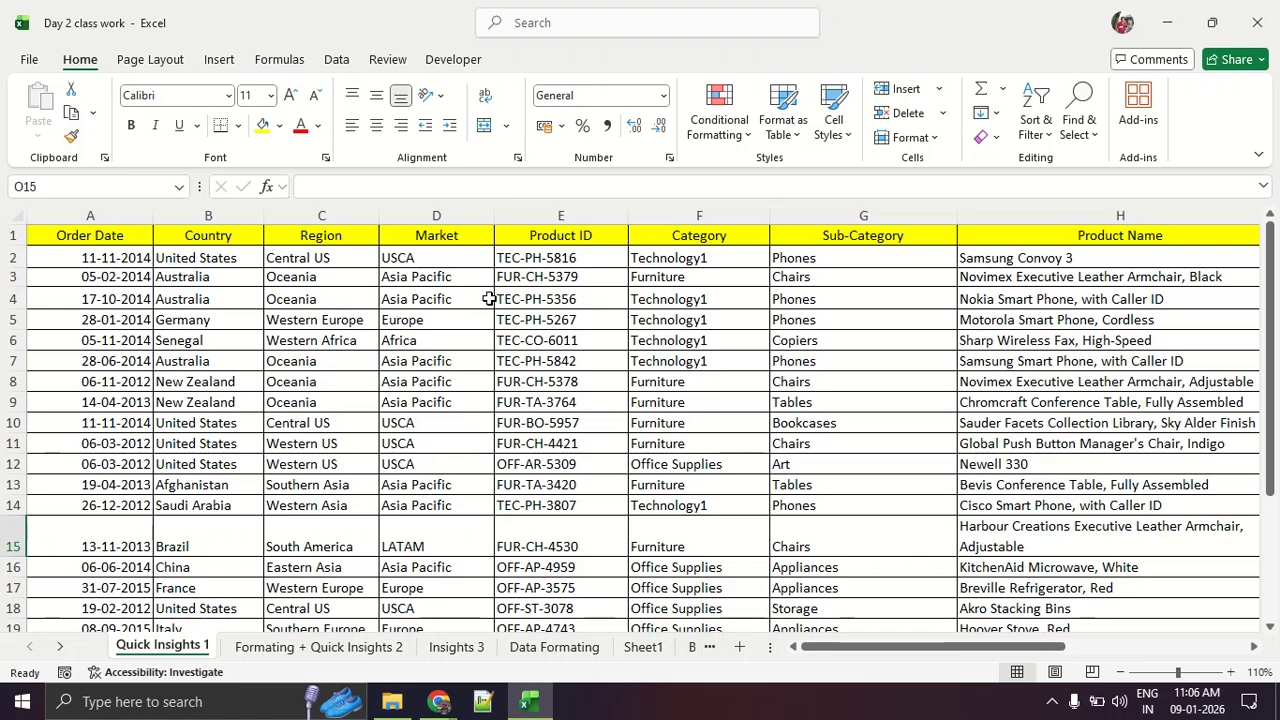
{"action": "scroll", "coordinate": [492, 301], "scroll_direction": "down", "scroll_amount": 3}
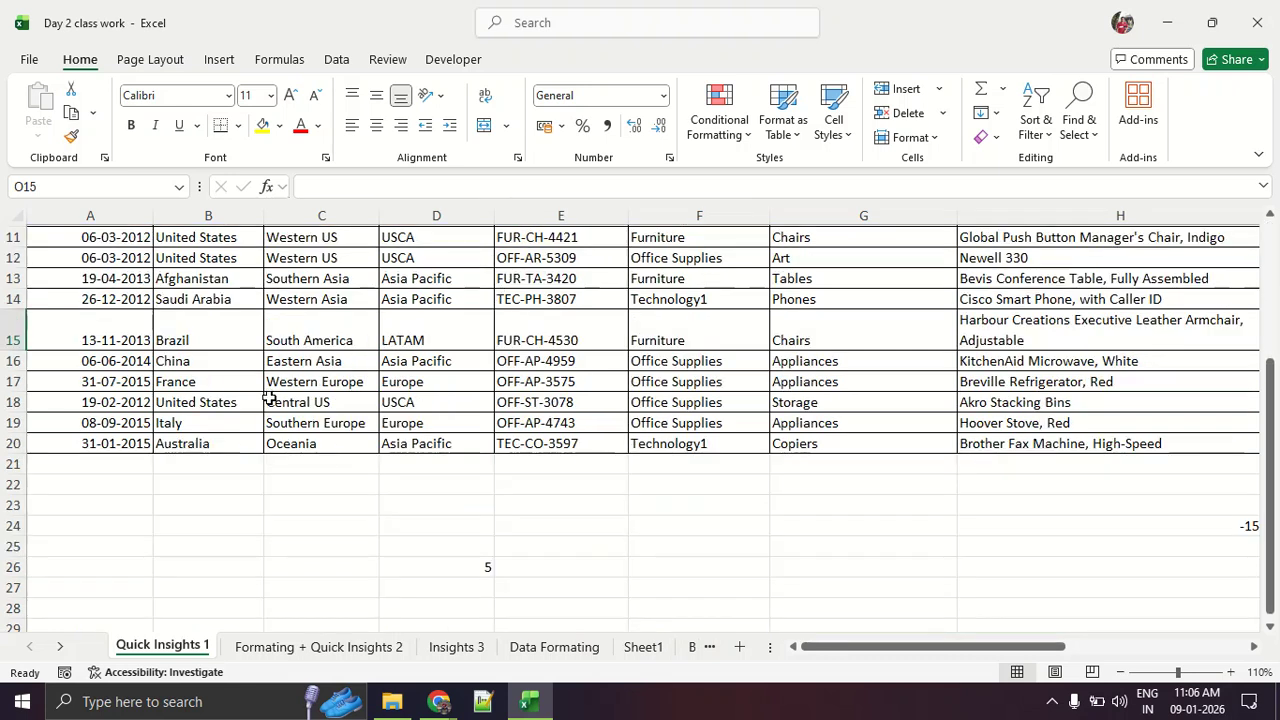
{"action": "scroll", "coordinate": [322, 364], "scroll_direction": "up", "scroll_amount": 3}
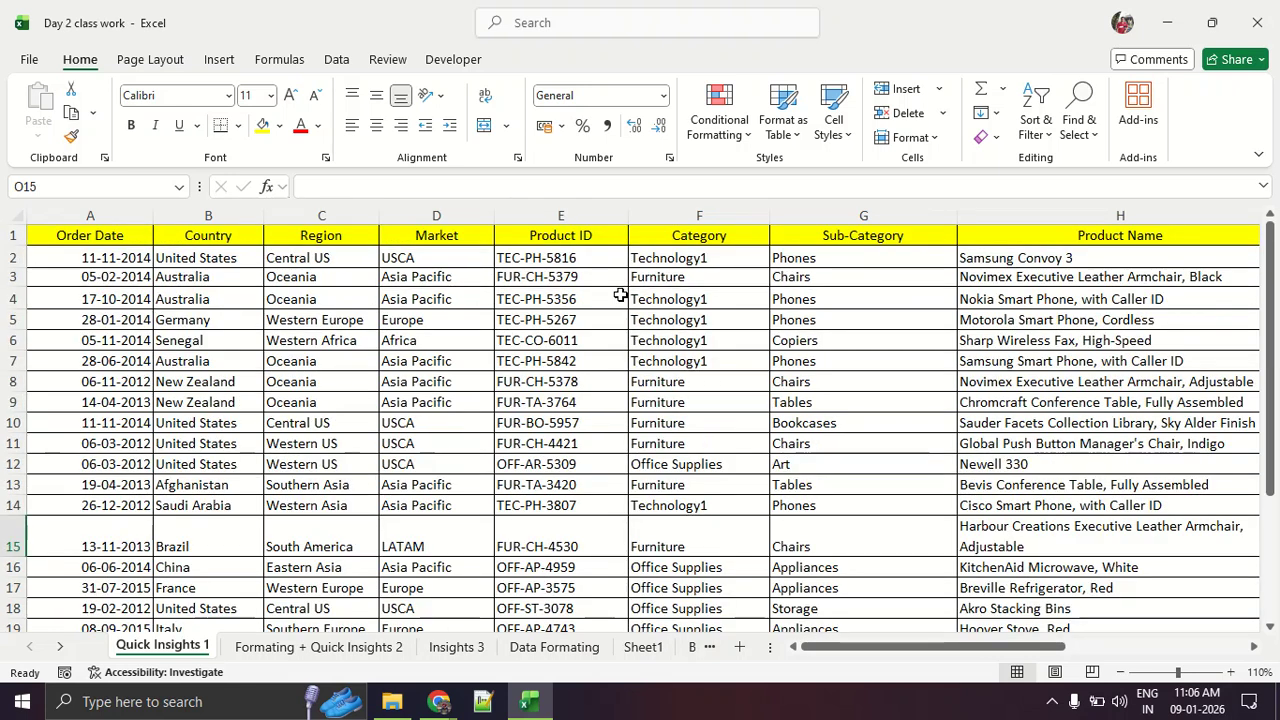
Switch to the Google Meet call, view the host controls and participant list, and return to the Excel workbook
{"action": "key", "text": "alt+Tab"}
{"action": "key", "text": "alt+Tab"}
{"action": "key", "text": "alt+Tab"}
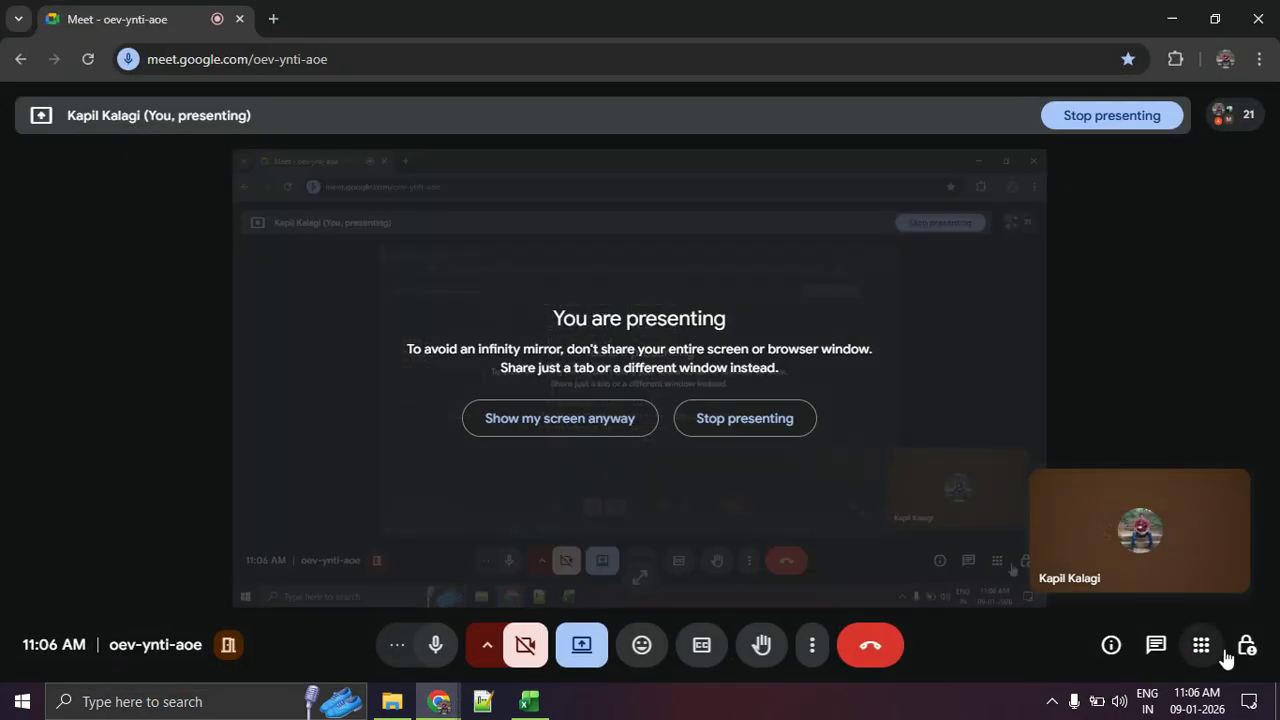
{"action": "left_click", "coordinate": [1244, 646]}
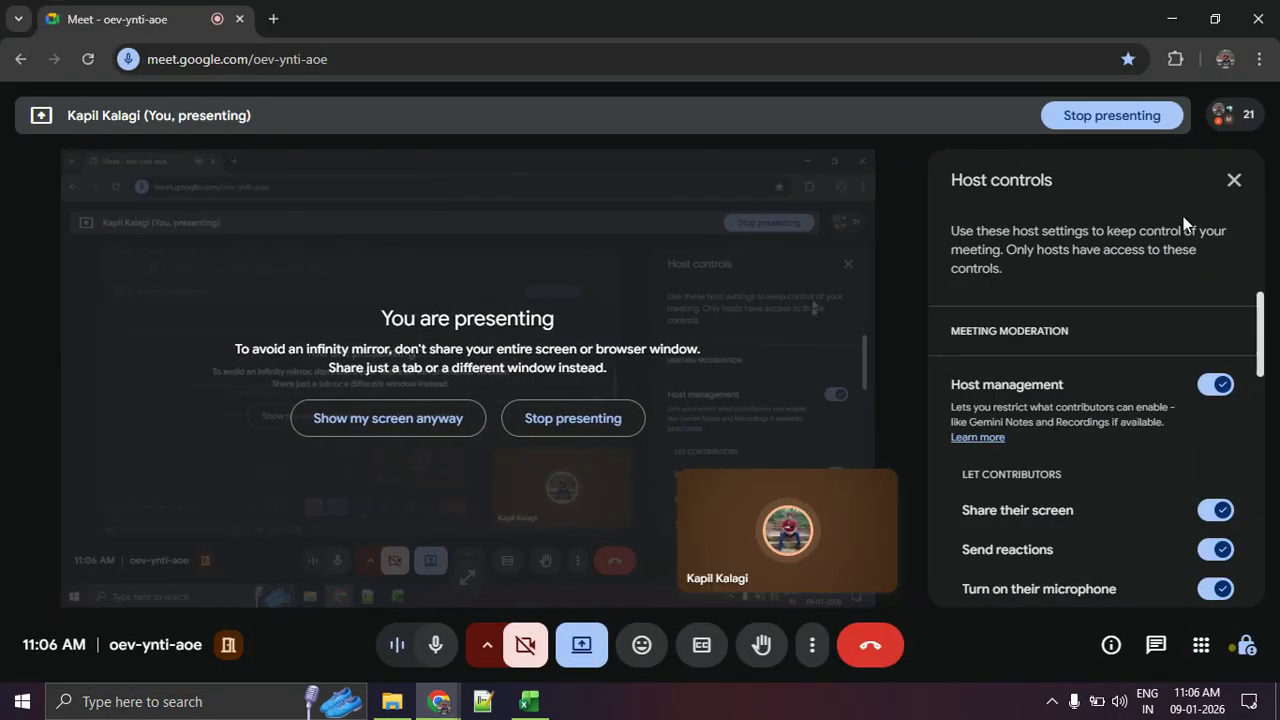
{"action": "left_click", "coordinate": [1245, 123]}
{"action": "key", "text": "alt+Tab"}
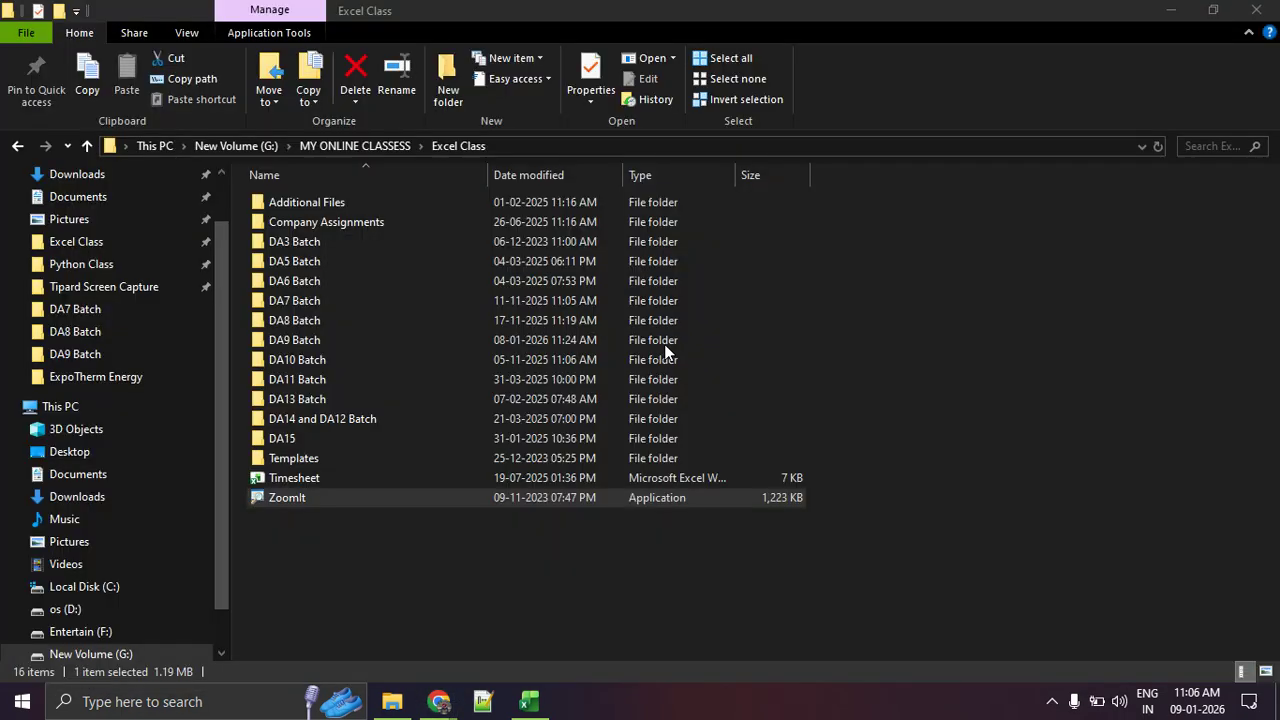
{"action": "key", "text": "alt+Tab"}
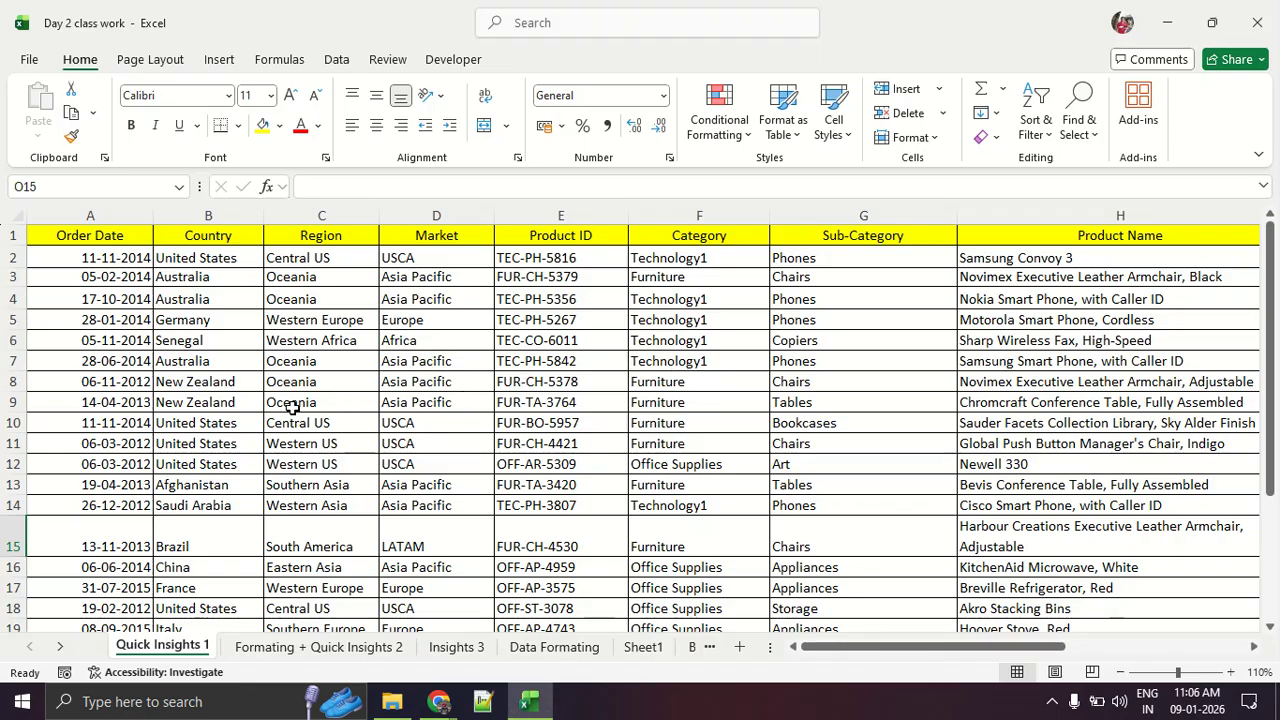
Total the sales values I2:I20 in cell I21 with AutoSum
{"action": "scroll", "coordinate": [300, 405], "scroll_direction": "down", "scroll_amount": 2}
{"action": "scroll", "coordinate": [655, 436], "scroll_direction": "up", "scroll_amount": 2}
{"action": "scroll", "coordinate": [700, 450], "scroll_direction": "down", "scroll_amount": 4}
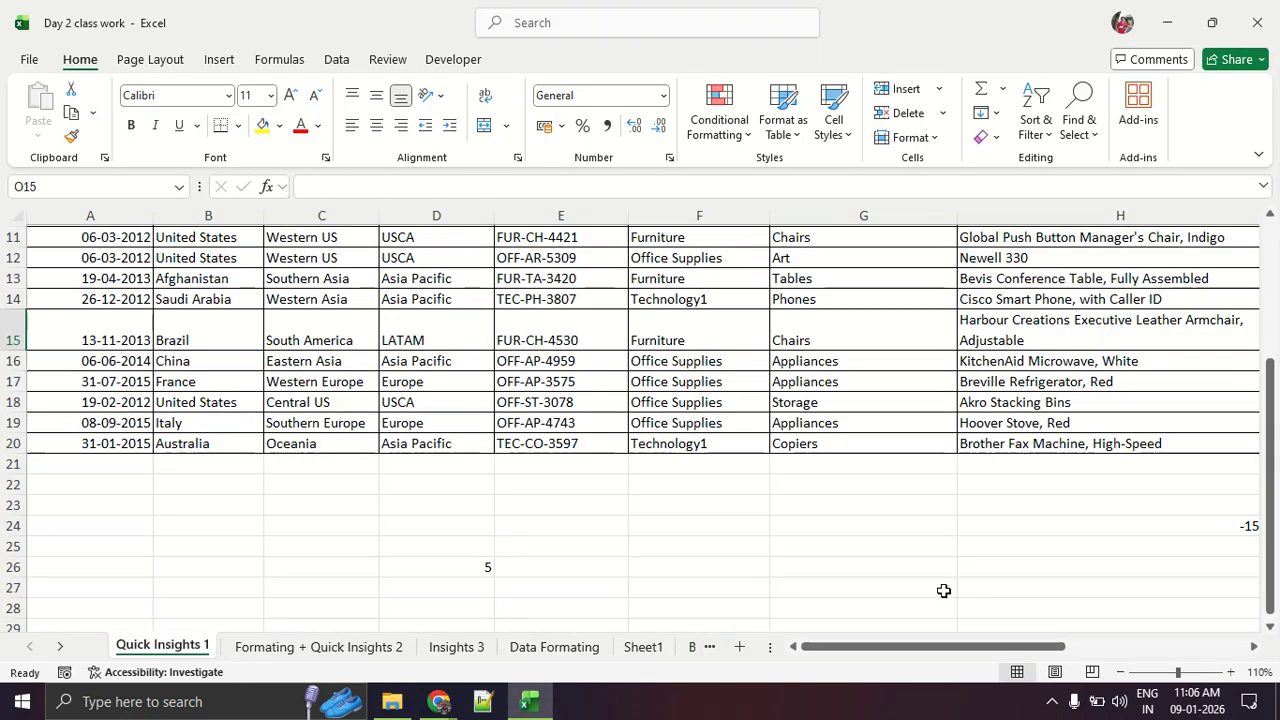
{"action": "left_click_drag", "start_coordinate": [922, 655], "coordinate": [1045, 655]}
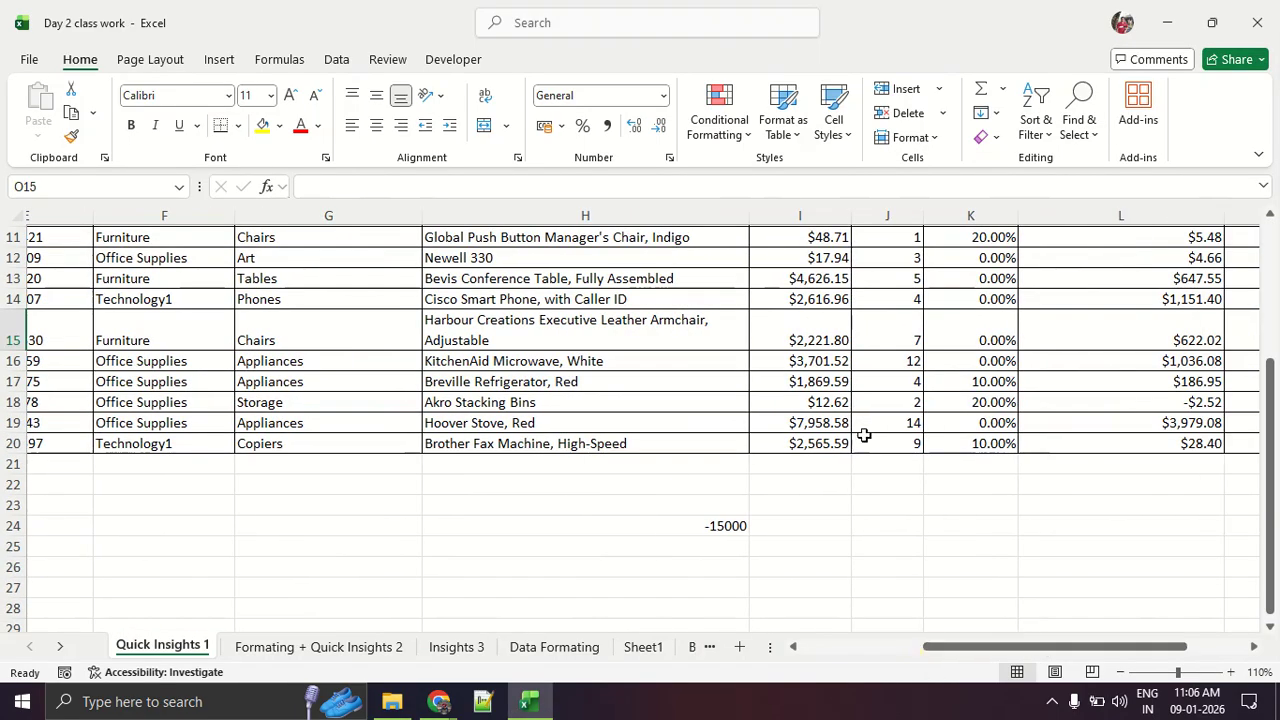
{"action": "scroll", "coordinate": [866, 436], "scroll_direction": "up", "scroll_amount": 4}
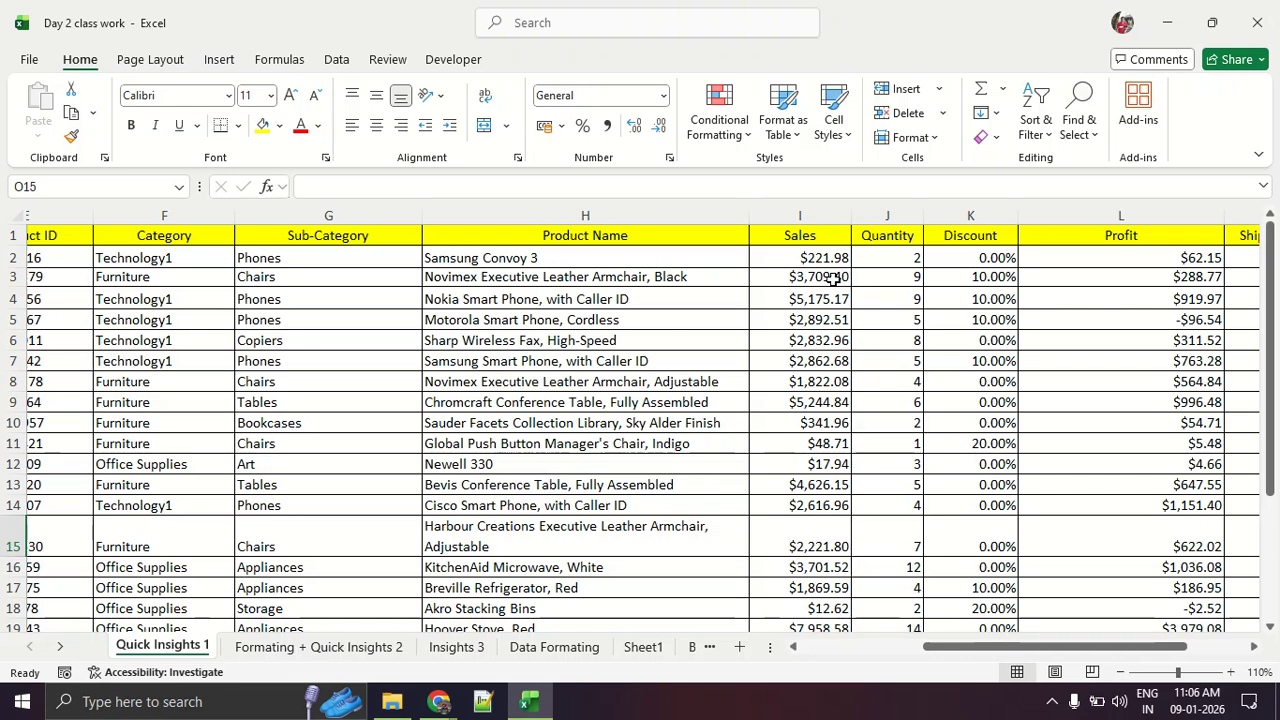
{"action": "scroll", "coordinate": [833, 279], "scroll_direction": "down", "scroll_amount": 2}
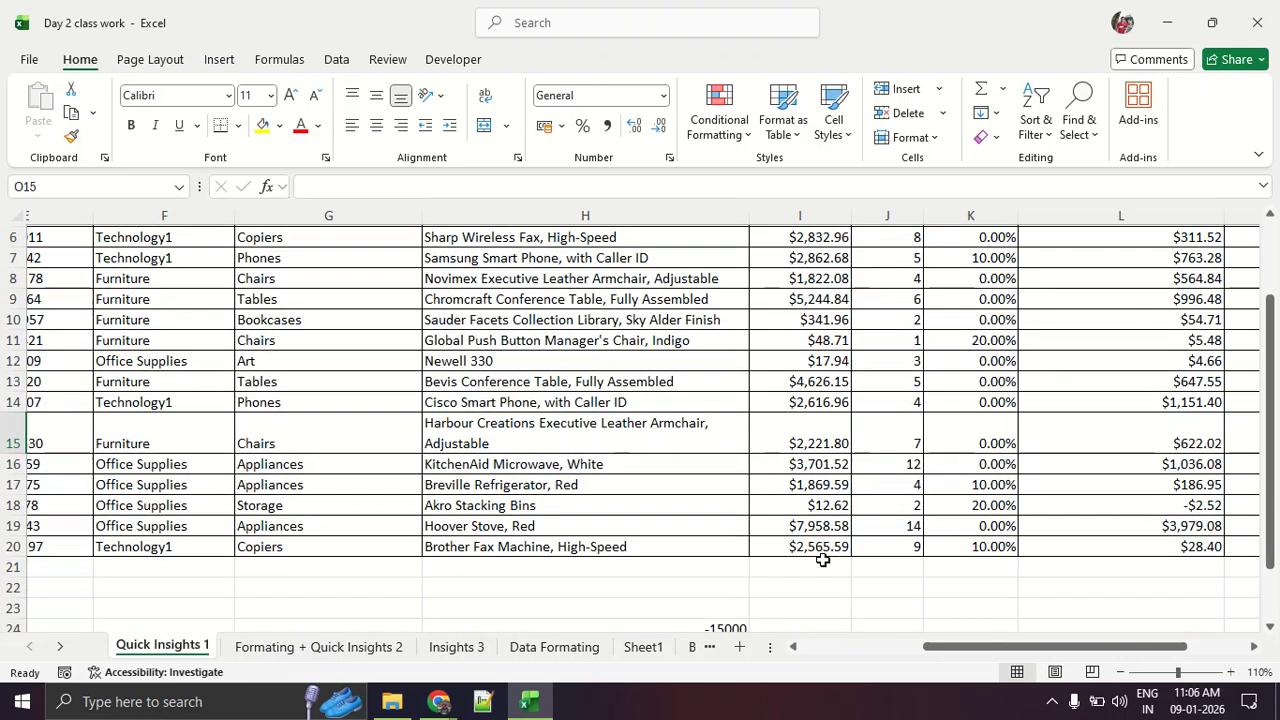
{"action": "left_click", "coordinate": [822, 562]}
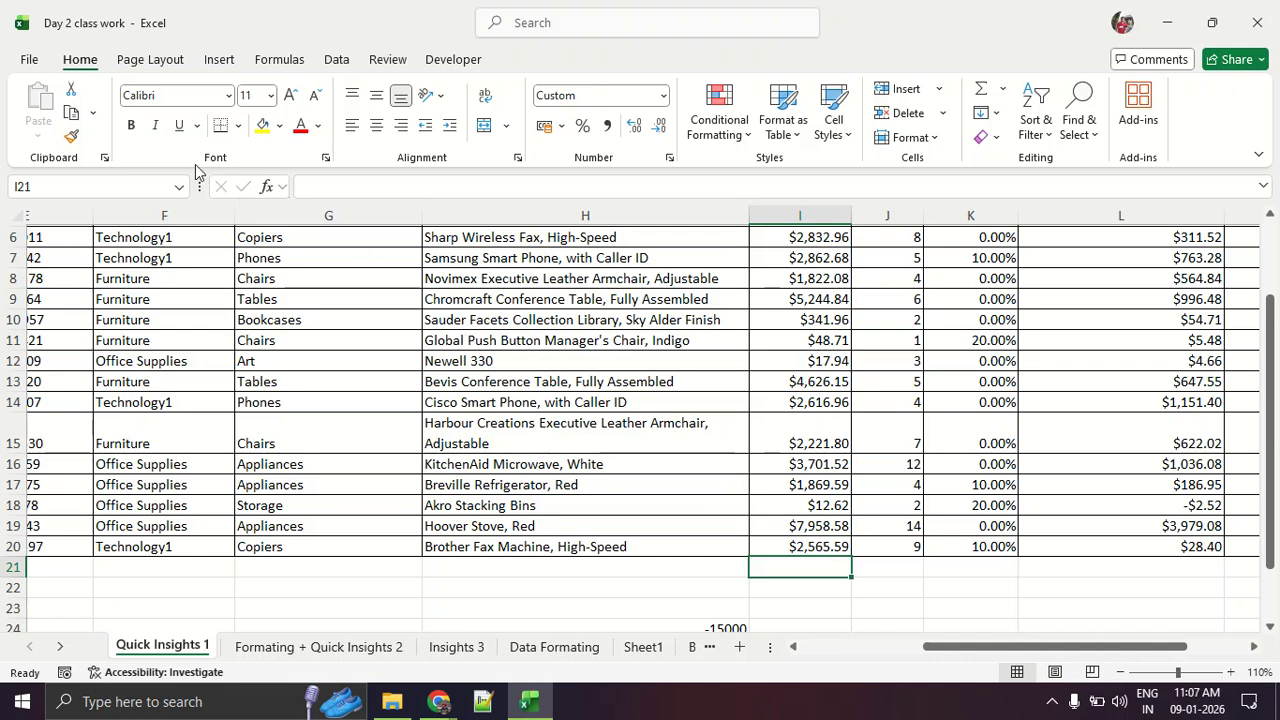
{"action": "left_click", "coordinate": [259, 59]}
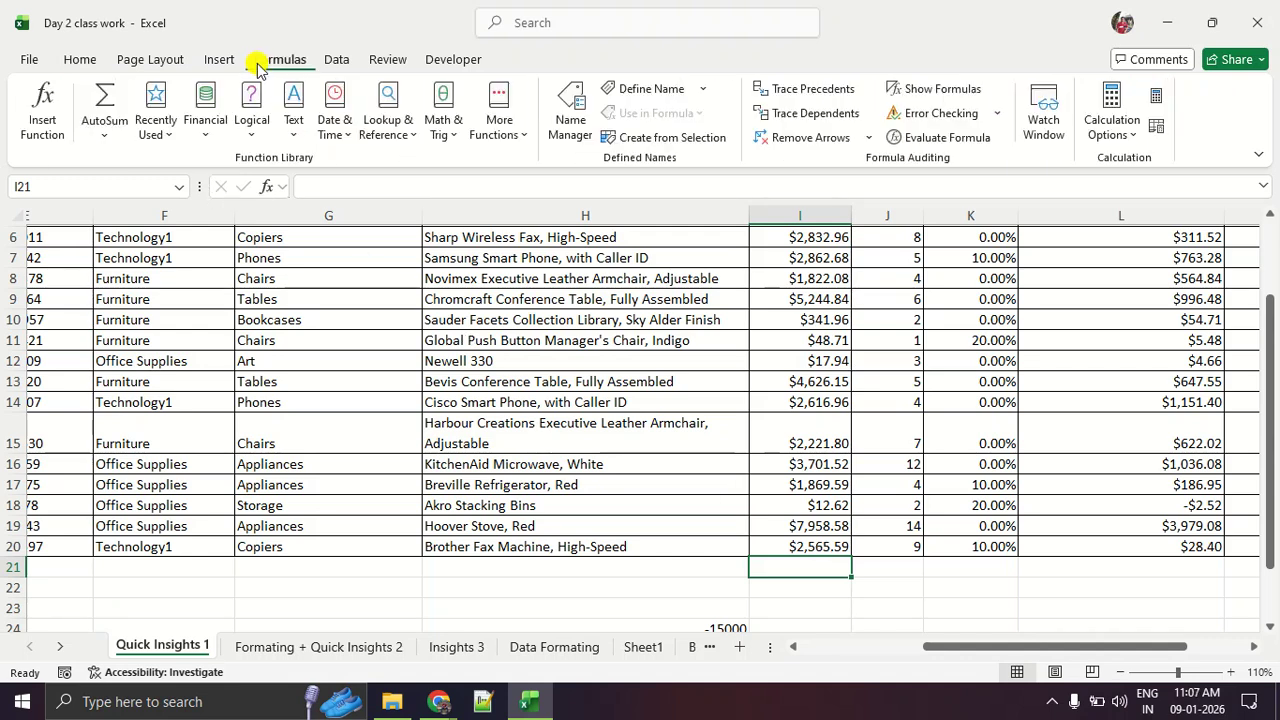
{"action": "left_click", "coordinate": [125, 107]}
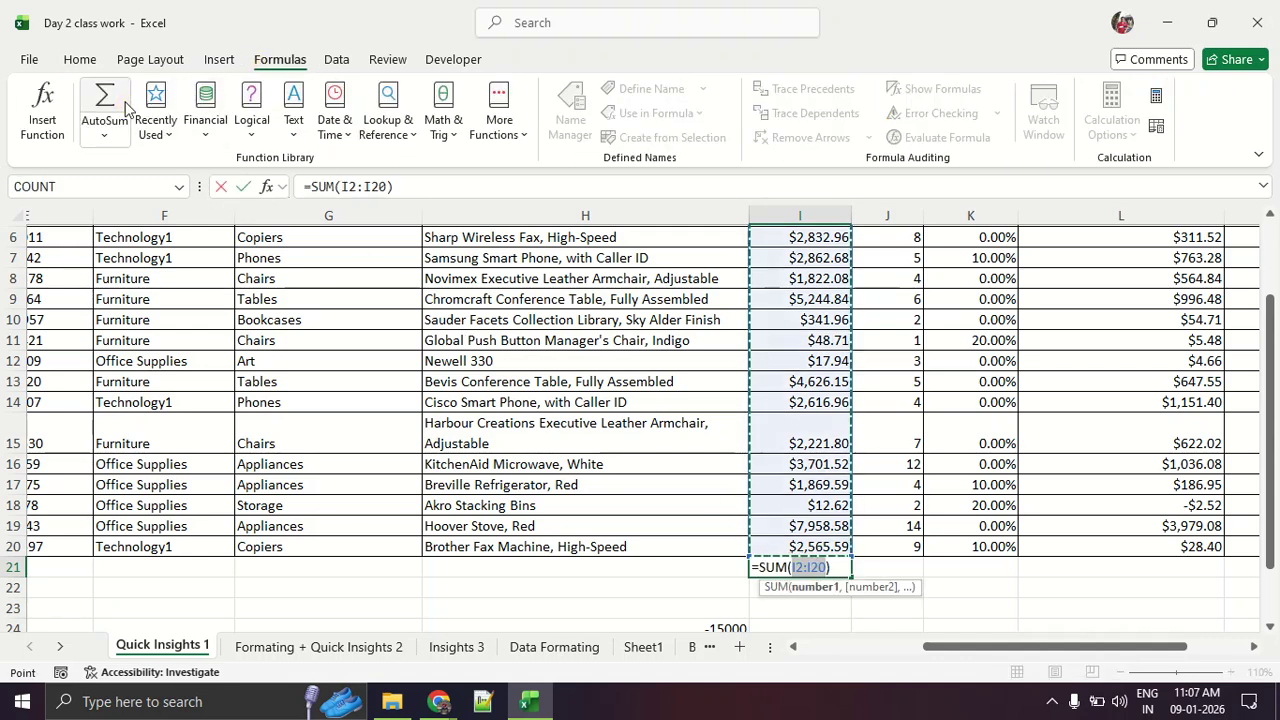
{"action": "key", "text": "Return"}
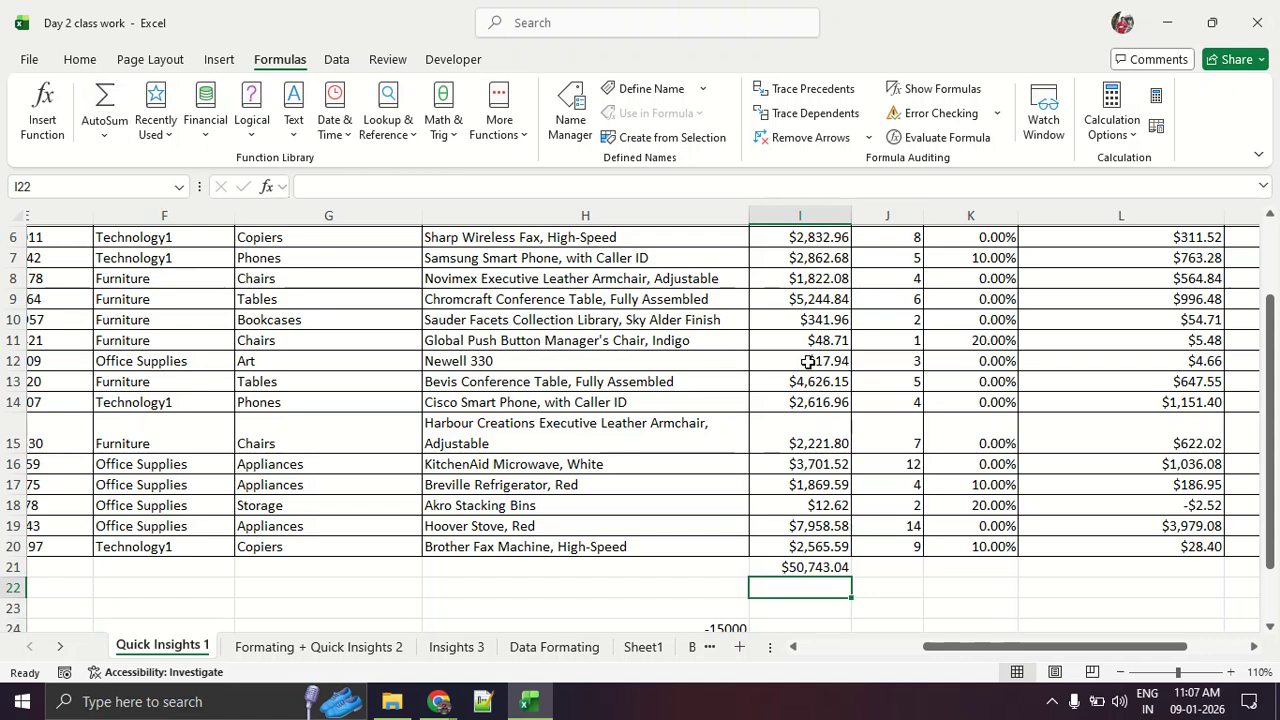
Calculate the average of the discount values K2:K20 in cell K21
{"action": "scroll", "coordinate": [868, 387], "scroll_direction": "up", "scroll_amount": 2}
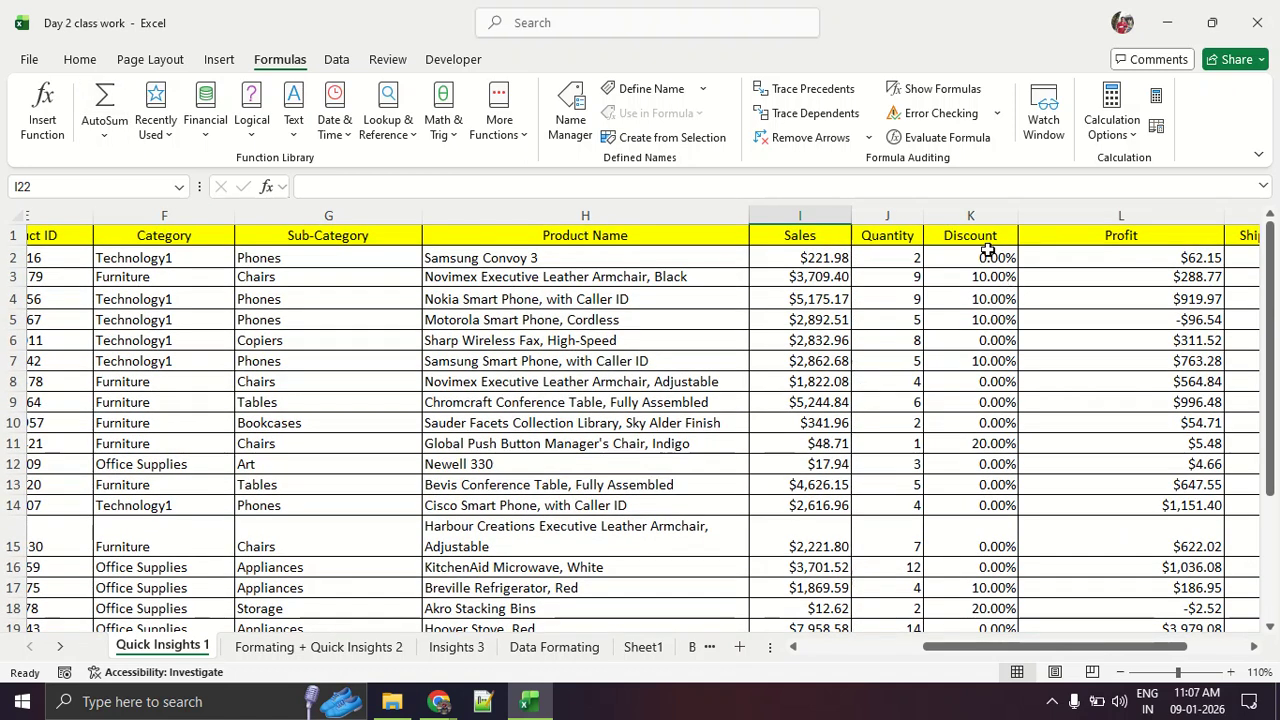
{"action": "scroll", "coordinate": [966, 394], "scroll_direction": "down", "scroll_amount": 1}
{"action": "scroll", "coordinate": [966, 394], "scroll_direction": "down", "scroll_amount": 2}
{"action": "left_click", "coordinate": [970, 464]}
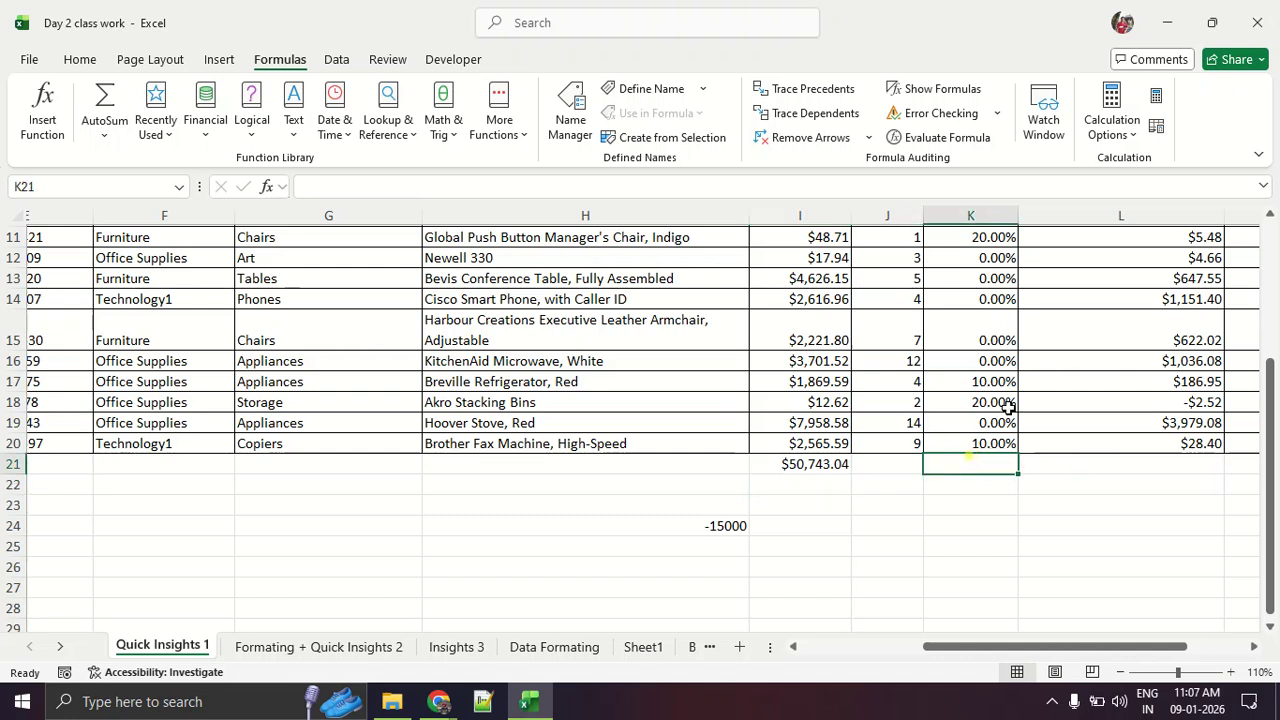
{"action": "left_click", "coordinate": [114, 128]}
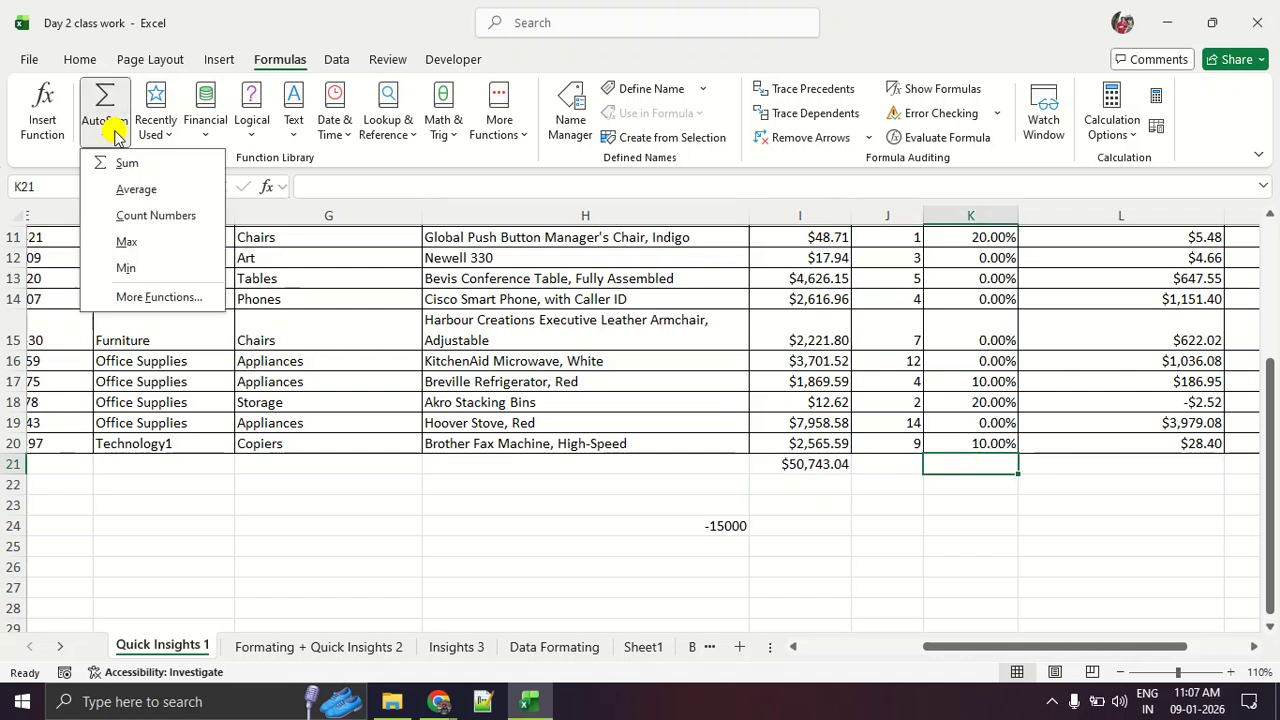
{"action": "left_click", "coordinate": [132, 189]}
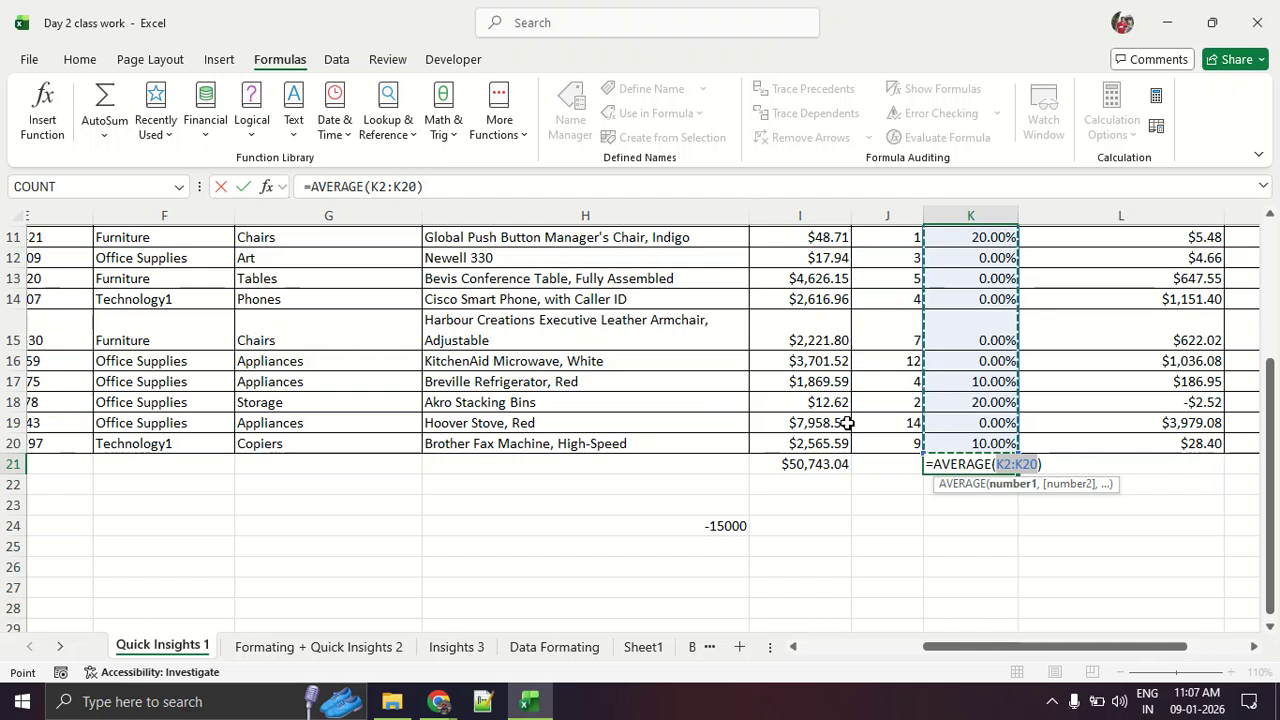
{"action": "scroll", "coordinate": [869, 408], "scroll_direction": "up", "scroll_amount": 3}
{"action": "key", "text": "Return"}
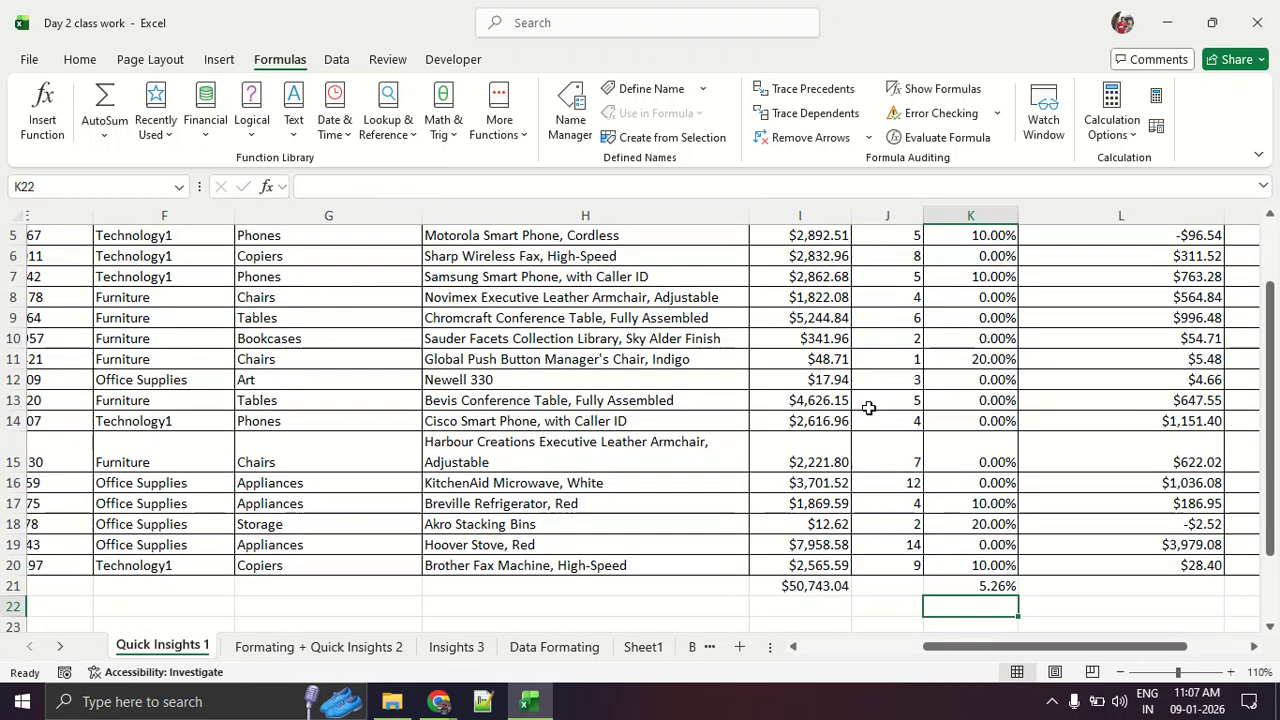
{"action": "scroll", "coordinate": [867, 408], "scroll_direction": "down", "scroll_amount": 1}
{"action": "left_click", "coordinate": [957, 476]}
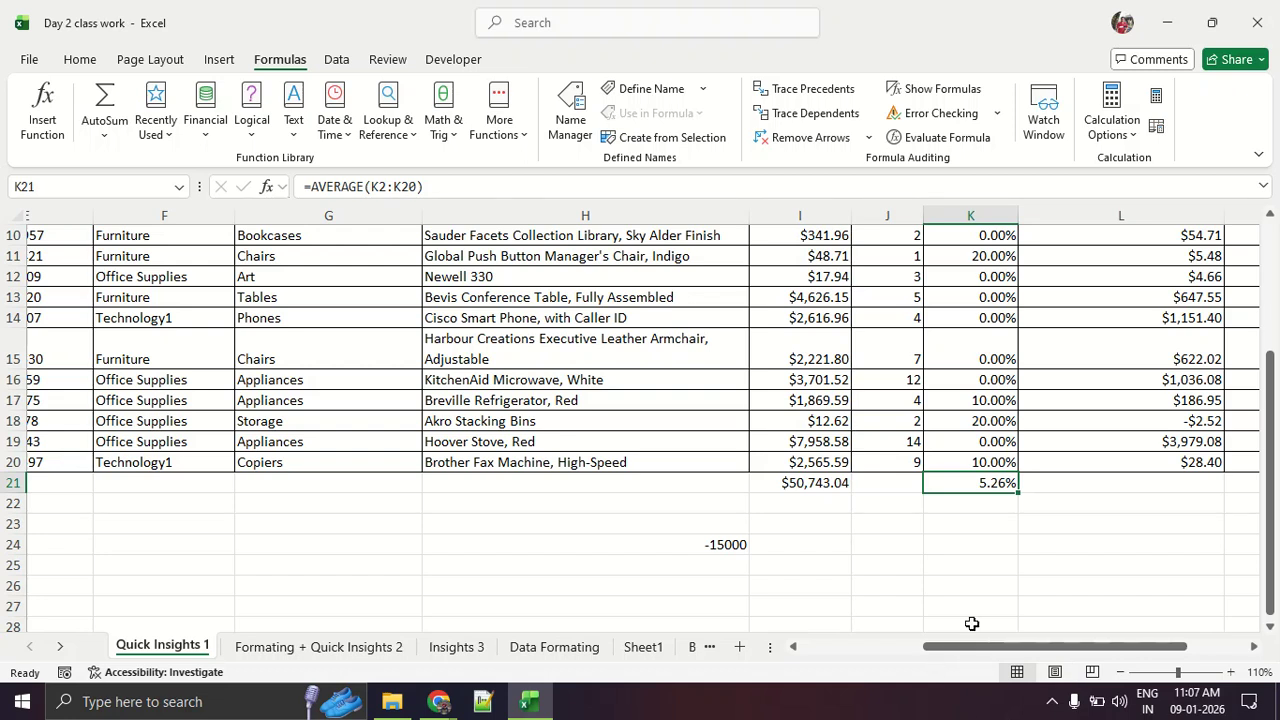
Examine the entries in the Category column, including cells F3, F5 and F9
{"action": "scroll", "coordinate": [1108, 652], "scroll_direction": "right", "scroll_amount": 1}
{"action": "left_click_drag", "start_coordinate": [1108, 652], "coordinate": [908, 645]}
{"action": "scroll", "coordinate": [495, 463], "scroll_direction": "up", "scroll_amount": 3}
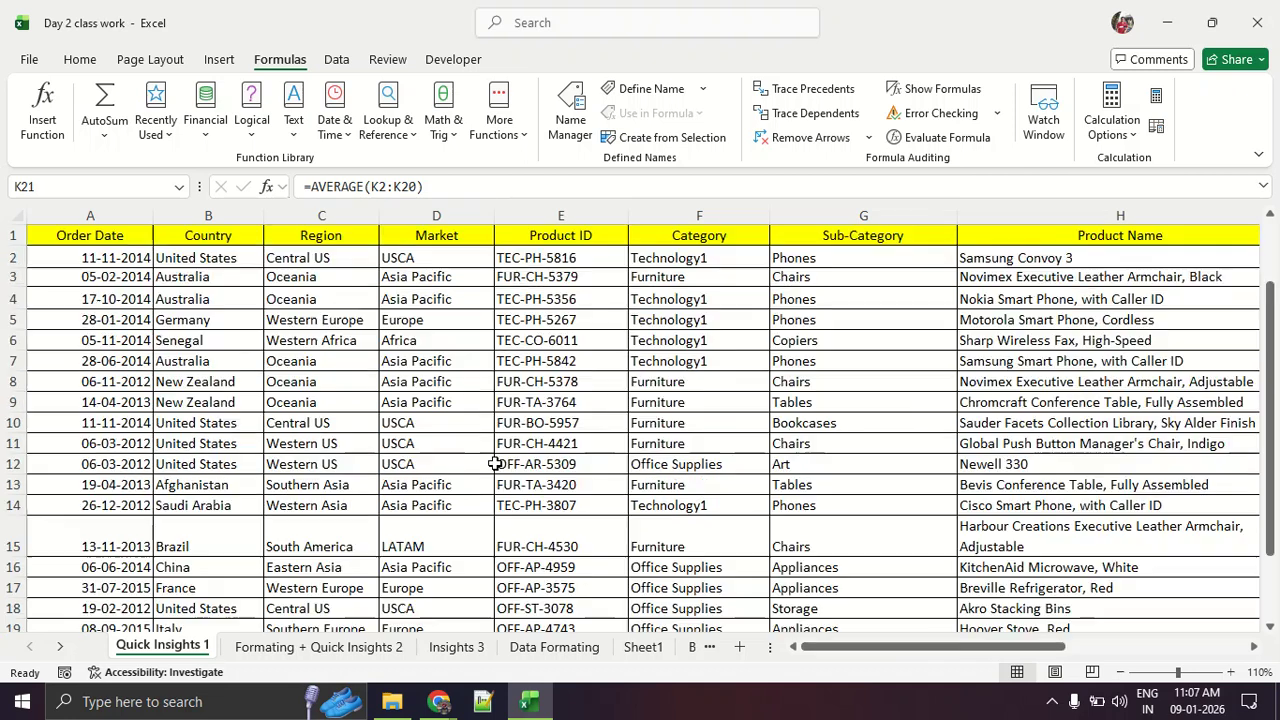
{"action": "scroll", "coordinate": [286, 432], "scroll_direction": "down", "scroll_amount": 3}
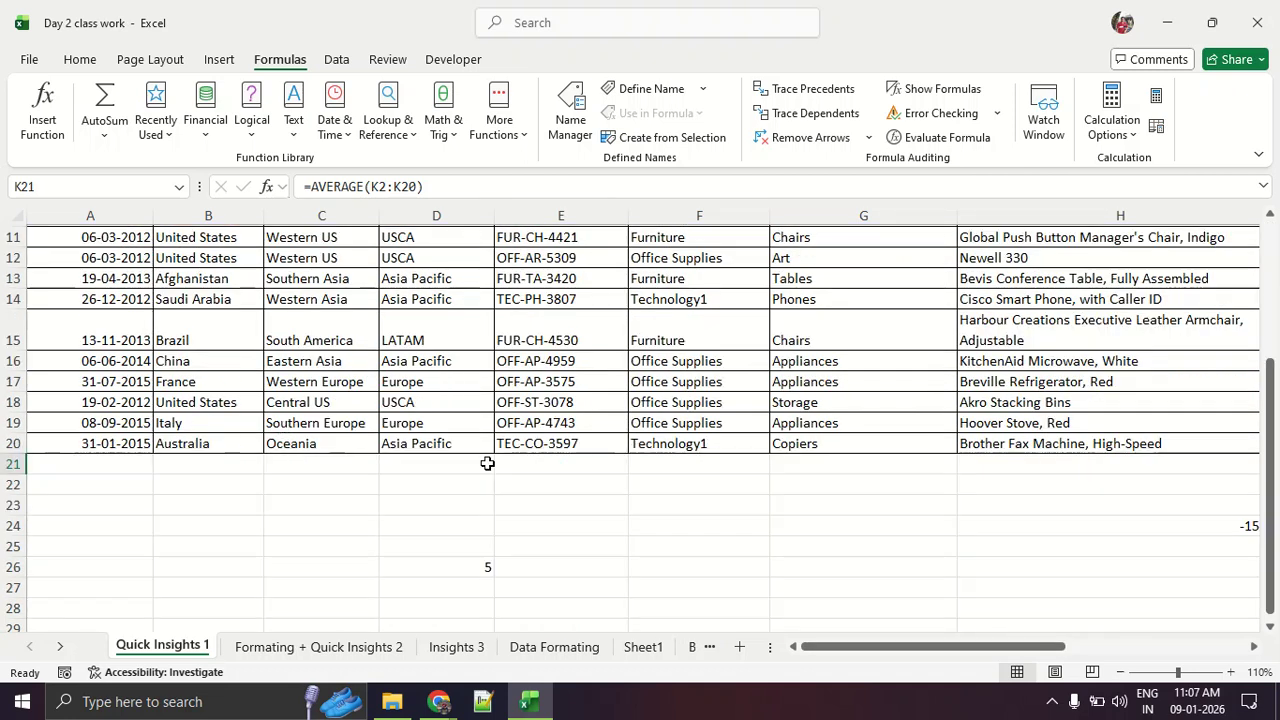
{"action": "scroll", "coordinate": [686, 474], "scroll_direction": "up", "scroll_amount": 4}
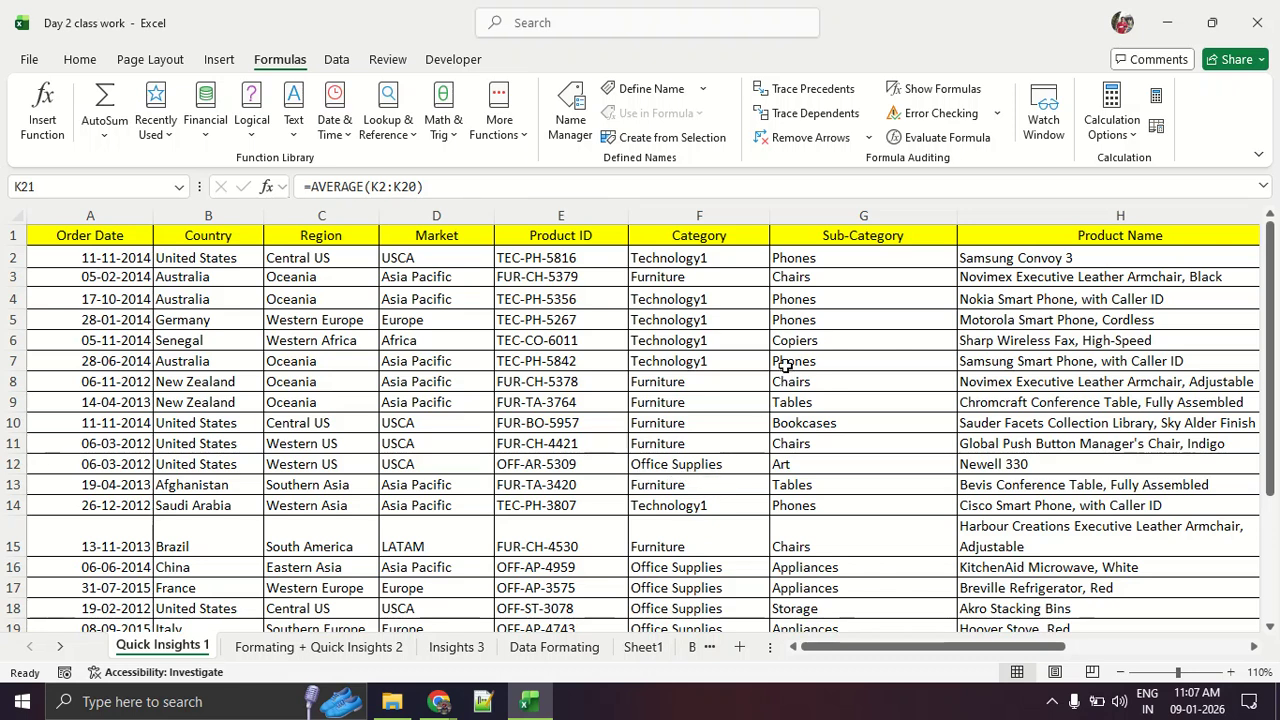
{"action": "left_click", "coordinate": [668, 277]}
{"action": "left_click", "coordinate": [683, 320]}
{"action": "left_click", "coordinate": [686, 402]}
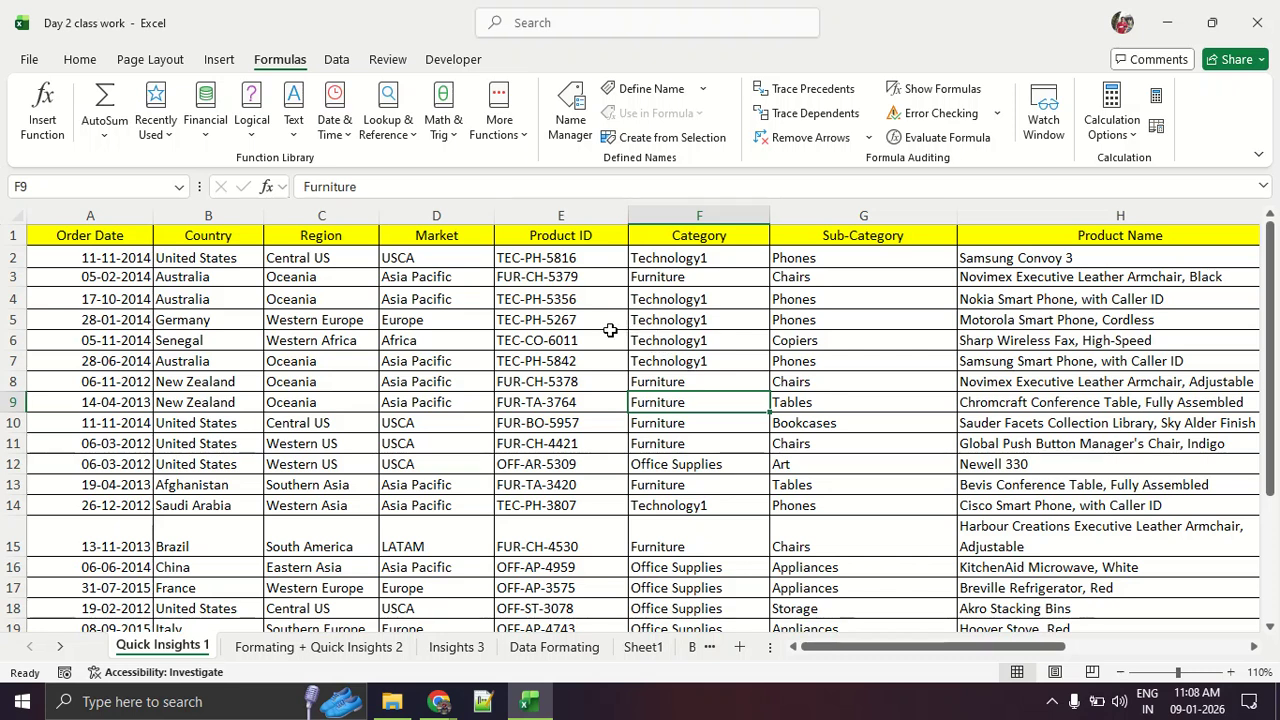
Select the Category column F and open the Replace dialog for it
{"action": "left_click", "coordinate": [96, 60]}
{"action": "mouse_move", "coordinate": [100, 30]}
{"action": "left_mouse_down"}
{"action": "mouse_move", "coordinate": [15, 75]}
{"action": "mouse_move", "coordinate": [80, 30]}
{"action": "mouse_move", "coordinate": [245, 72]}
{"action": "mouse_move", "coordinate": [618, 56]}
{"action": "mouse_move", "coordinate": [664, 100]}
{"action": "mouse_move", "coordinate": [646, 60]}
{"action": "mouse_move", "coordinate": [624, 56]}
{"action": "mouse_move", "coordinate": [765, 10]}
{"action": "mouse_move", "coordinate": [1068, 78]}
{"action": "mouse_move", "coordinate": [1070, 142]}
{"action": "mouse_move", "coordinate": [1100, 96]}
{"action": "mouse_move", "coordinate": [1090, 72]}
{"action": "left_mouse_up"}
{"action": "key", "text": "Escape"}
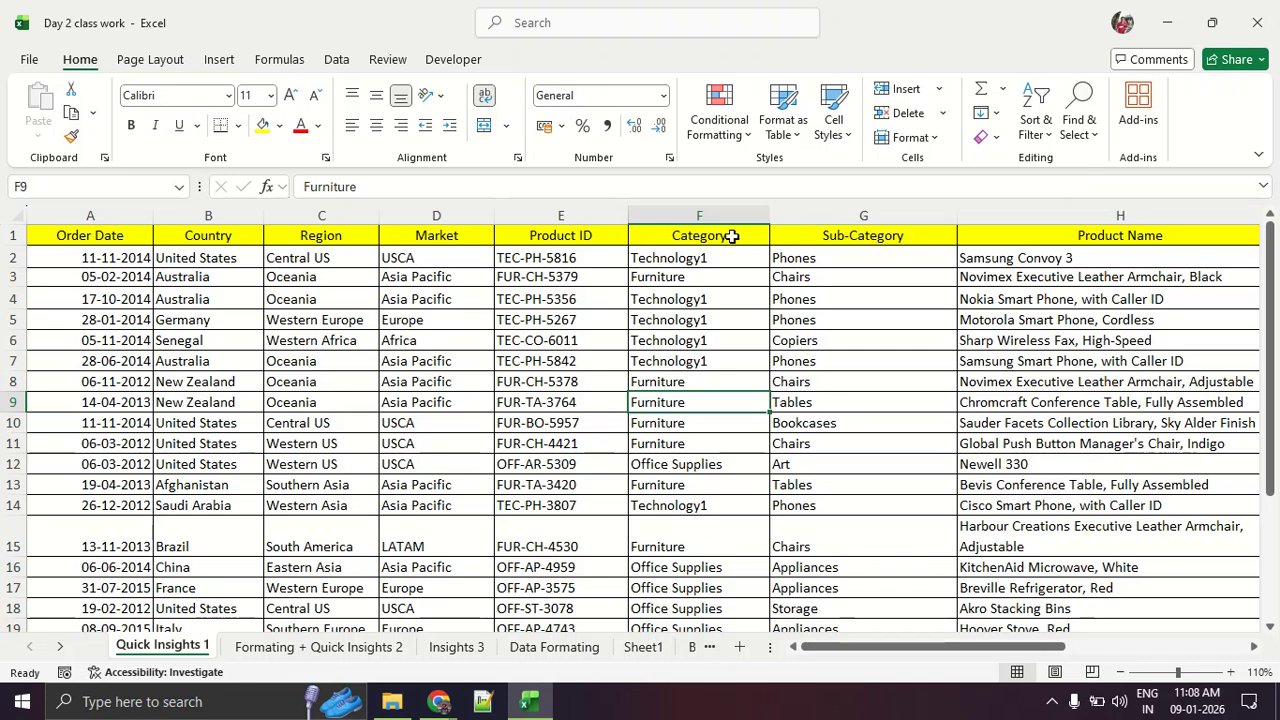
{"action": "left_click", "coordinate": [698, 213]}
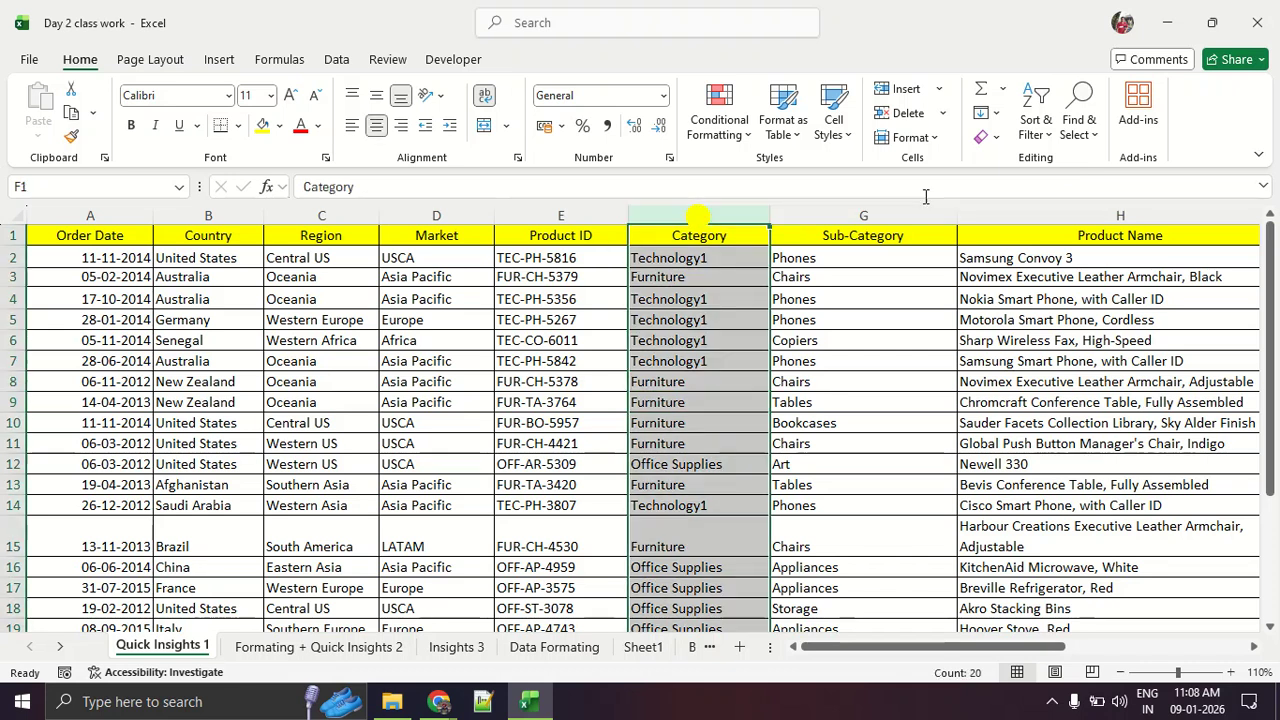
{"action": "left_click", "coordinate": [1077, 134]}
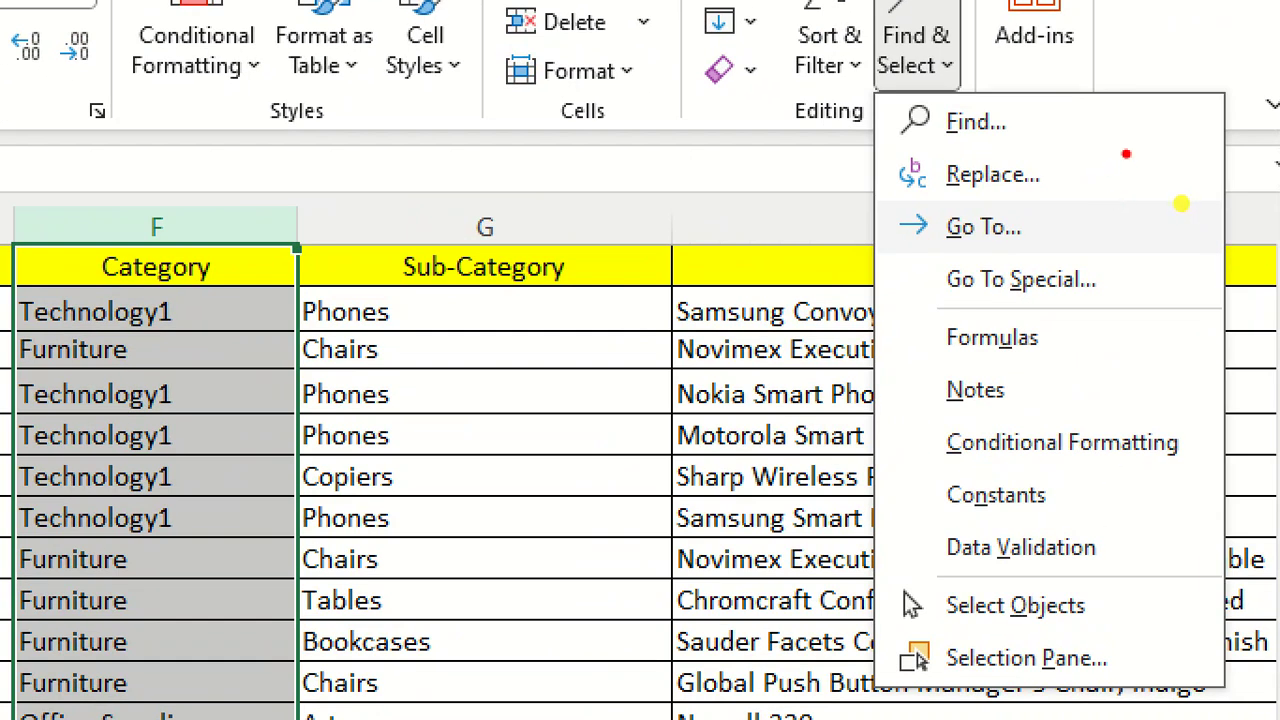
{"action": "mouse_move", "coordinate": [1126, 154]}
{"action": "left_mouse_down"}
{"action": "mouse_move", "coordinate": [857, 214]}
{"action": "mouse_move", "coordinate": [1126, 150]}
{"action": "left_mouse_up"}
{"action": "key", "text": "Escape"}
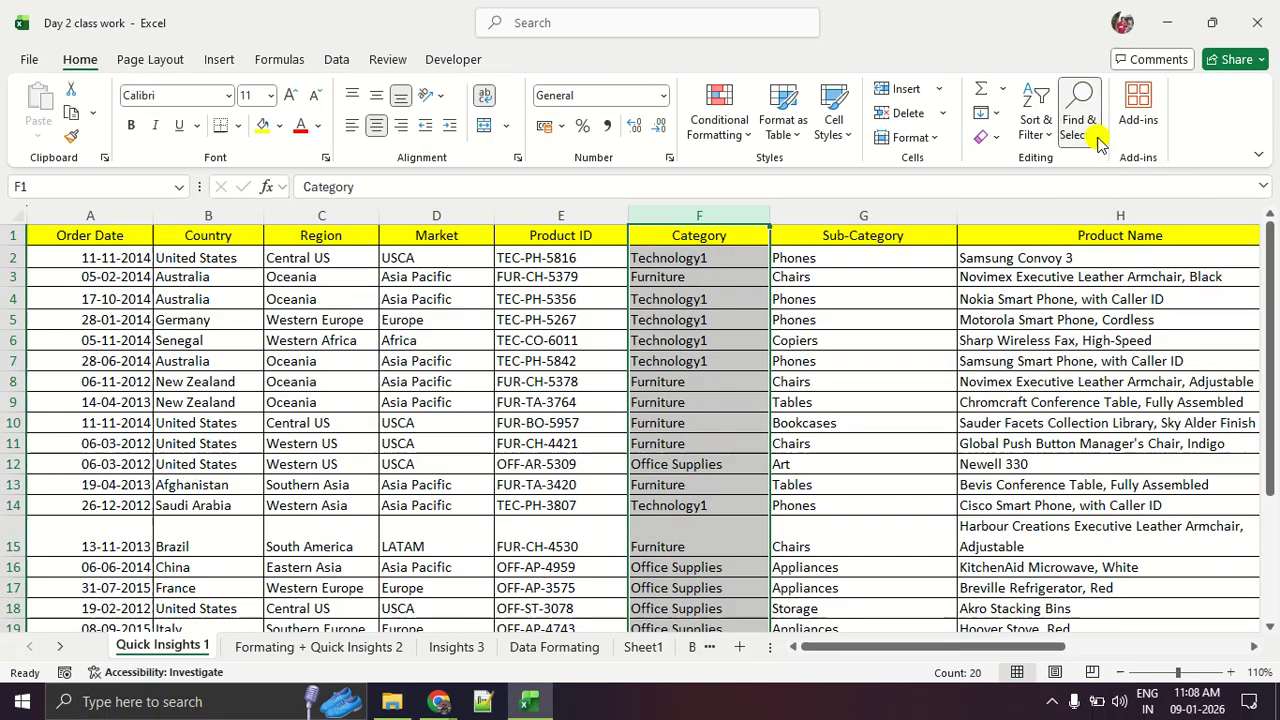
{"action": "left_click", "coordinate": [1098, 138]}
{"action": "left_click", "coordinate": [1116, 189]}
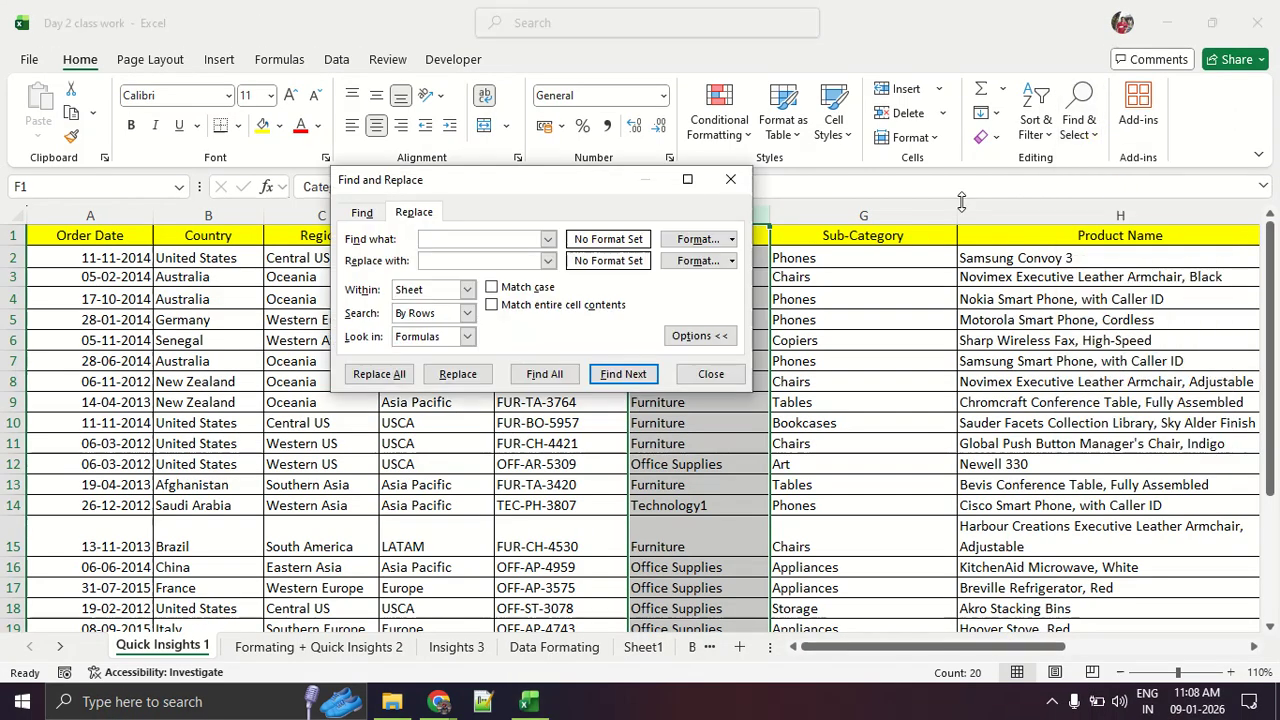
Replace every Technology1 entry in the Category column with Technology and close the dialog
{"action": "left_click_drag", "start_coordinate": [486, 177], "coordinate": [815, 312]}
{"action": "type", "text": "Technol"}
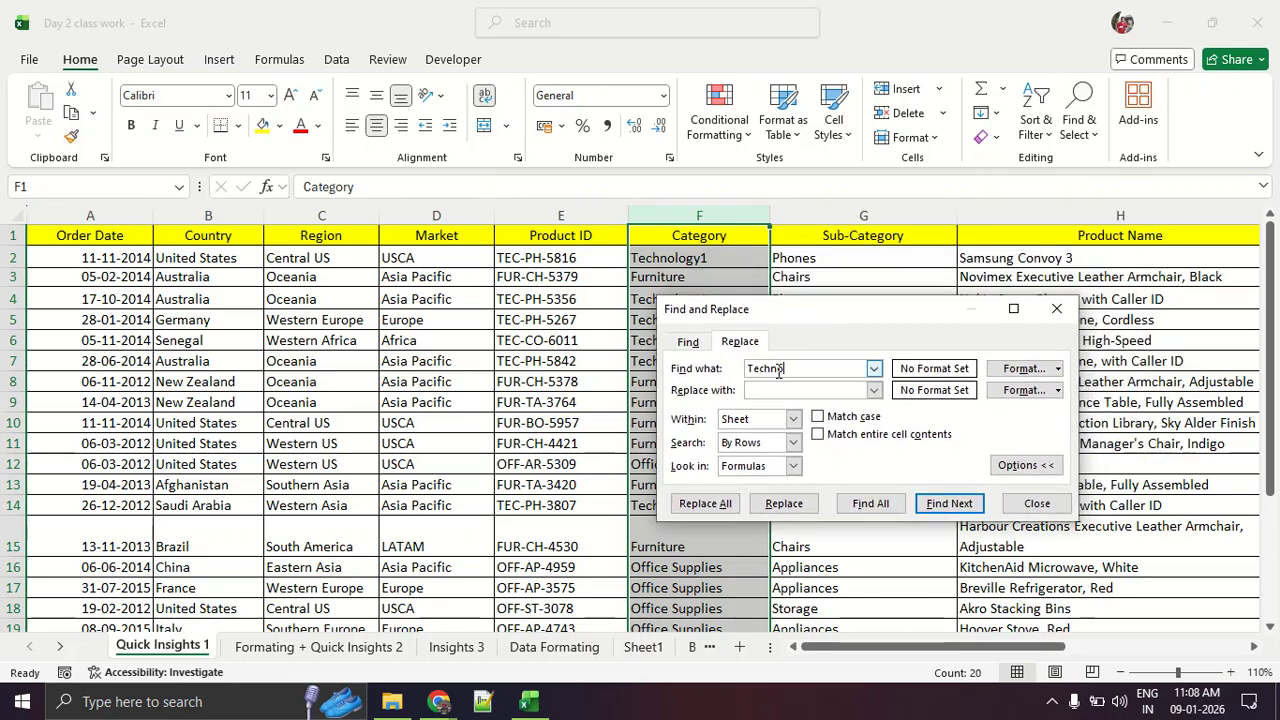
{"action": "type", "text": "ogy1"}
{"action": "double_click", "coordinate": [779, 369]}
{"action": "key", "text": "ctrl+c"}
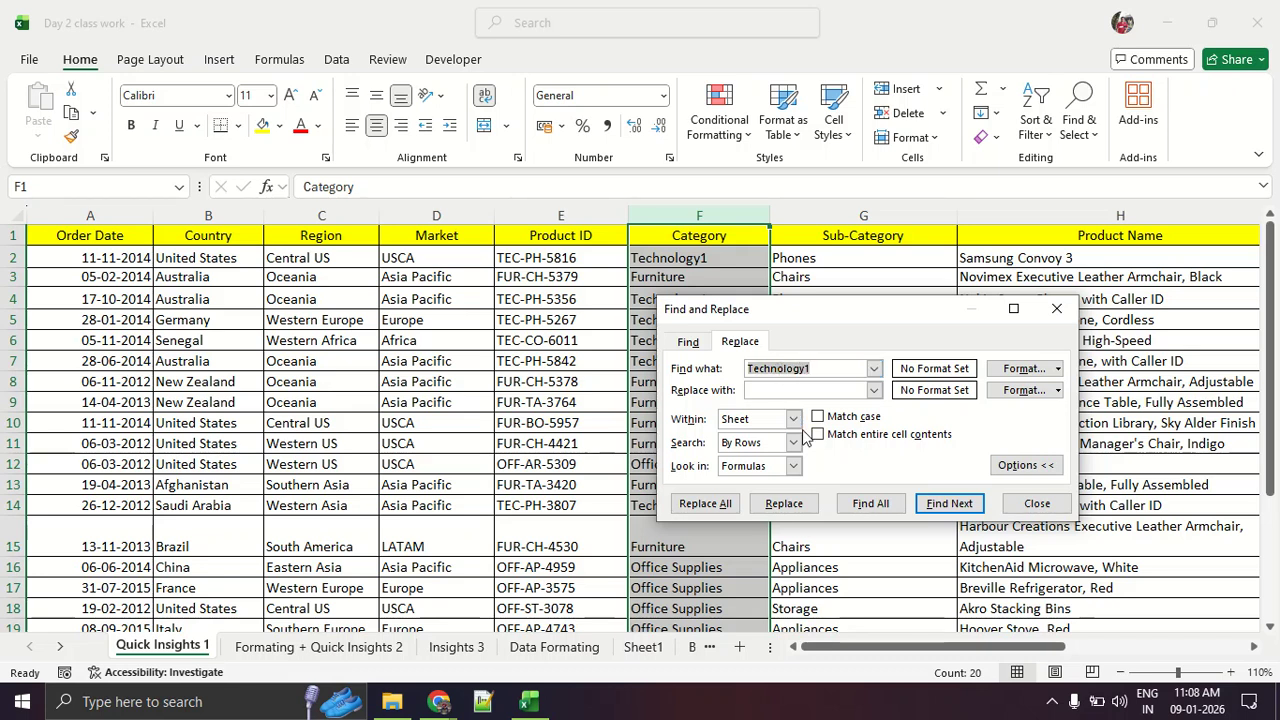
{"action": "left_click", "coordinate": [802, 391]}
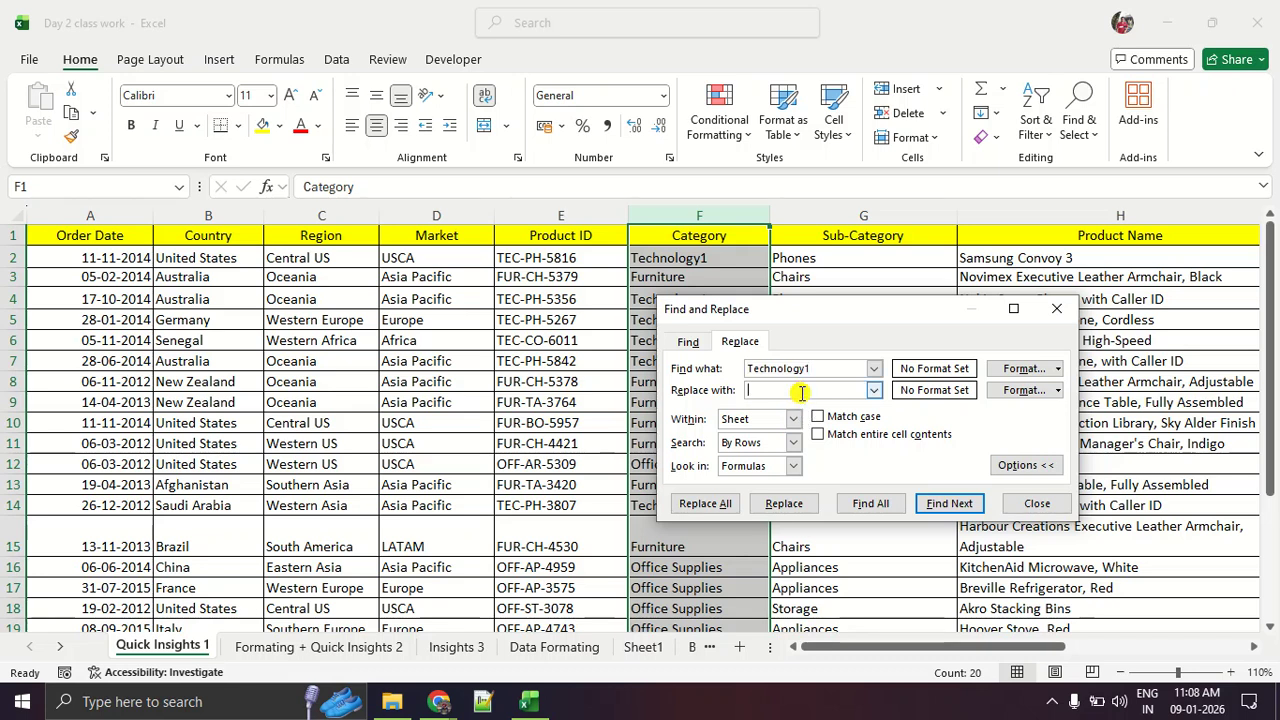
{"action": "key", "text": "ctrl+v"}
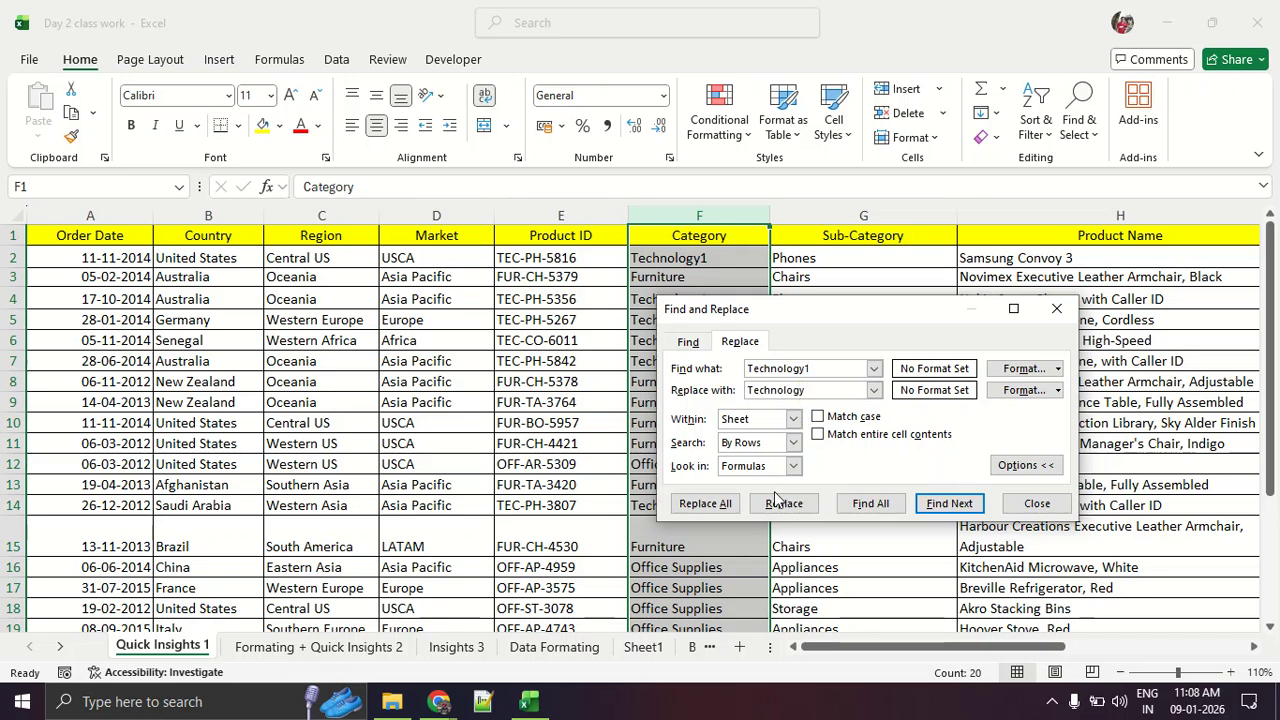
{"action": "left_click", "coordinate": [722, 503]}
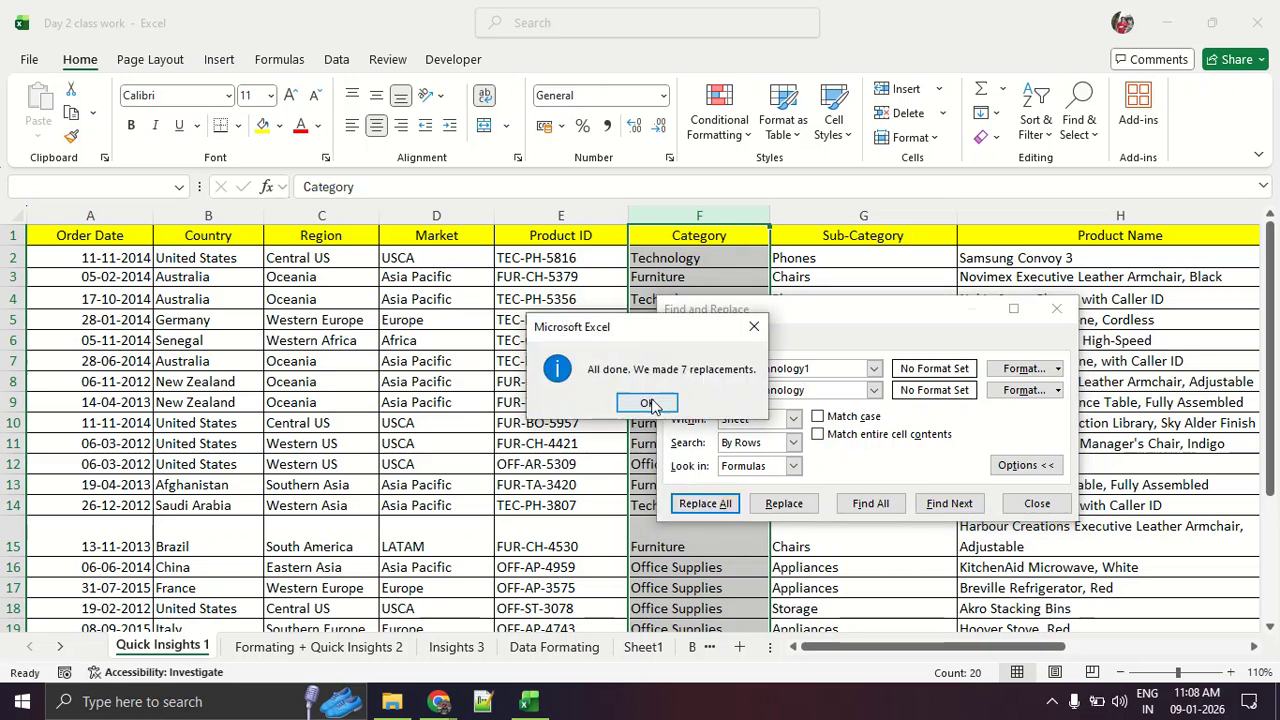
{"action": "left_click", "coordinate": [755, 328]}
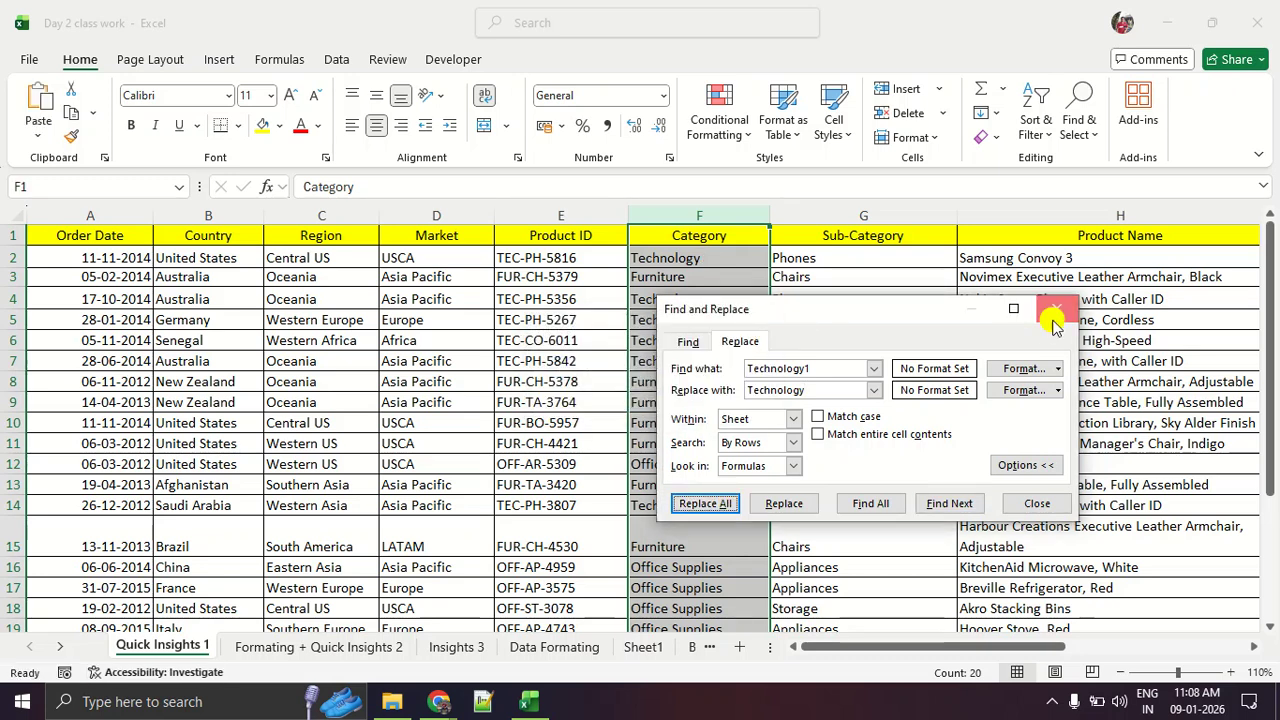
{"action": "left_click", "coordinate": [1054, 320]}
{"action": "left_click", "coordinate": [846, 356]}
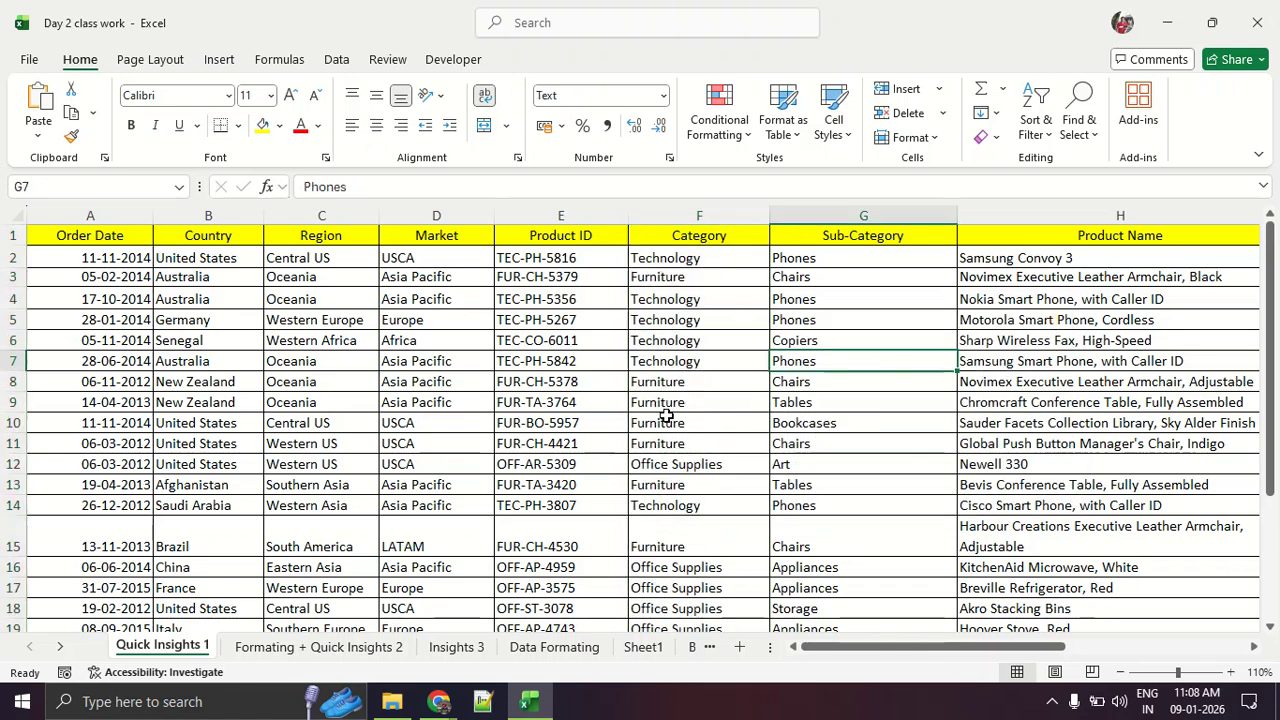
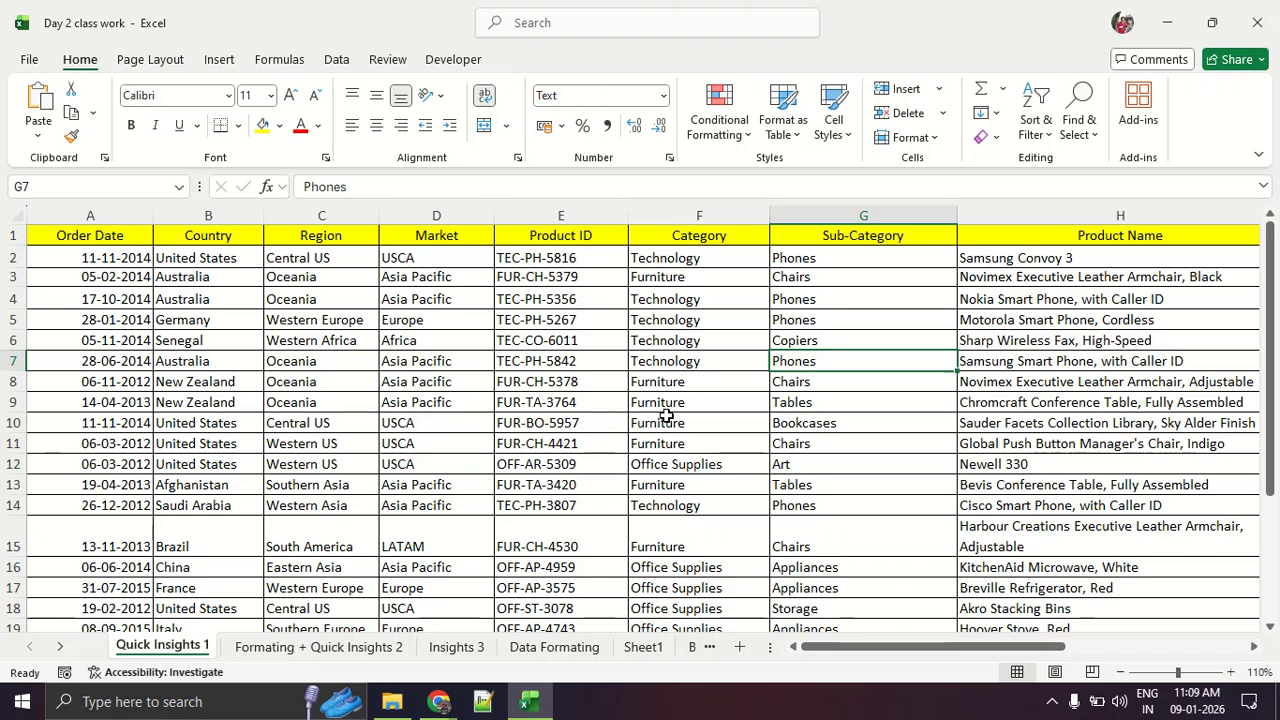
{"action": "left_click", "coordinate": [688, 420]}
{"action": "right_click", "coordinate": [694, 420]}
{"action": "key", "text": "Escape"}
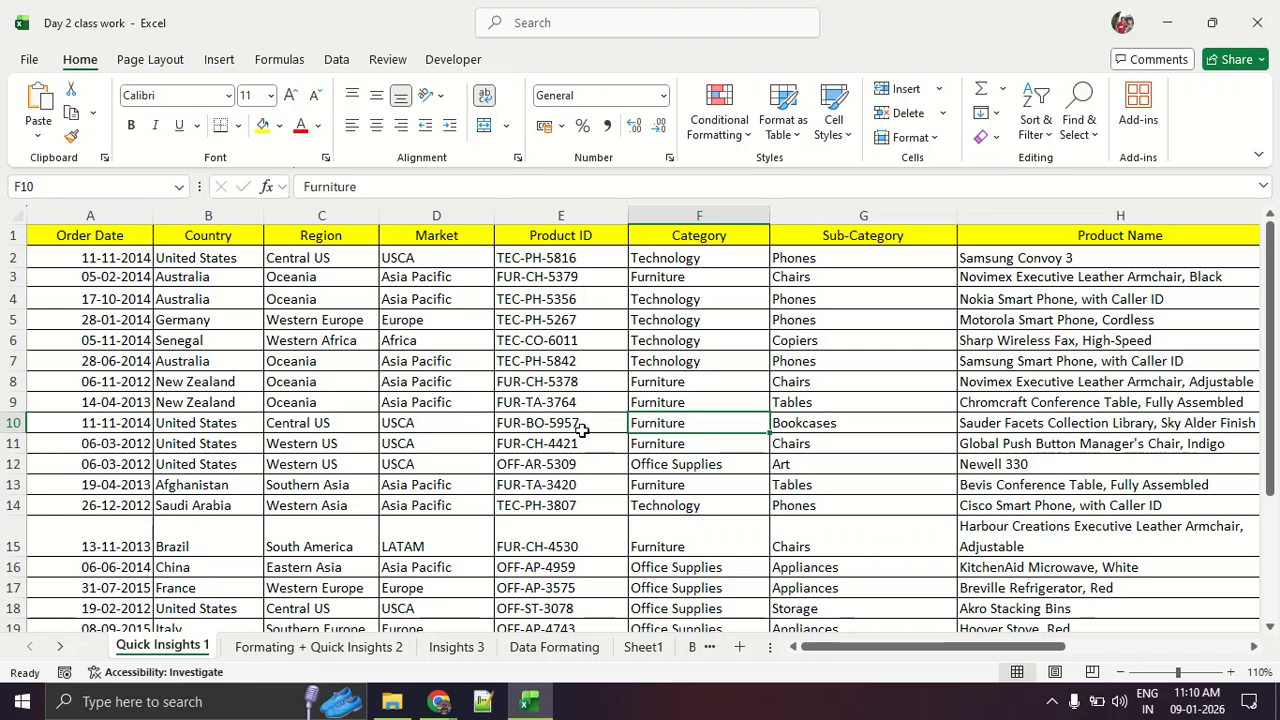
Clear the leftover practice values in the cells beneath the table in columns H to J
{"action": "scroll", "coordinate": [634, 443], "scroll_direction": "down", "scroll_amount": 3}
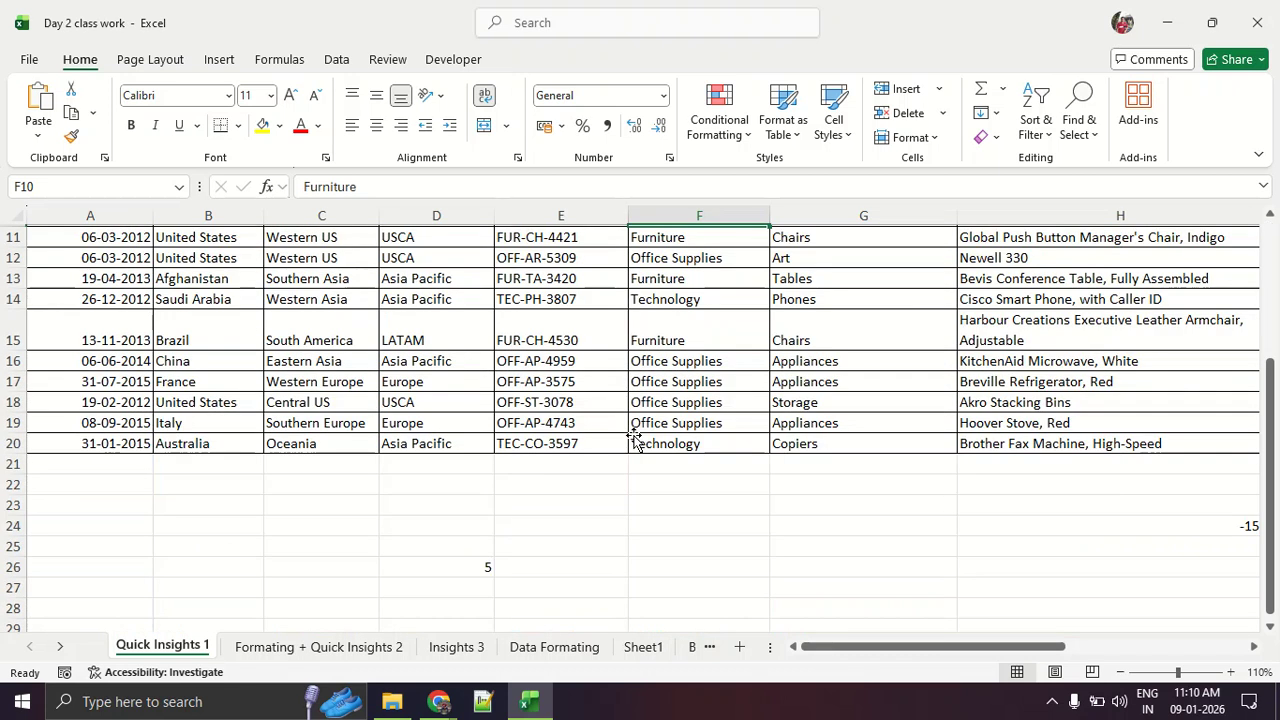
{"action": "left_click_drag", "start_coordinate": [929, 646], "coordinate": [1078, 651]}
{"action": "scroll", "coordinate": [566, 497], "scroll_direction": "down", "scroll_amount": 2}
{"action": "left_click_drag", "start_coordinate": [417, 405], "coordinate": [650, 495]}
{"action": "key", "text": "Delete"}
{"action": "left_click", "coordinate": [650, 495]}
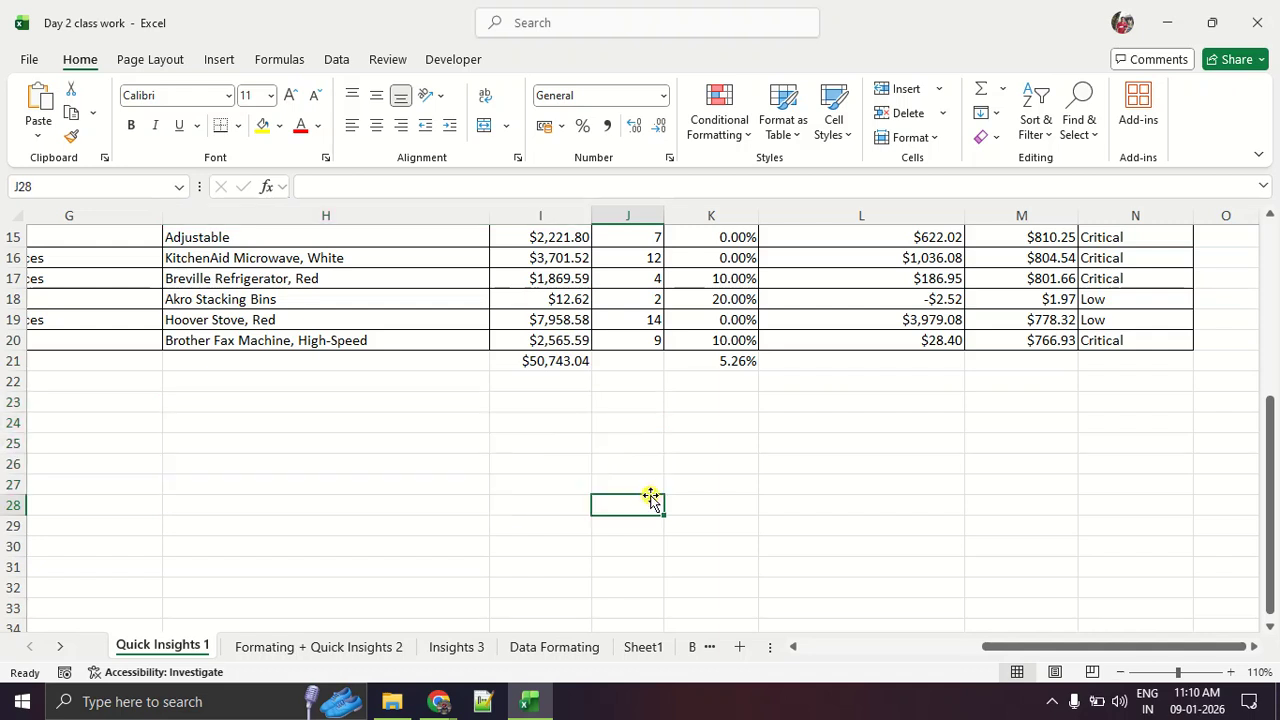
Clear the sales total and the discount average in row 21 beneath the table
{"action": "scroll", "coordinate": [651, 500], "scroll_direction": "up", "scroll_amount": 5}
{"action": "scroll", "coordinate": [651, 500], "scroll_direction": "down", "scroll_amount": 3}
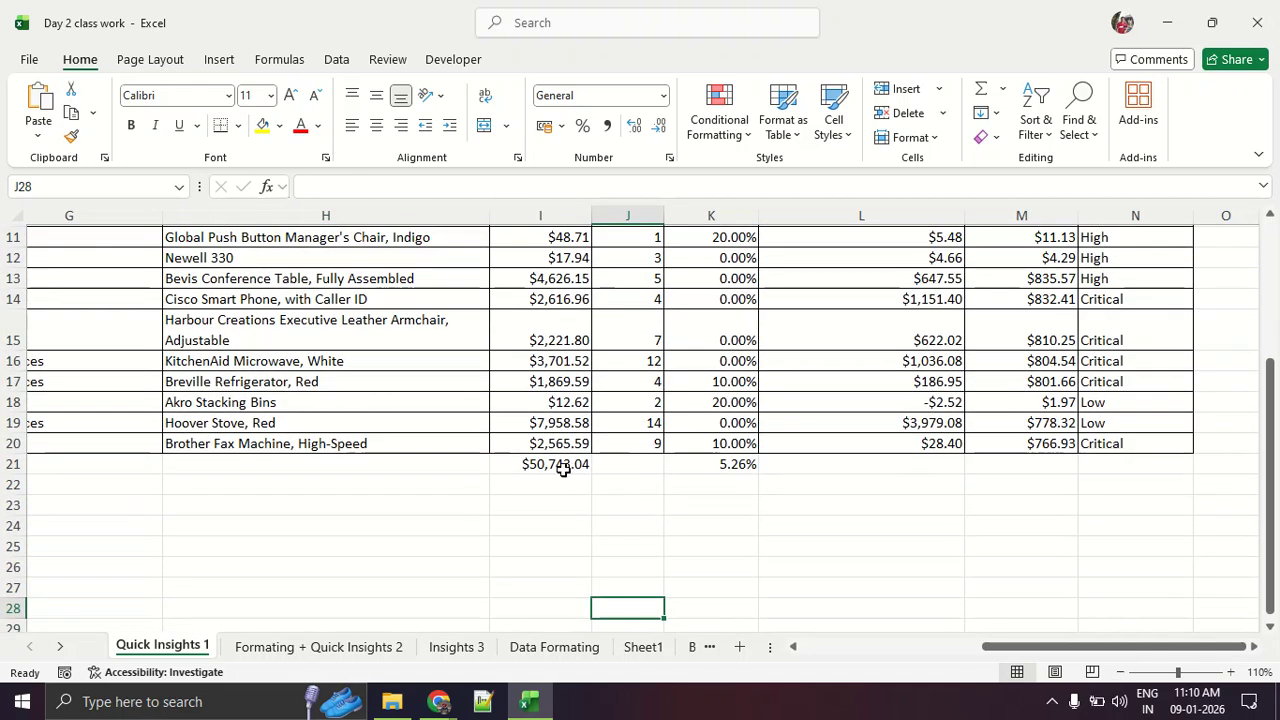
{"action": "left_click_drag", "start_coordinate": [540, 474], "coordinate": [823, 477]}
{"action": "key", "text": "Delete"}
{"action": "left_click", "coordinate": [742, 504]}
{"action": "scroll", "coordinate": [742, 504], "scroll_direction": "up", "scroll_amount": 3}
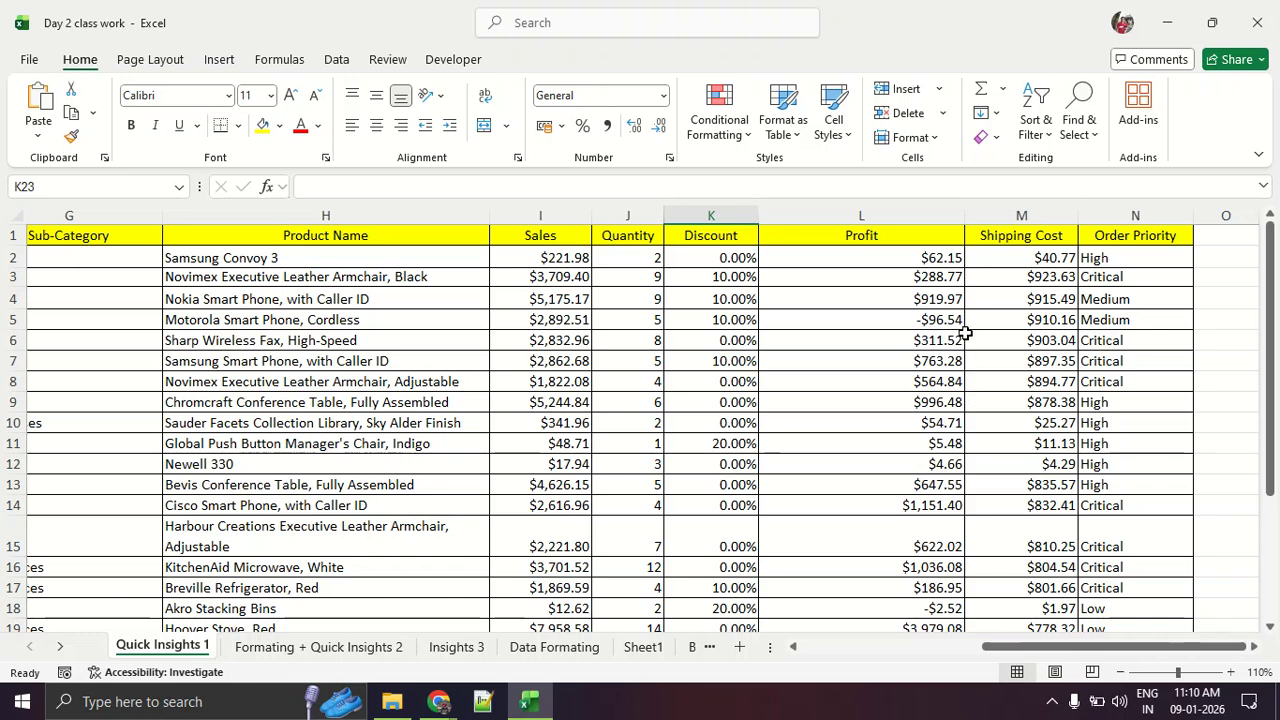
Examine the values in the Profit column cell by cell, including cells L5 and L18
{"action": "left_click", "coordinate": [849, 262]}
{"action": "left_click", "coordinate": [847, 268]}
{"action": "key", "text": "Down"}
{"action": "key", "text": "Down"}
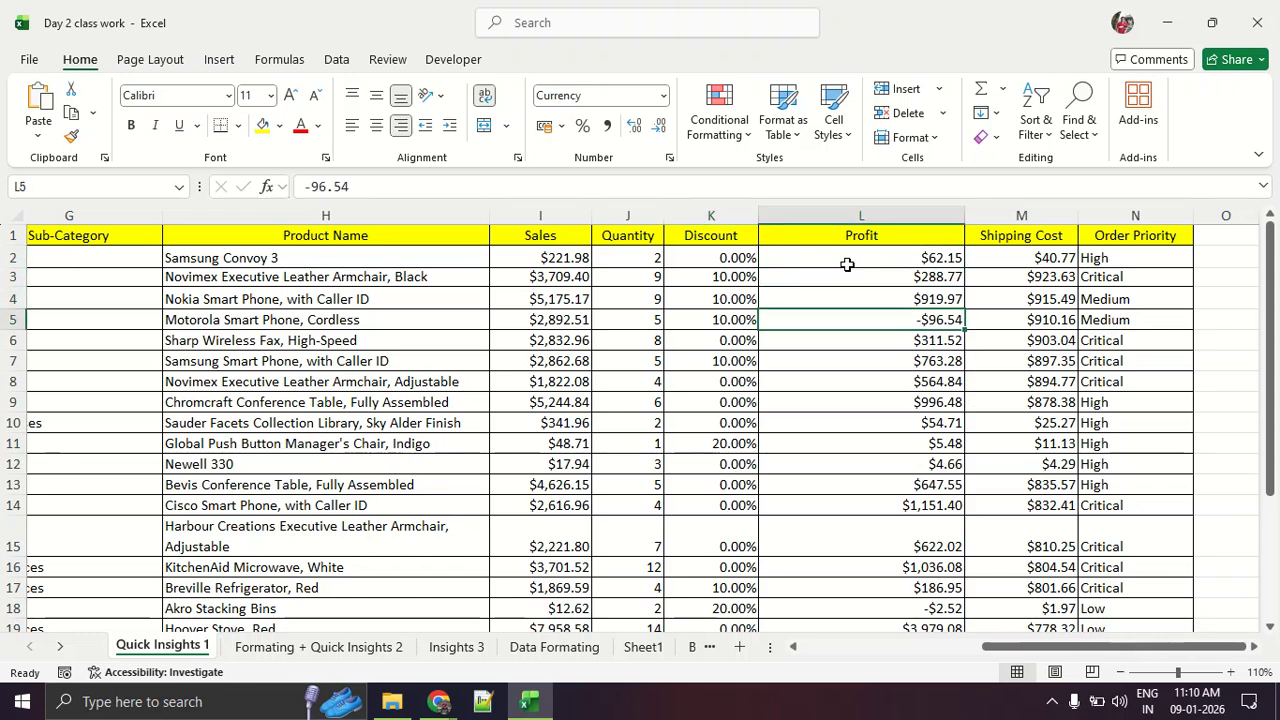
{"action": "key", "text": "Down"}
{"action": "key", "text": "Up"}
{"action": "key", "text": "Down"}
{"action": "key", "text": "Down"}
{"action": "key", "text": "Down"}
{"action": "key", "text": "Down"}
{"action": "key", "text": "Down"}
{"action": "key", "text": "Down"}
{"action": "key", "text": "Down"}
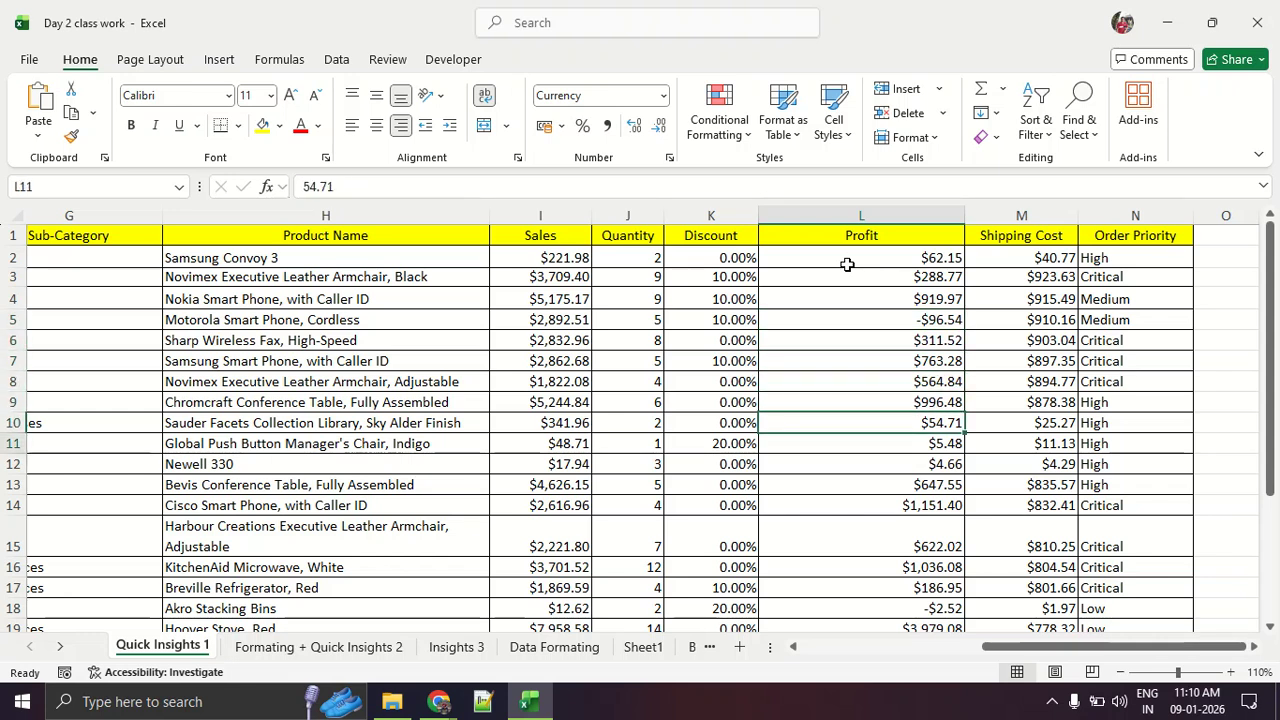
{"action": "key", "text": "Down"}
{"action": "key", "text": "Down"}
{"action": "key", "text": "Down"}
{"action": "key", "text": "Down"}
{"action": "key", "text": "Down"}
{"action": "key", "text": "Down"}
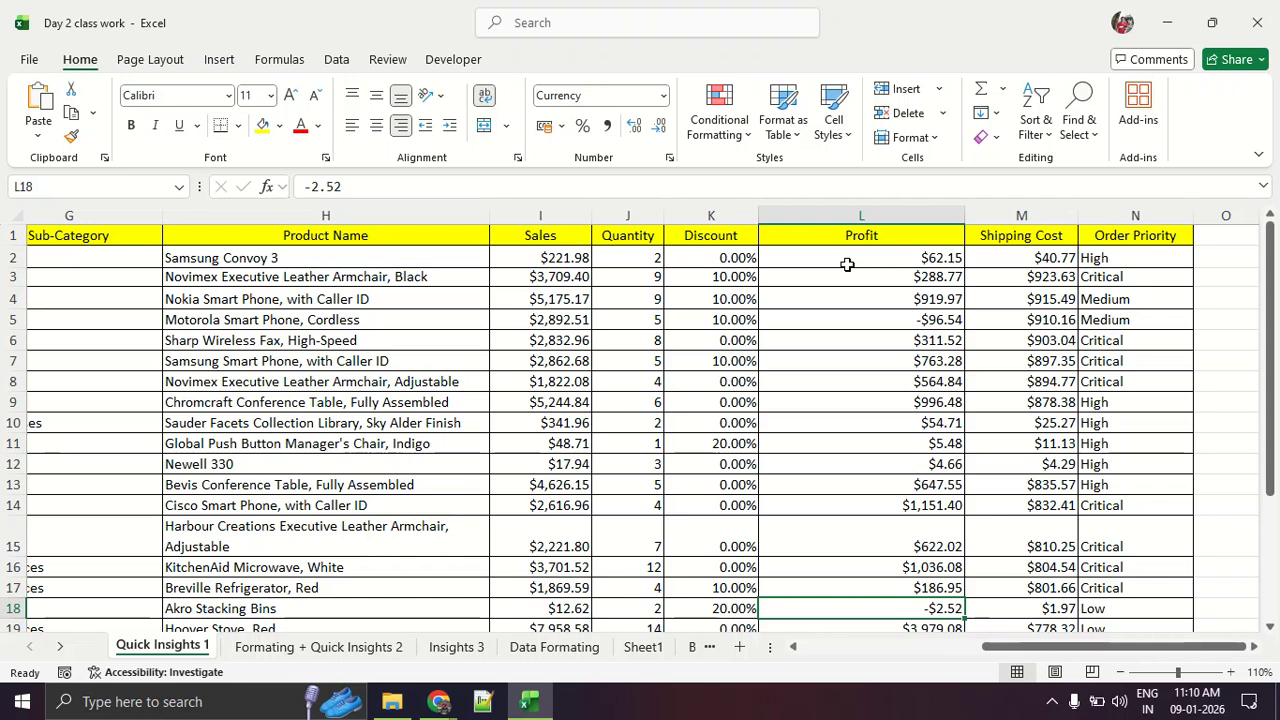
{"action": "key", "text": "Down"}
{"action": "key", "text": "Down"}
{"action": "key", "text": "Down"}
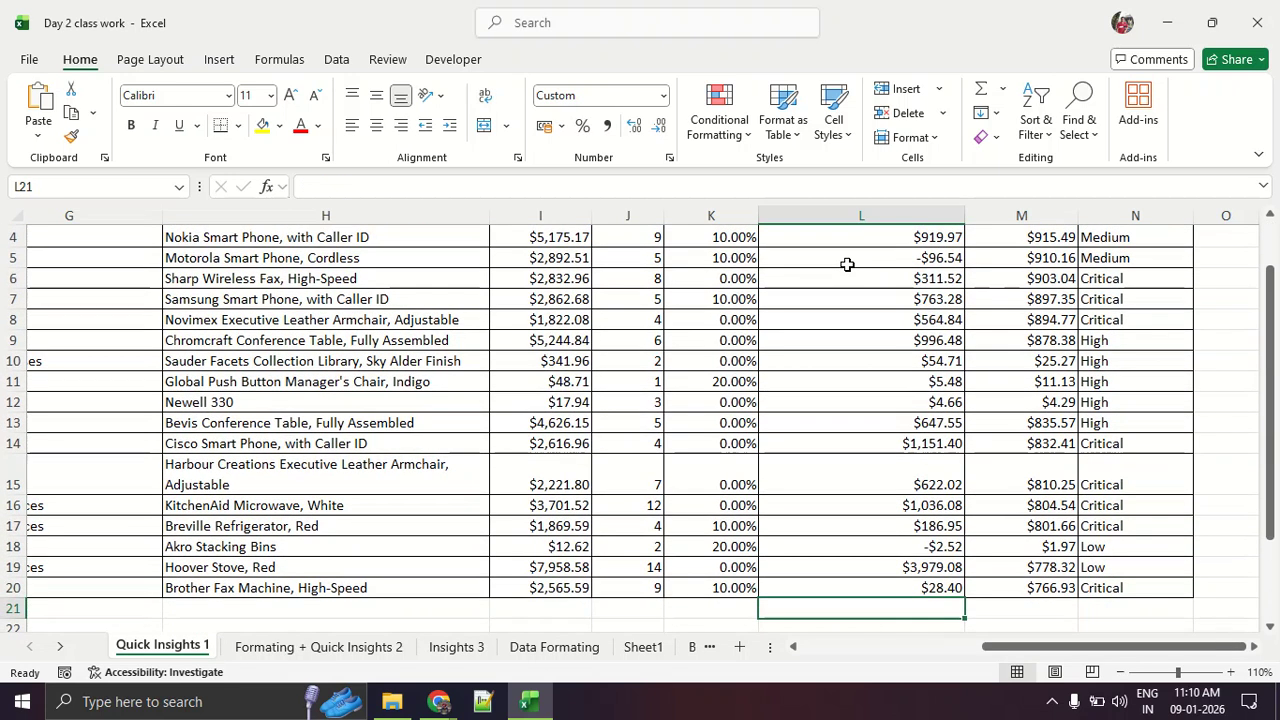
{"action": "key", "text": "Up"}
{"action": "key", "text": "Up"}
{"action": "key", "text": "Up"}
{"action": "key", "text": "Up"}
{"action": "key", "text": "Up"}
{"action": "key", "text": "Up"}
{"action": "key", "text": "Up"}
{"action": "key", "text": "Up"}
{"action": "key", "text": "Up"}
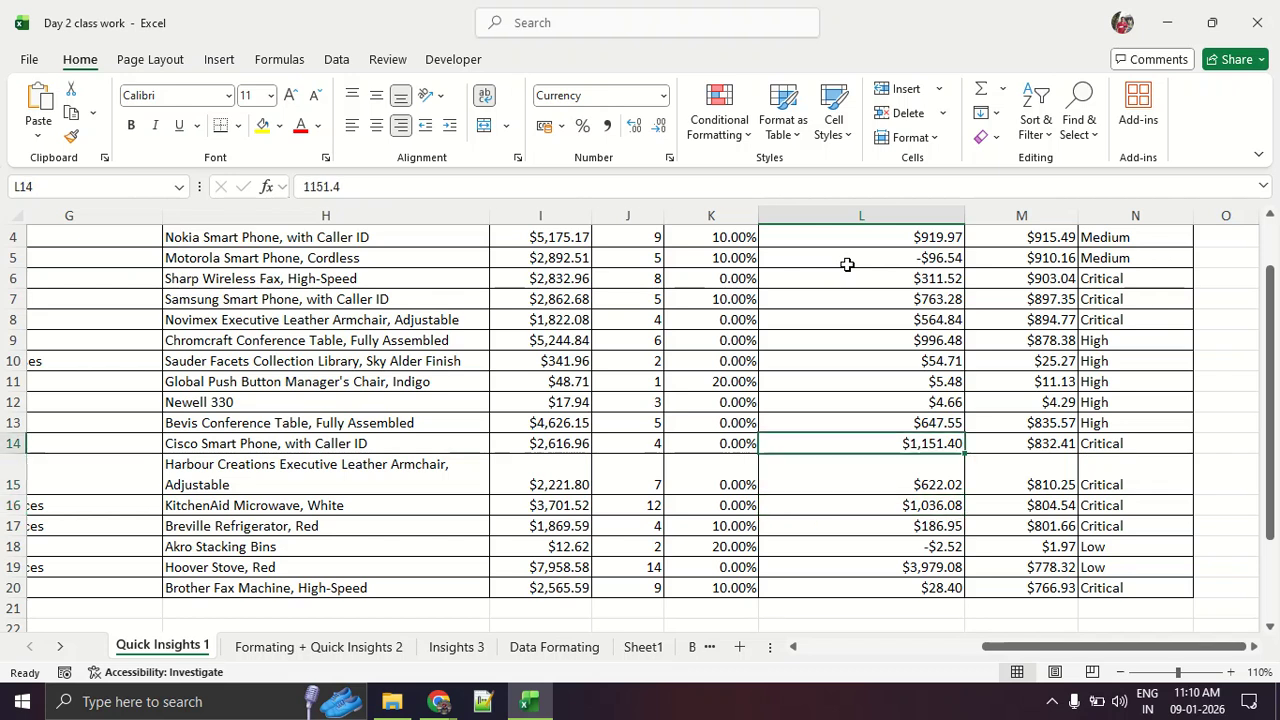
{"action": "key", "text": "Up"}
{"action": "key", "text": "Up"}
{"action": "key", "text": "Up"}
{"action": "key", "text": "Up"}
{"action": "key", "text": "Up"}
{"action": "key", "text": "Up"}
{"action": "key", "text": "Up"}
{"action": "key", "text": "Up"}
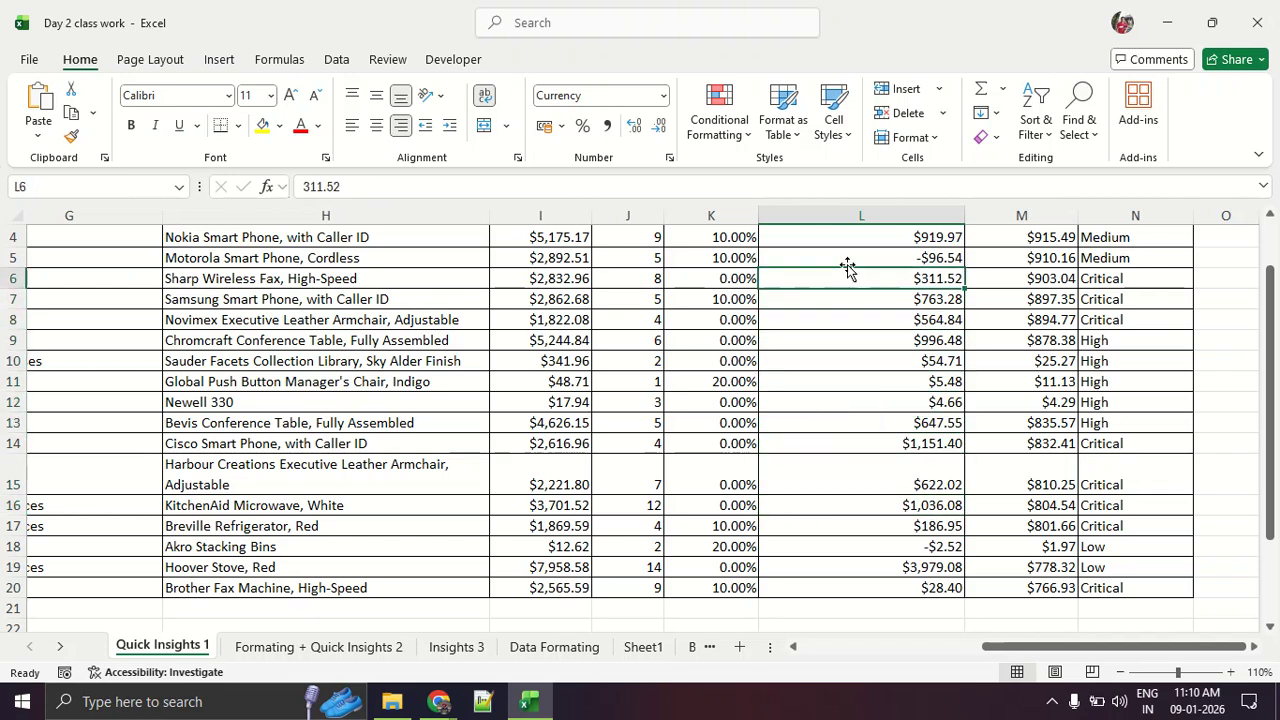
{"action": "key", "text": "Up"}
{"action": "key", "text": "Up"}
{"action": "key", "text": "Up"}
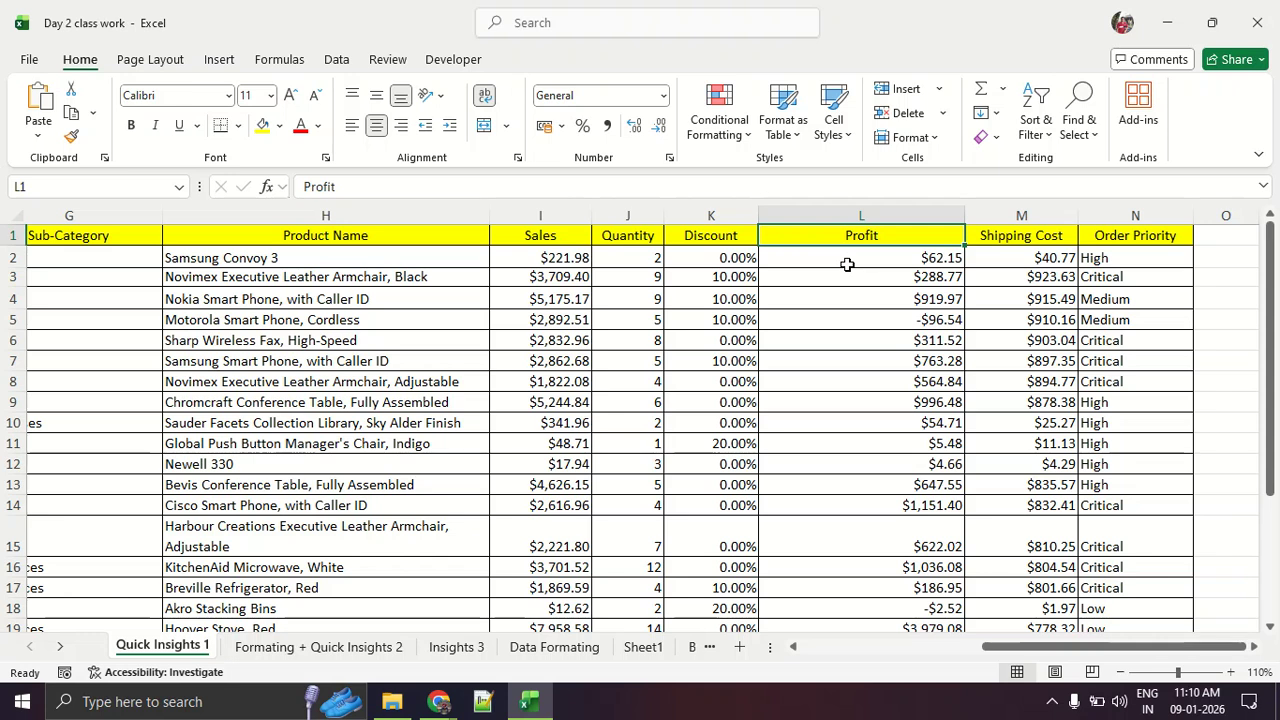
{"action": "key", "text": "Down"}
{"action": "key", "text": "Down"}
{"action": "key", "text": "Down"}
{"action": "key", "text": "Up"}
{"action": "key", "text": "Up"}
{"action": "key", "text": "Down"}
{"action": "key", "text": "Down"}
{"action": "key", "text": "Down"}
{"action": "key", "text": "Down"}
{"action": "key", "text": "Down"}
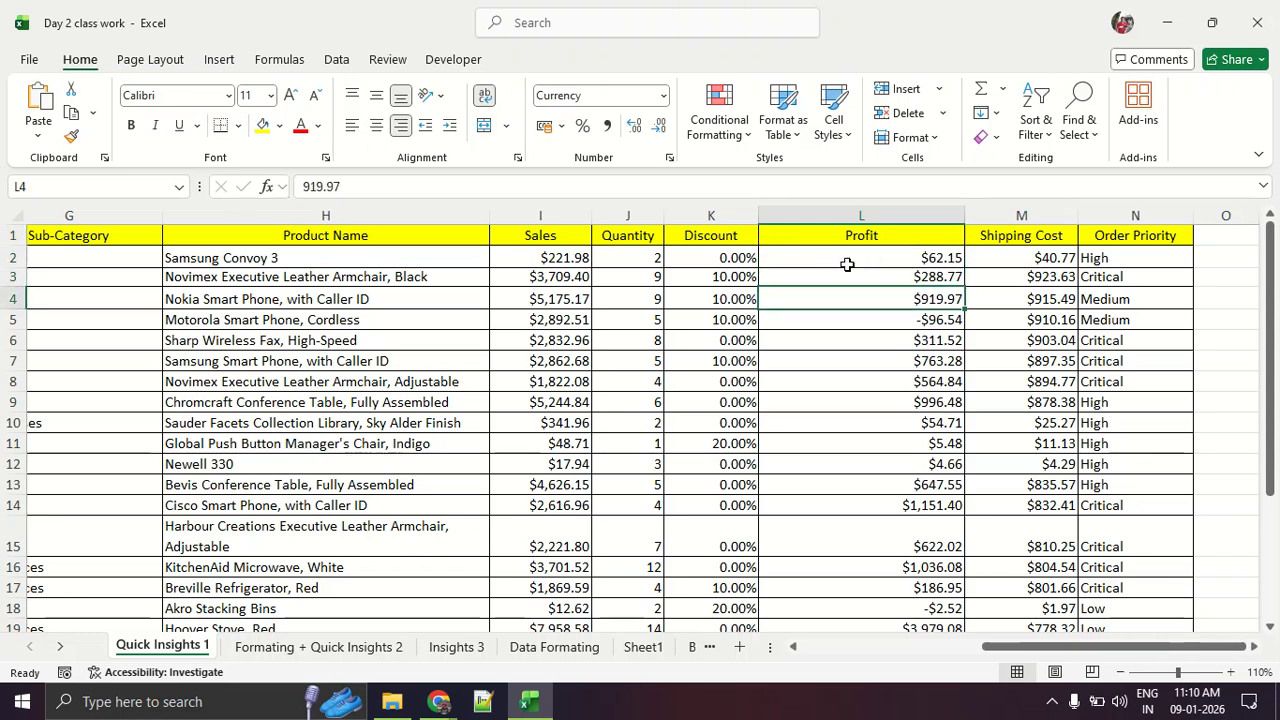
{"action": "key", "text": "Up"}
{"action": "key", "text": "Up"}
{"action": "key", "text": "Up"}
{"action": "key", "text": "Up"}
{"action": "key", "text": "Up"}
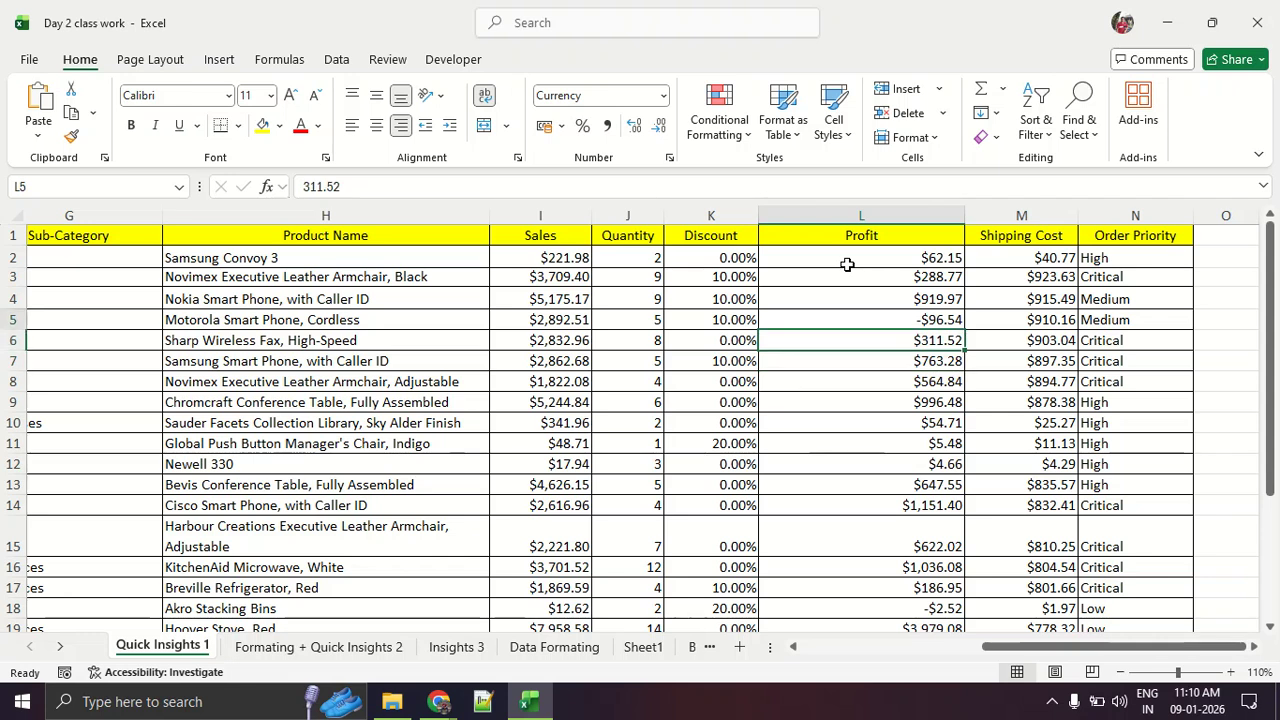
{"action": "key", "text": "Down"}
{"action": "key", "text": "Down"}
{"action": "key", "text": "Down"}
{"action": "key", "text": "Down"}
{"action": "key", "text": "Down"}
{"action": "key", "text": "Down"}
{"action": "key", "text": "Down"}
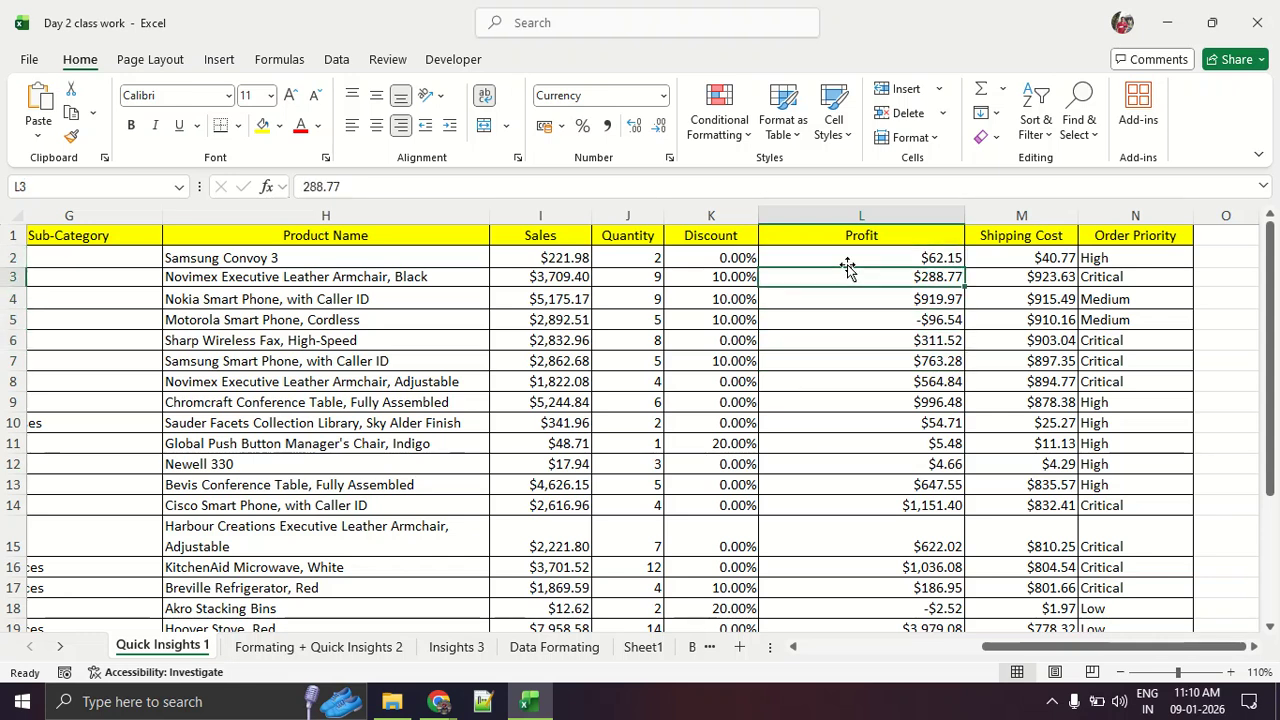
{"action": "key", "text": "Down"}
{"action": "key", "text": "Down"}
{"action": "key", "text": "Down"}
{"action": "key", "text": "Down"}
{"action": "key", "text": "Down"}
{"action": "key", "text": "Down"}
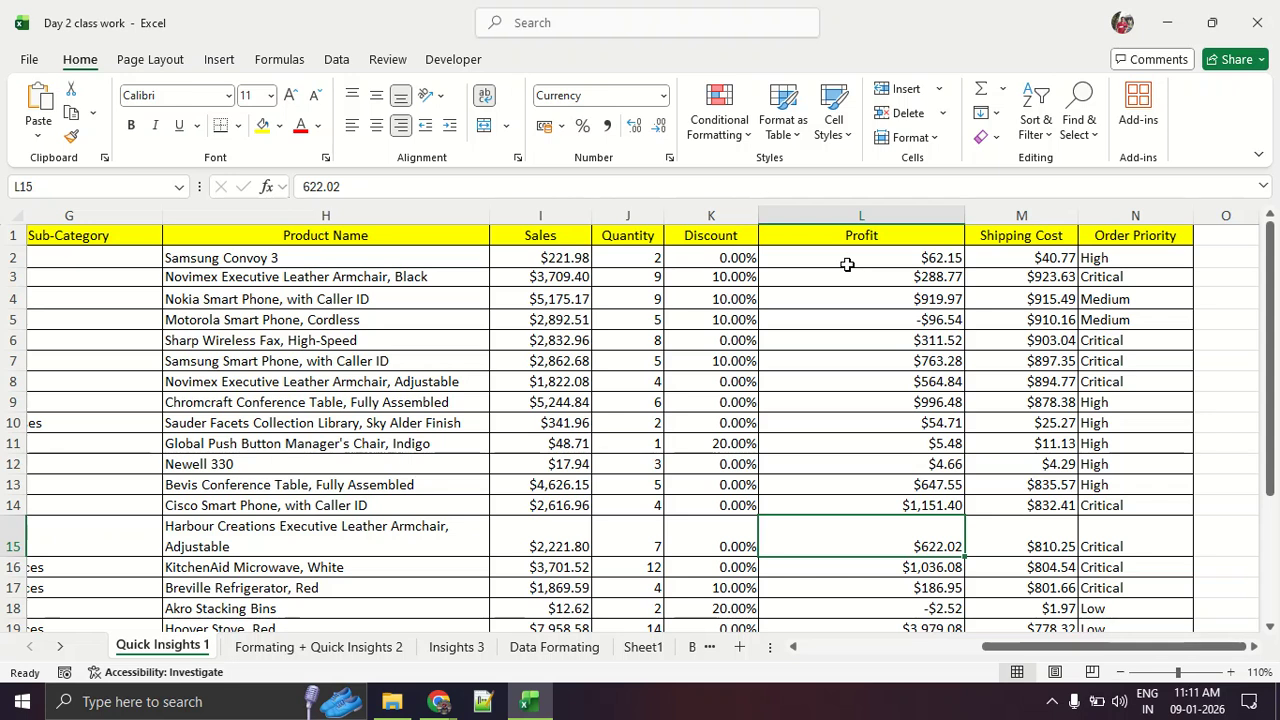
{"action": "key", "text": "Down"}
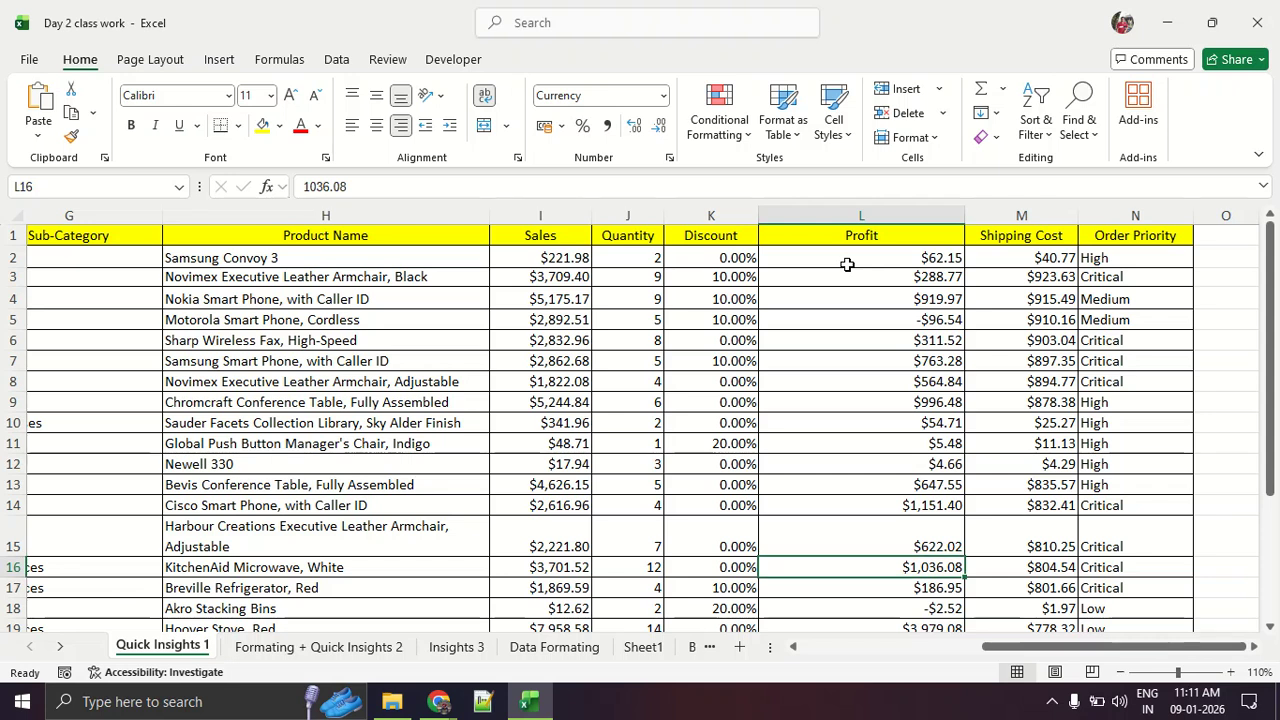
{"action": "key", "text": "Down"}
{"action": "key", "text": "Down"}
{"action": "key", "text": "Down"}
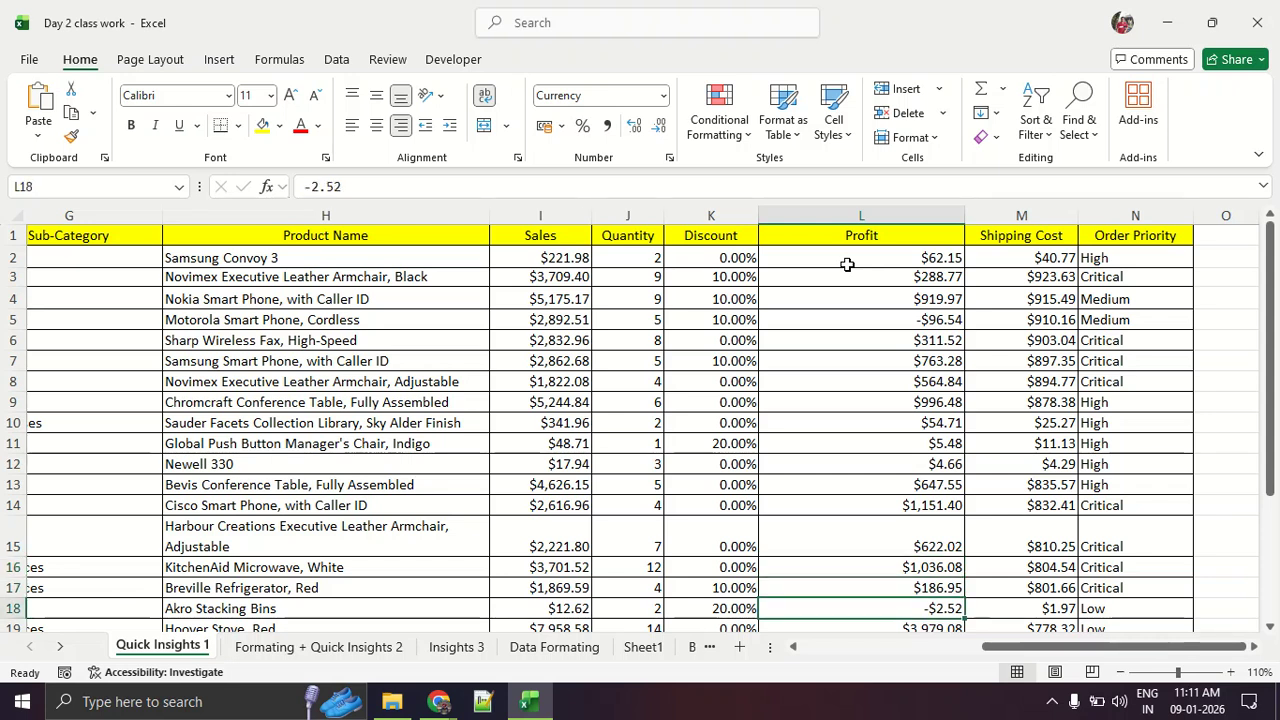
{"action": "key", "text": "Up"}
{"action": "key", "text": "Up"}
{"action": "key", "text": "Up"}
{"action": "key", "text": "Up"}
{"action": "key", "text": "Up"}
{"action": "key", "text": "Up"}
{"action": "key", "text": "Up"}
{"action": "key", "text": "Up"}
{"action": "key", "text": "Up"}
{"action": "key", "text": "Up"}
{"action": "key", "text": "Up"}
{"action": "key", "text": "Up"}
{"action": "key", "text": "Up"}
{"action": "key", "text": "Up"}
{"action": "key", "text": "Up"}
{"action": "key", "text": "Up"}
{"action": "key", "text": "Up"}
{"action": "key", "text": "Up"}
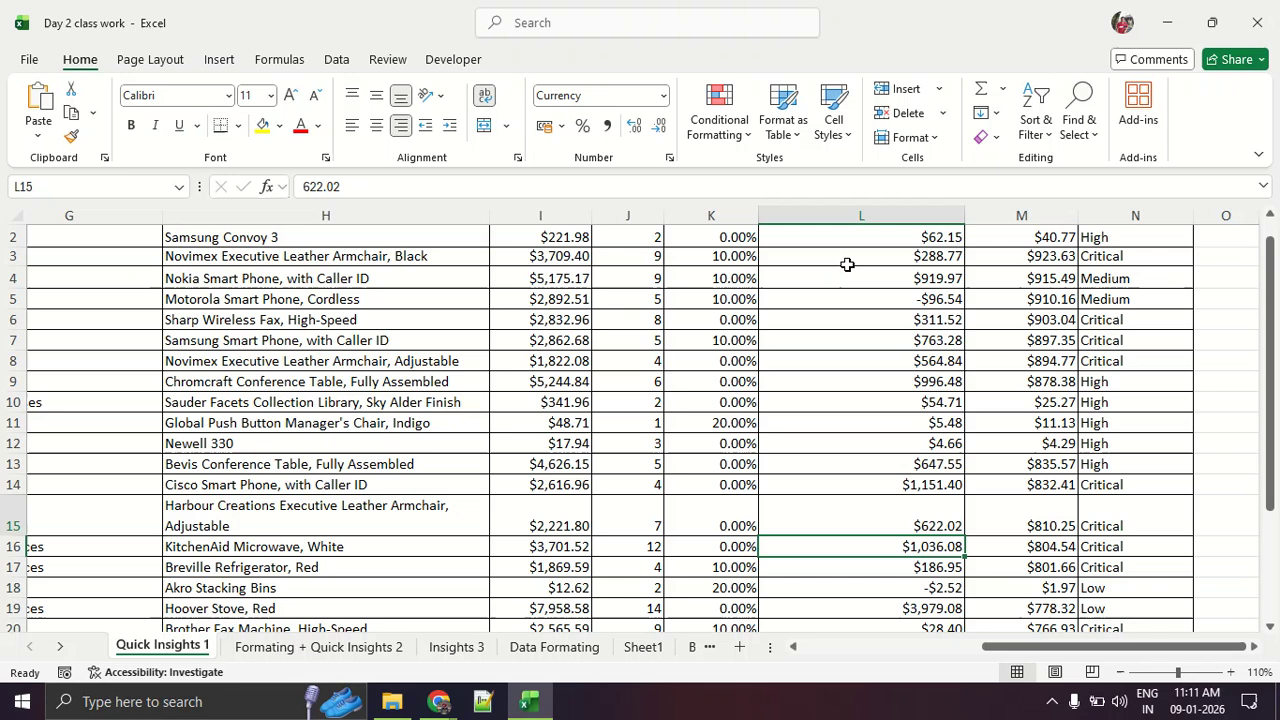
{"action": "key", "text": "Down"}
{"action": "key", "text": "Down"}
{"action": "key", "text": "Down"}
{"action": "key", "text": "Down"}
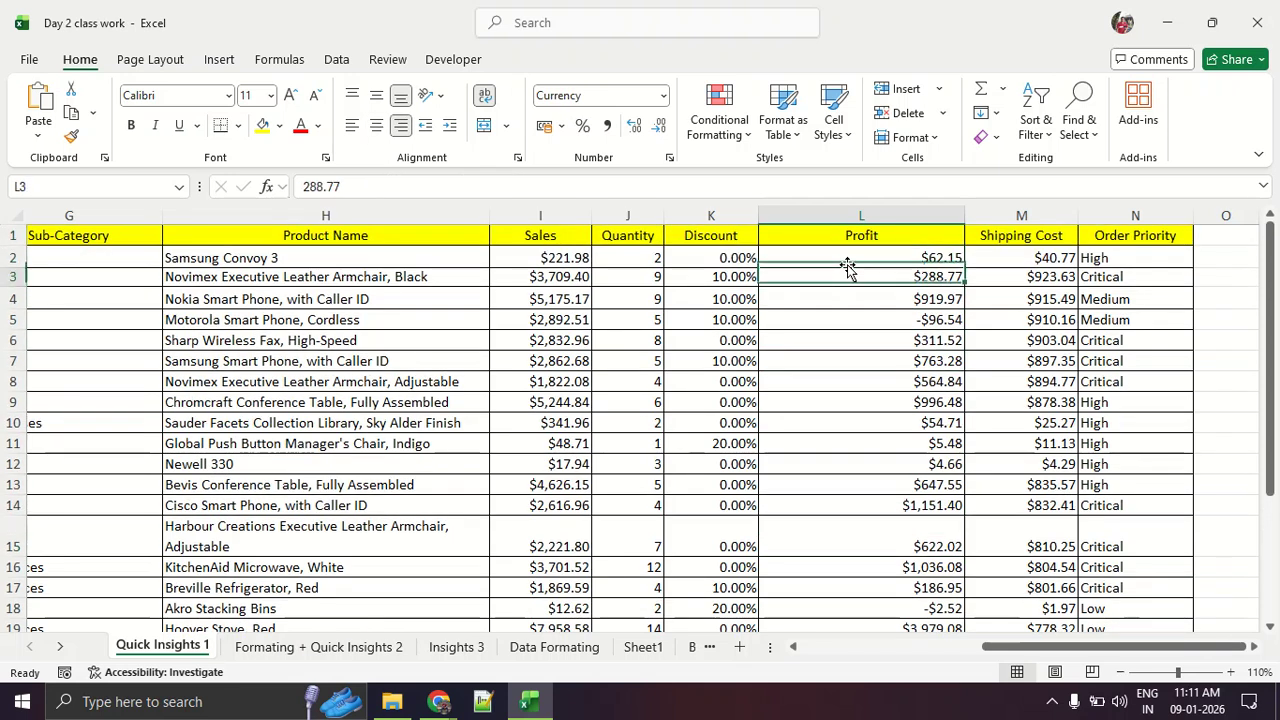
{"action": "key", "text": "Down"}
{"action": "key", "text": "Down"}
{"action": "key", "text": "Down"}
{"action": "key", "text": "Down"}
{"action": "key", "text": "Down"}
{"action": "key", "text": "Down"}
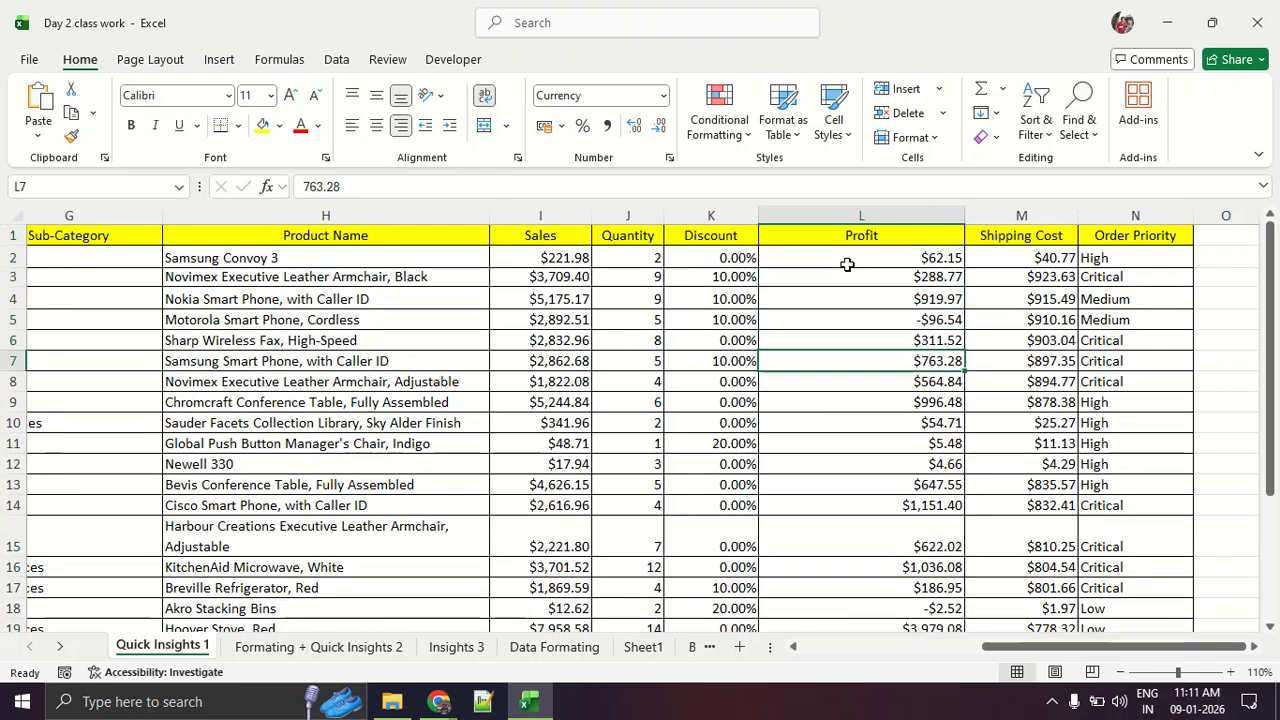
{"action": "key", "text": "Up"}
{"action": "key", "text": "Up"}
{"action": "key", "text": "Up"}
{"action": "key", "text": "Up"}
{"action": "key", "text": "Up"}
{"action": "key", "text": "Up"}
{"action": "key", "text": "Up"}
{"action": "key", "text": "Up"}
{"action": "key", "text": "Up"}
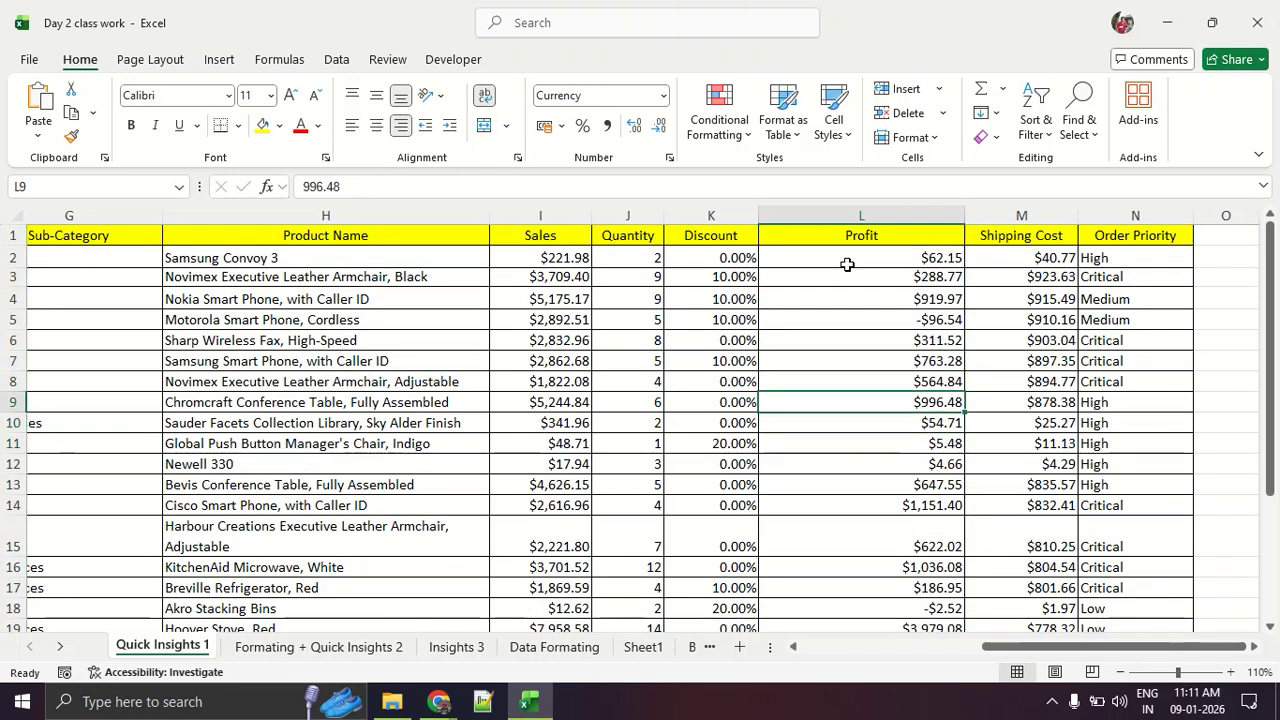
{"action": "key", "text": "Up"}
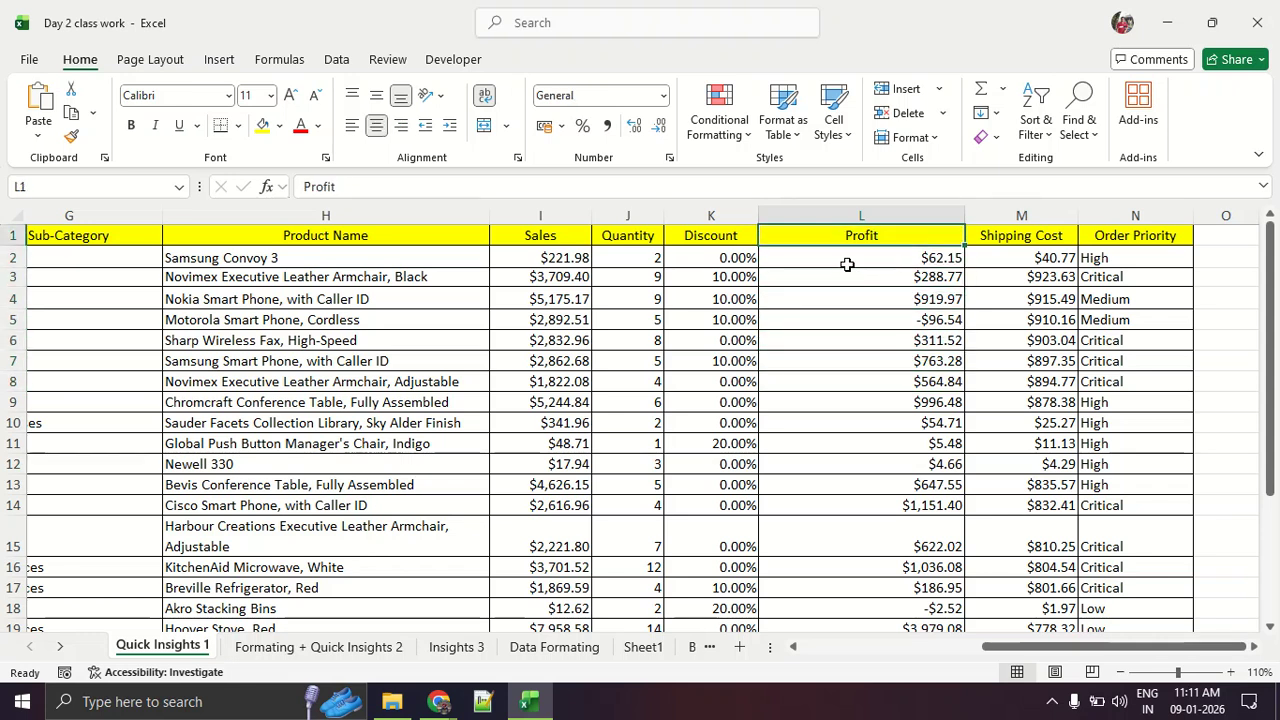
{"action": "key", "text": "Down"}
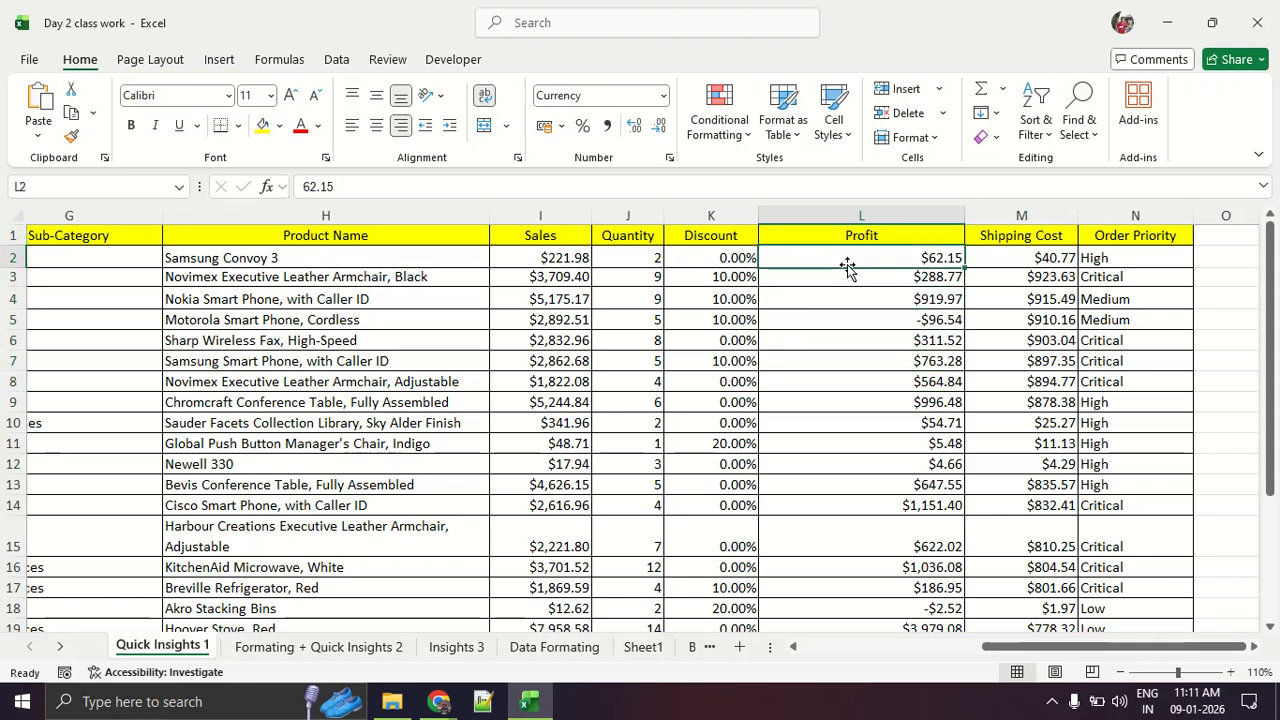
{"action": "key", "text": "Down"}
{"action": "key", "text": "Up"}
{"action": "key", "text": "Down"}
{"action": "key", "text": "Up"}
{"action": "mouse_move", "coordinate": [20, 62]}
{"action": "left_mouse_down"}
{"action": "mouse_move", "coordinate": [104, 40]}
{"action": "mouse_move", "coordinate": [100, 55]}
{"action": "mouse_move", "coordinate": [540, 5]}
{"action": "mouse_move", "coordinate": [950, 45]}
{"action": "mouse_move", "coordinate": [1006, 80]}
{"action": "mouse_move", "coordinate": [1049, 57]}
{"action": "mouse_move", "coordinate": [1045, 168]}
{"action": "mouse_move", "coordinate": [1065, 76]}
{"action": "left_mouse_up"}
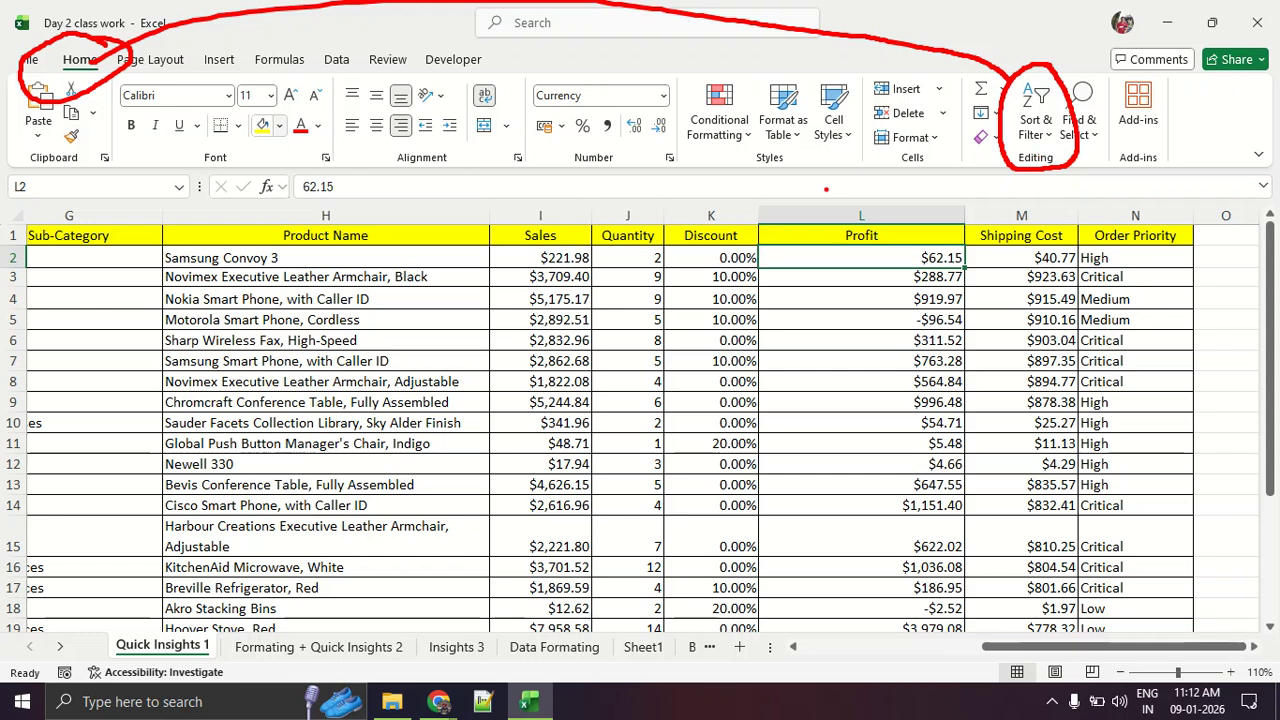
{"action": "key", "text": "Escape"}
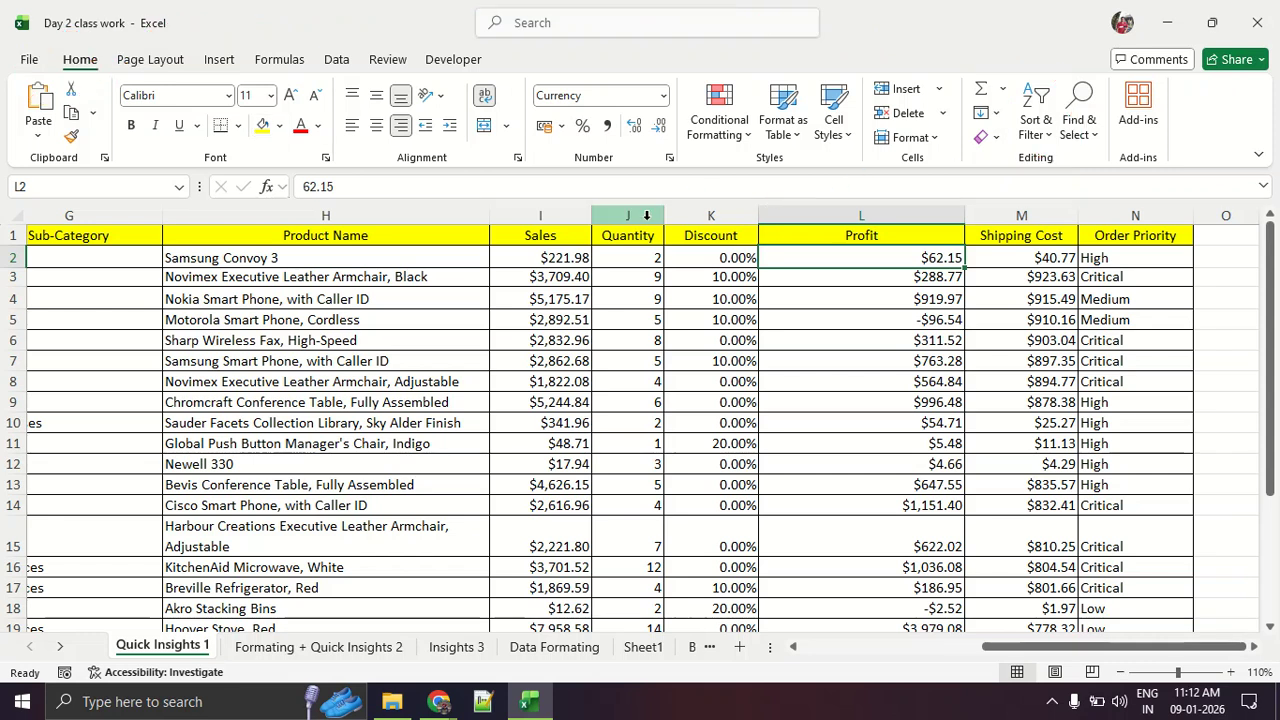
Sort the Profit values in L2:L20 from smallest to largest, continuing with the current selection only
{"action": "left_click", "coordinate": [893, 277]}
{"action": "scroll", "coordinate": [899, 287], "scroll_direction": "down", "scroll_amount": 2}
{"action": "scroll", "coordinate": [899, 287], "scroll_direction": "up", "scroll_amount": 2}
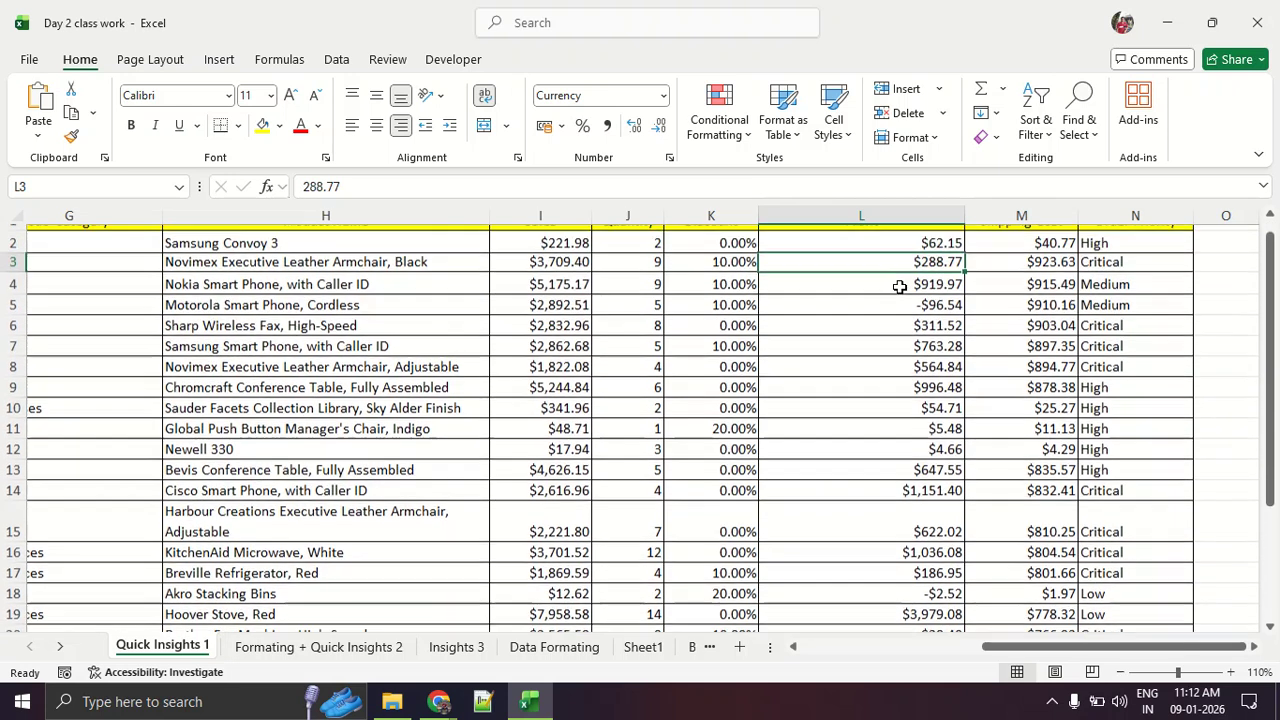
{"action": "left_click_drag", "start_coordinate": [872, 252], "coordinate": [851, 590]}
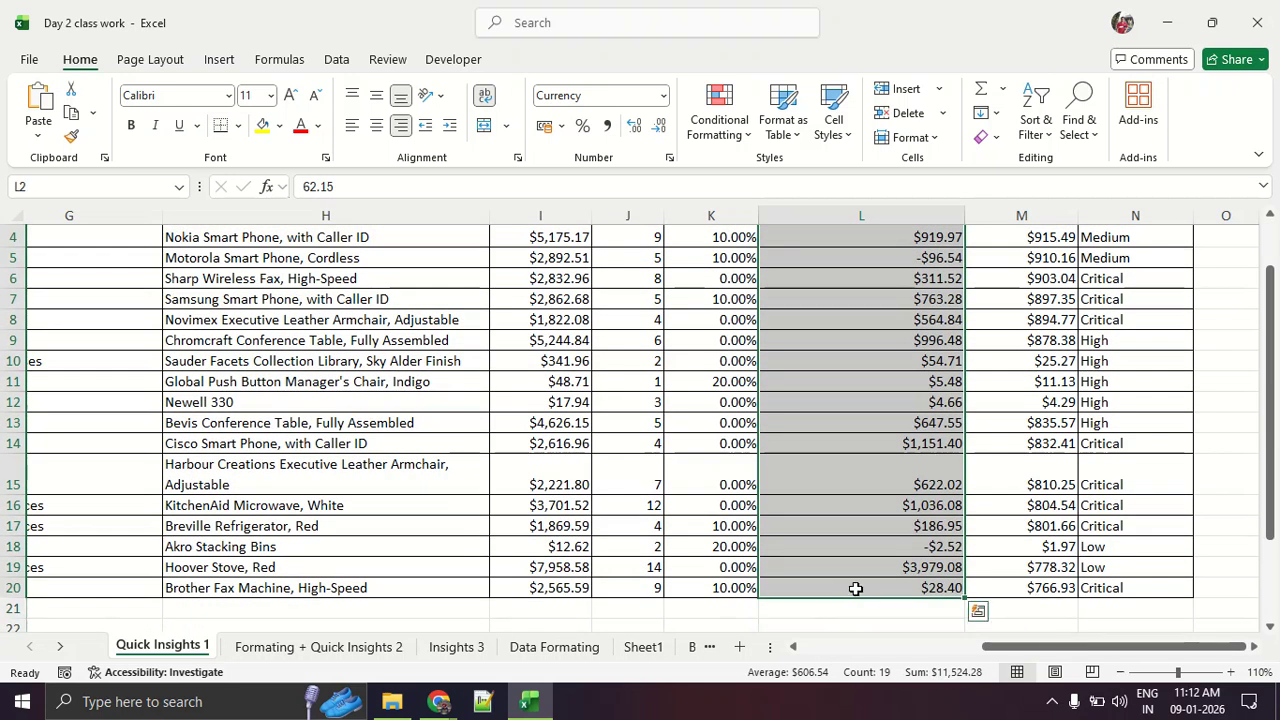
{"action": "scroll", "coordinate": [857, 517], "scroll_direction": "up", "scroll_amount": 1}
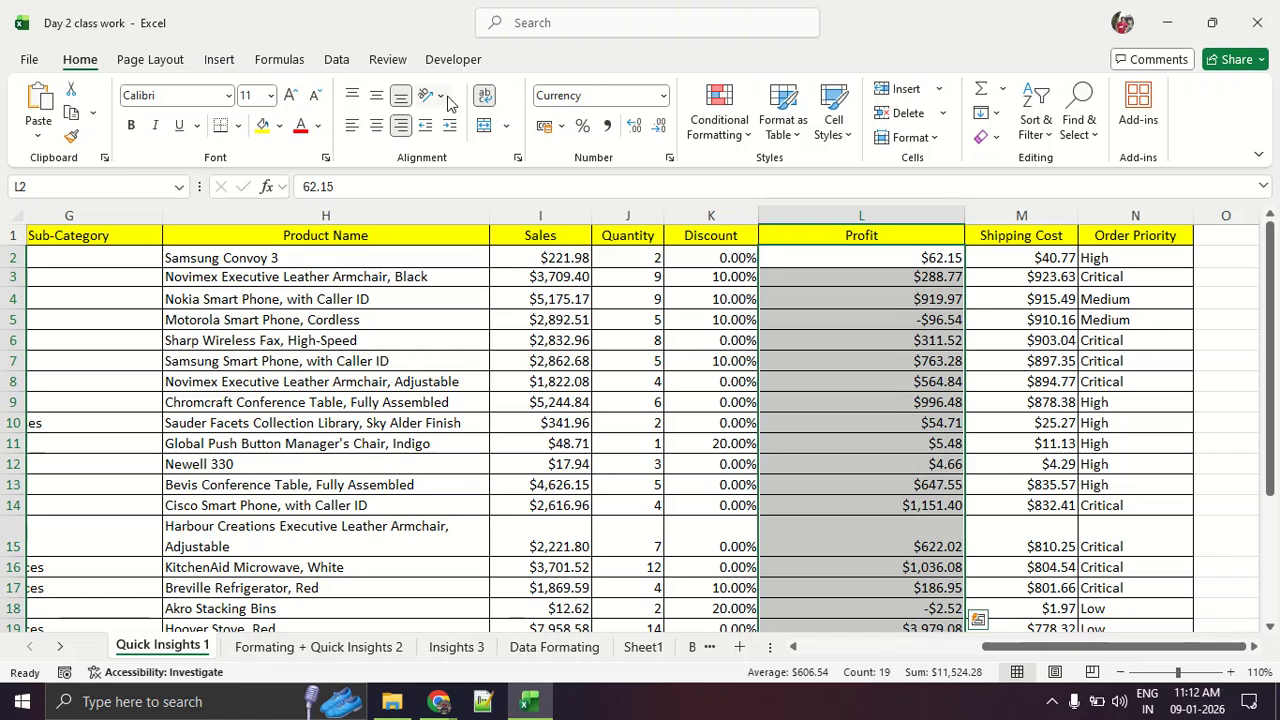
{"action": "left_click", "coordinate": [1045, 133]}
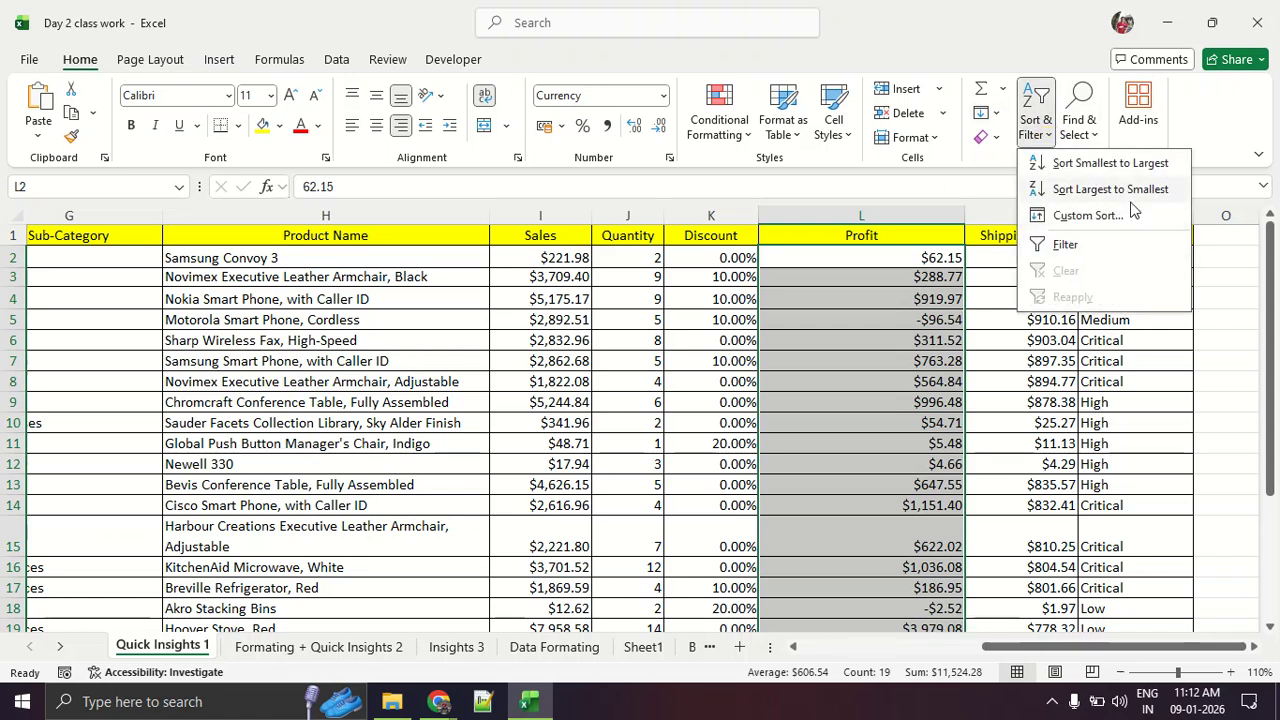
{"action": "left_click", "coordinate": [1092, 164]}
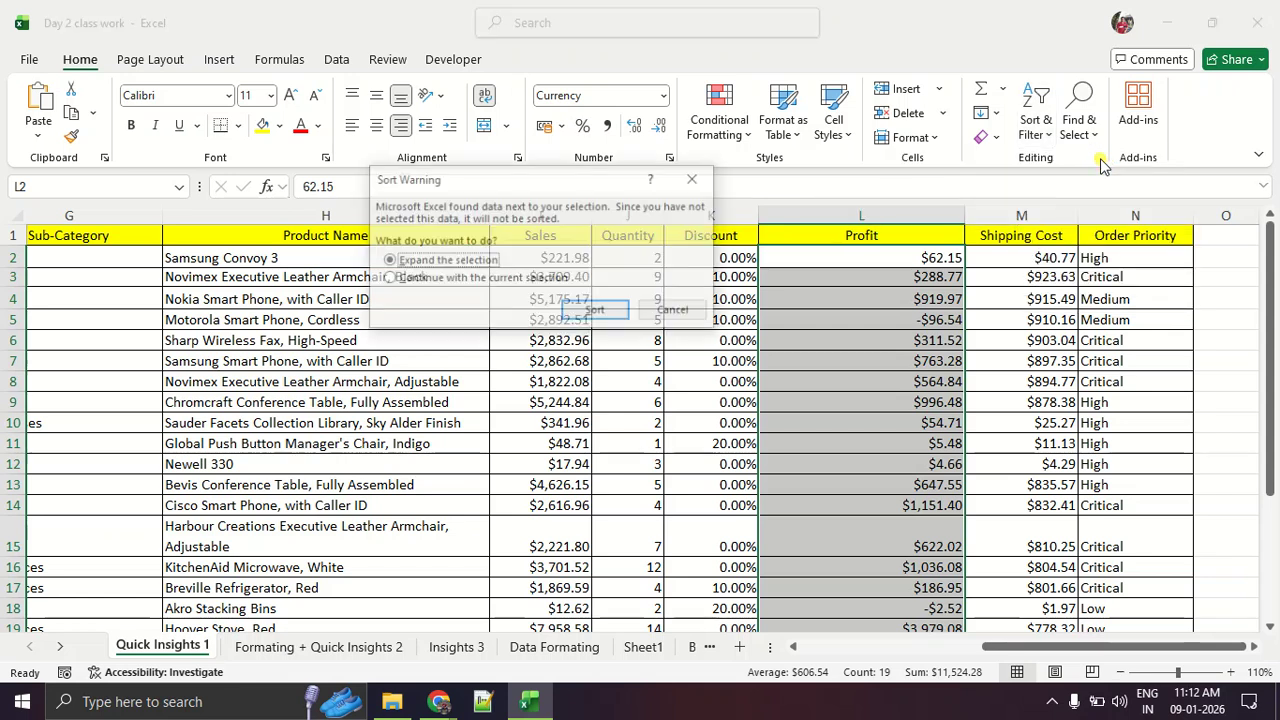
{"action": "left_click", "coordinate": [420, 278]}
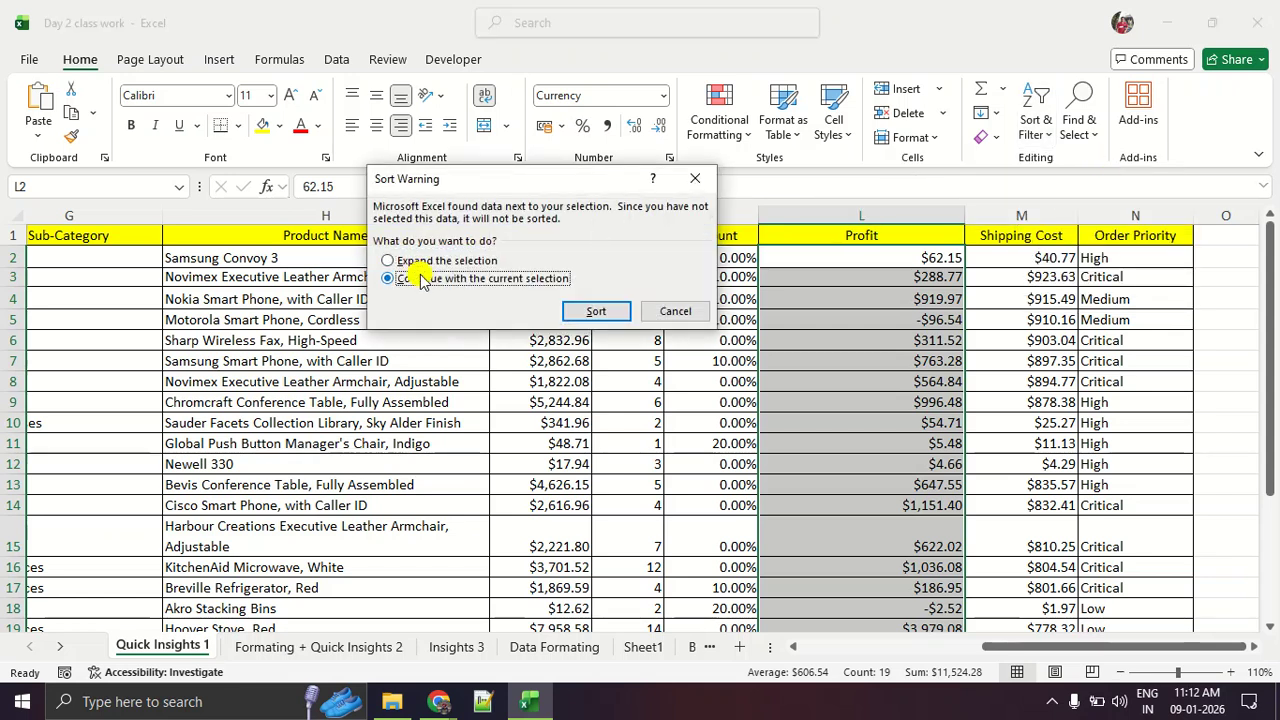
{"action": "left_click", "coordinate": [585, 309]}
{"action": "left_click", "coordinate": [667, 480]}
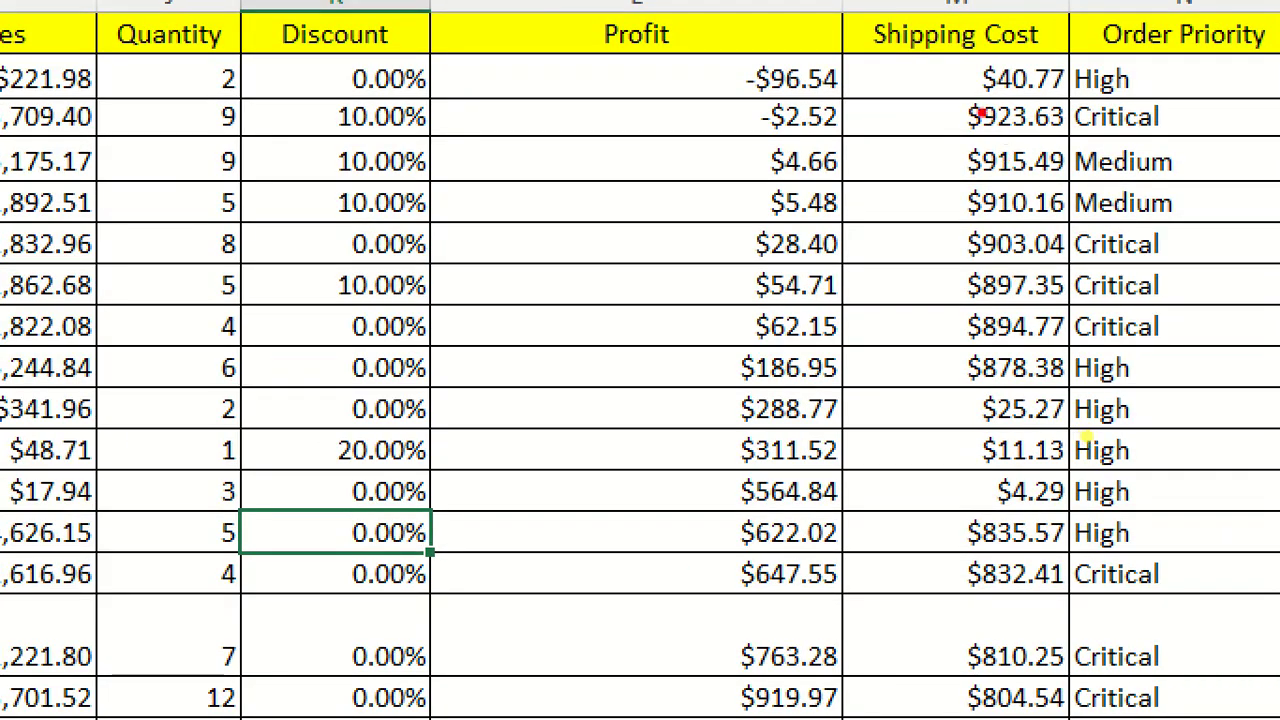
Examine the lowest Profit values in rows 2 and 3 together with the product and sales details beside them
{"action": "mouse_move", "coordinate": [882, 72]}
{"action": "left_mouse_down"}
{"action": "mouse_move", "coordinate": [770, 46]}
{"action": "mouse_move", "coordinate": [700, 345]}
{"action": "mouse_move", "coordinate": [790, 88]}
{"action": "left_mouse_up"}
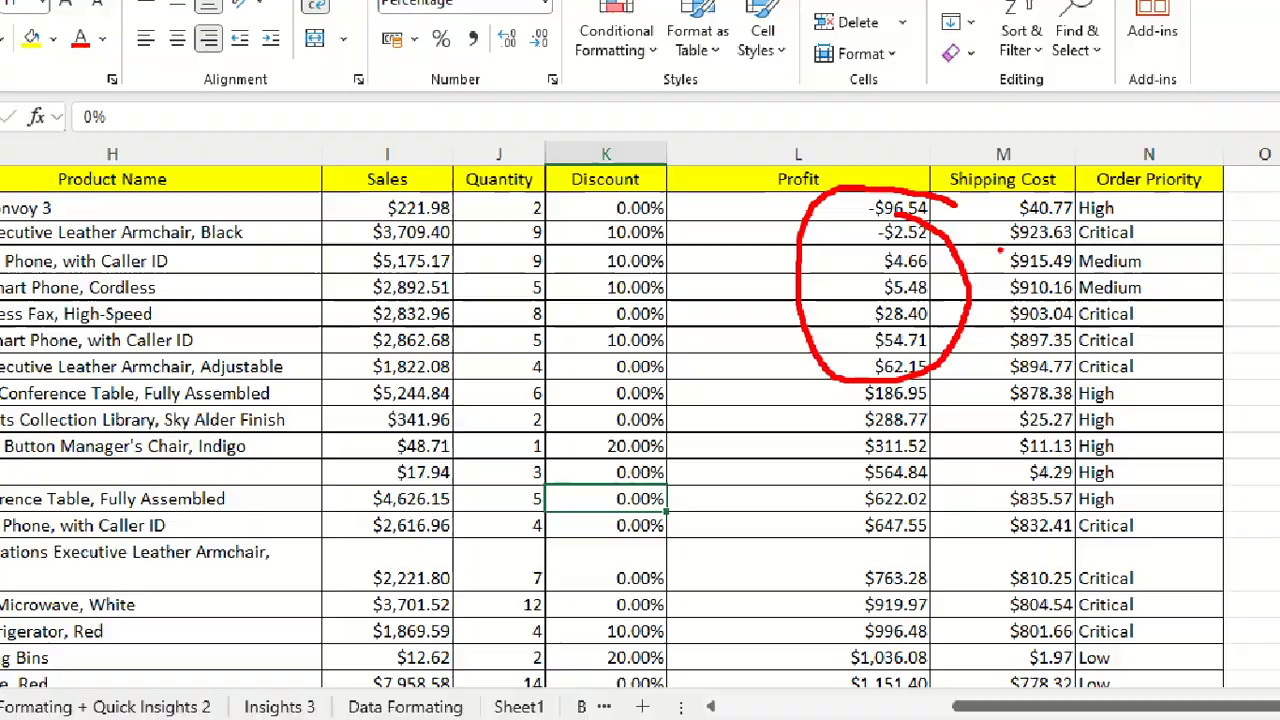
{"action": "key", "text": "Escape"}
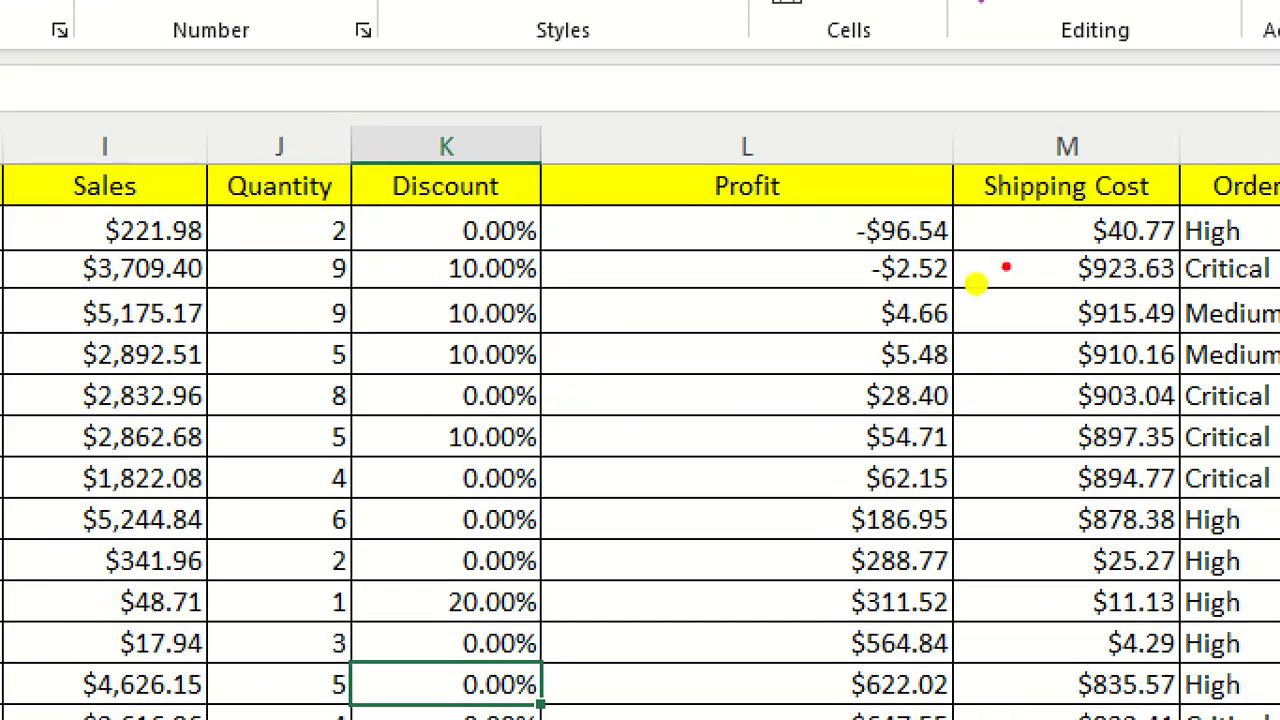
{"action": "mouse_move", "coordinate": [955, 210]}
{"action": "left_mouse_down"}
{"action": "mouse_move", "coordinate": [771, 186]}
{"action": "mouse_move", "coordinate": [950, 282]}
{"action": "mouse_move", "coordinate": [915, 202]}
{"action": "left_mouse_up"}
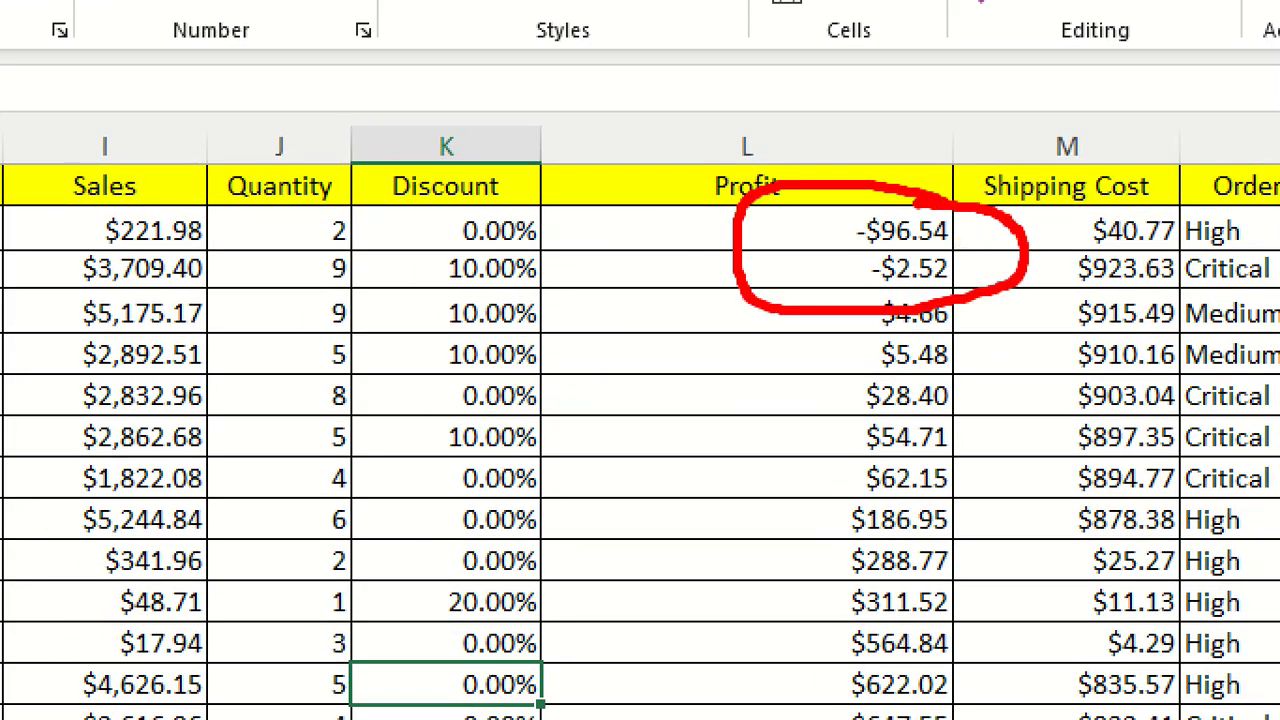
{"action": "key", "text": "Escape"}
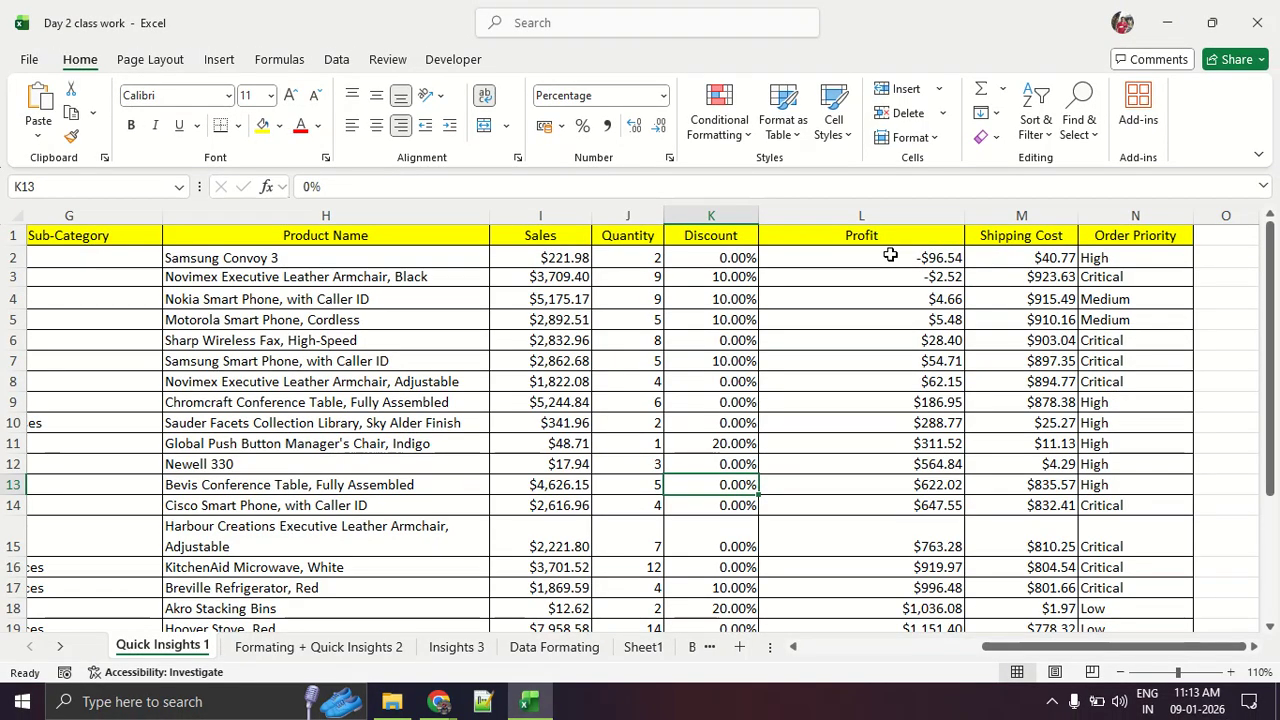
{"action": "left_click_drag", "start_coordinate": [890, 255], "coordinate": [449, 277]}
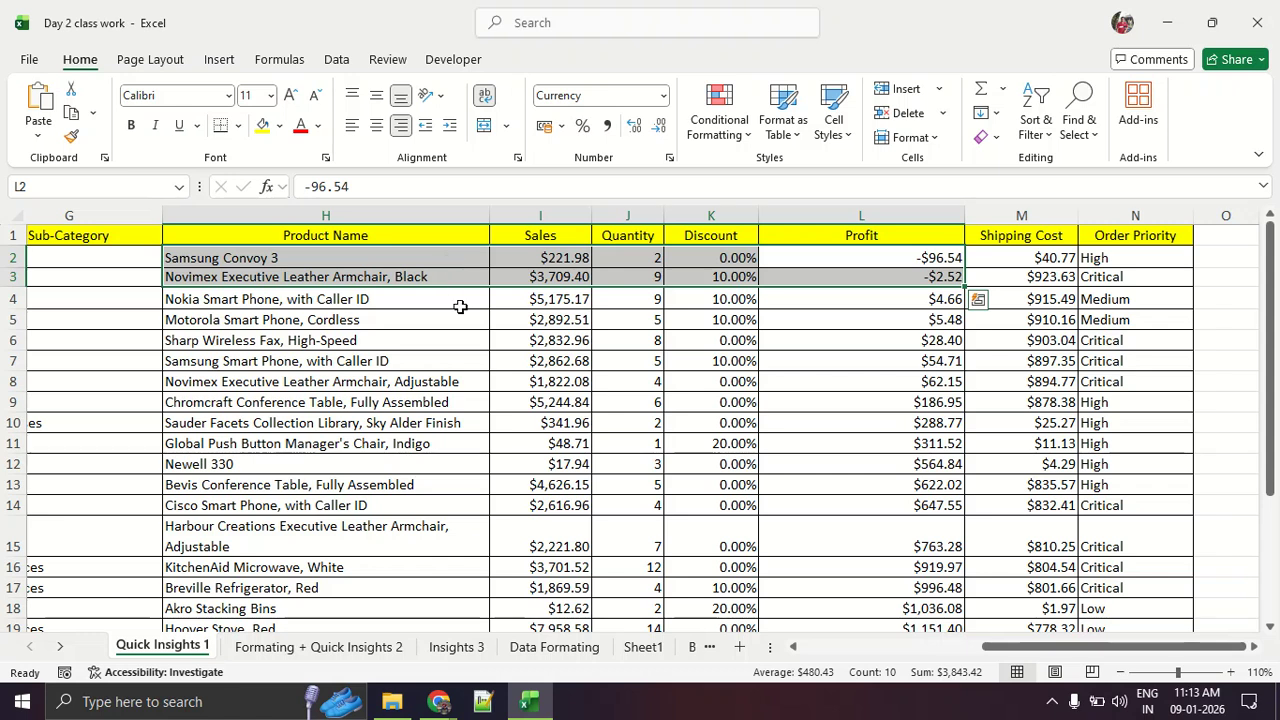
Undo the sort of the Profit column
{"action": "left_click", "coordinate": [828, 406]}
{"action": "key", "text": "ctrl+z"}
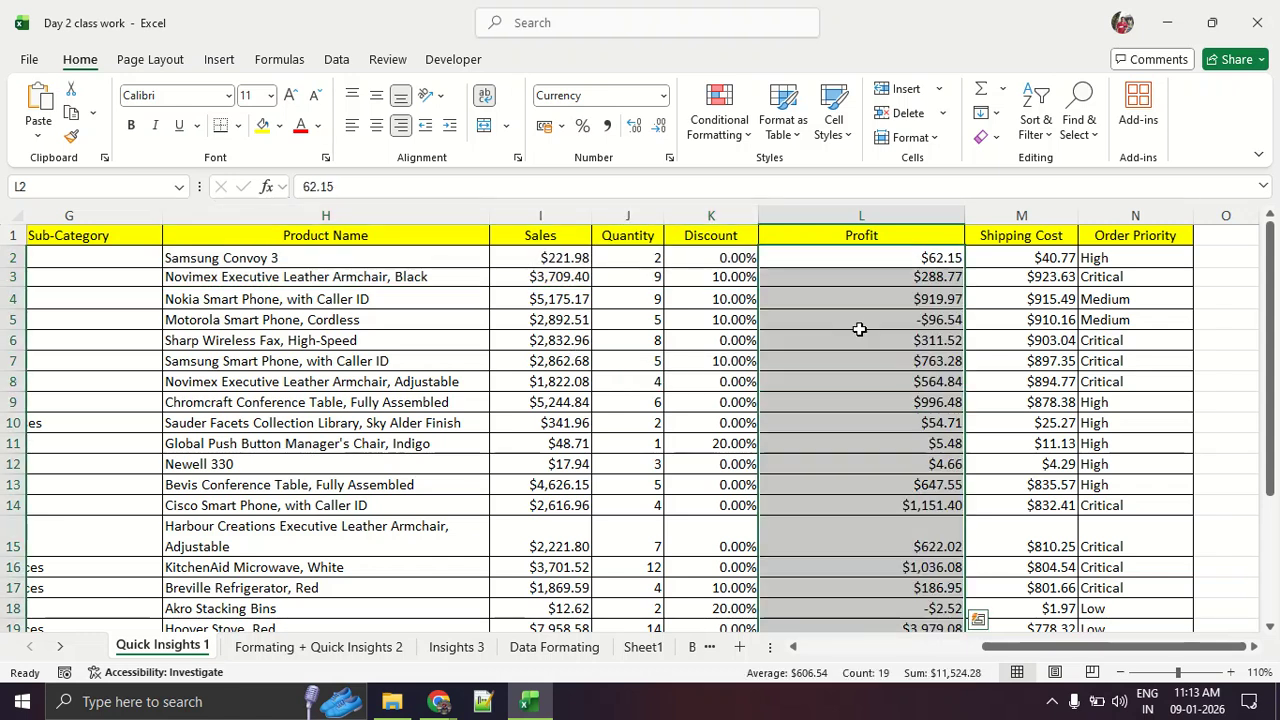
{"action": "left_click", "coordinate": [859, 329]}
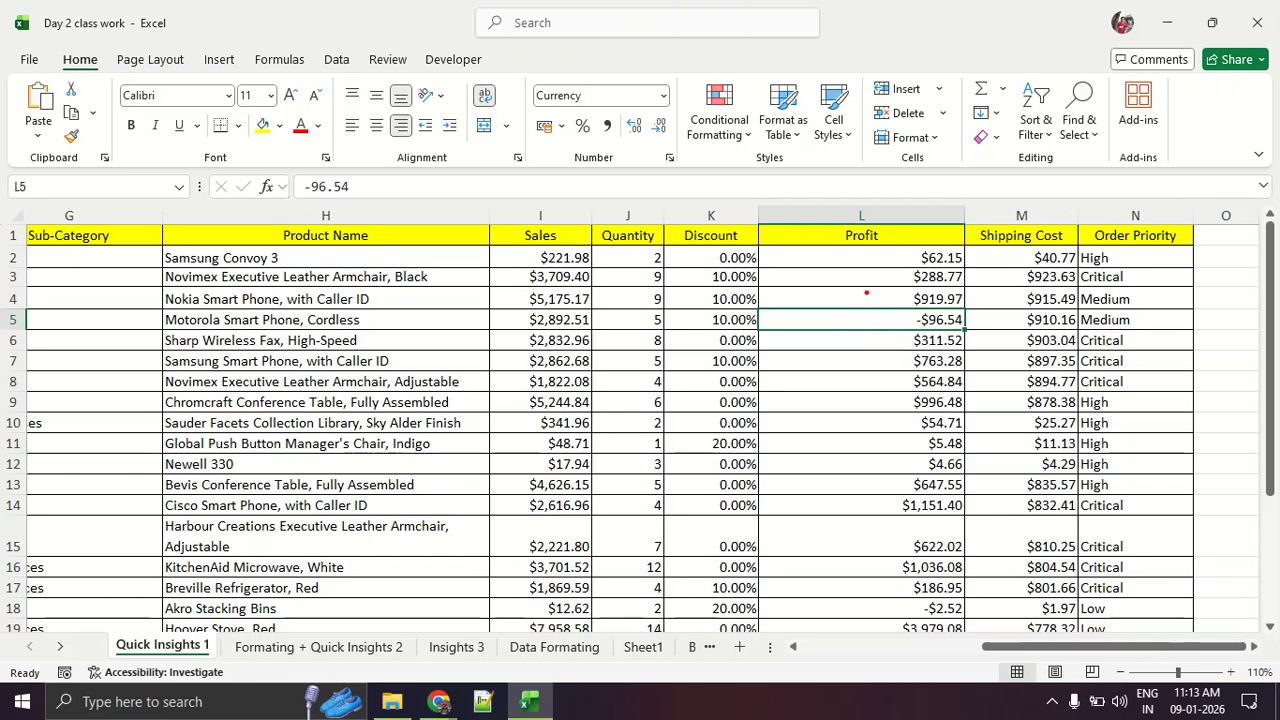
{"action": "mouse_move", "coordinate": [960, 211]}
{"action": "left_mouse_down"}
{"action": "mouse_move", "coordinate": [795, 302]}
{"action": "mouse_move", "coordinate": [876, 662]}
{"action": "mouse_move", "coordinate": [962, 318]}
{"action": "mouse_move", "coordinate": [938, 210]}
{"action": "left_mouse_up"}
{"action": "left_click_drag", "start_coordinate": [864, 222], "coordinate": [912, 548]}
{"action": "left_click_drag", "start_coordinate": [876, 498], "coordinate": [910, 528]}
{"action": "left_click_drag", "start_coordinate": [908, 450], "coordinate": [912, 532]}
{"action": "left_click_drag", "start_coordinate": [868, 216], "coordinate": [894, 241]}
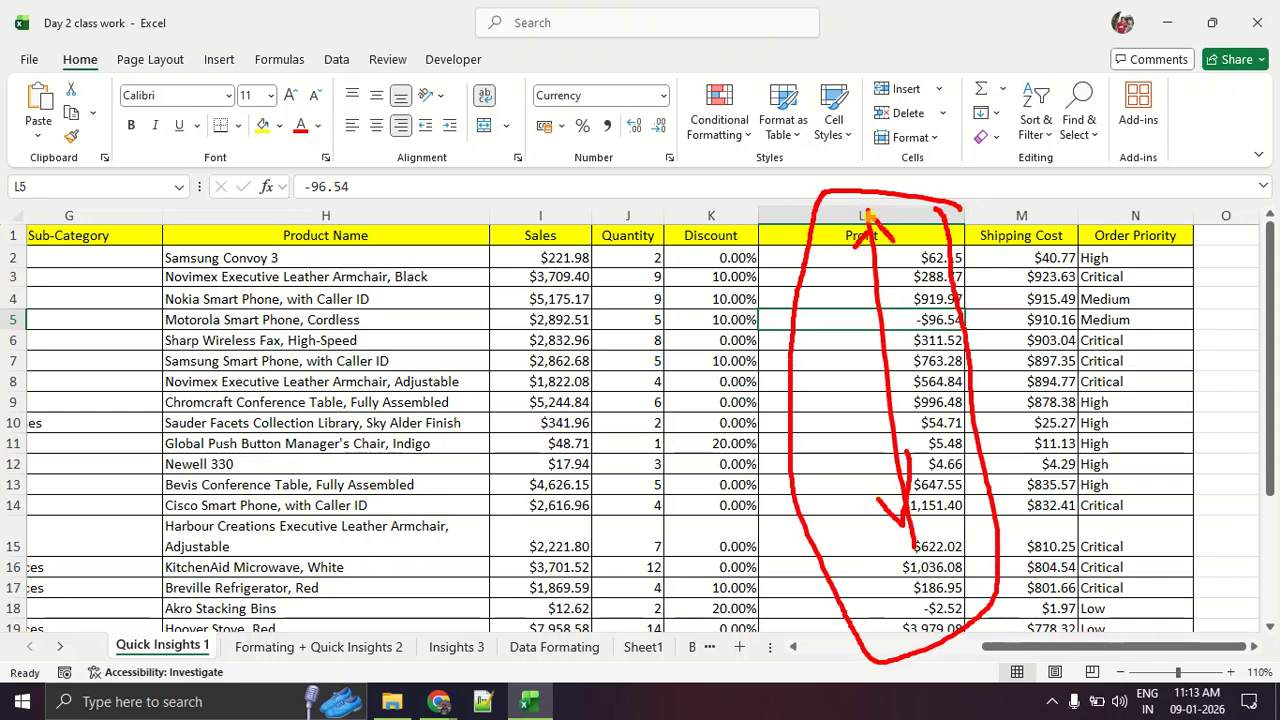
{"action": "left_click_drag", "start_coordinate": [1060, 257], "coordinate": [110, 270]}
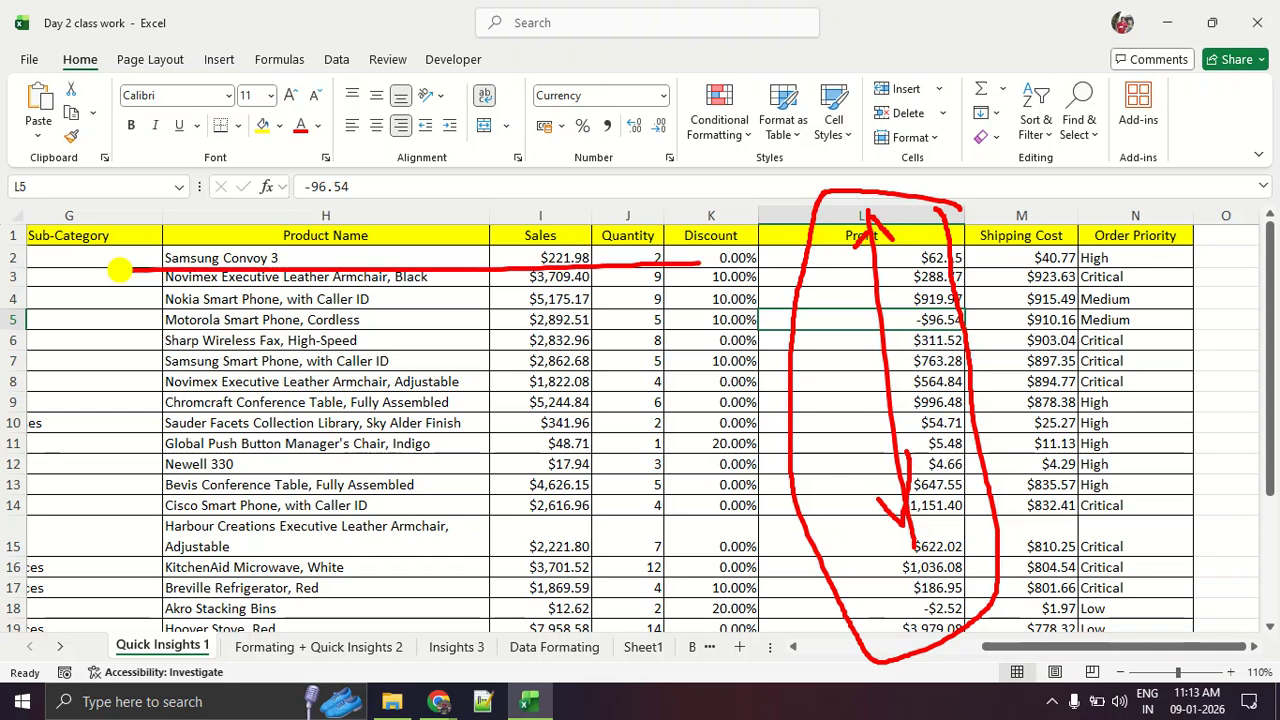
{"action": "key", "text": "Escape"}
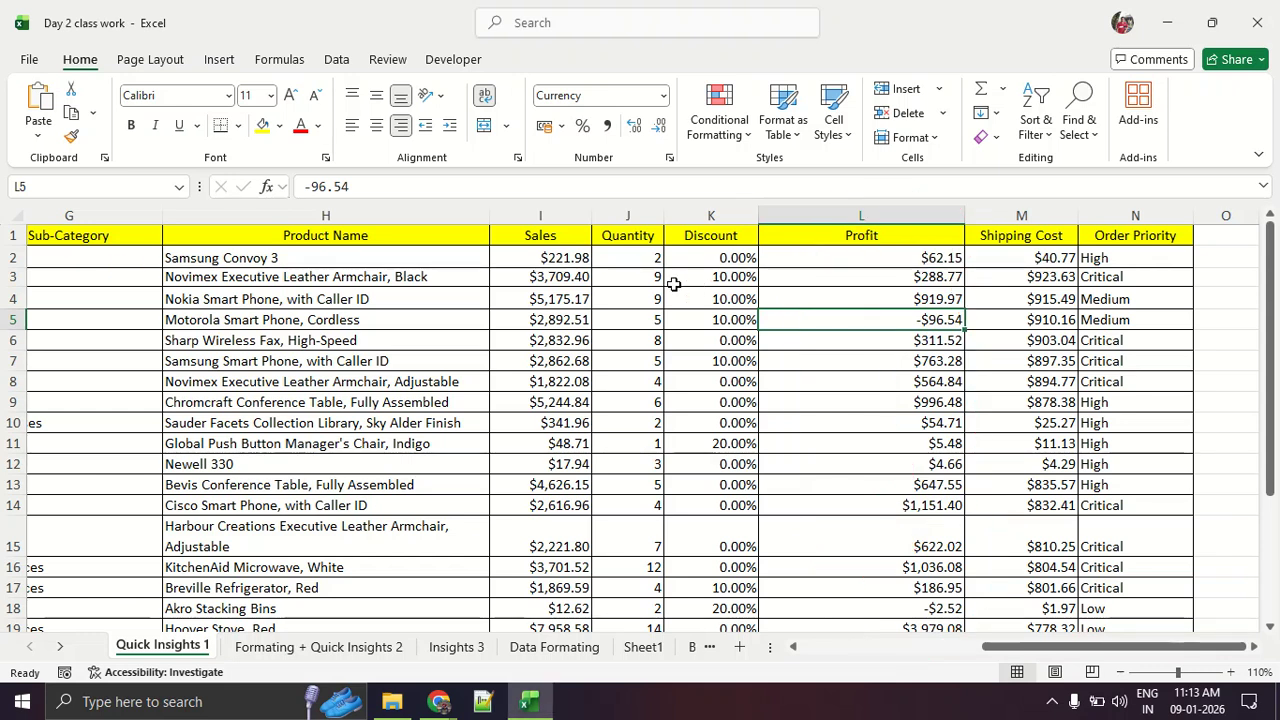
{"action": "left_click_drag", "start_coordinate": [158, 263], "coordinate": [420, 265]}
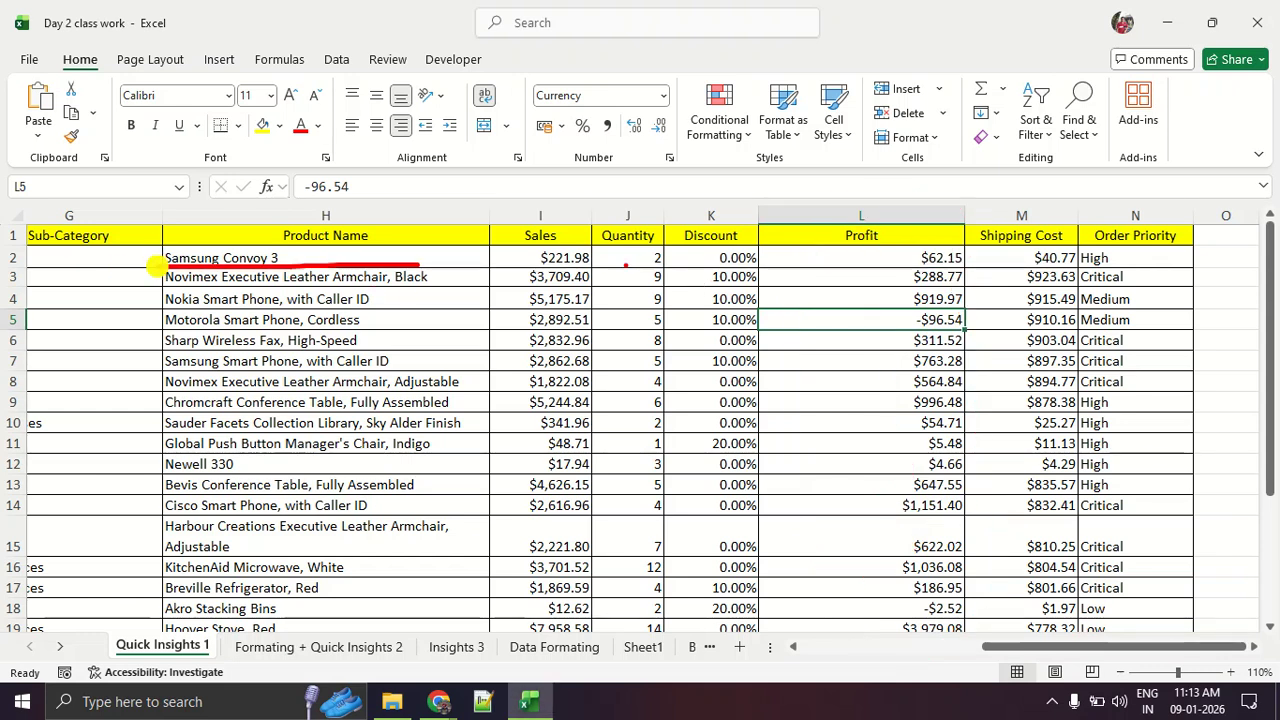
{"action": "left_click_drag", "start_coordinate": [963, 268], "coordinate": [882, 266]}
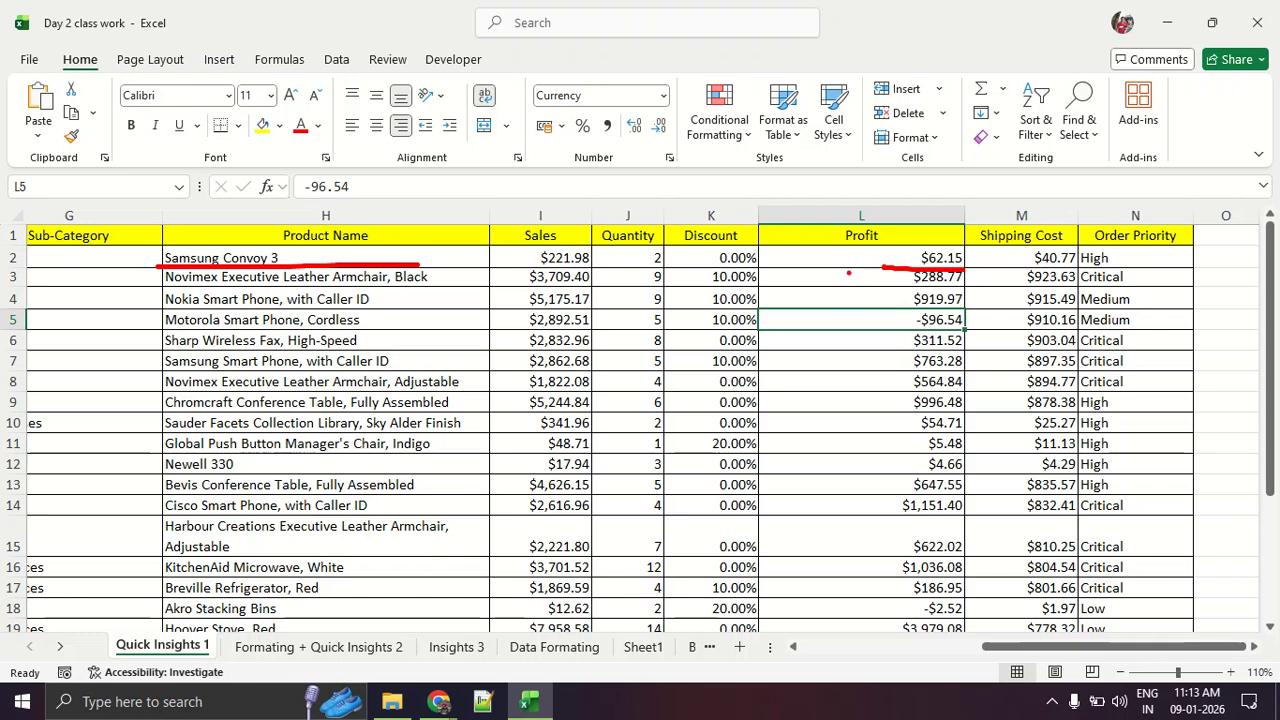
{"action": "key", "text": "Escape"}
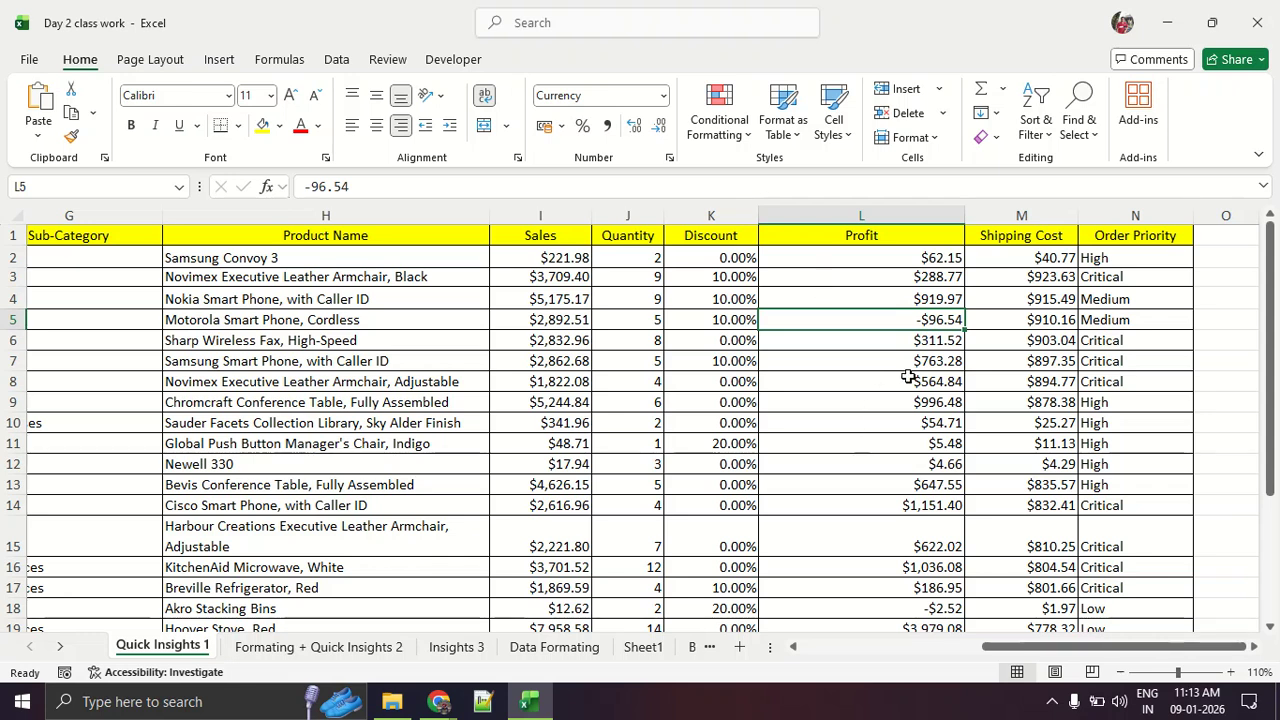
Examine the Profit column against the full order records, including rows 6 and 8, across all table columns
{"action": "left_click_drag", "start_coordinate": [872, 252], "coordinate": [854, 620]}
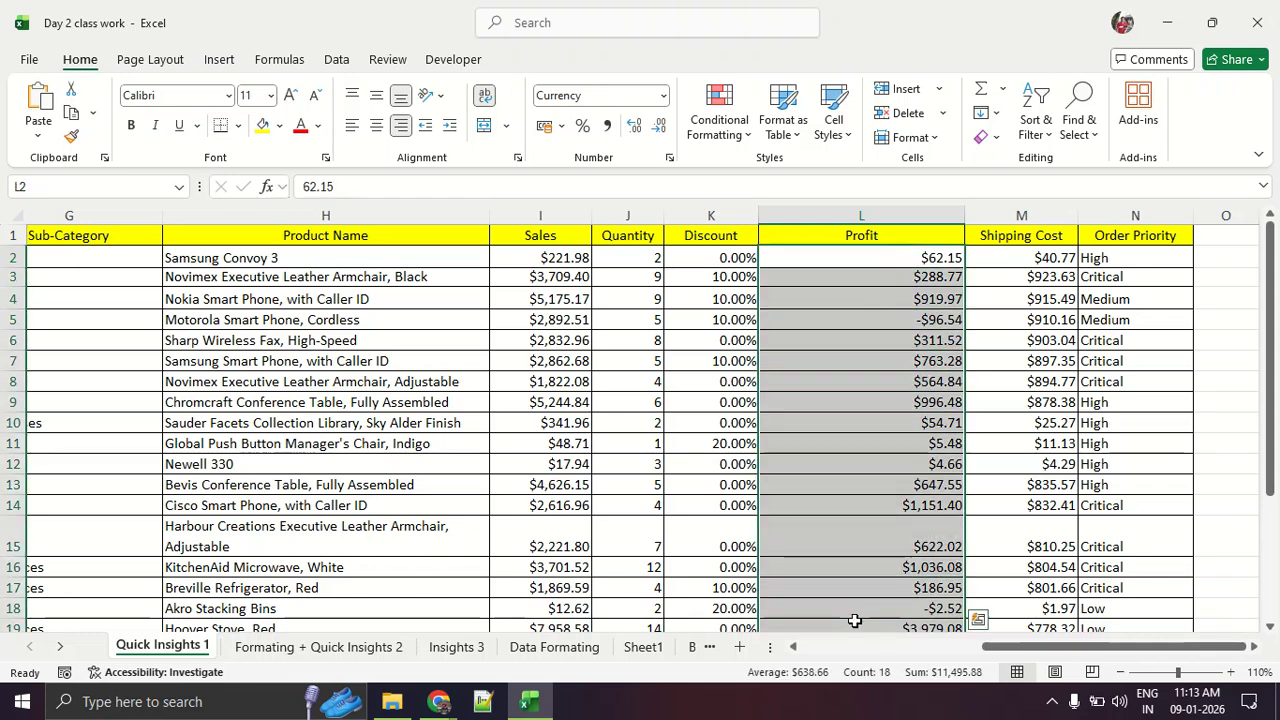
{"action": "left_click", "coordinate": [863, 401]}
{"action": "left_click_drag", "start_coordinate": [545, 262], "coordinate": [560, 505]}
{"action": "left_click_drag", "start_coordinate": [126, 380], "coordinate": [1254, 381]}
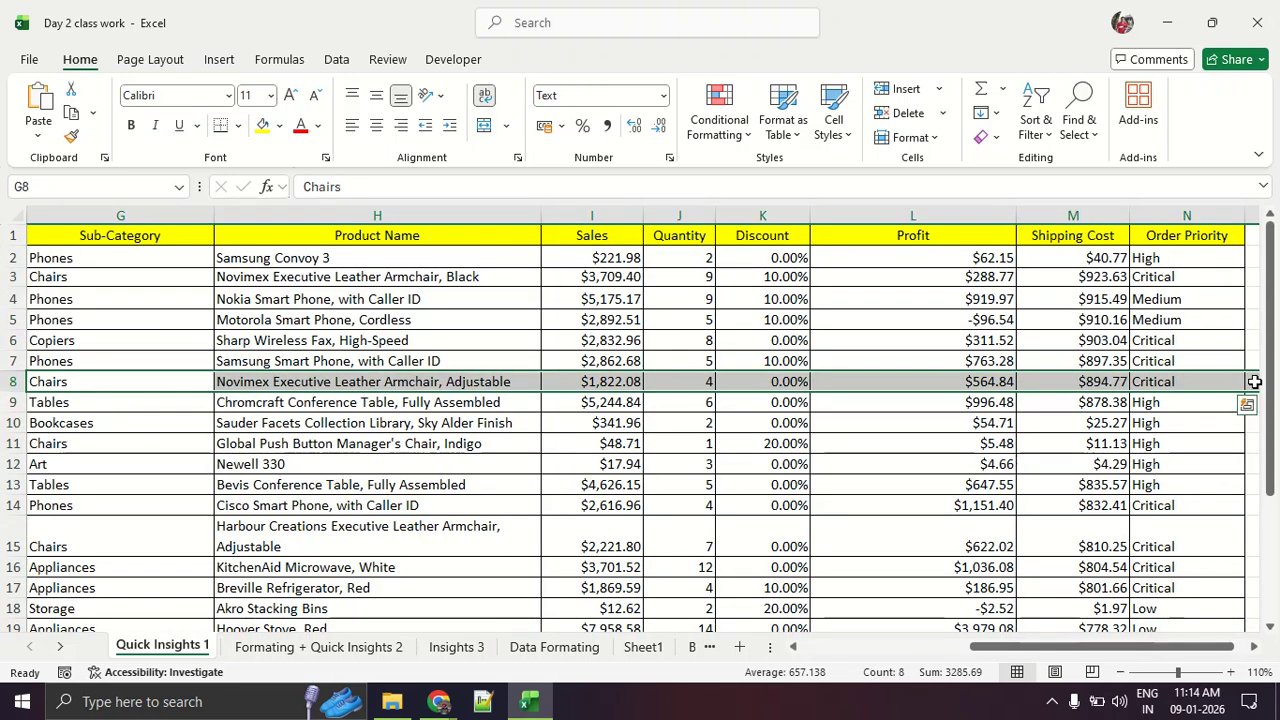
{"action": "left_click", "coordinate": [890, 382]}
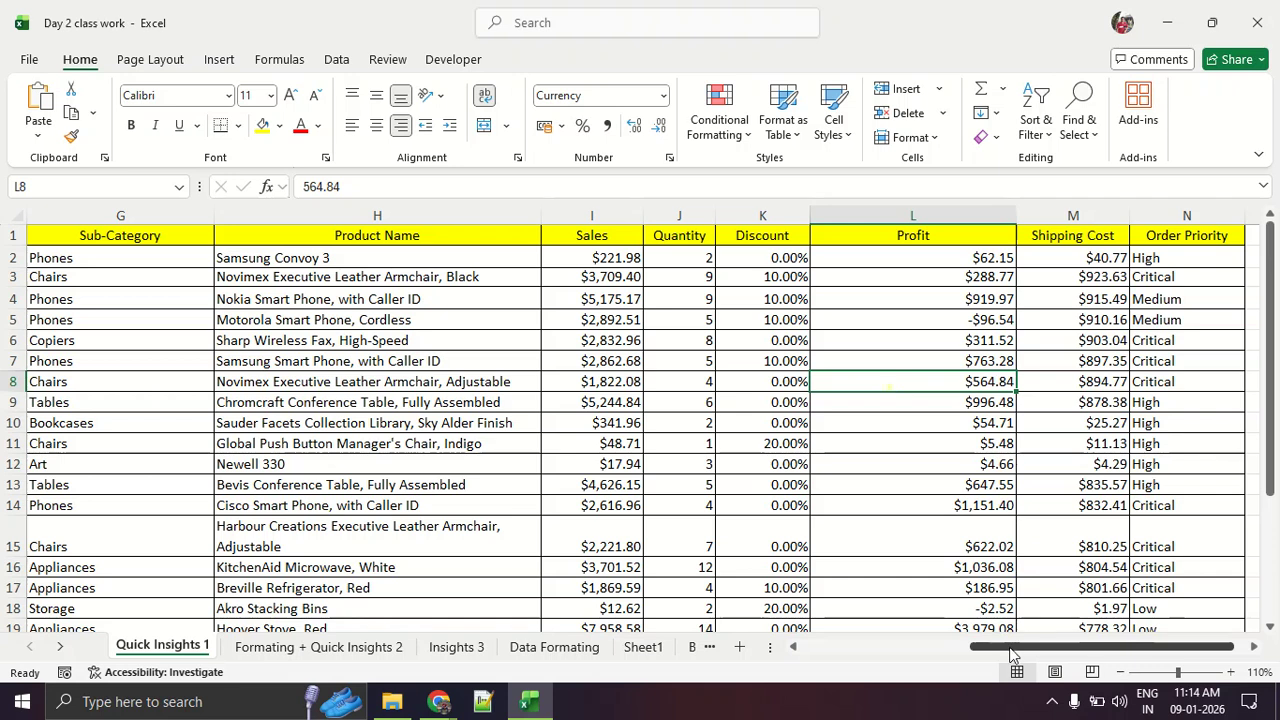
{"action": "left_click_drag", "start_coordinate": [1093, 645], "coordinate": [1108, 645]}
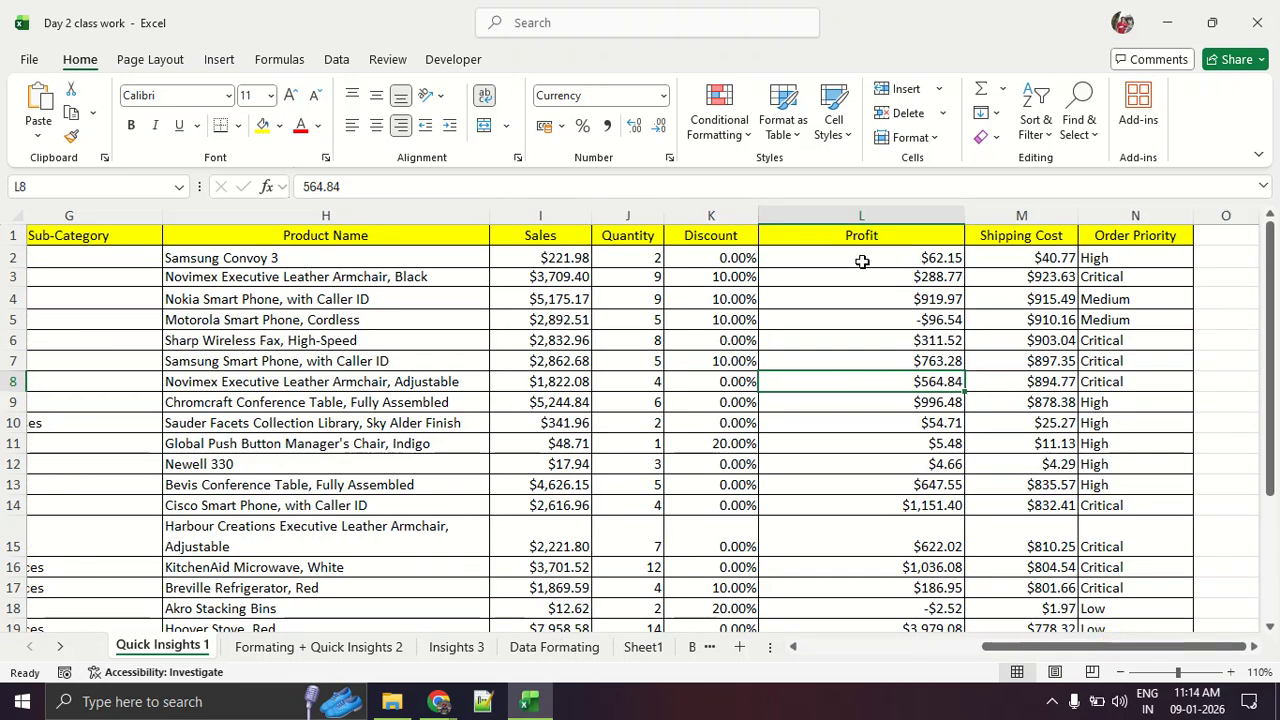
{"action": "left_click_drag", "start_coordinate": [861, 261], "coordinate": [852, 512]}
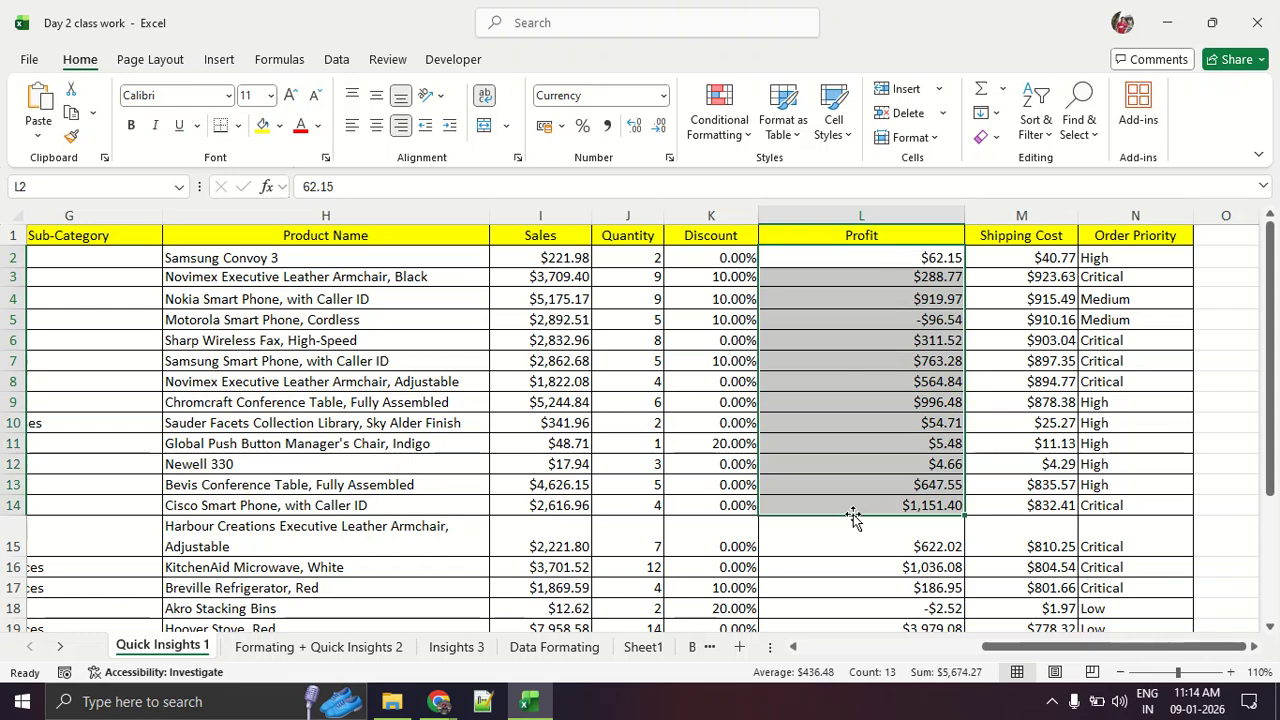
{"action": "left_click", "coordinate": [856, 215]}
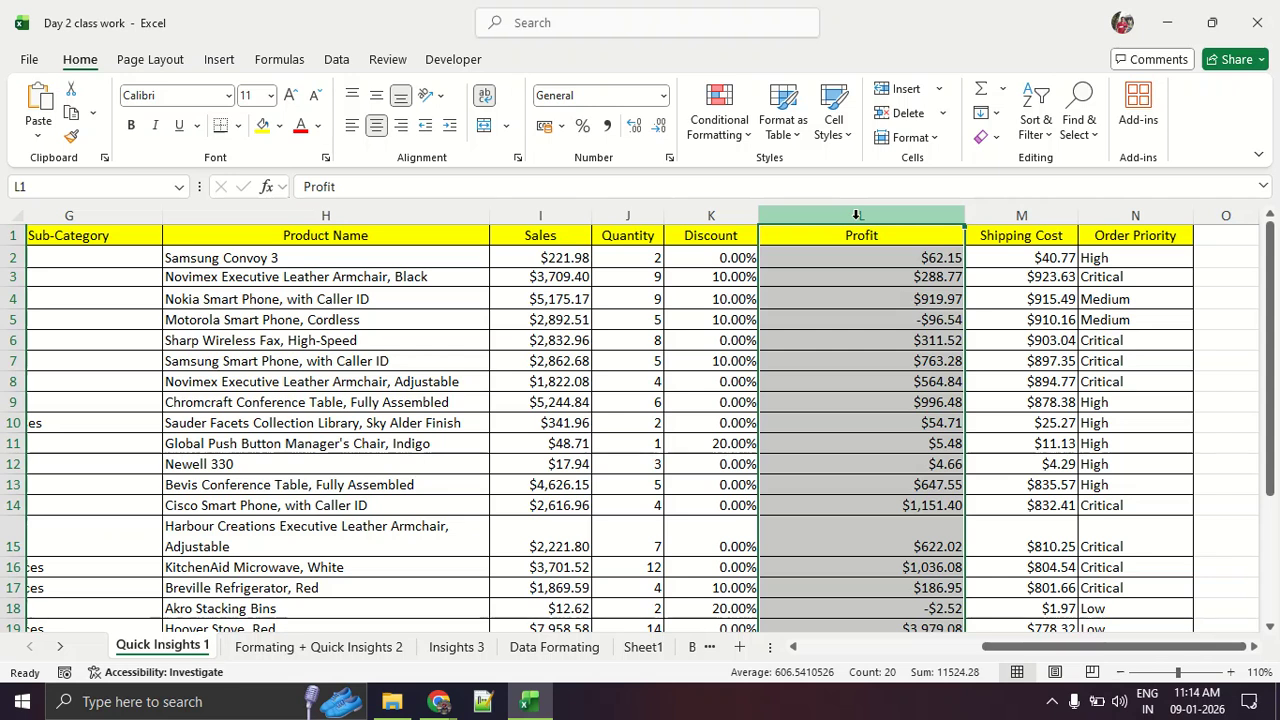
{"action": "left_click", "coordinate": [850, 403]}
{"action": "left_click_drag", "start_coordinate": [99, 339], "coordinate": [610, 340]}
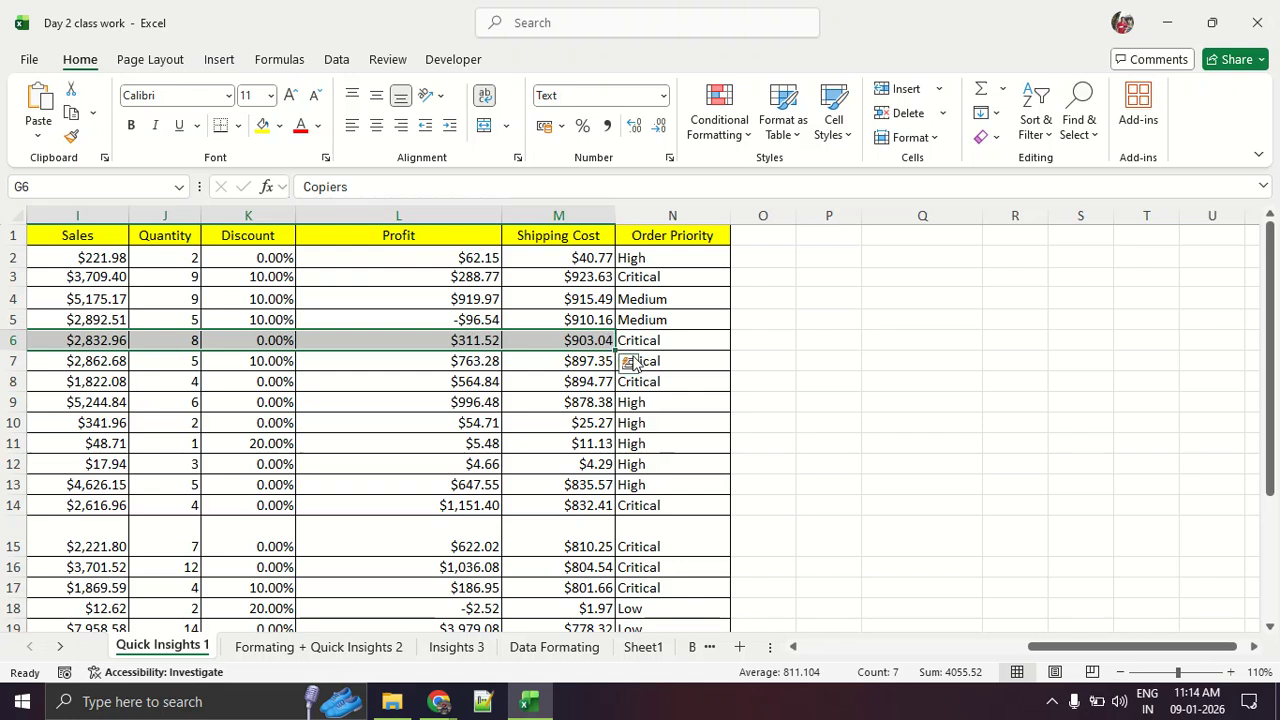
{"action": "left_click", "coordinate": [670, 425]}
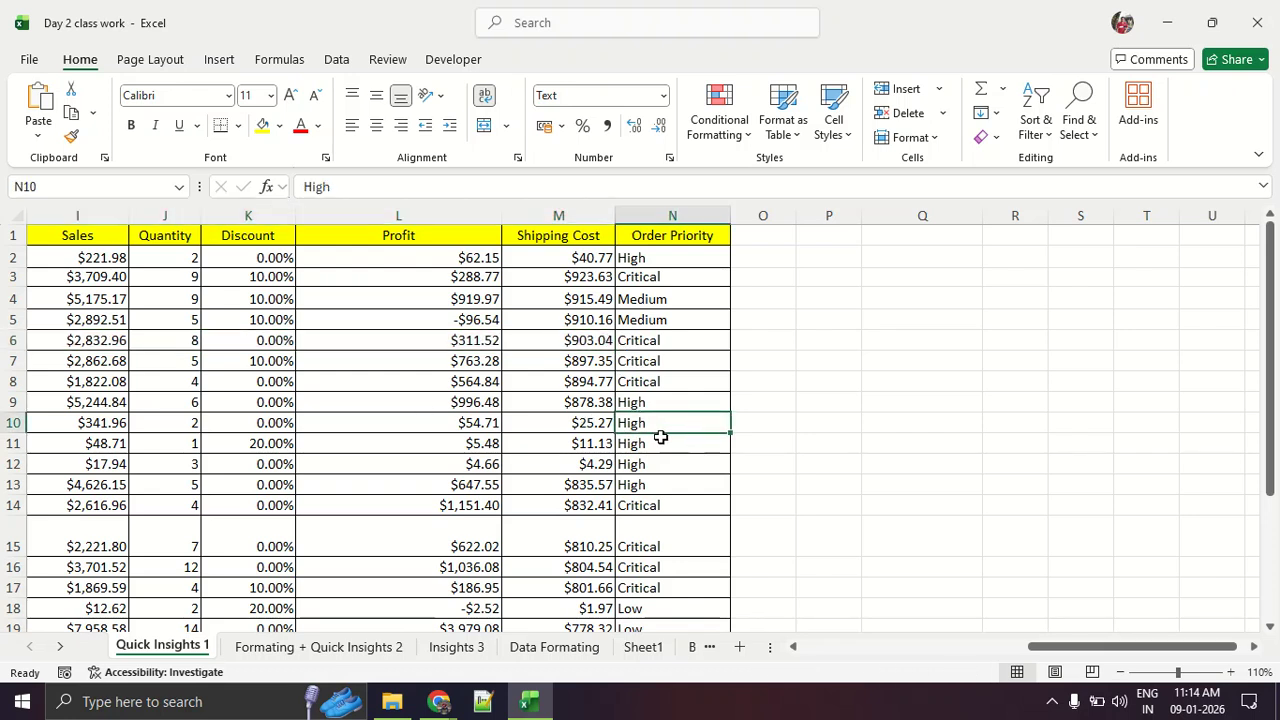
{"action": "left_click", "coordinate": [424, 250]}
{"action": "left_click_drag", "start_coordinate": [424, 247], "coordinate": [428, 526]}
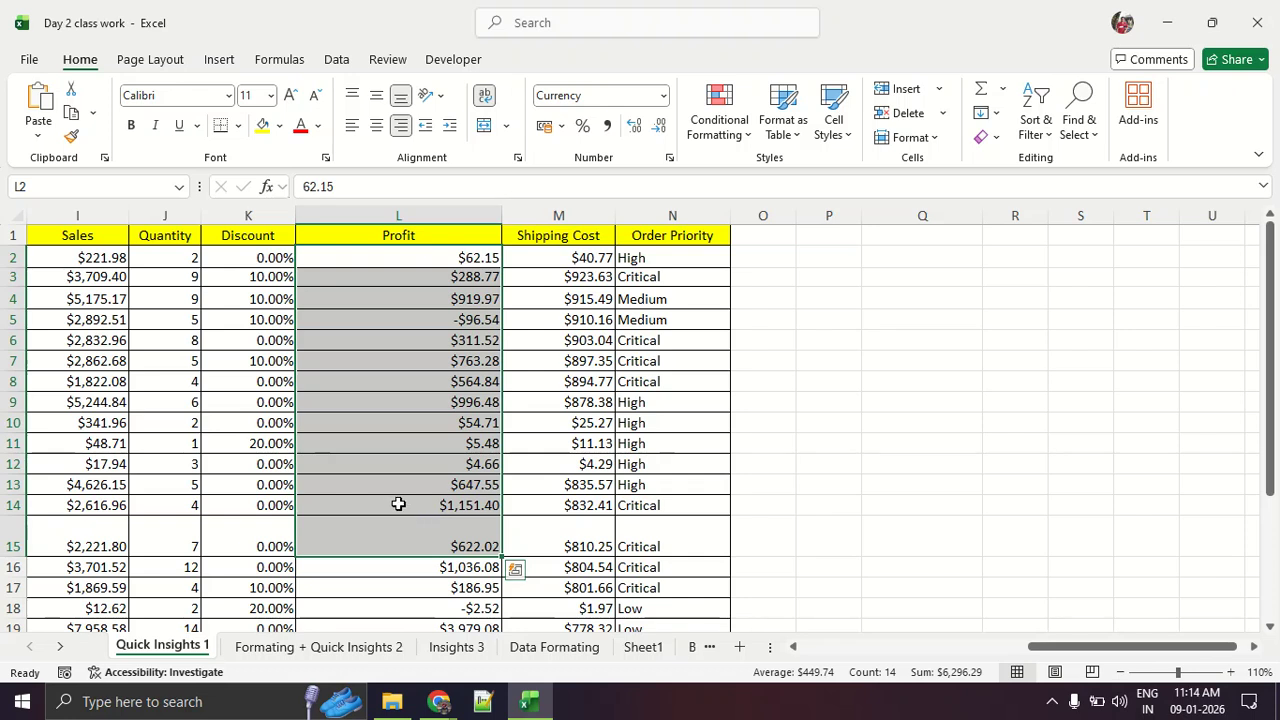
{"action": "left_click", "coordinate": [398, 505]}
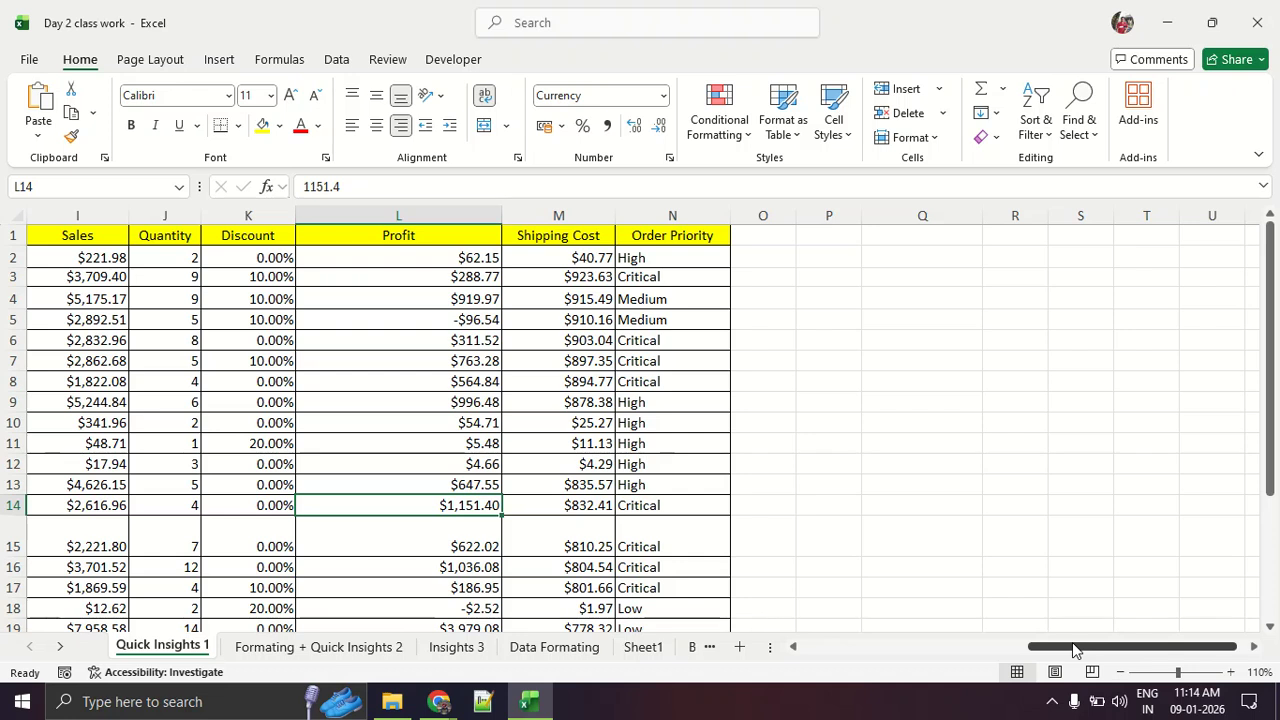
{"action": "left_click_drag", "start_coordinate": [1072, 648], "coordinate": [845, 648]}
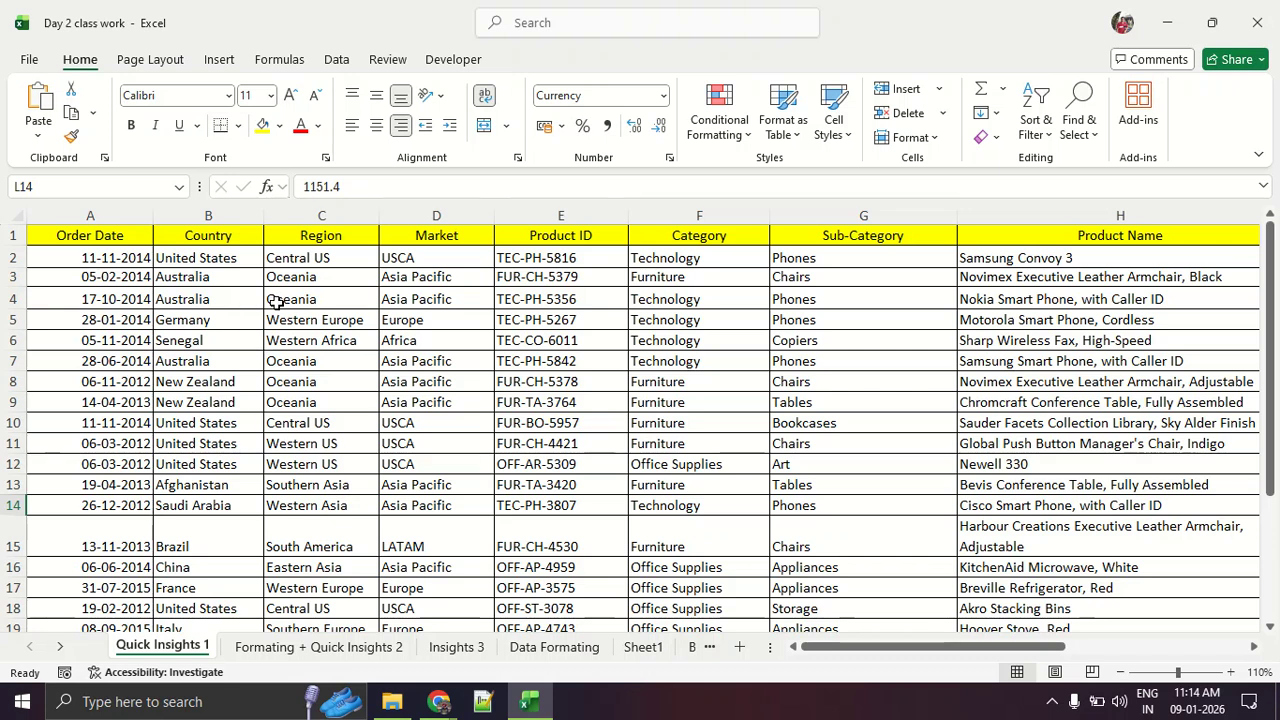
Examine the Table command among the insert options and the block of order records it applies to
{"action": "mouse_move", "coordinate": [232, 10]}
{"action": "left_mouse_down"}
{"action": "mouse_move", "coordinate": [190, 85]}
{"action": "mouse_move", "coordinate": [232, 10]}
{"action": "left_mouse_up"}
{"action": "left_click", "coordinate": [222, 59]}
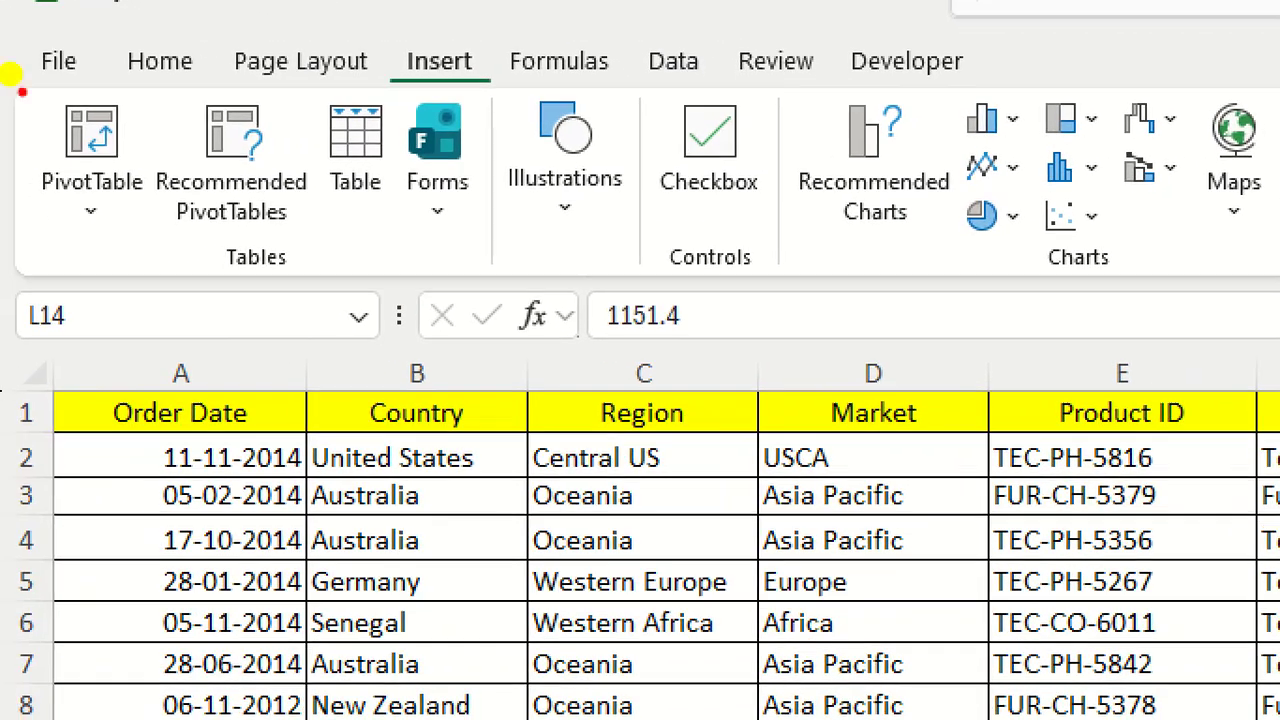
{"action": "left_click_drag", "start_coordinate": [205, 34], "coordinate": [168, 71]}
{"action": "mouse_move", "coordinate": [410, 14]}
{"action": "left_mouse_down"}
{"action": "mouse_move", "coordinate": [405, 215]}
{"action": "mouse_move", "coordinate": [500, 60]}
{"action": "mouse_move", "coordinate": [414, 36]}
{"action": "left_mouse_up"}
{"action": "mouse_move", "coordinate": [365, 200]}
{"action": "left_mouse_down"}
{"action": "mouse_move", "coordinate": [295, 208]}
{"action": "mouse_move", "coordinate": [324, 237]}
{"action": "mouse_move", "coordinate": [467, 238]}
{"action": "left_mouse_up"}
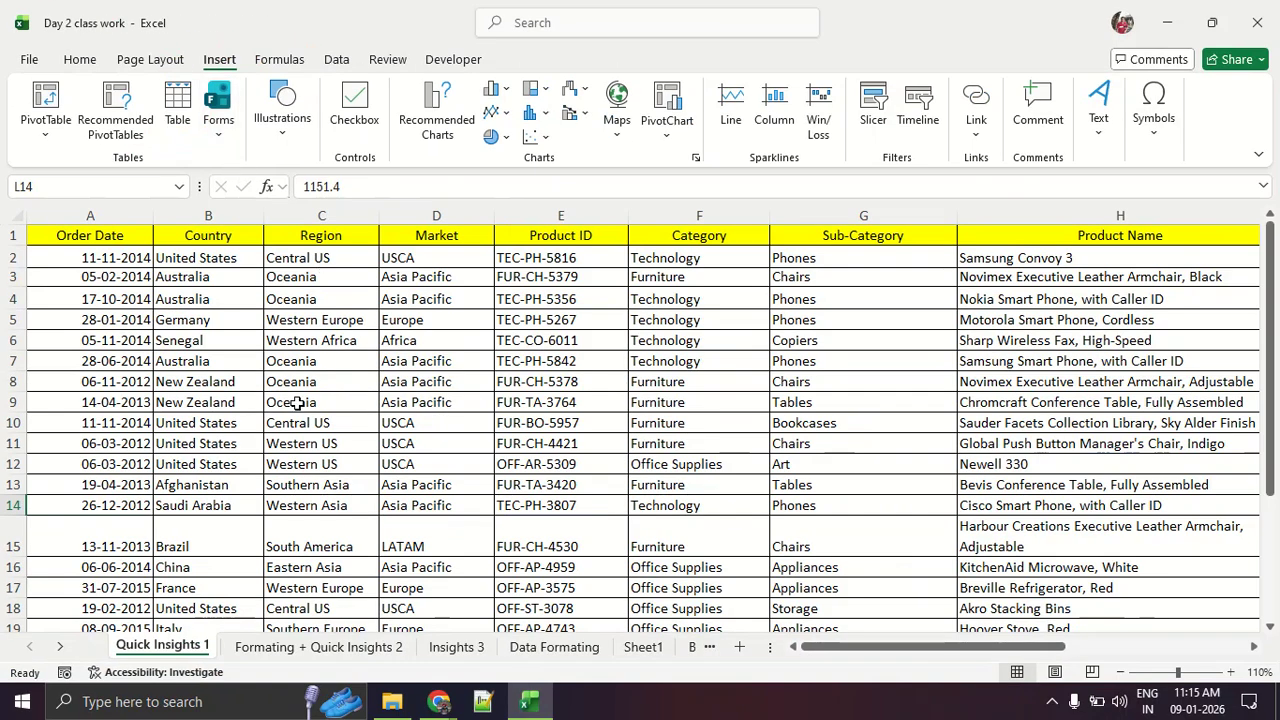
{"action": "left_click", "coordinate": [264, 629]}
{"action": "left_click_drag", "start_coordinate": [120, 298], "coordinate": [1100, 545]}
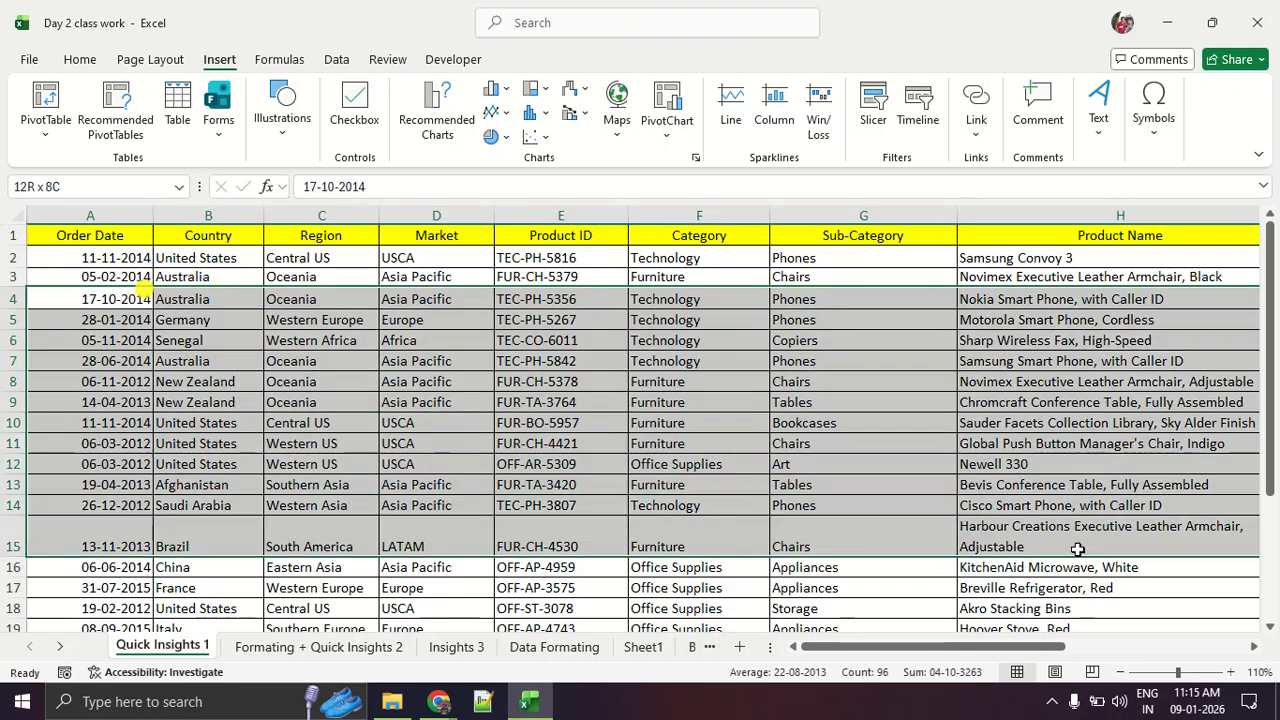
{"action": "left_click", "coordinate": [457, 443]}
Create a table with headers from the order data in $A$1:$N$20
{"action": "left_click", "coordinate": [215, 340]}
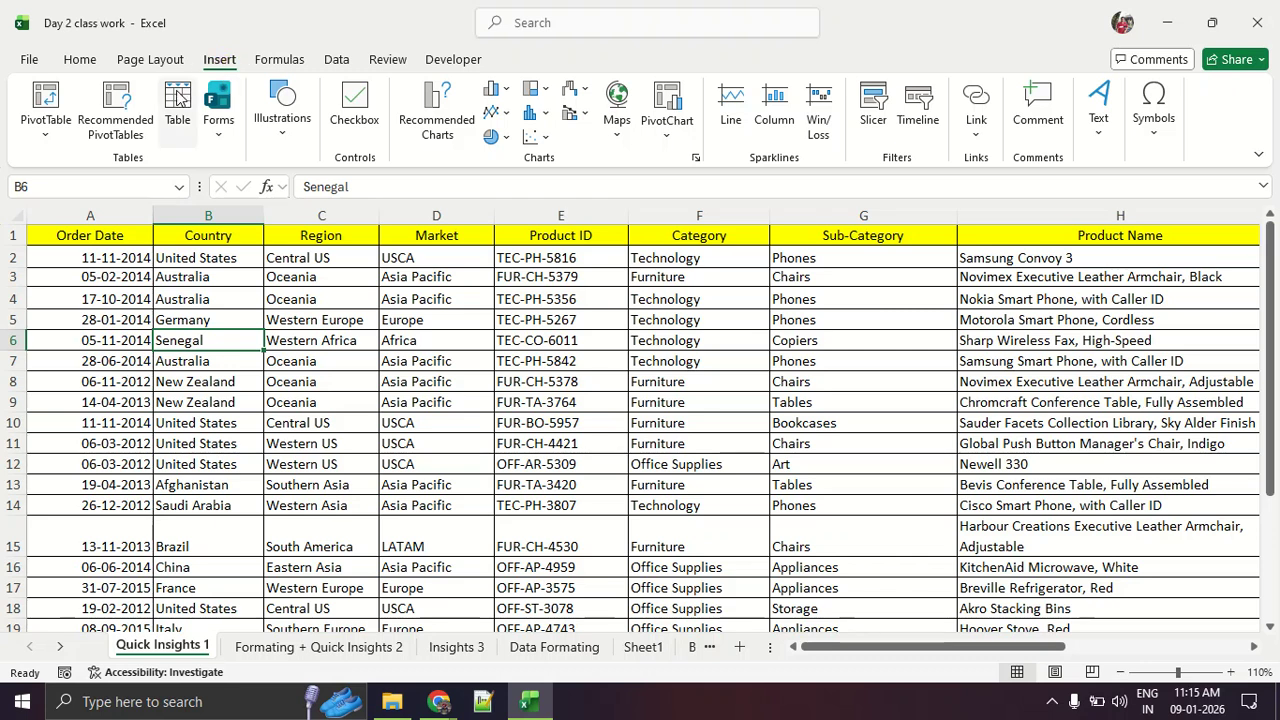
{"action": "left_click", "coordinate": [177, 97]}
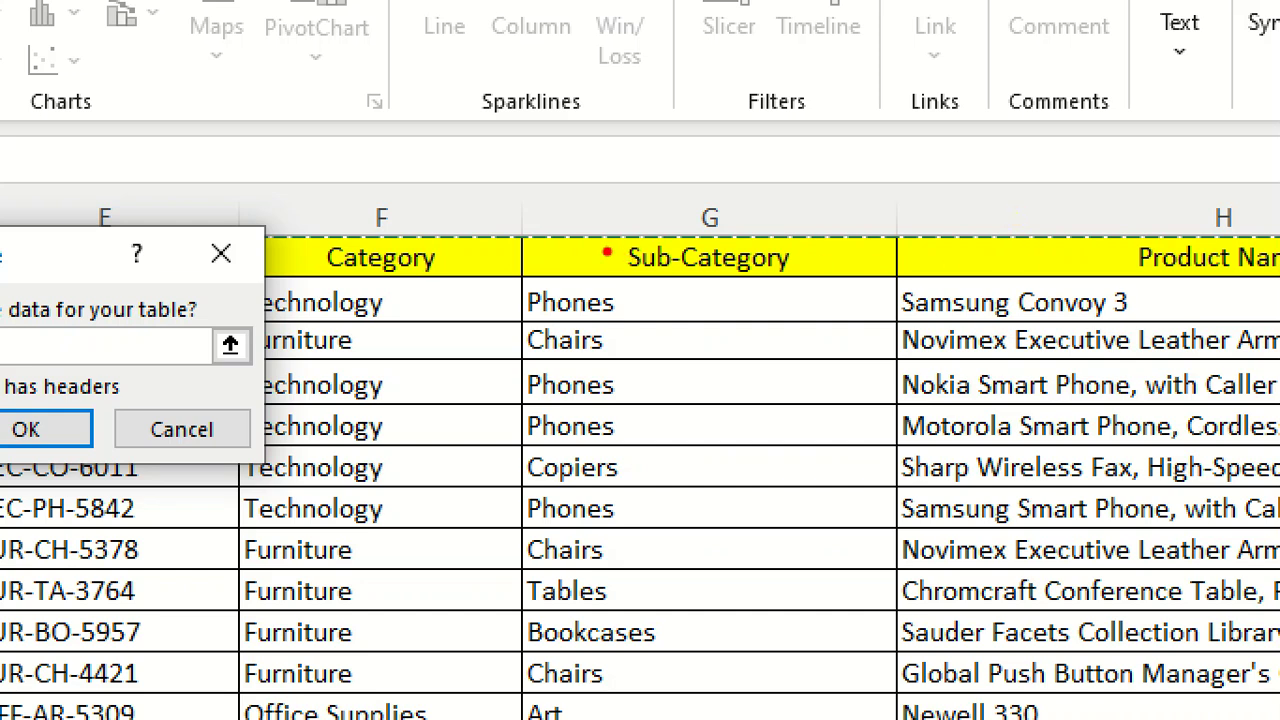
{"action": "left_click_drag", "start_coordinate": [400, 246], "coordinate": [1195, 237]}
{"action": "key", "text": "Escape"}
{"action": "scroll", "coordinate": [1100, 268], "scroll_direction": "down", "scroll_amount": 3}
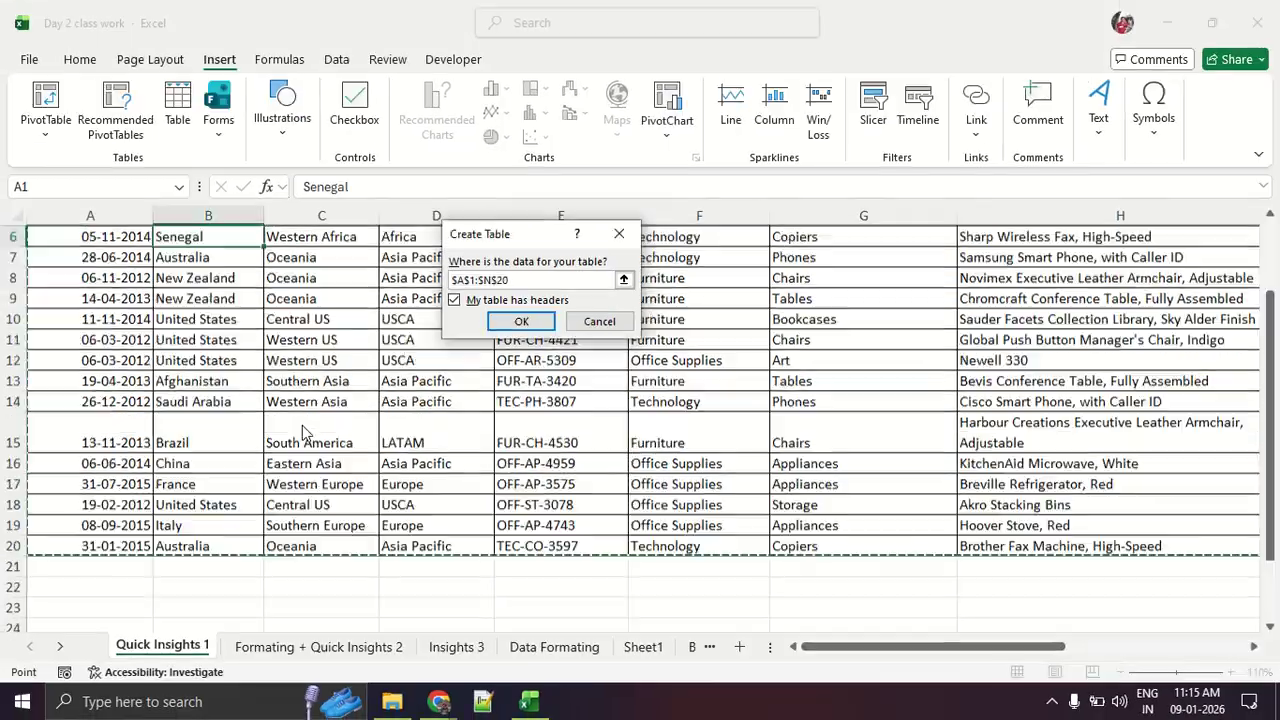
{"action": "scroll", "coordinate": [305, 432], "scroll_direction": "up", "scroll_amount": 2}
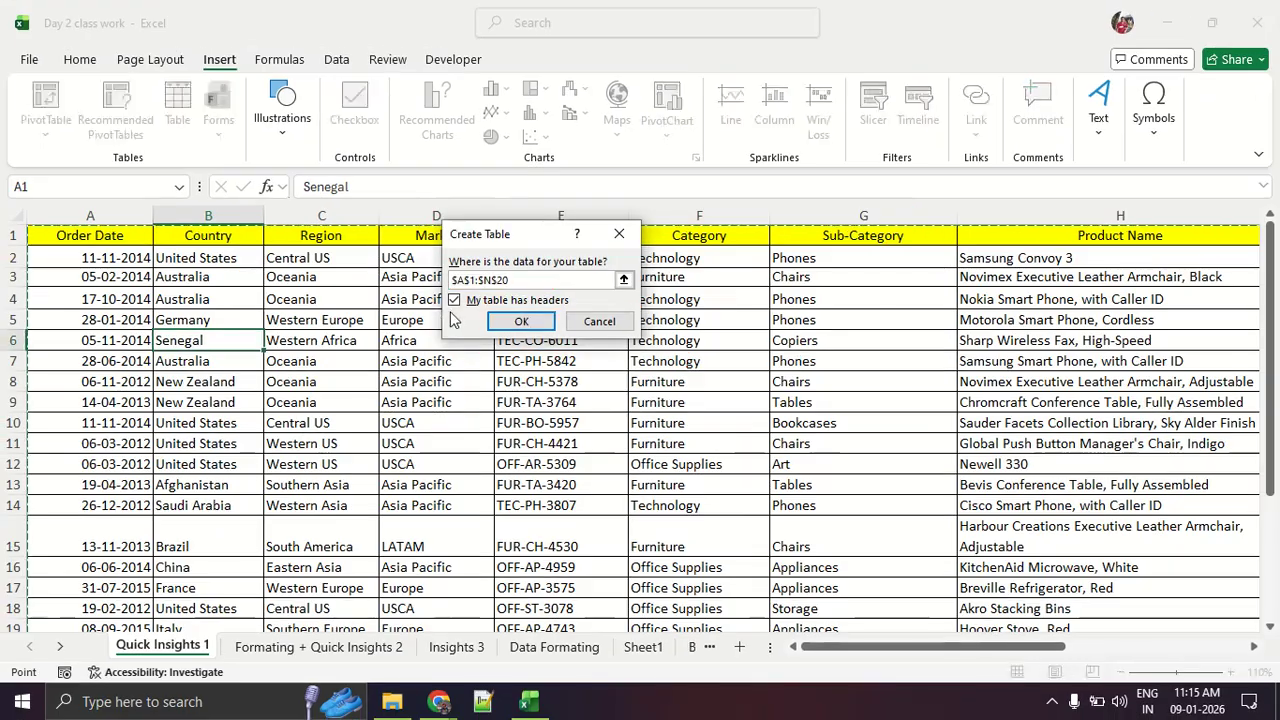
{"action": "left_click", "coordinate": [393, 285]}
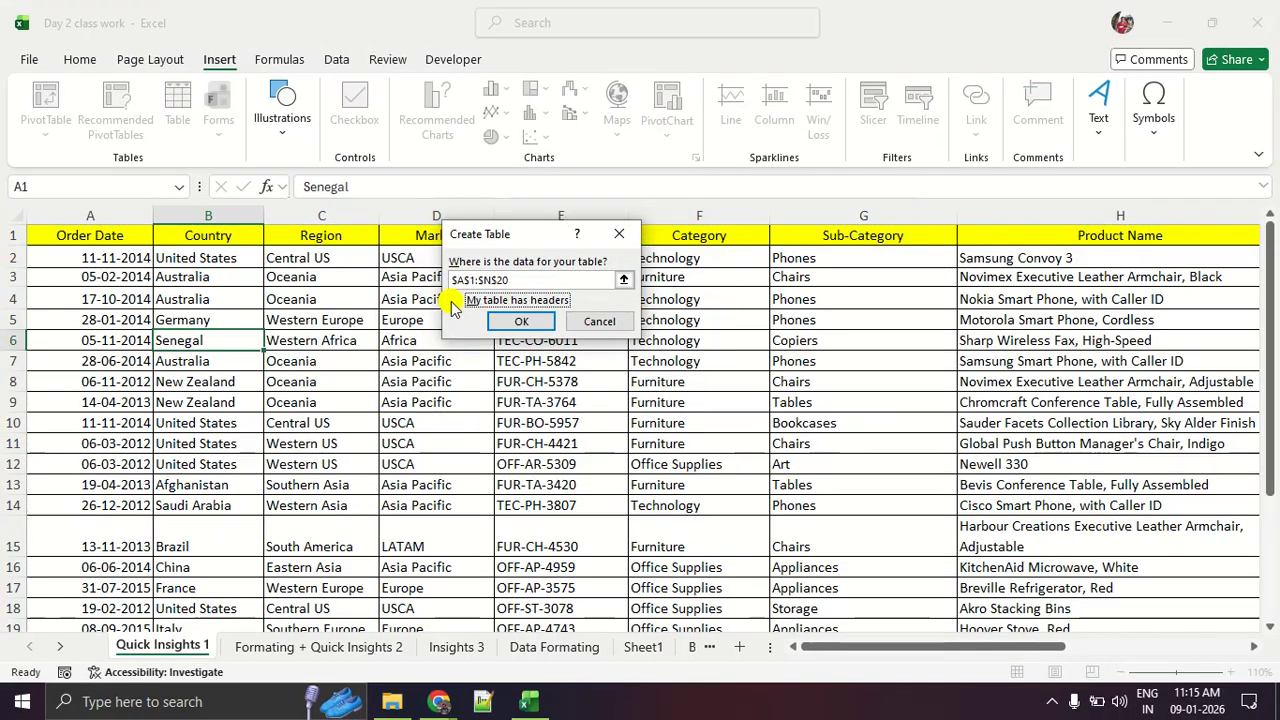
{"action": "left_click", "coordinate": [454, 300]}
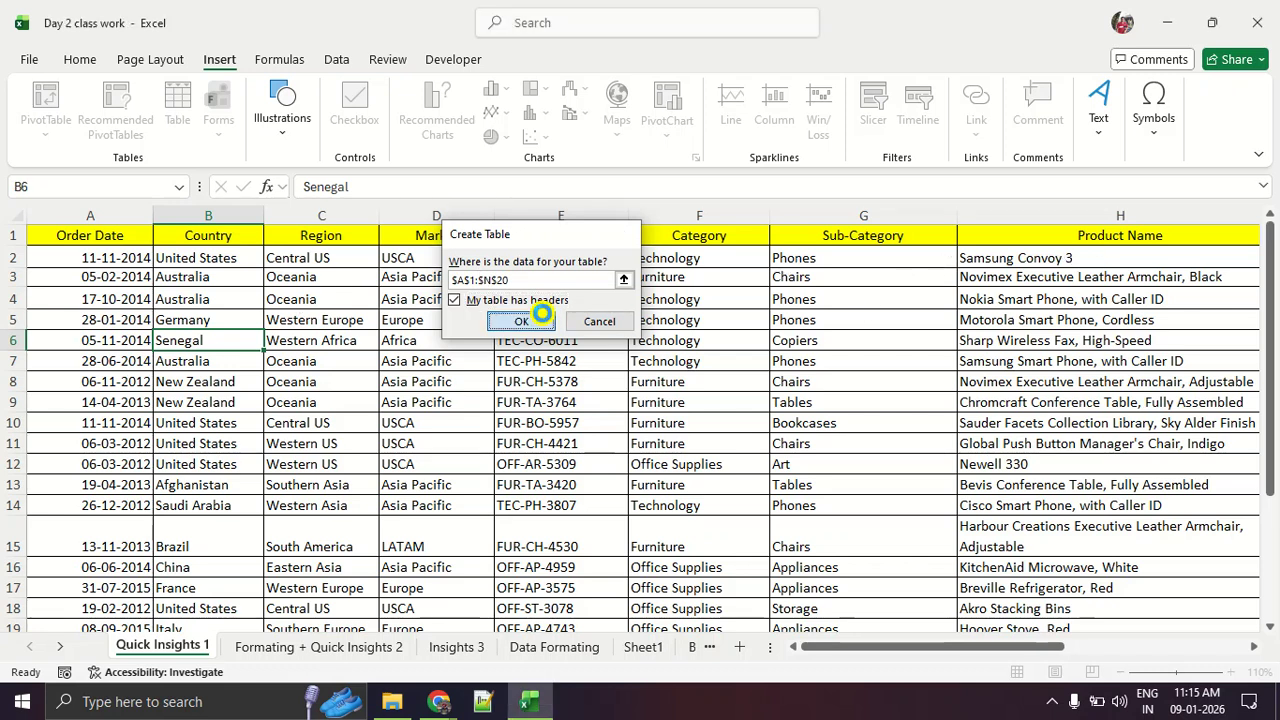
{"action": "left_click", "coordinate": [530, 321]}
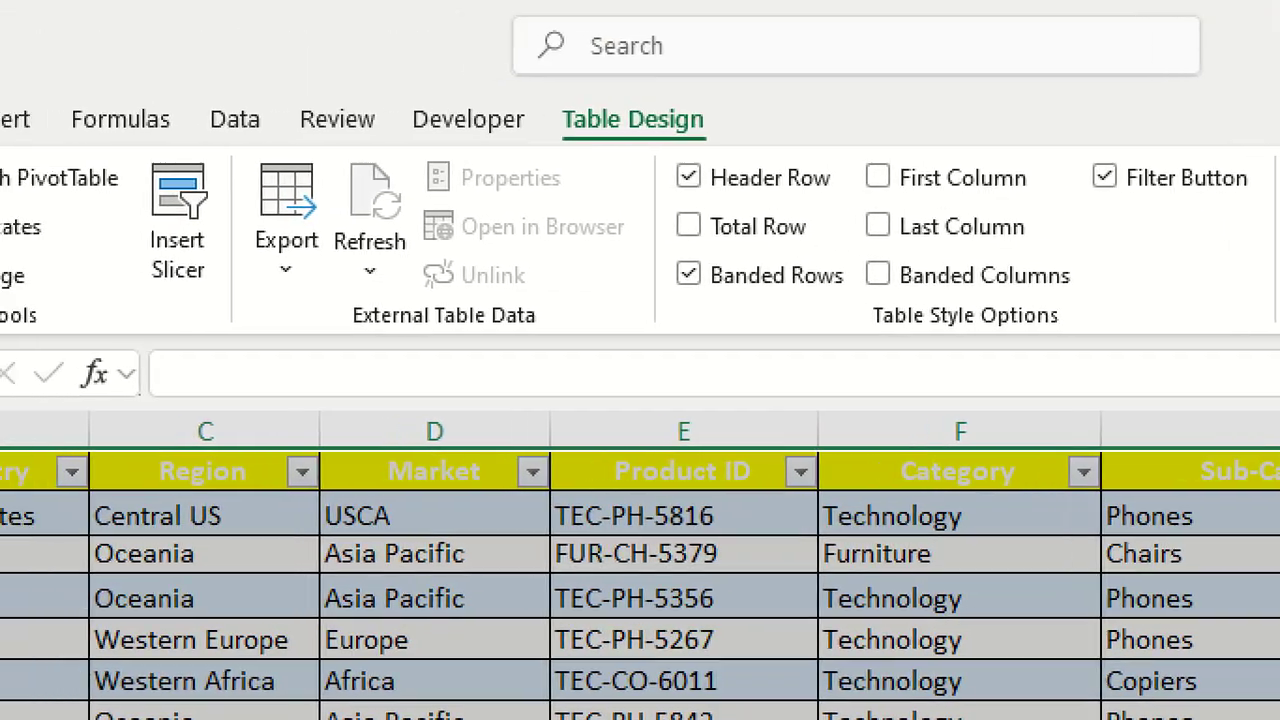
Compare the availability of the table design options with cell F24 outside the table and cell F18 inside it selected
{"action": "mouse_move", "coordinate": [1195, 62]}
{"action": "left_mouse_down"}
{"action": "mouse_move", "coordinate": [950, 135]}
{"action": "mouse_move", "coordinate": [1180, 135]}
{"action": "mouse_move", "coordinate": [1160, 68]}
{"action": "left_mouse_up"}
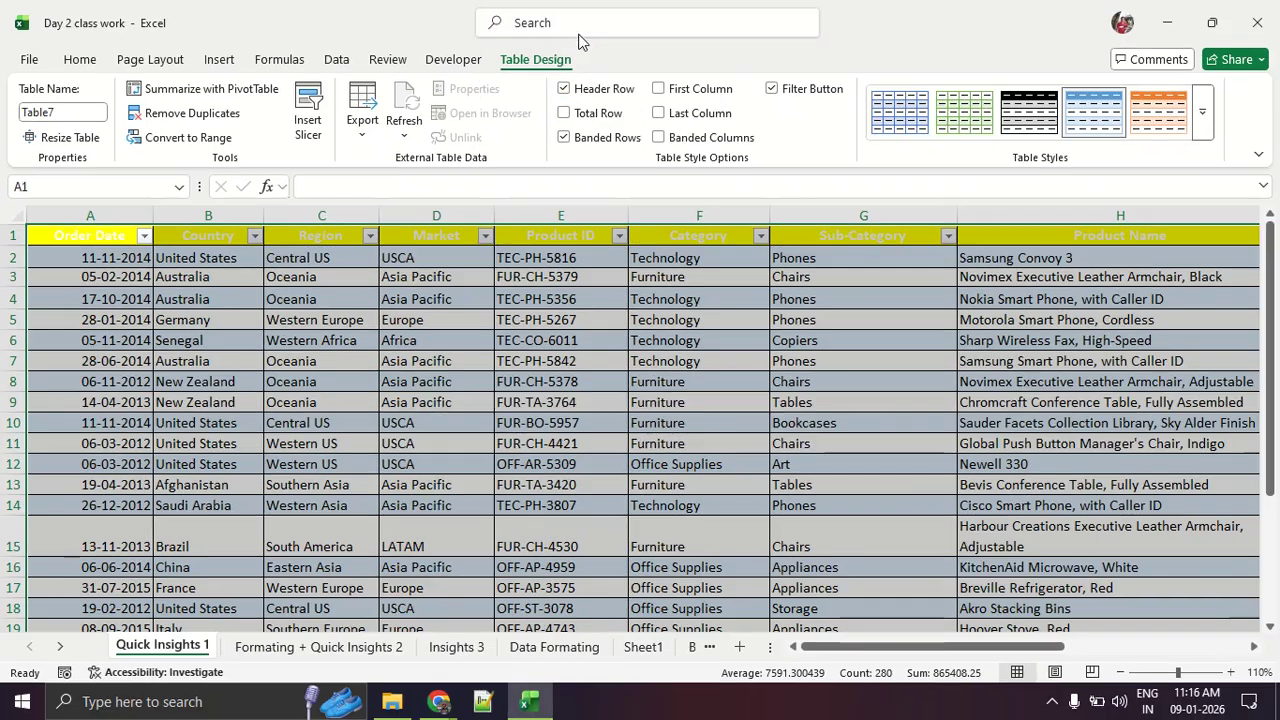
{"action": "scroll", "coordinate": [516, 232], "scroll_direction": "down", "scroll_amount": 3}
{"action": "left_click", "coordinate": [551, 466]}
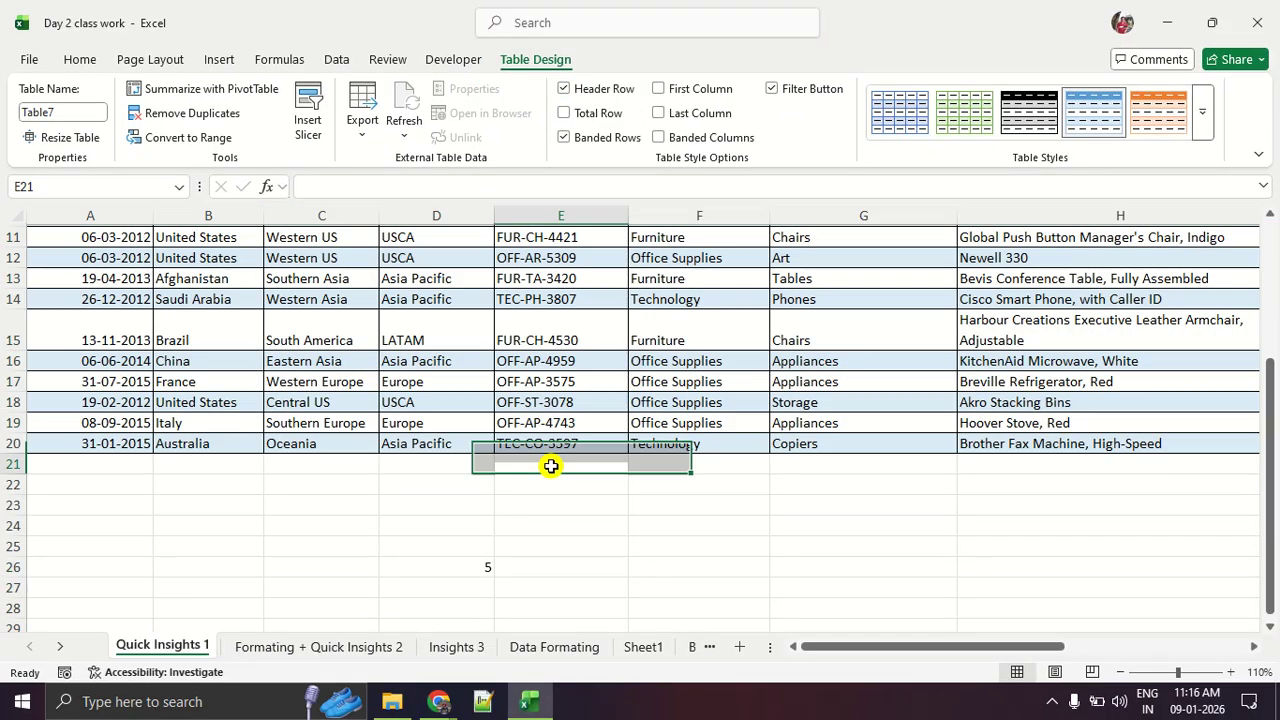
{"action": "left_click", "coordinate": [653, 535]}
{"action": "left_click_drag", "start_coordinate": [757, 490], "coordinate": [786, 507]}
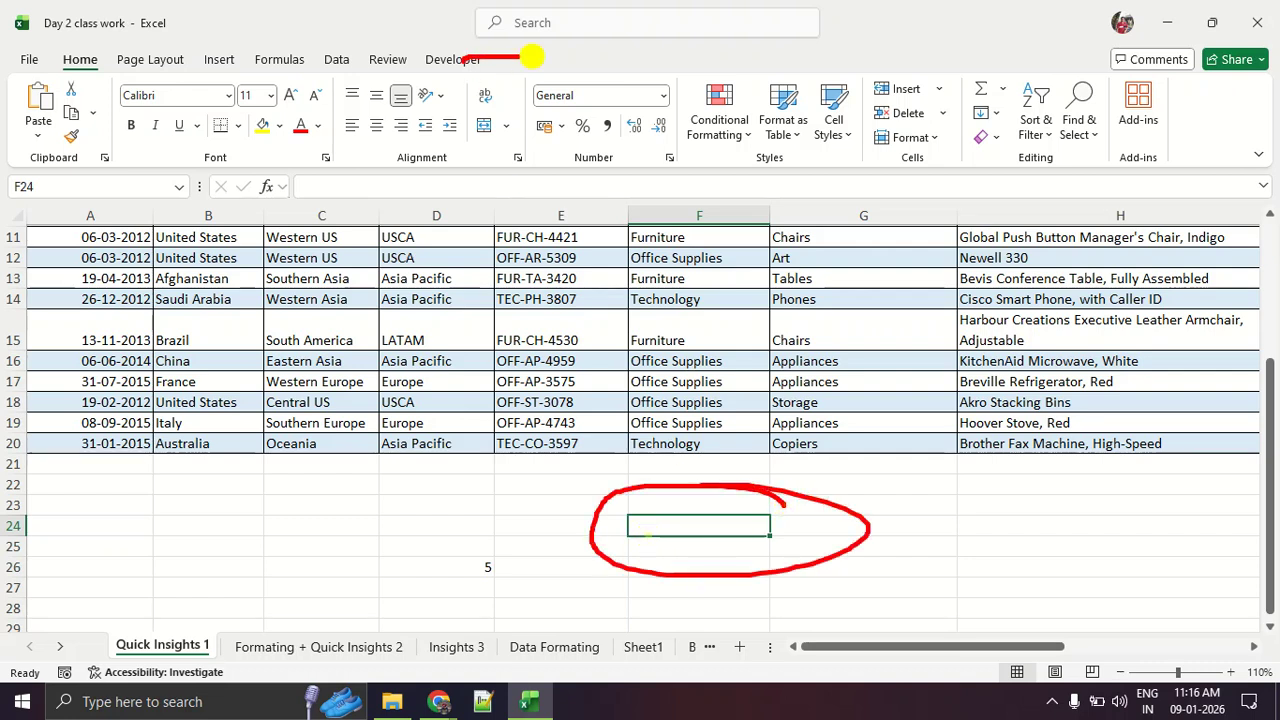
{"action": "left_click_drag", "start_coordinate": [531, 57], "coordinate": [531, 57]}
{"action": "key", "text": "Escape"}
{"action": "left_click", "coordinate": [680, 402]}
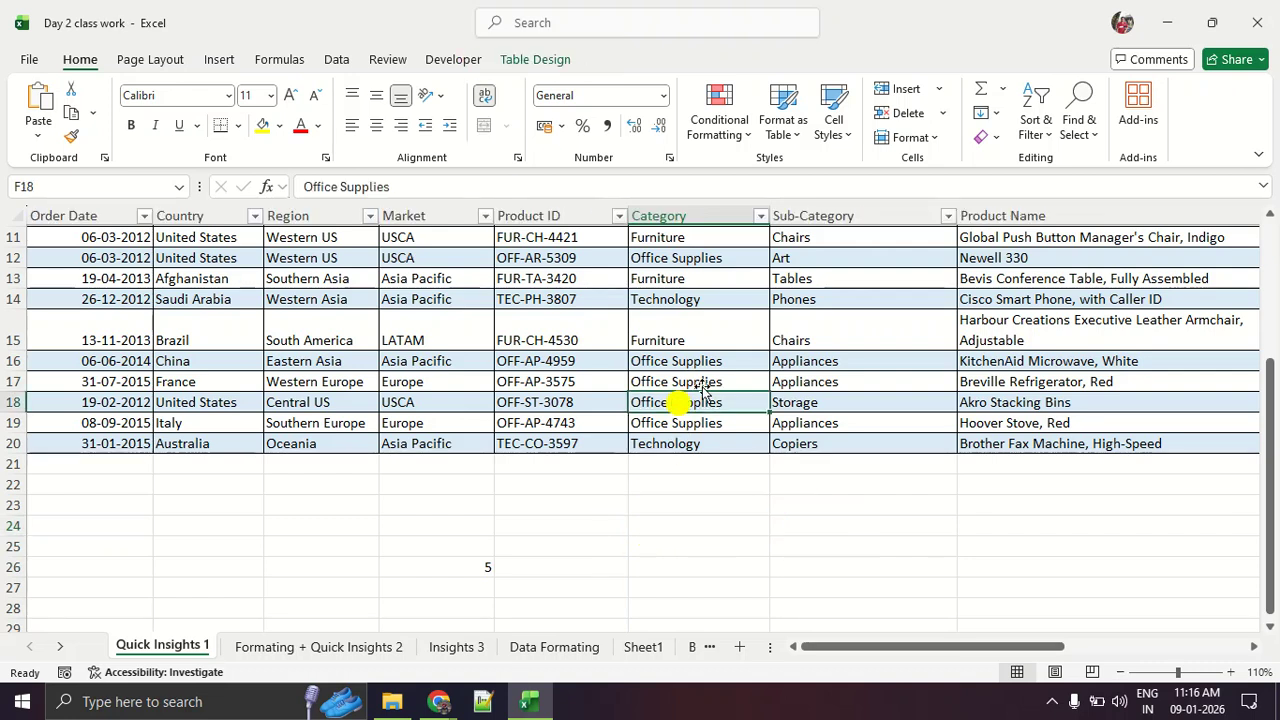
{"action": "mouse_move", "coordinate": [556, 14]}
{"action": "left_mouse_down"}
{"action": "mouse_move", "coordinate": [500, 28]}
{"action": "mouse_move", "coordinate": [615, 40]}
{"action": "mouse_move", "coordinate": [594, 34]}
{"action": "left_mouse_up"}
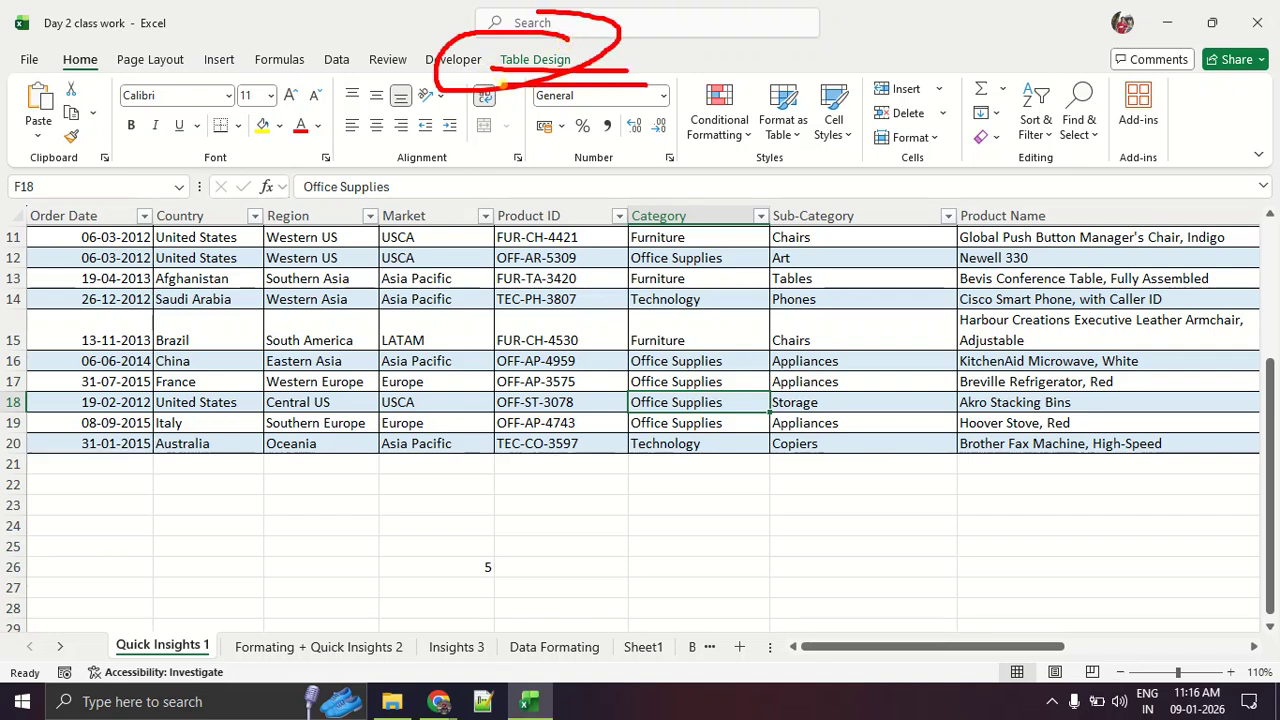
{"action": "key", "text": "Escape"}
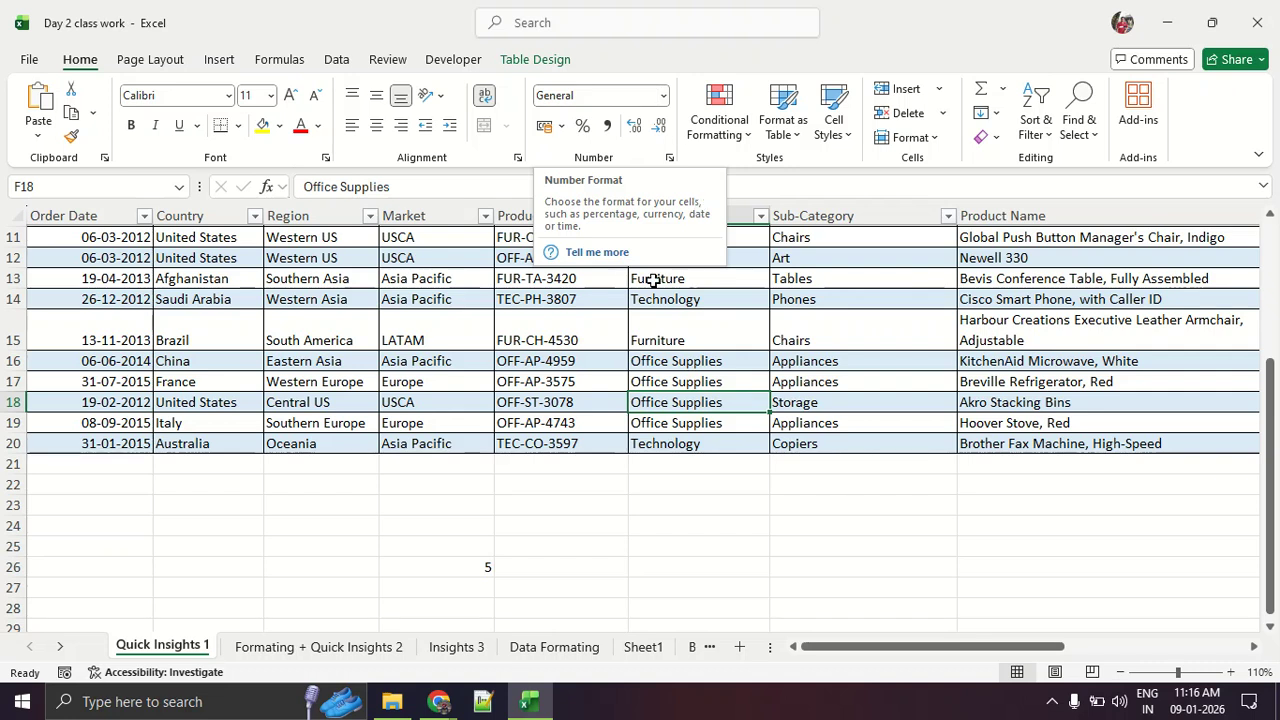
Try green, blue and orange styles on the order table and settle on the black gridded Light style
{"action": "scroll", "coordinate": [629, 303], "scroll_direction": "up", "scroll_amount": 2}
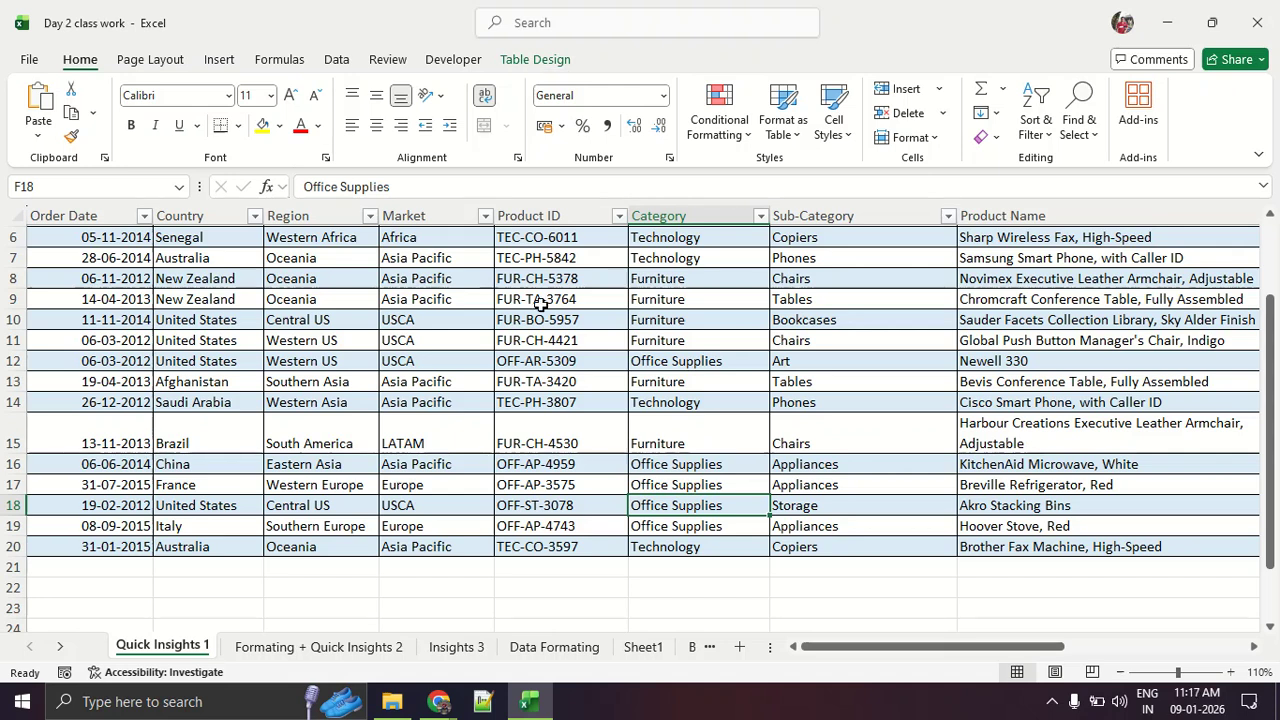
{"action": "scroll", "coordinate": [543, 303], "scroll_direction": "up", "scroll_amount": 2}
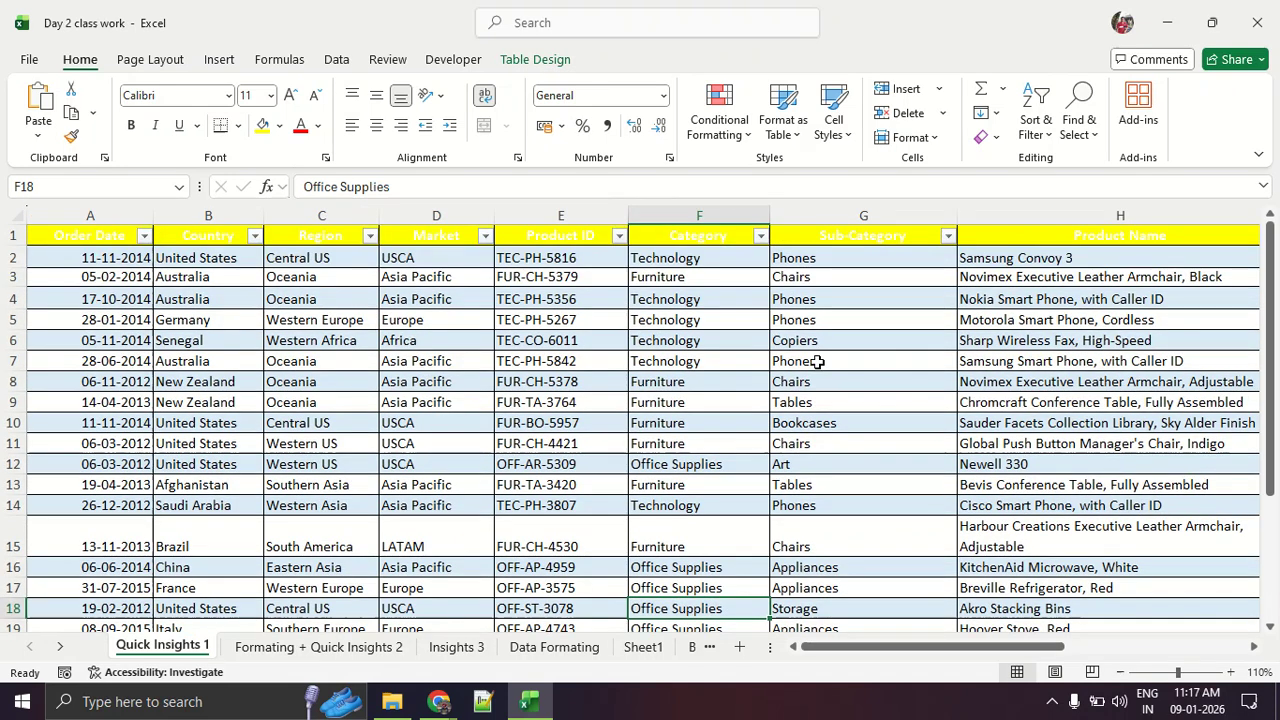
{"action": "left_click", "coordinate": [537, 58]}
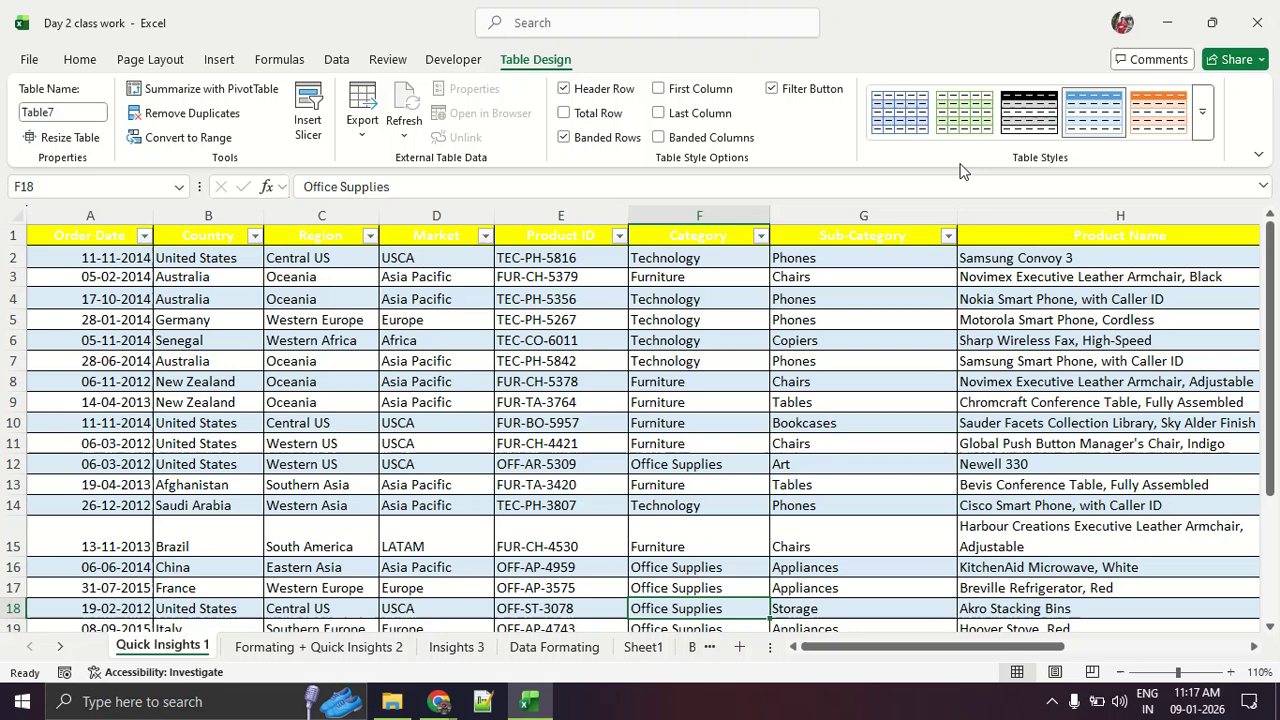
{"action": "left_click", "coordinate": [1024, 116]}
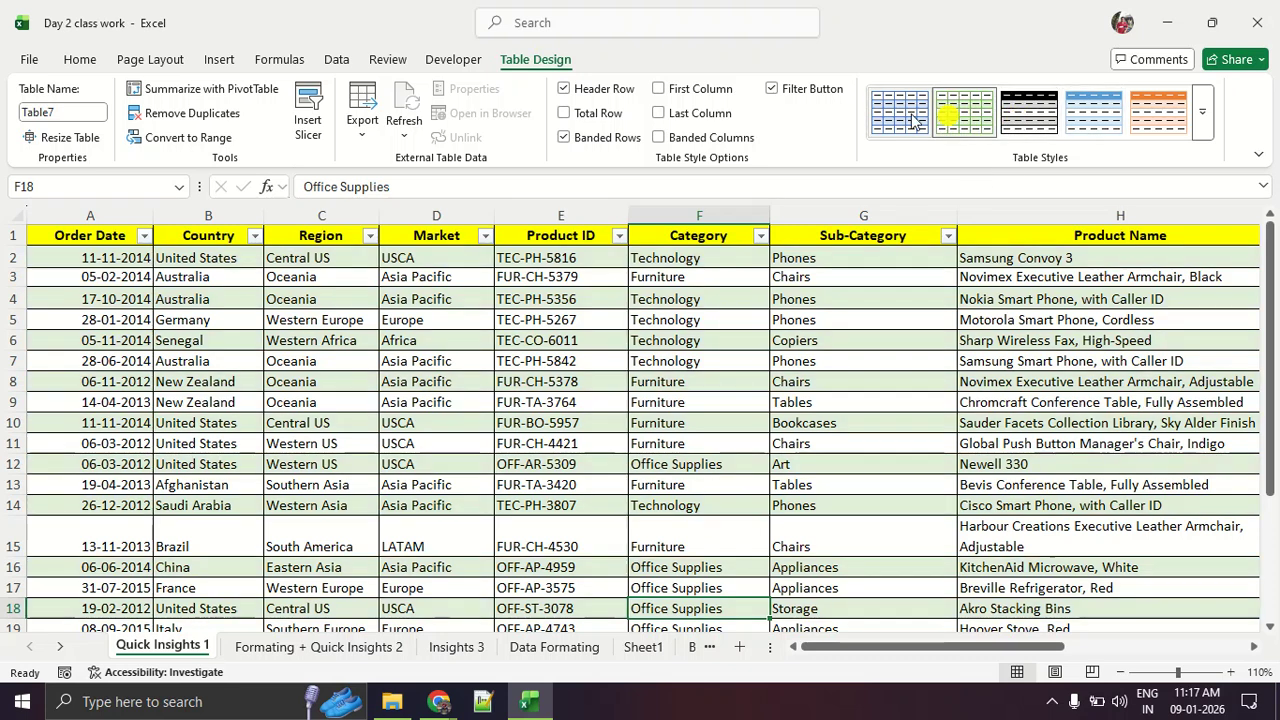
{"action": "left_click", "coordinate": [899, 112]}
{"action": "left_click", "coordinate": [1200, 132]}
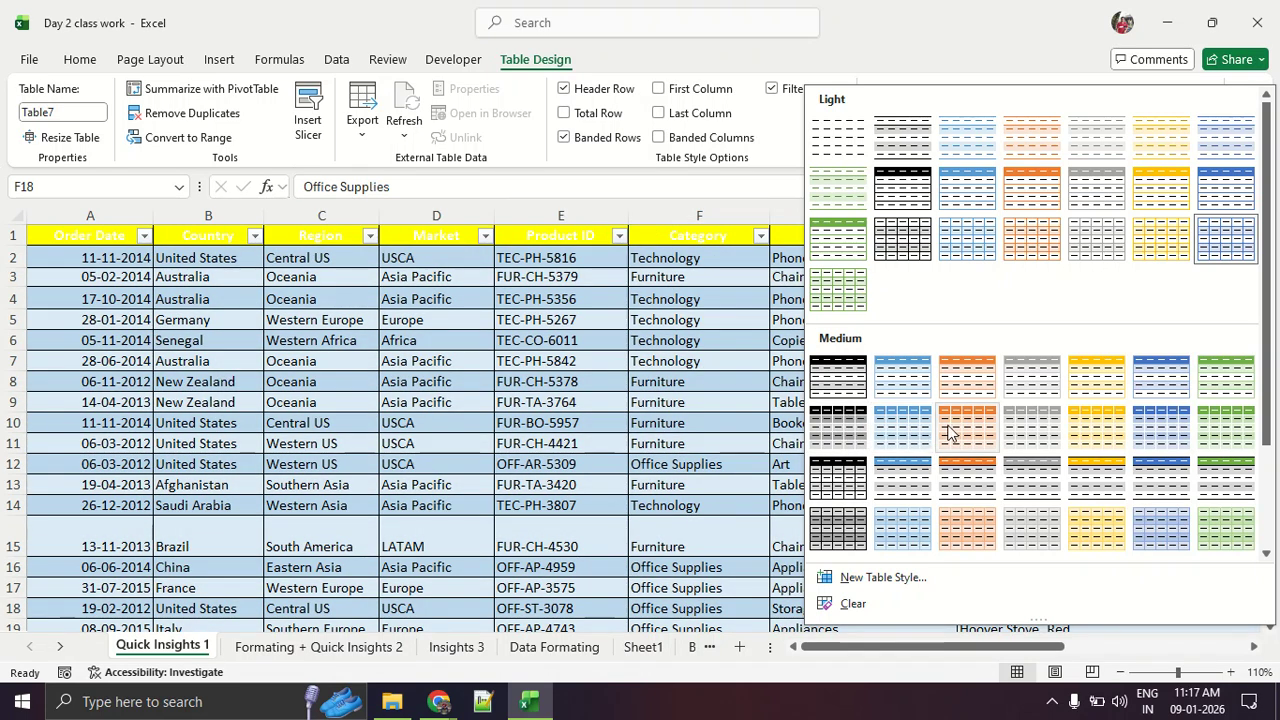
{"action": "left_click", "coordinate": [947, 425]}
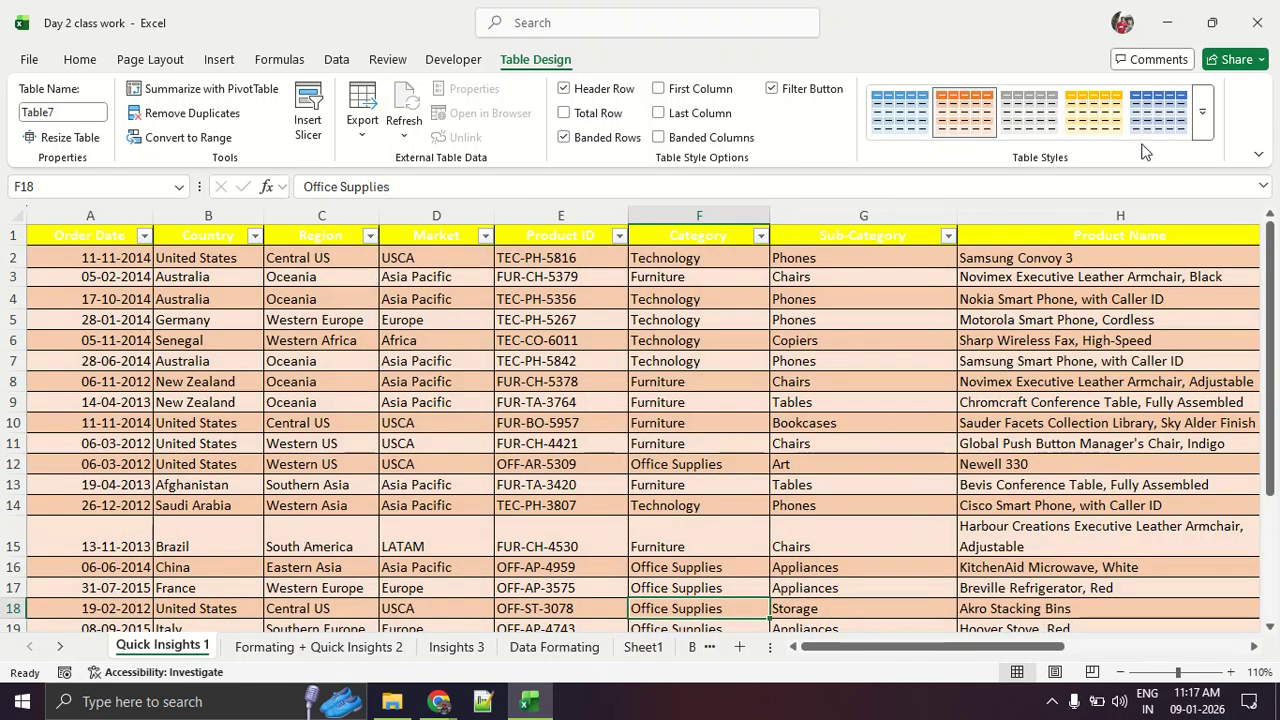
{"action": "left_click", "coordinate": [1202, 112]}
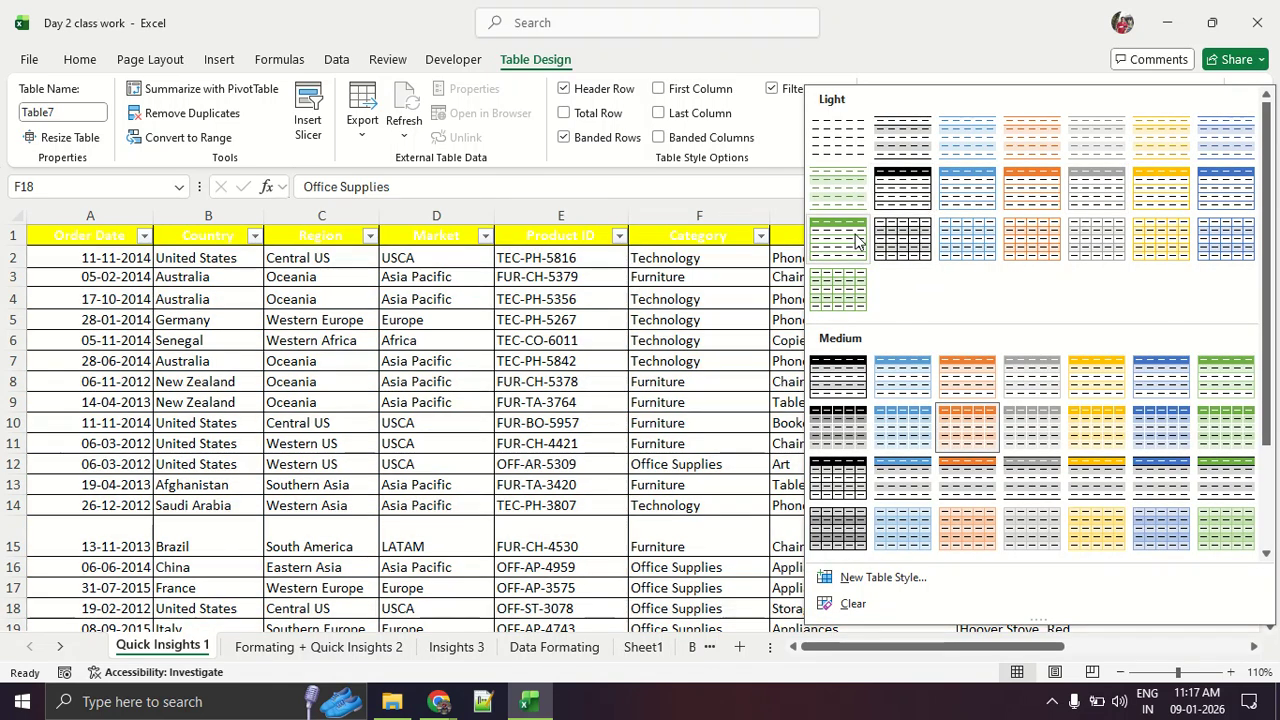
{"action": "left_click", "coordinate": [908, 238]}
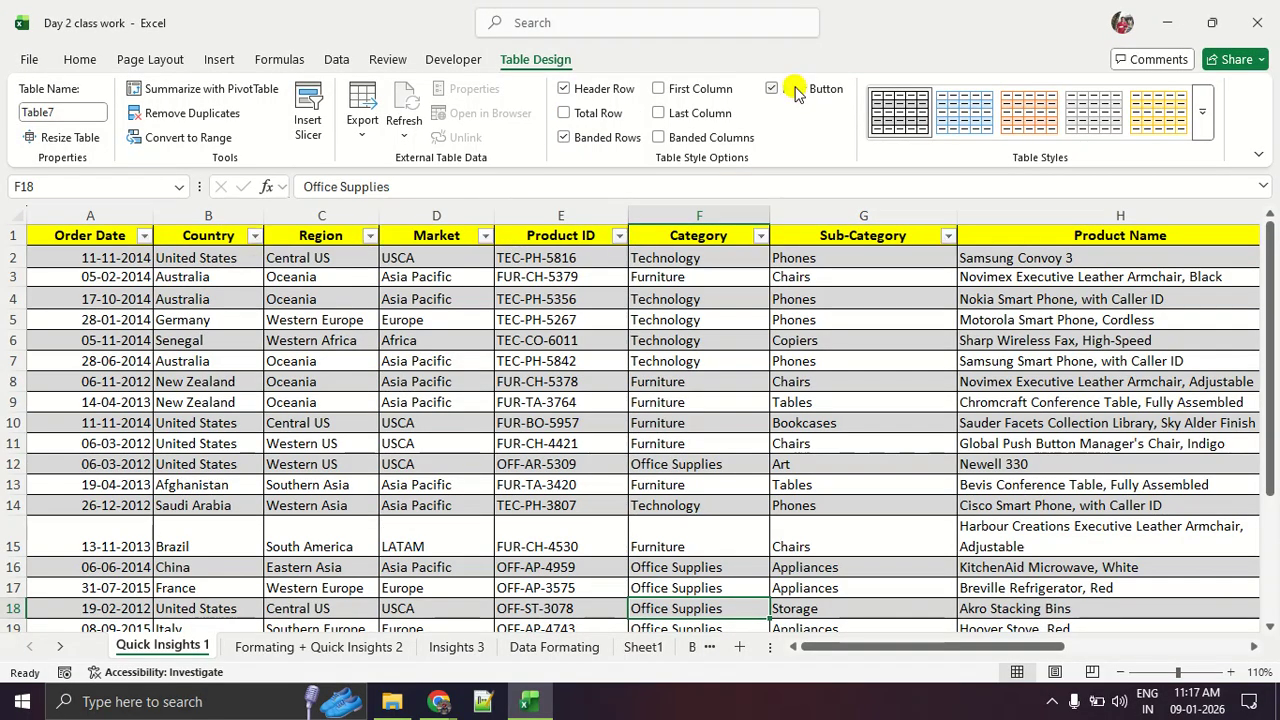
Try column banding on the table, and leave both banded rows and banded columns turned off
{"action": "left_click", "coordinate": [627, 146]}
{"action": "left_click", "coordinate": [627, 146]}
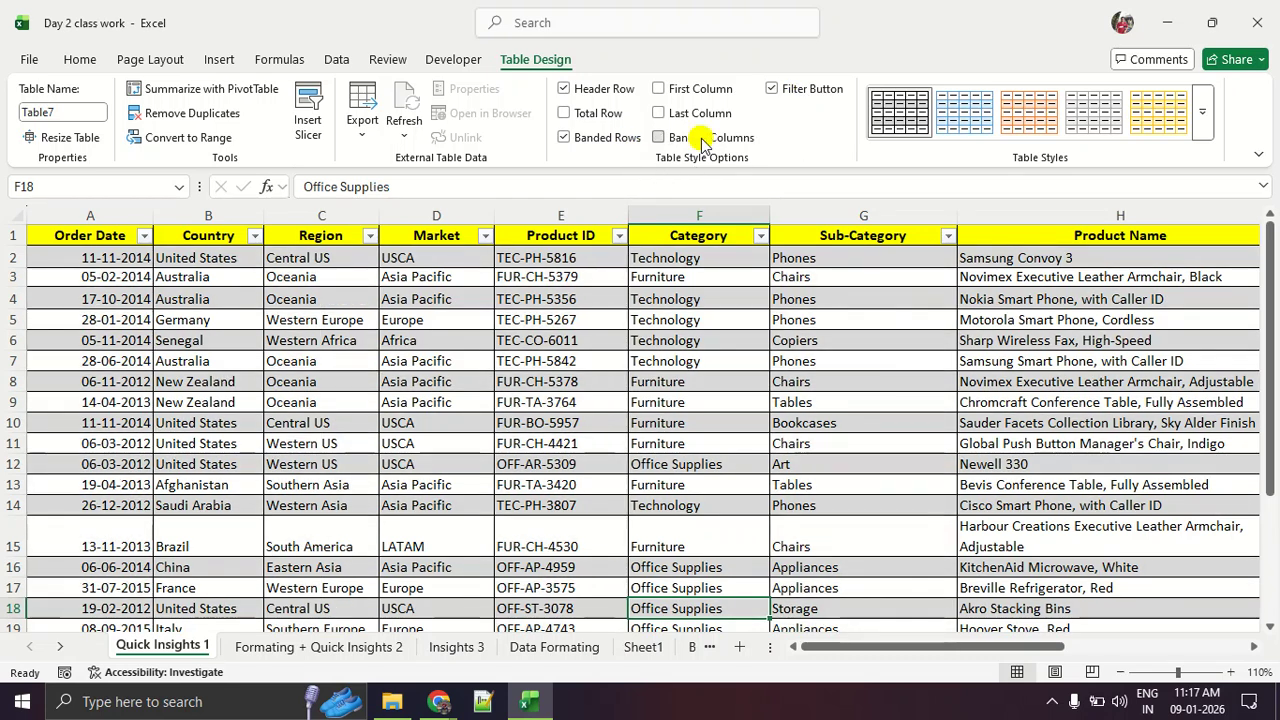
{"action": "left_click", "coordinate": [702, 140]}
{"action": "left_click", "coordinate": [622, 137]}
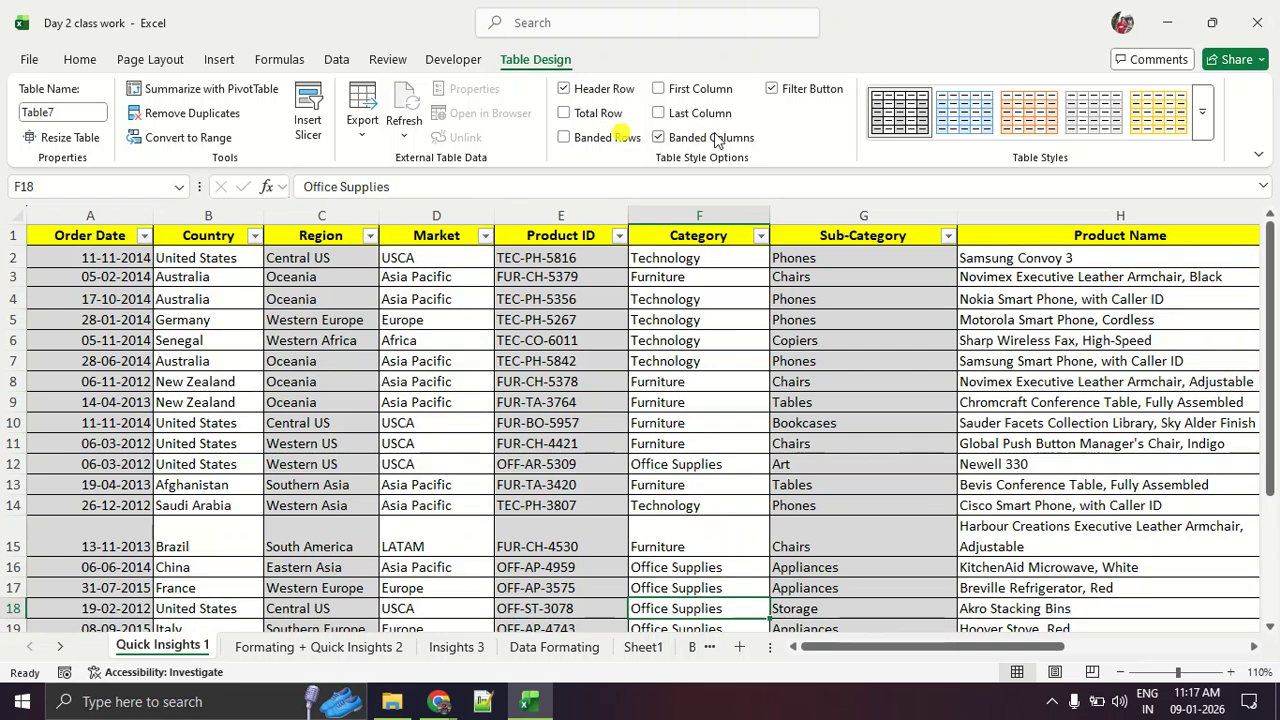
{"action": "left_click", "coordinate": [712, 137]}
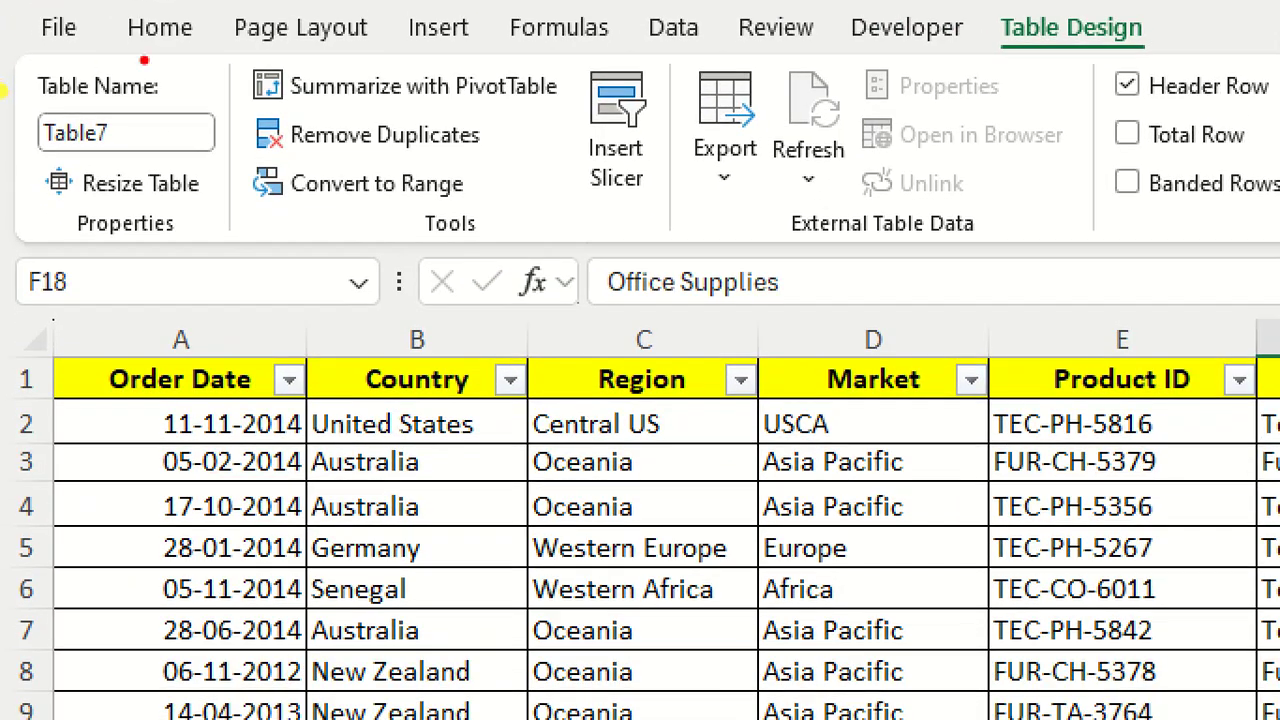
Examine the table's name, PivotTable and duplicate-removal tools, and the header and total row style options
{"action": "mouse_move", "coordinate": [144, 61]}
{"action": "left_mouse_down"}
{"action": "mouse_move", "coordinate": [55, 68]}
{"action": "mouse_move", "coordinate": [40, 250]}
{"action": "mouse_move", "coordinate": [152, 74]}
{"action": "left_mouse_up"}
{"action": "mouse_move", "coordinate": [38, 101]}
{"action": "left_mouse_down"}
{"action": "mouse_move", "coordinate": [214, 101]}
{"action": "mouse_move", "coordinate": [18, 100]}
{"action": "left_mouse_up"}
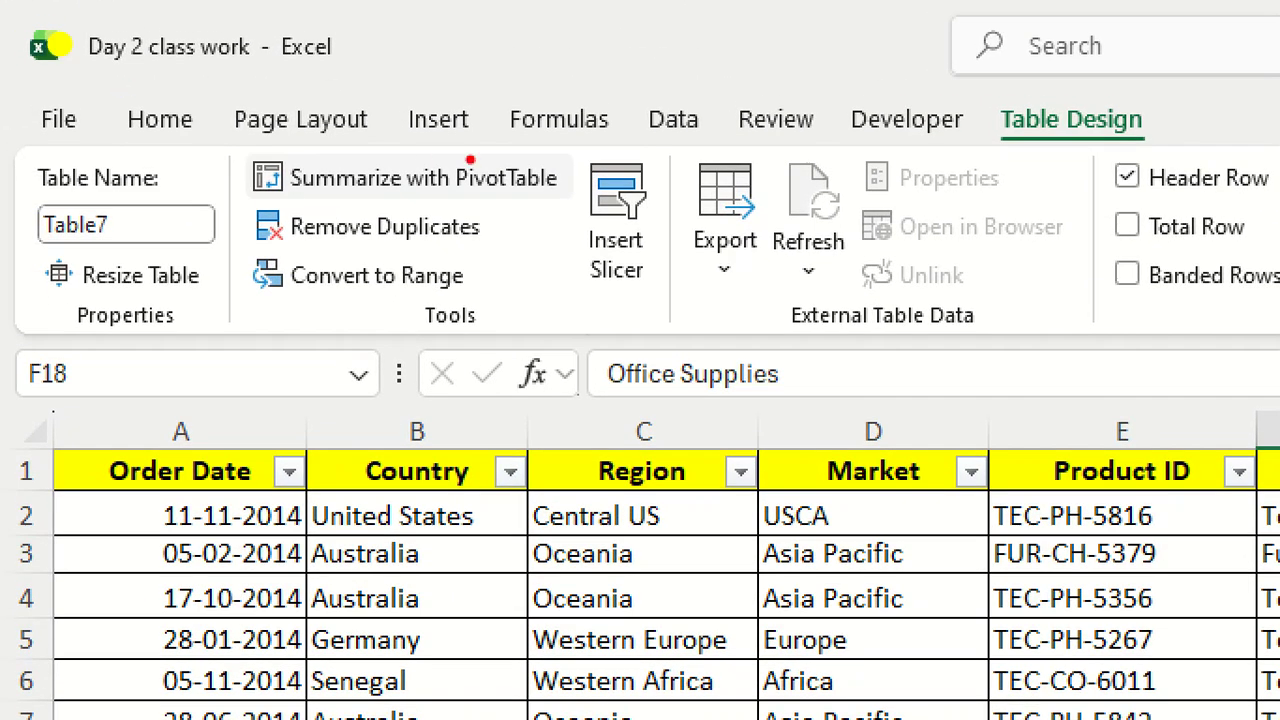
{"action": "mouse_move", "coordinate": [550, 207]}
{"action": "left_mouse_down"}
{"action": "mouse_move", "coordinate": [243, 215]}
{"action": "mouse_move", "coordinate": [620, 267]}
{"action": "mouse_move", "coordinate": [556, 212]}
{"action": "left_mouse_up"}
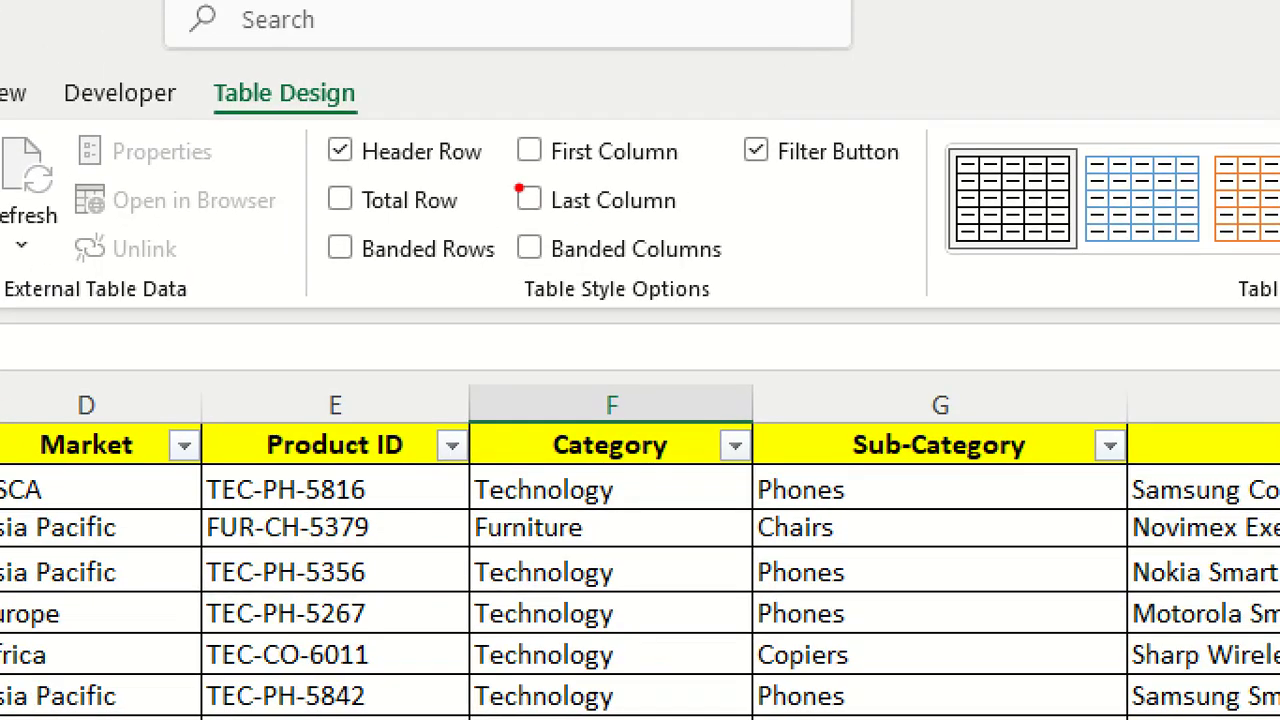
{"action": "left_click_drag", "start_coordinate": [476, 83], "coordinate": [331, 61]}
{"action": "mouse_move", "coordinate": [362, 152]}
{"action": "left_mouse_down"}
{"action": "mouse_move", "coordinate": [305, 215]}
{"action": "mouse_move", "coordinate": [509, 191]}
{"action": "mouse_move", "coordinate": [490, 162]}
{"action": "left_mouse_up"}
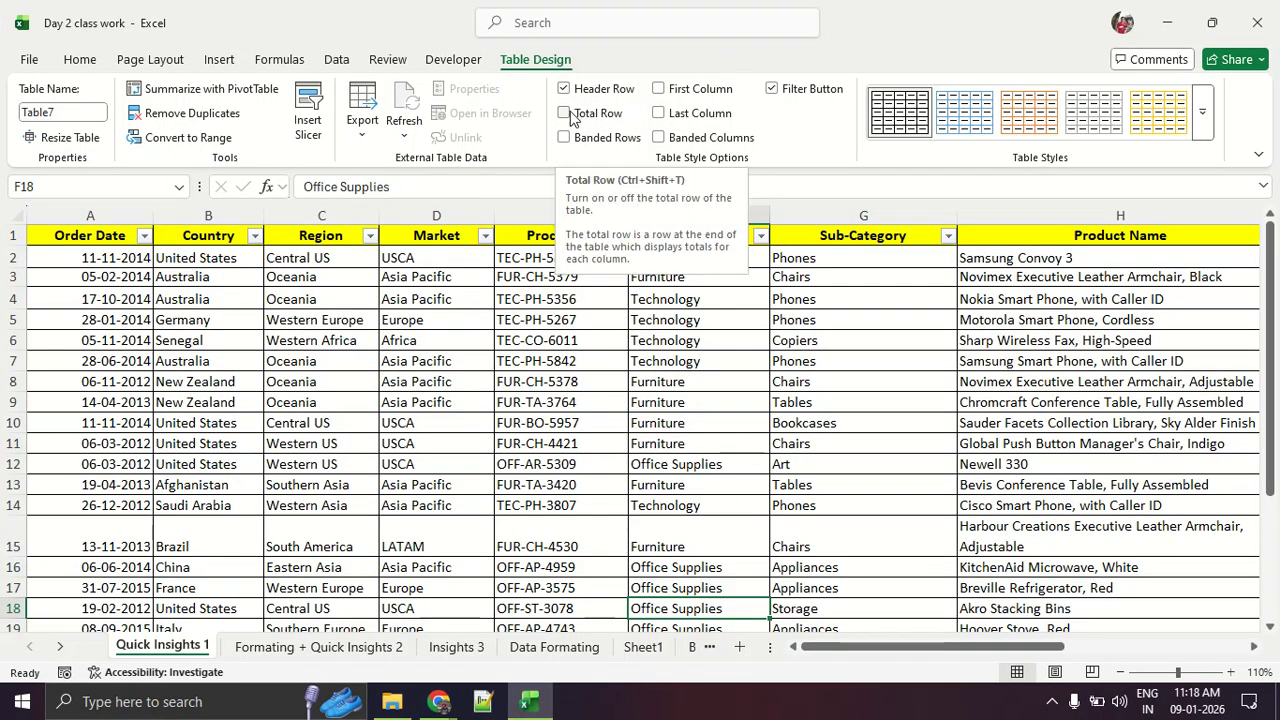
Add a total row beneath the last record of the order table
{"action": "left_click", "coordinate": [564, 113]}
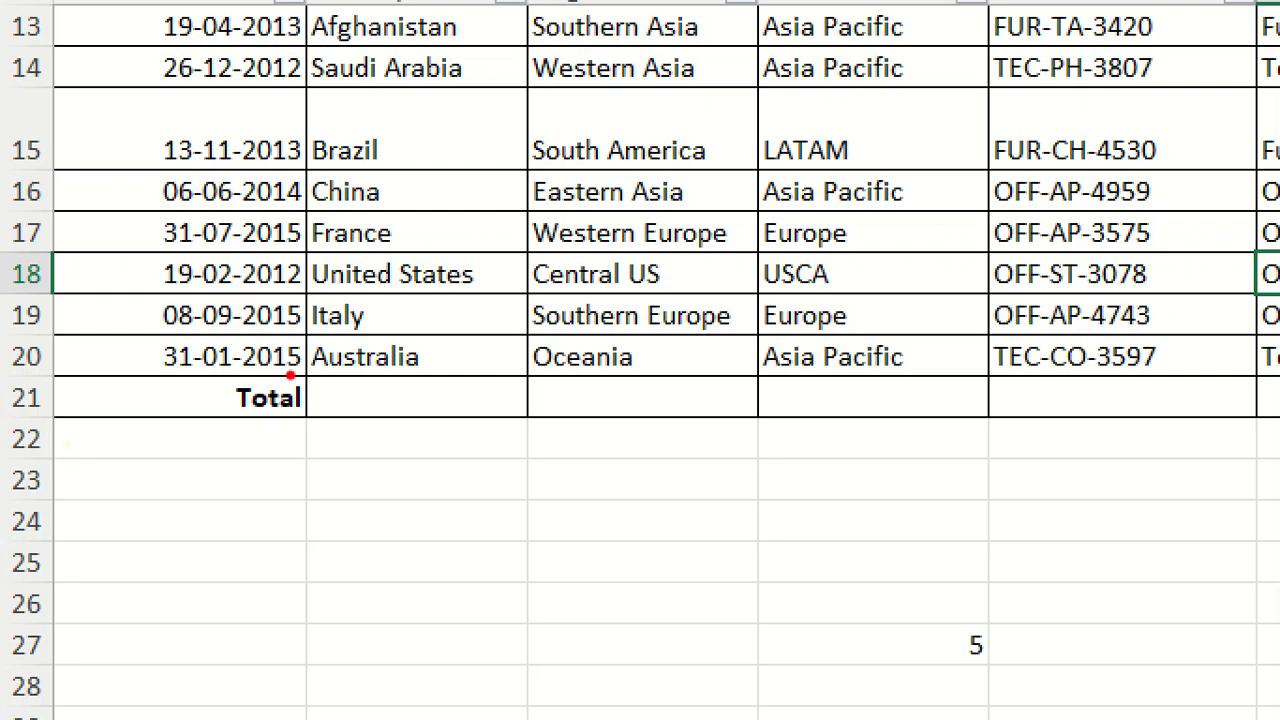
{"action": "left_click_drag", "start_coordinate": [105, 402], "coordinate": [78, 429]}
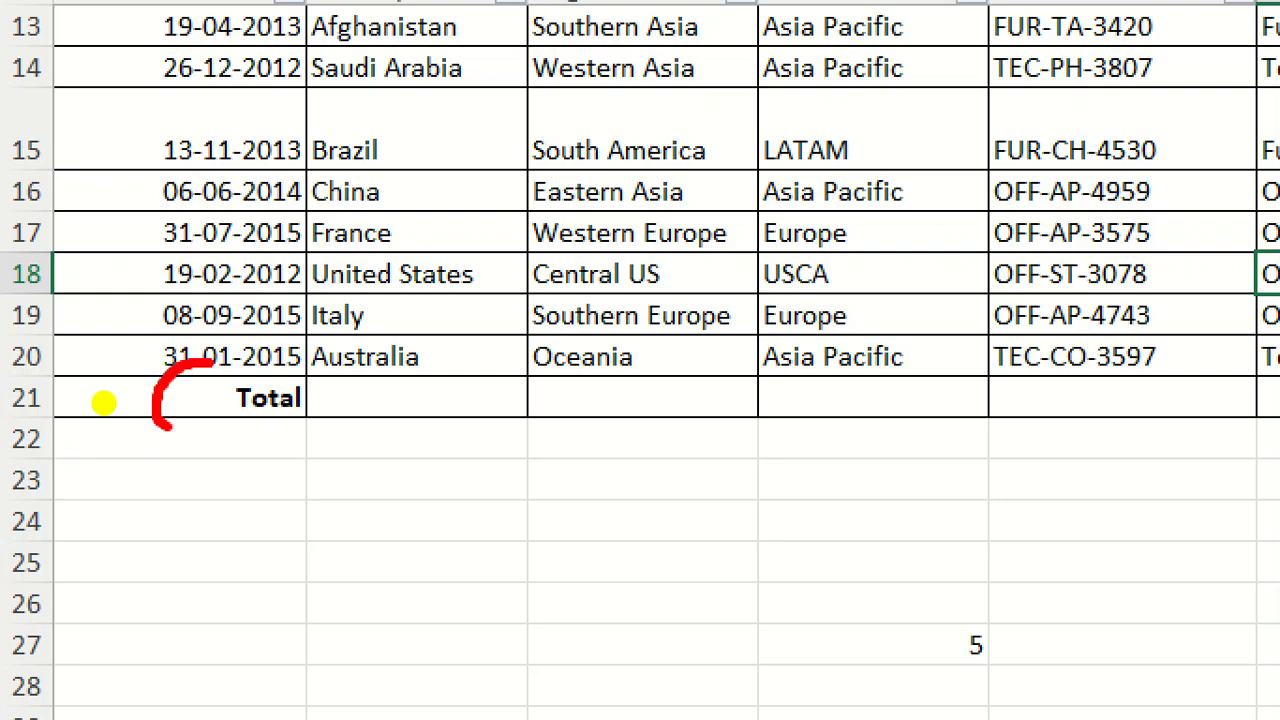
{"action": "left_click_drag", "start_coordinate": [210, 363], "coordinate": [160, 412]}
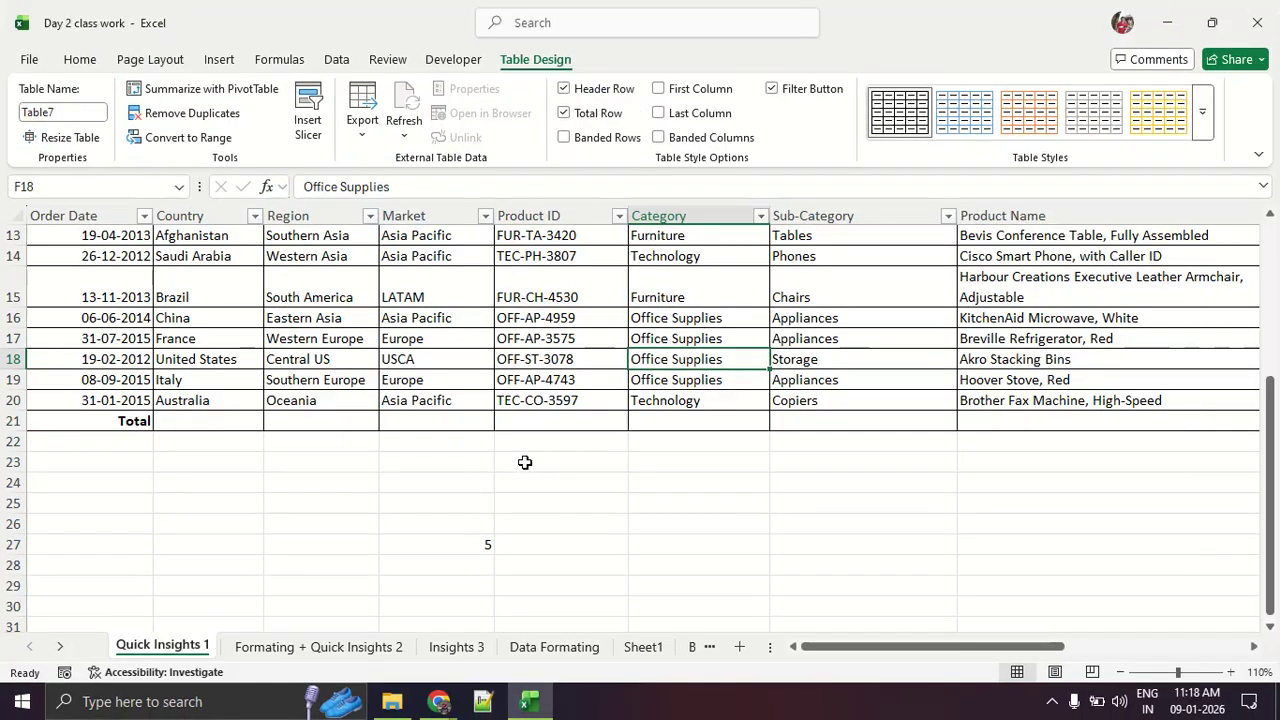
{"action": "scroll", "coordinate": [530, 432], "scroll_direction": "up", "scroll_amount": 4}
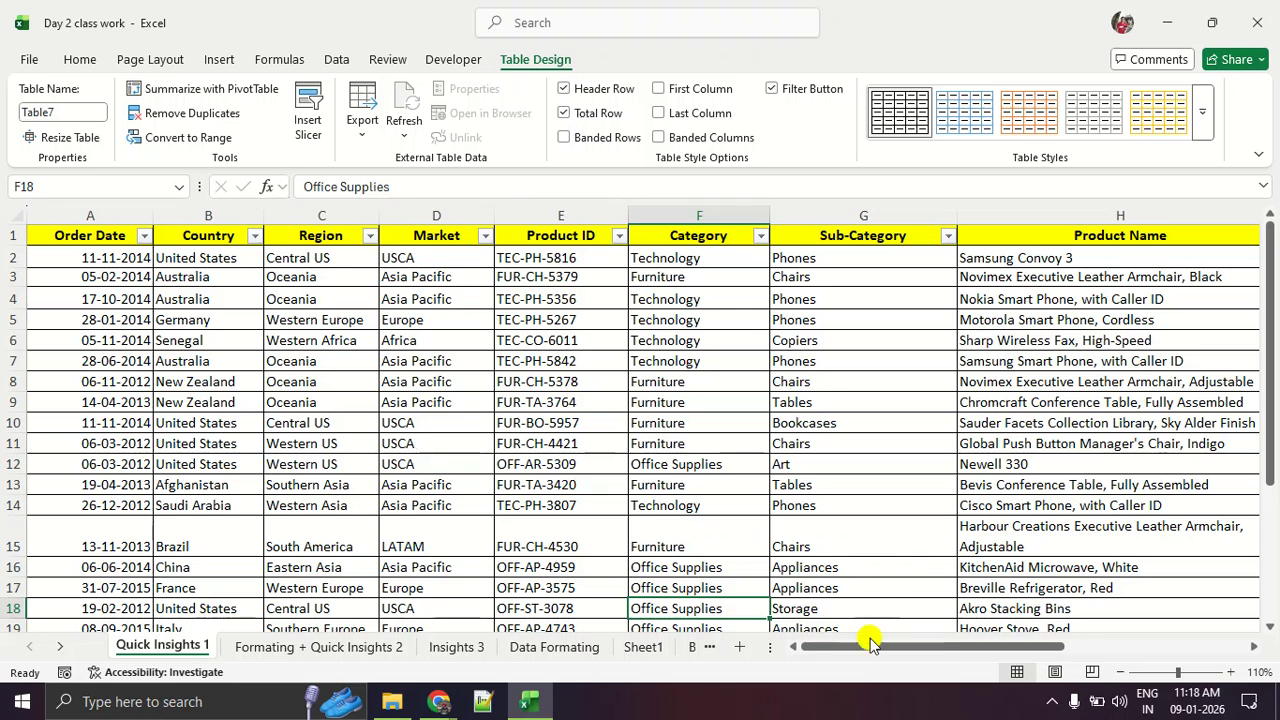
{"action": "left_click_drag", "start_coordinate": [870, 645], "coordinate": [1012, 645]}
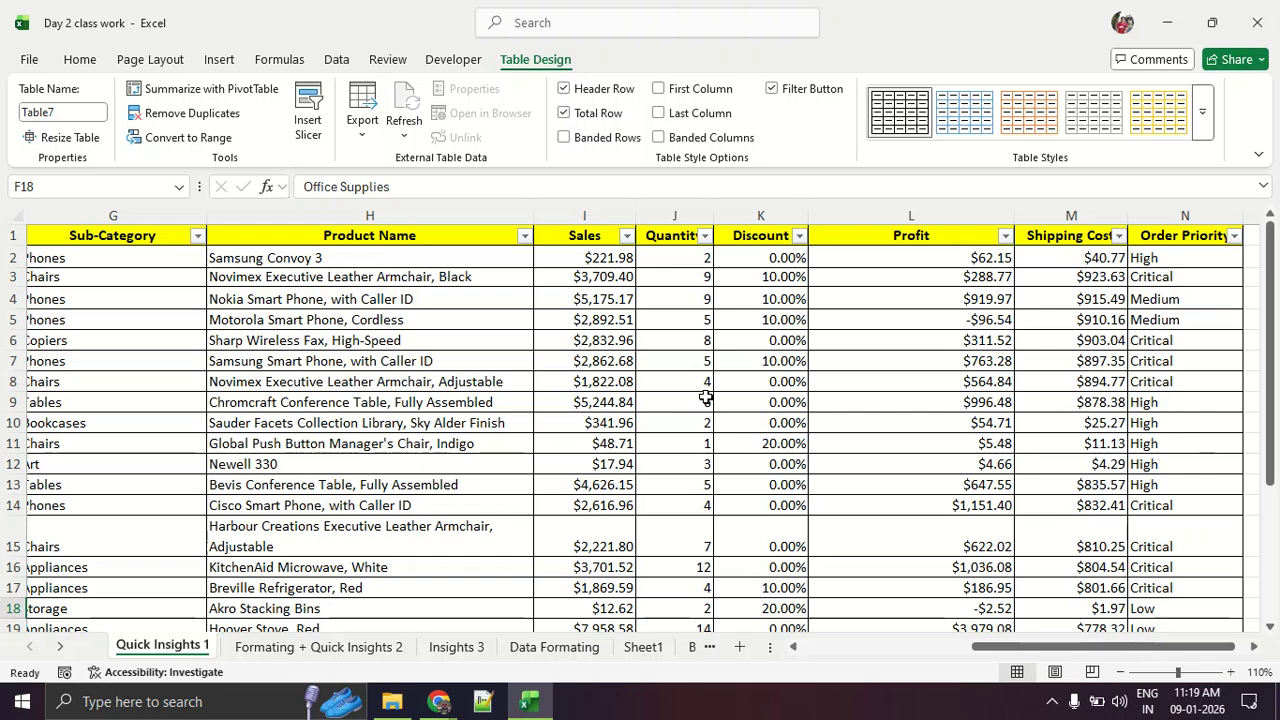
Set the total row to show the Sum for both the Sales and Quantity columns
{"action": "scroll", "coordinate": [634, 443], "scroll_direction": "down", "scroll_amount": 5}
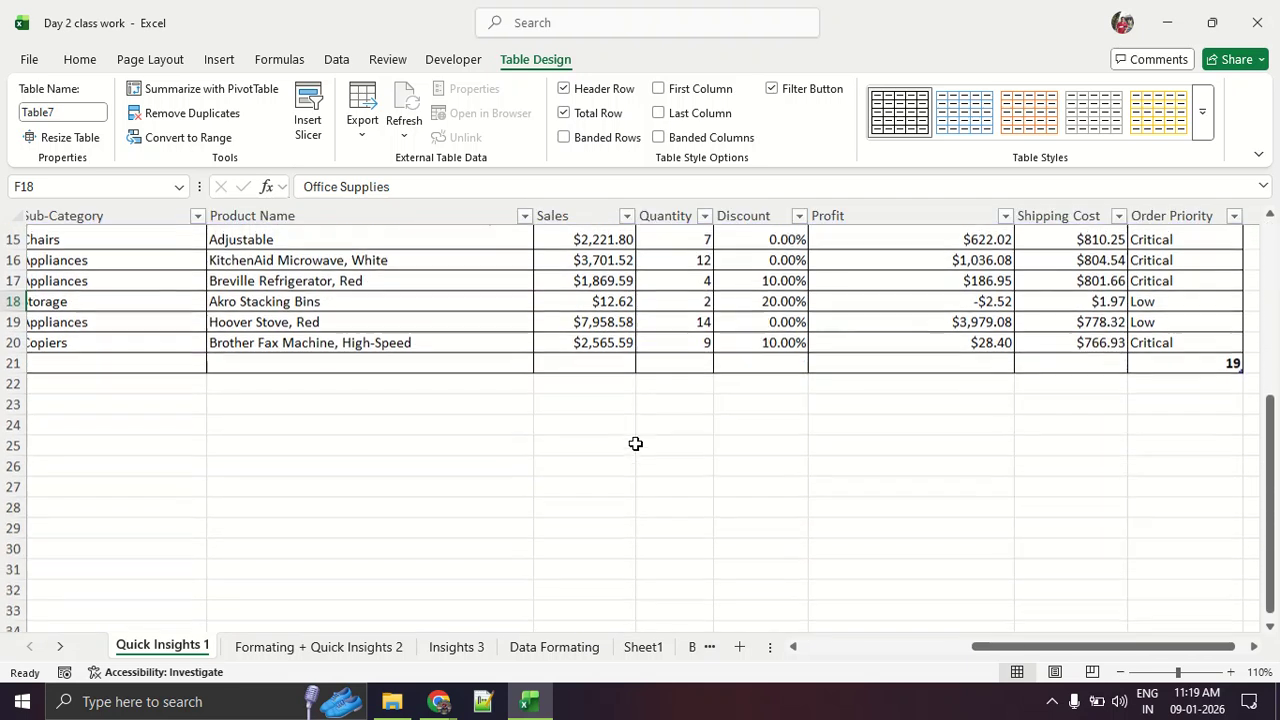
{"action": "left_click", "coordinate": [587, 359]}
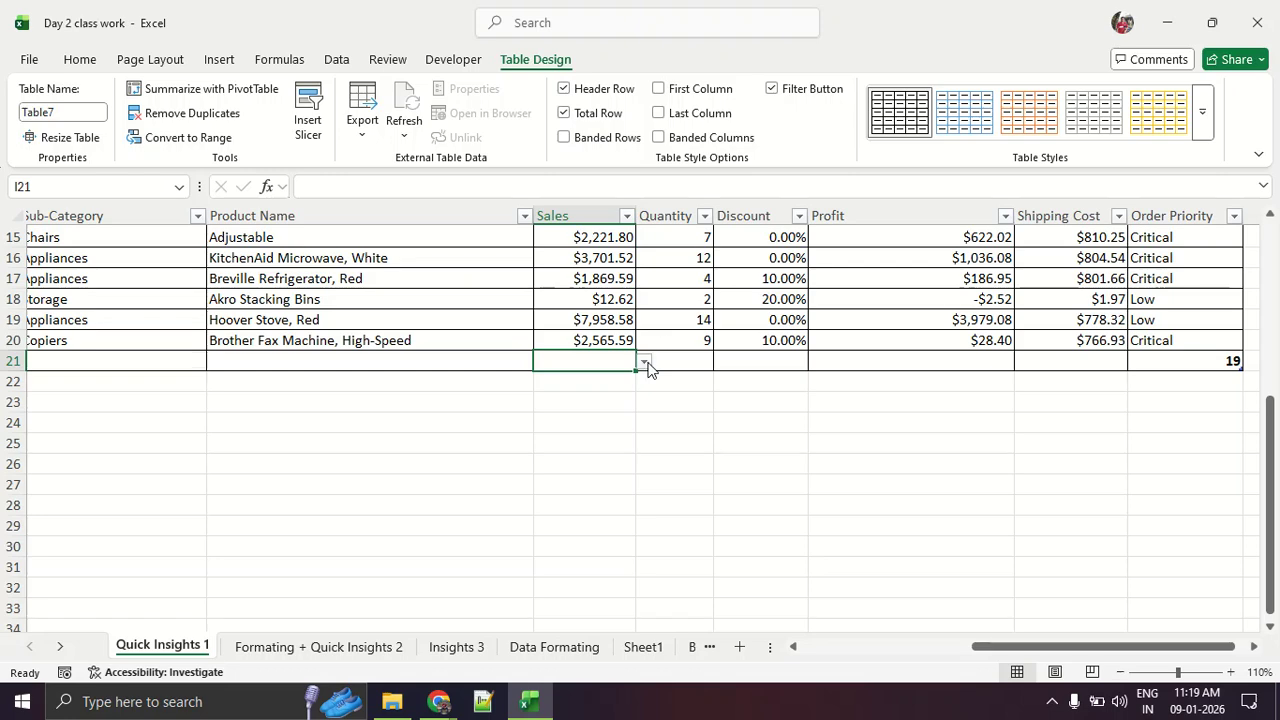
{"action": "left_click", "coordinate": [654, 349]}
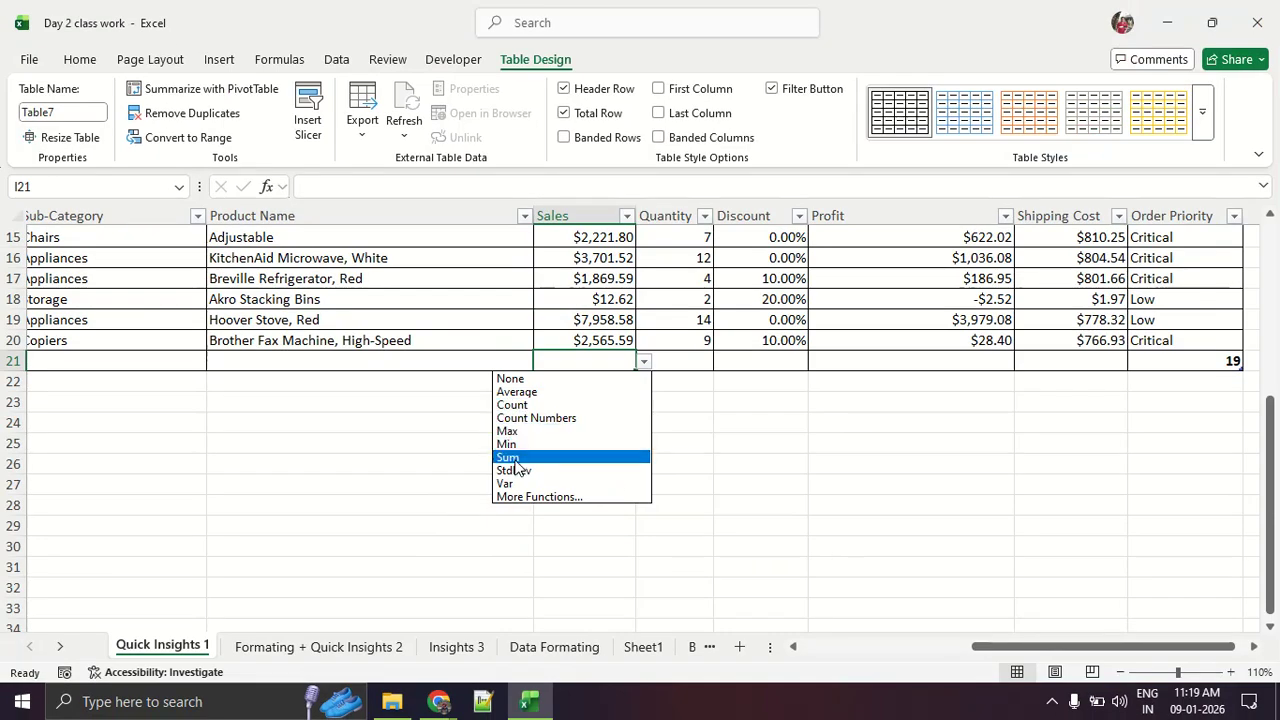
{"action": "left_click", "coordinate": [406, 482]}
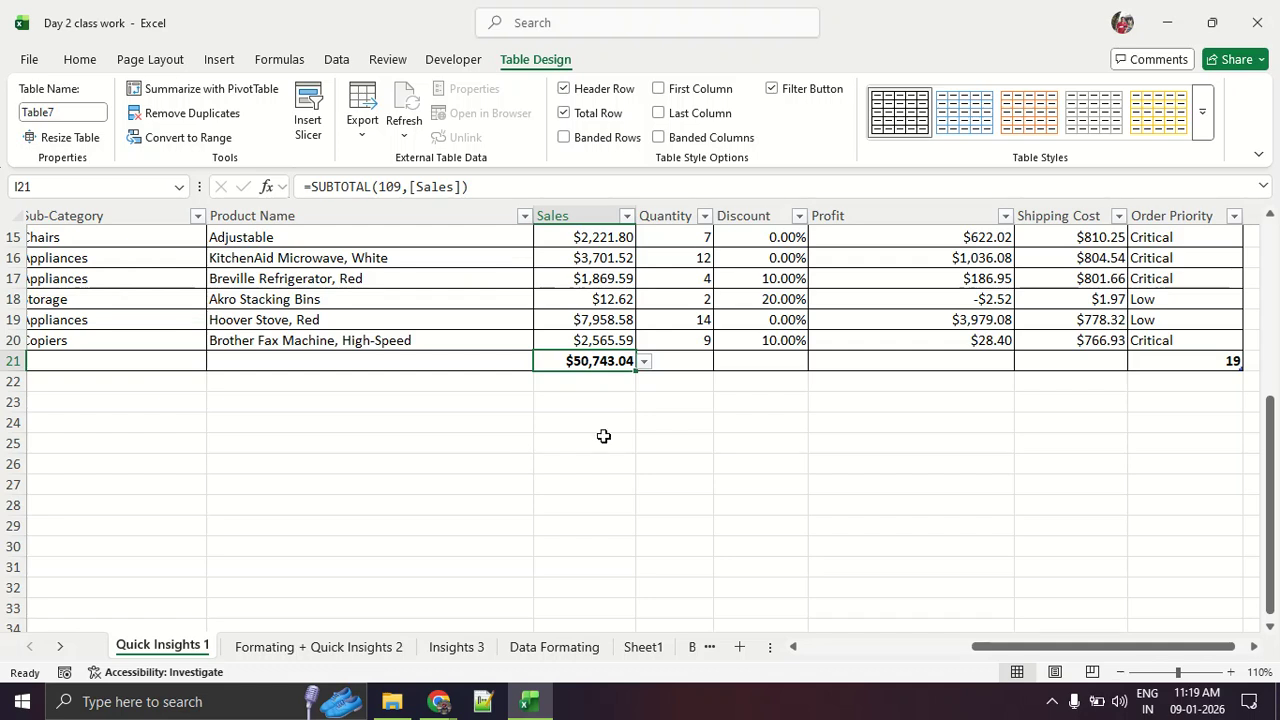
{"action": "left_click", "coordinate": [672, 363]}
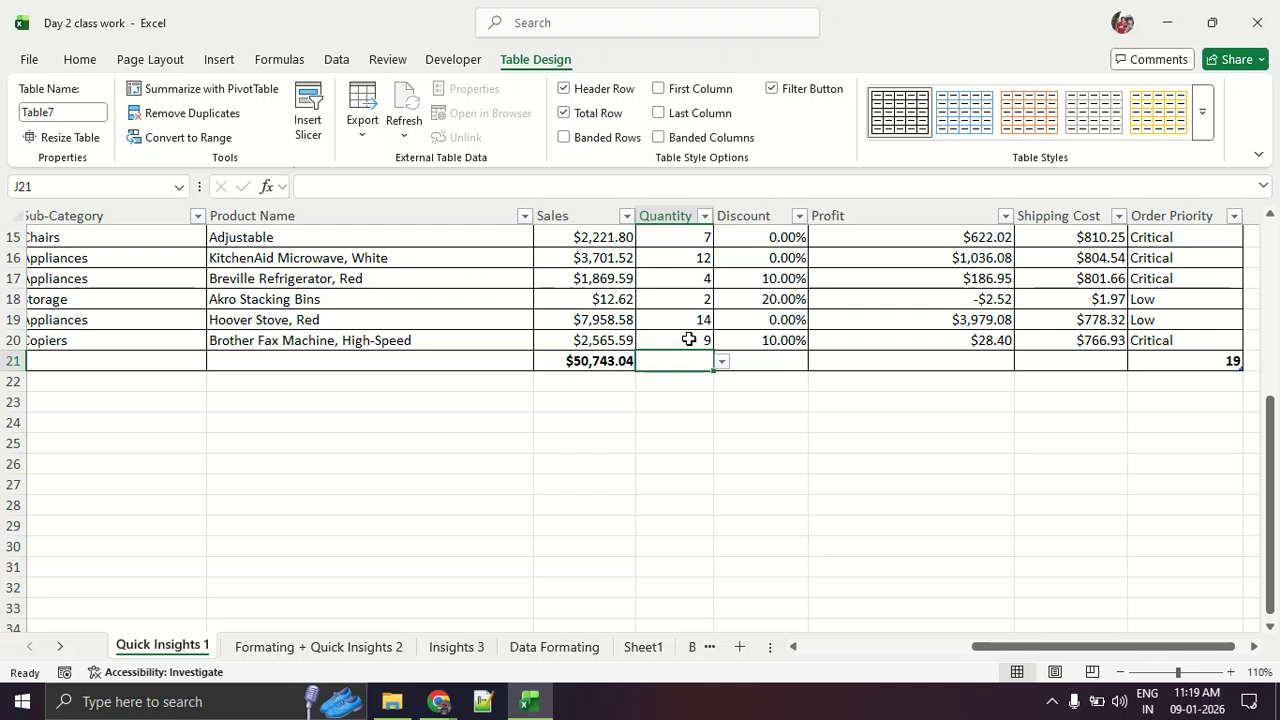
{"action": "left_click", "coordinate": [722, 363]}
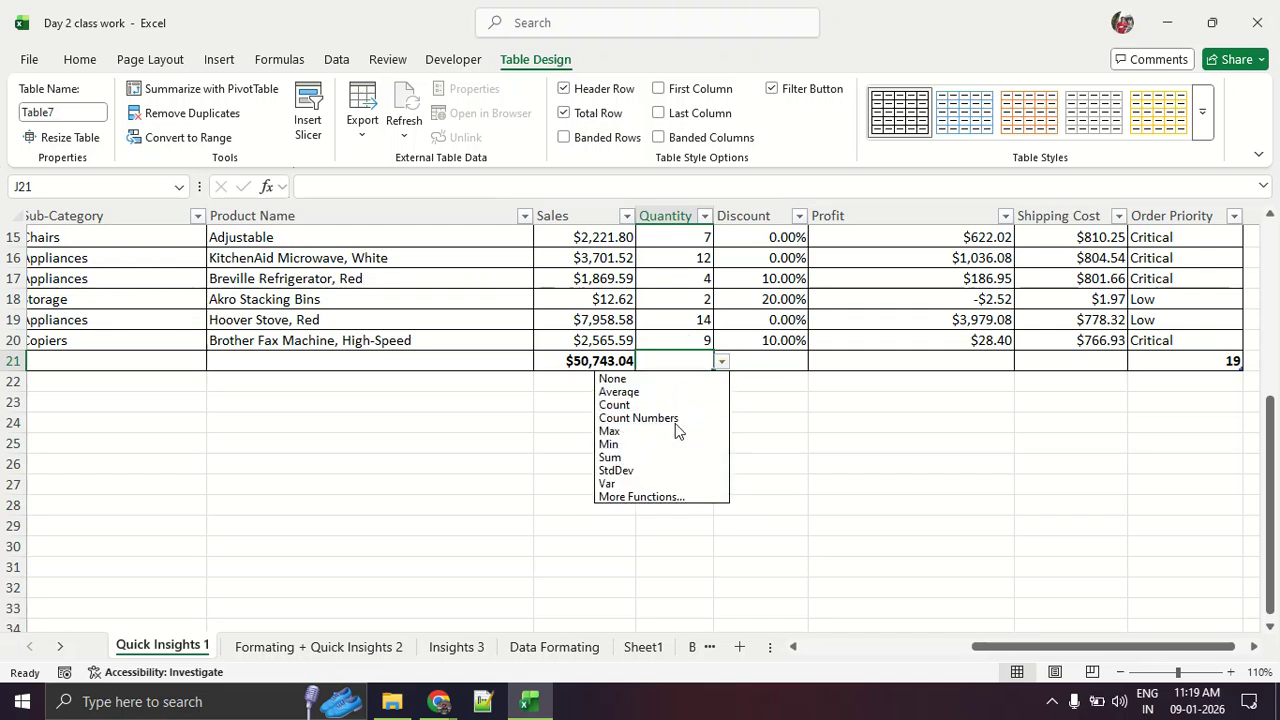
{"action": "left_click", "coordinate": [664, 457]}
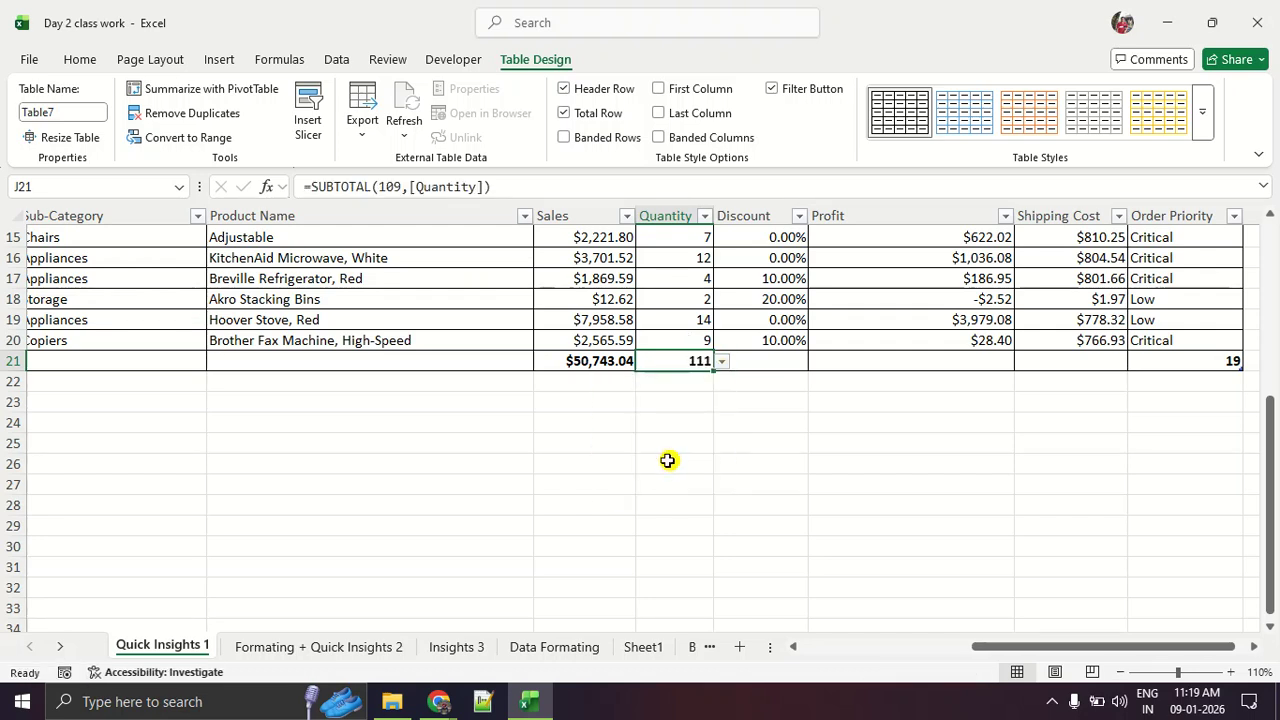
Set the total row to show the Average for both the Discount and Profit columns
{"action": "left_click", "coordinate": [776, 369]}
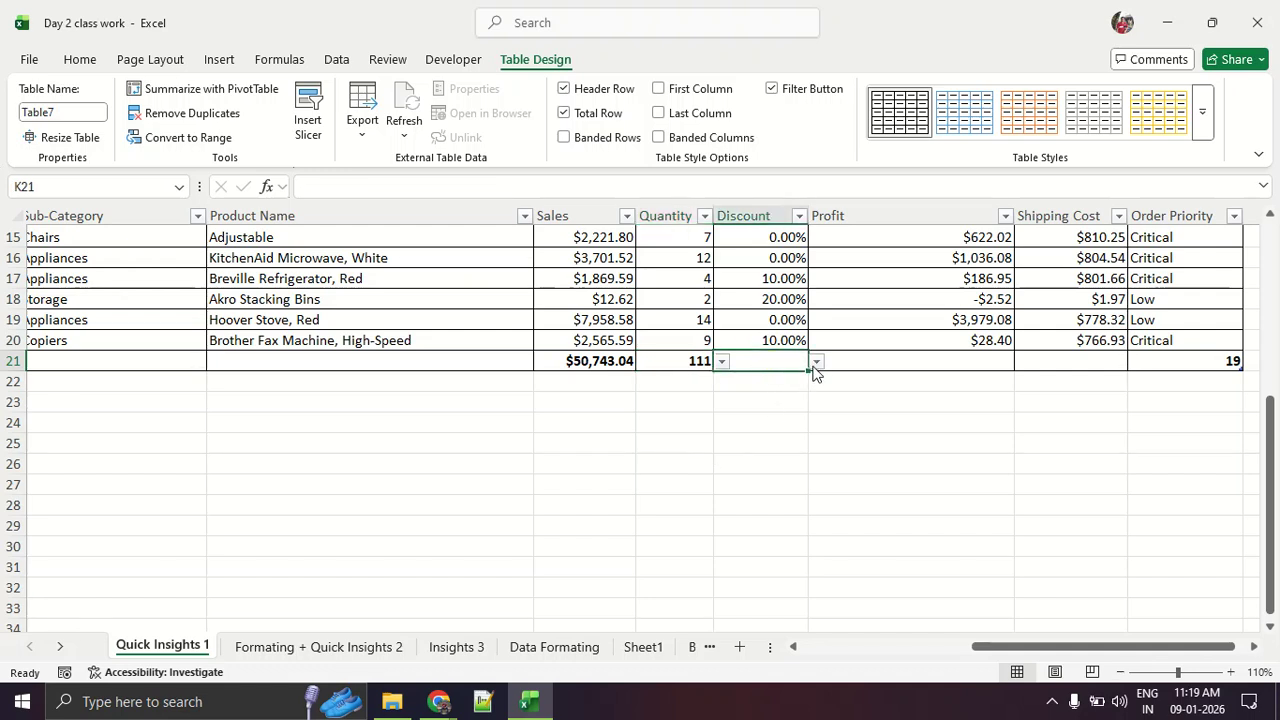
{"action": "left_click", "coordinate": [817, 362]}
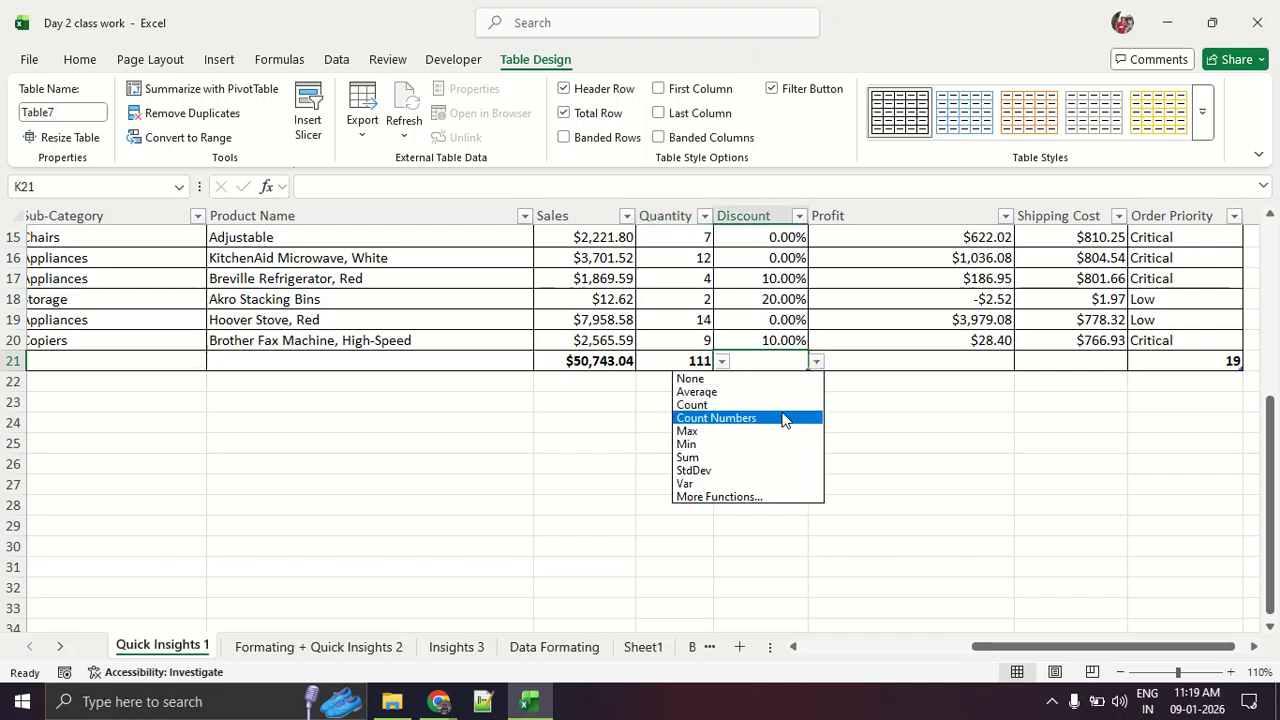
{"action": "left_click", "coordinate": [783, 391]}
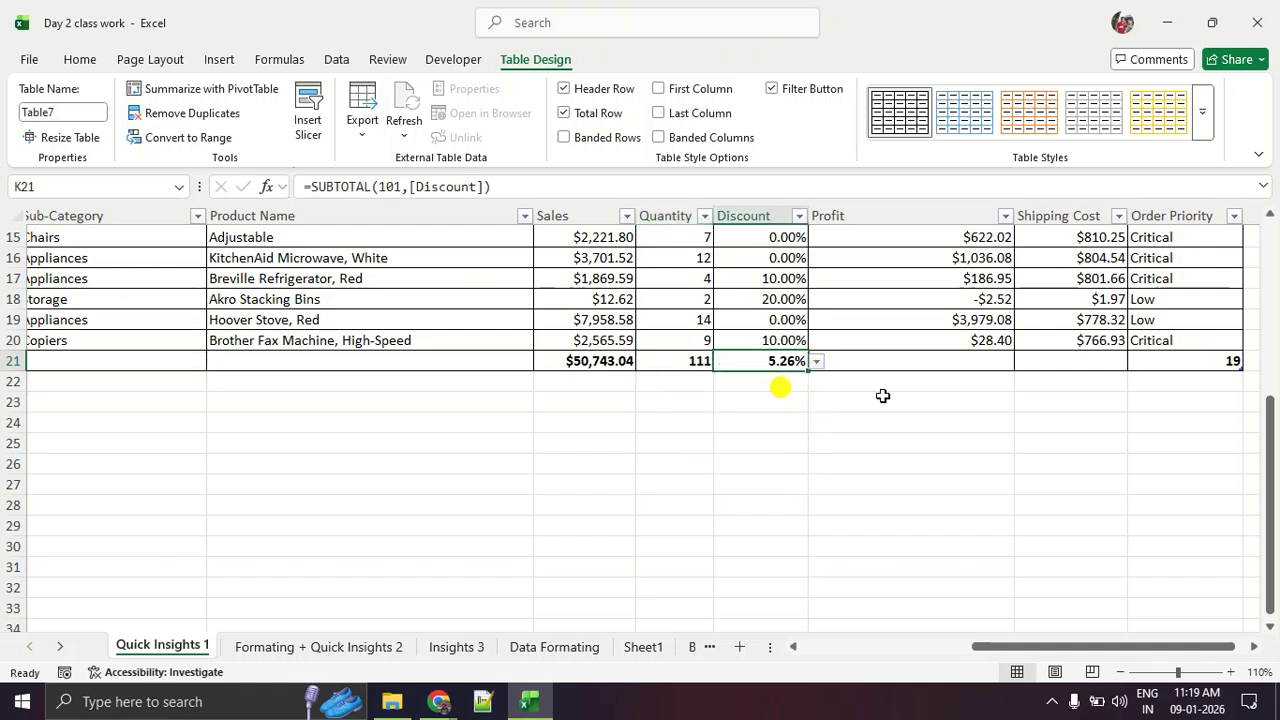
{"action": "left_click", "coordinate": [953, 364]}
{"action": "left_click", "coordinate": [1023, 362]}
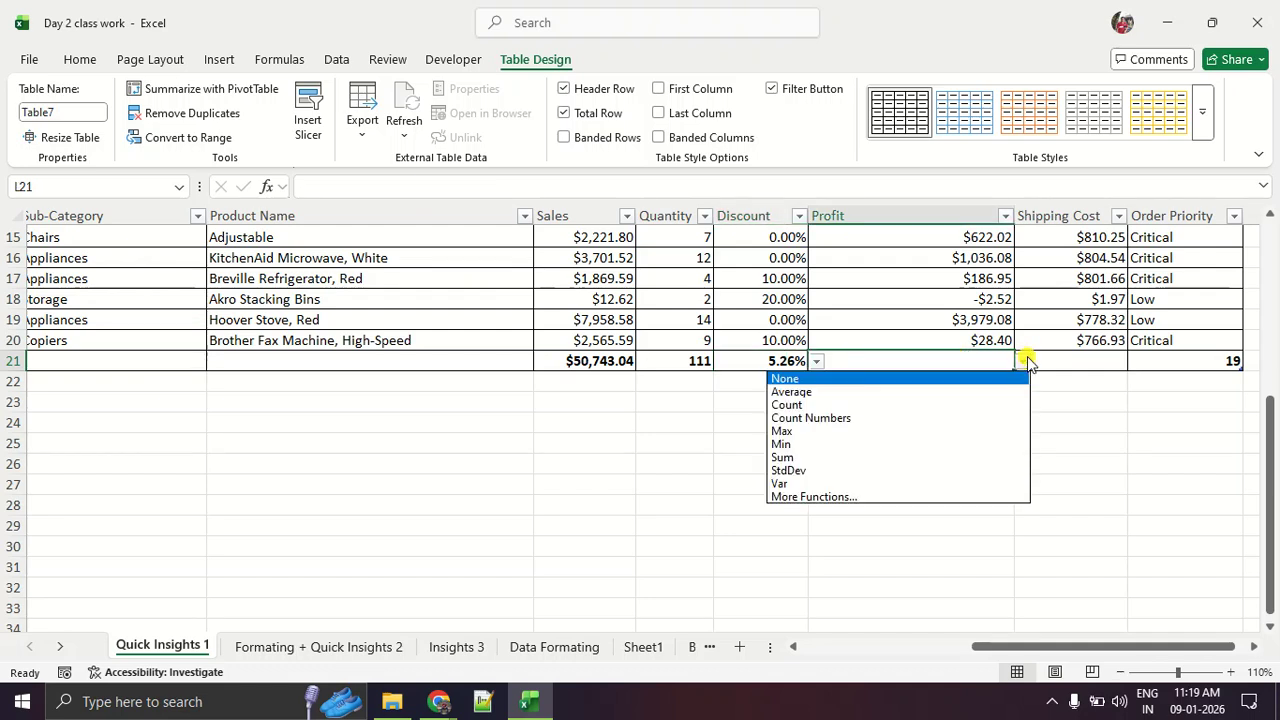
{"action": "left_click", "coordinate": [943, 393]}
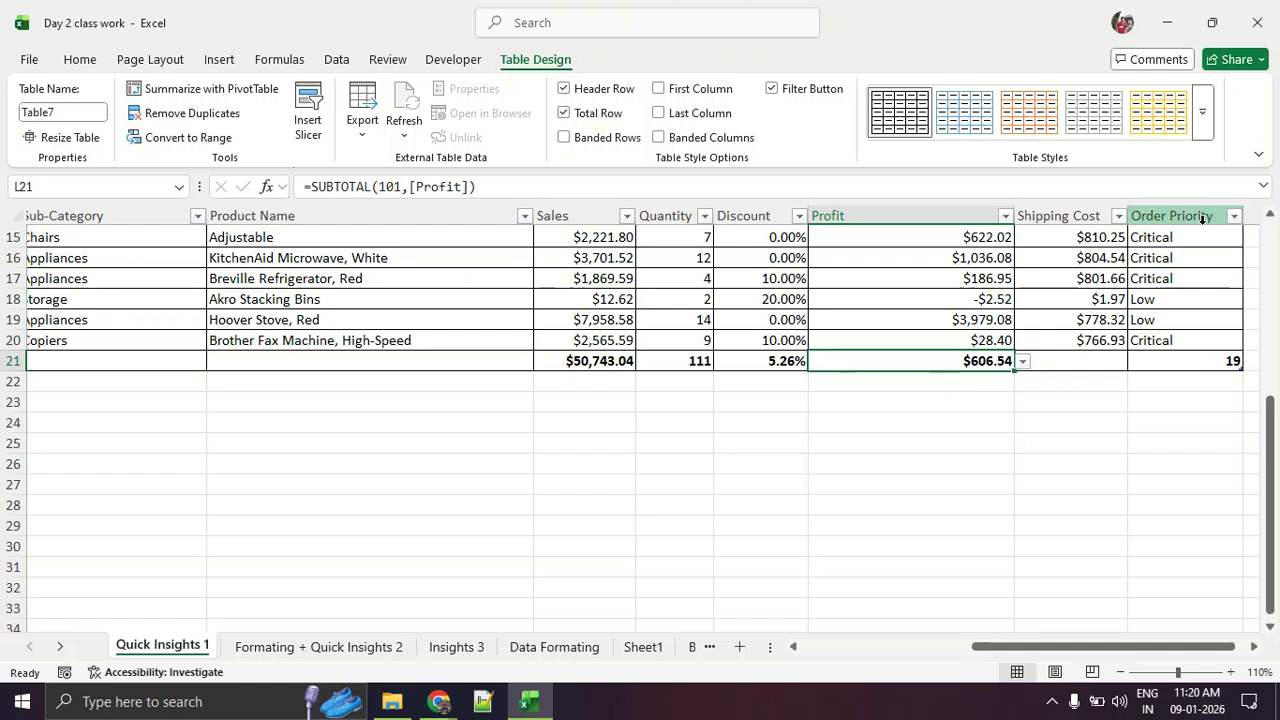
Set the total row to show the Sum for the Shipping Cost column
{"action": "left_click", "coordinate": [1108, 354]}
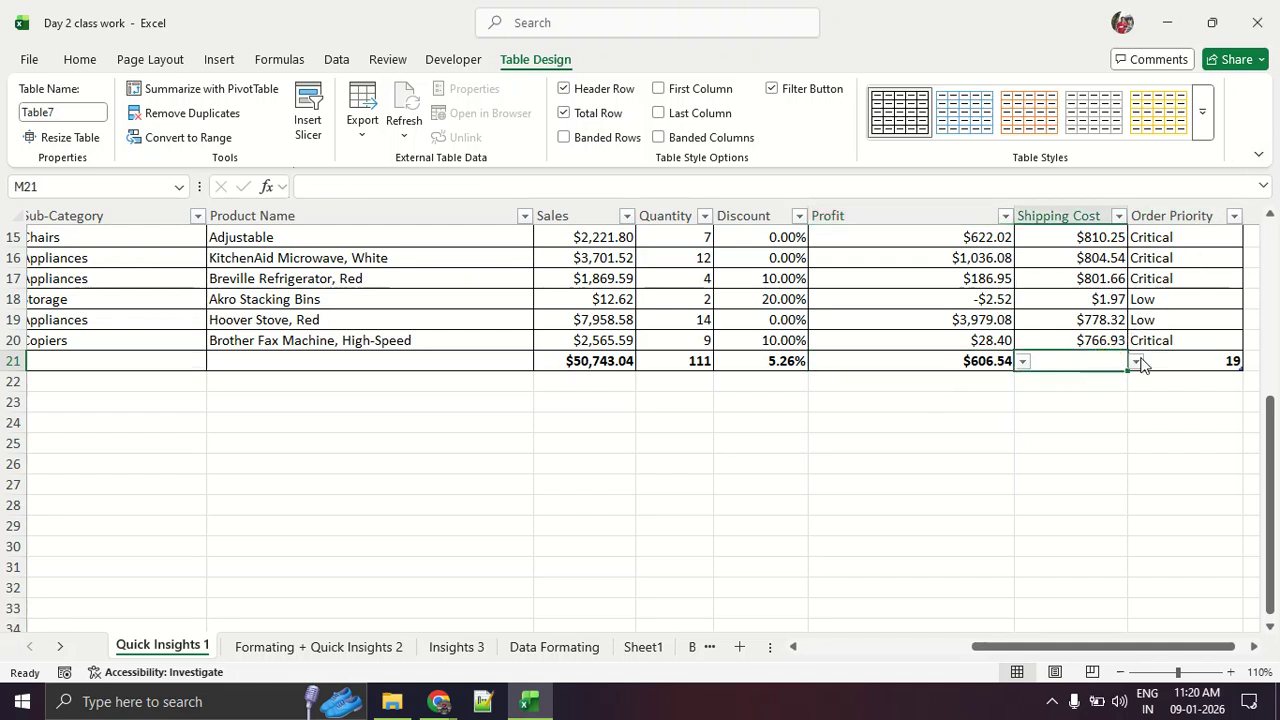
{"action": "left_click", "coordinate": [1137, 361]}
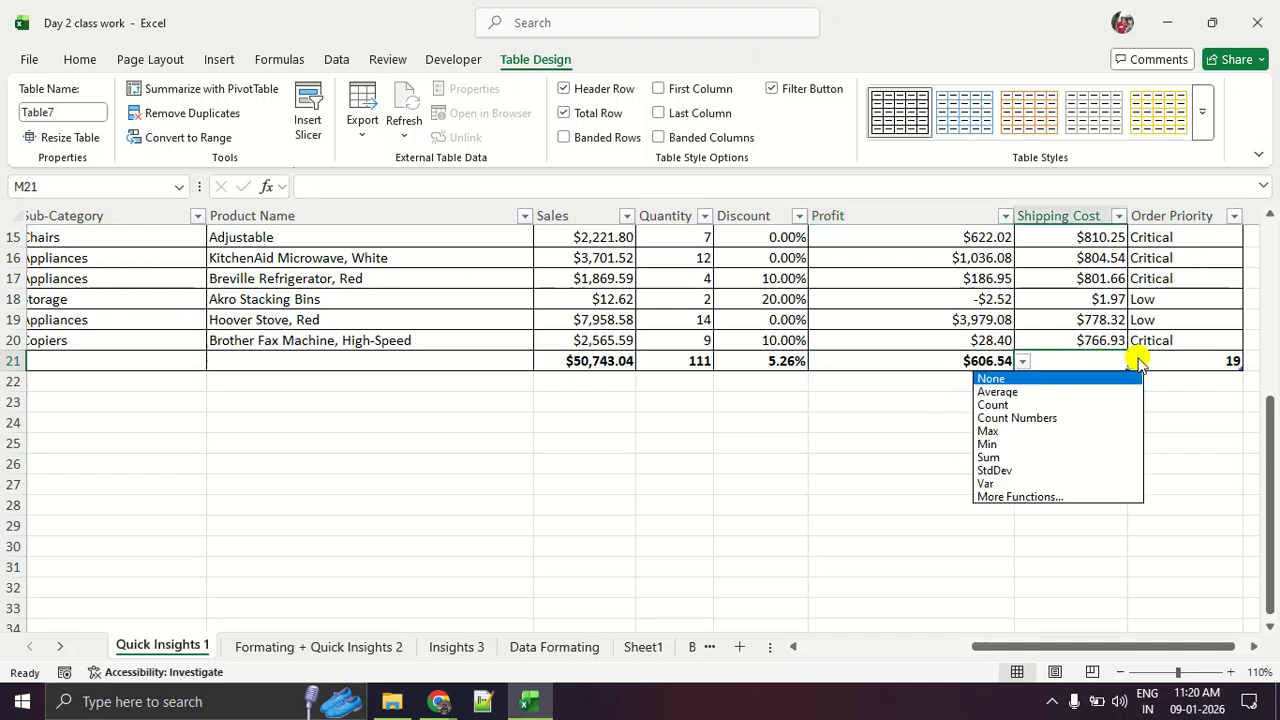
{"action": "left_click", "coordinate": [1022, 457]}
{"action": "left_click", "coordinate": [1022, 459]}
{"action": "left_click", "coordinate": [943, 361]}
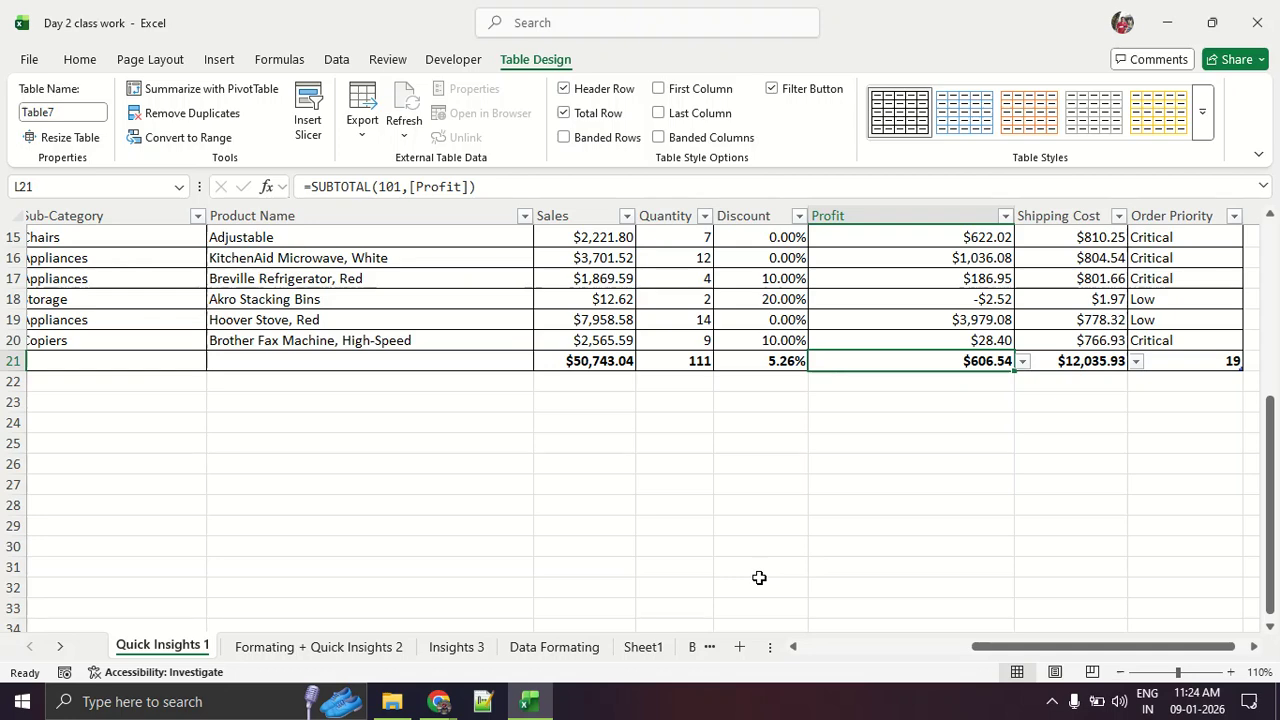
{"action": "key", "text": "alt+Tab"}
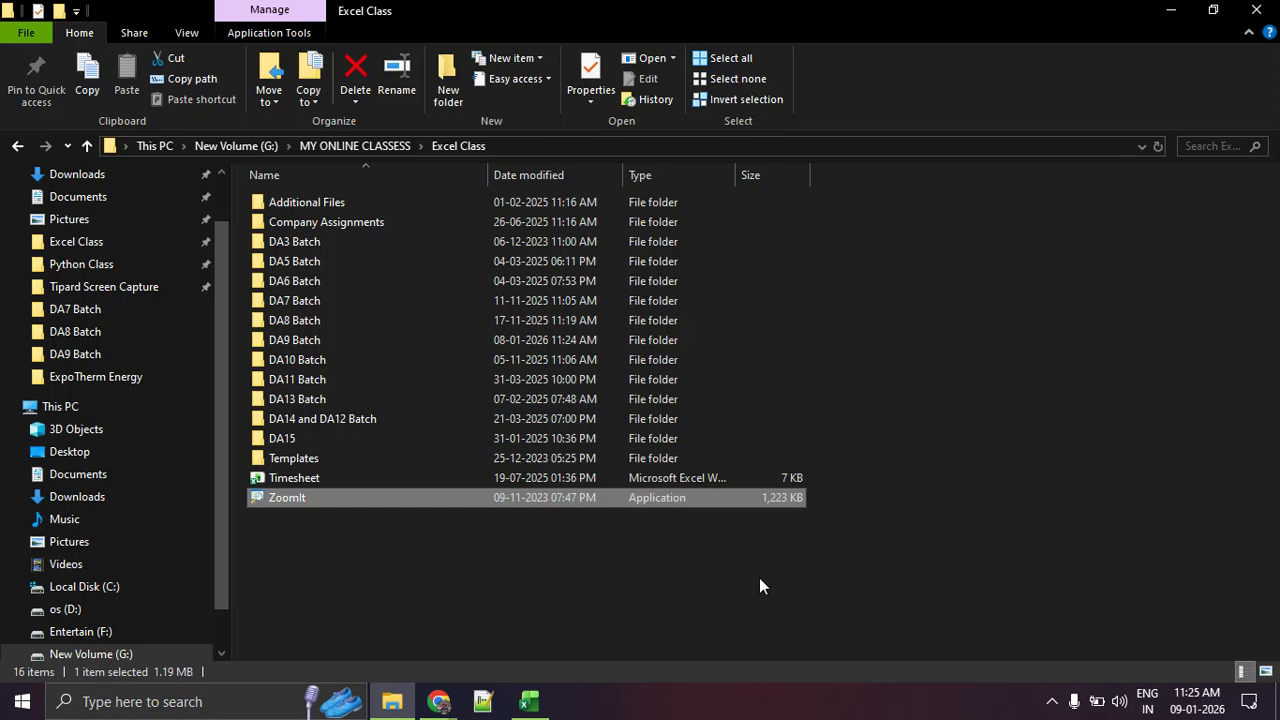
{"action": "key", "text": "alt+Tab"}
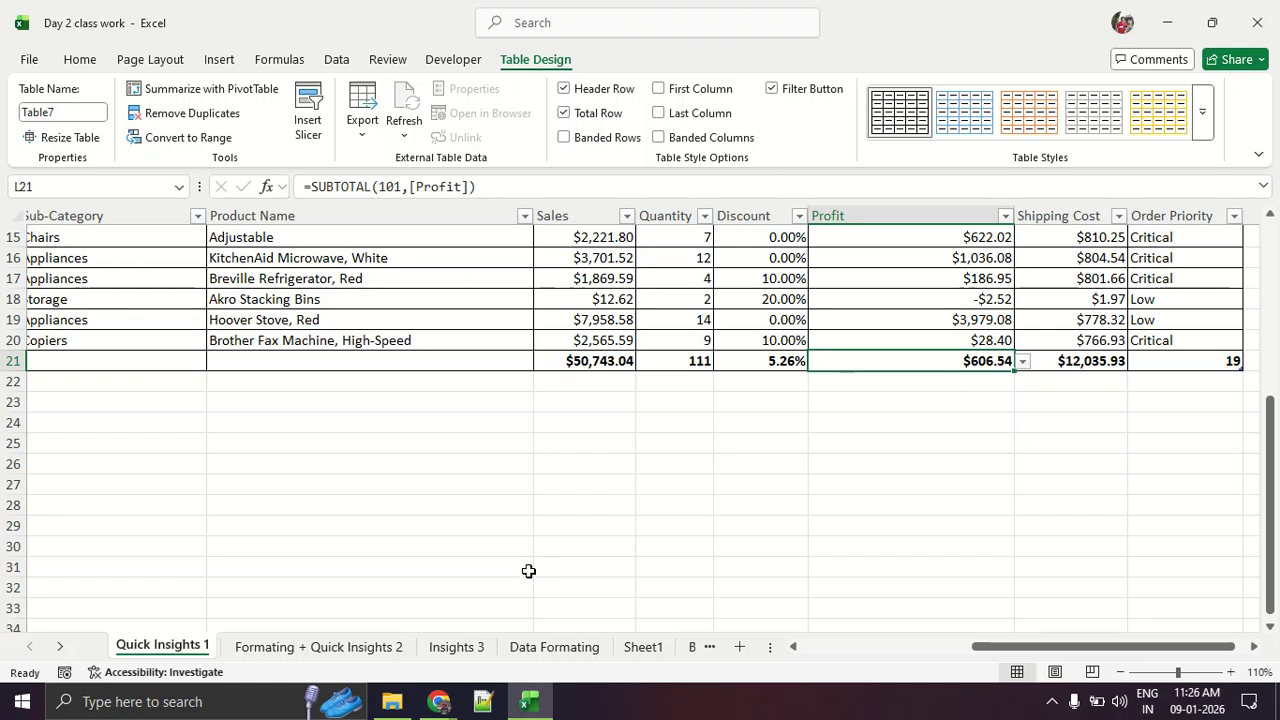
Review the Sales, Quantity and Discount results in the total row against the records above them
{"action": "scroll", "coordinate": [528, 570], "scroll_direction": "up", "scroll_amount": 5}
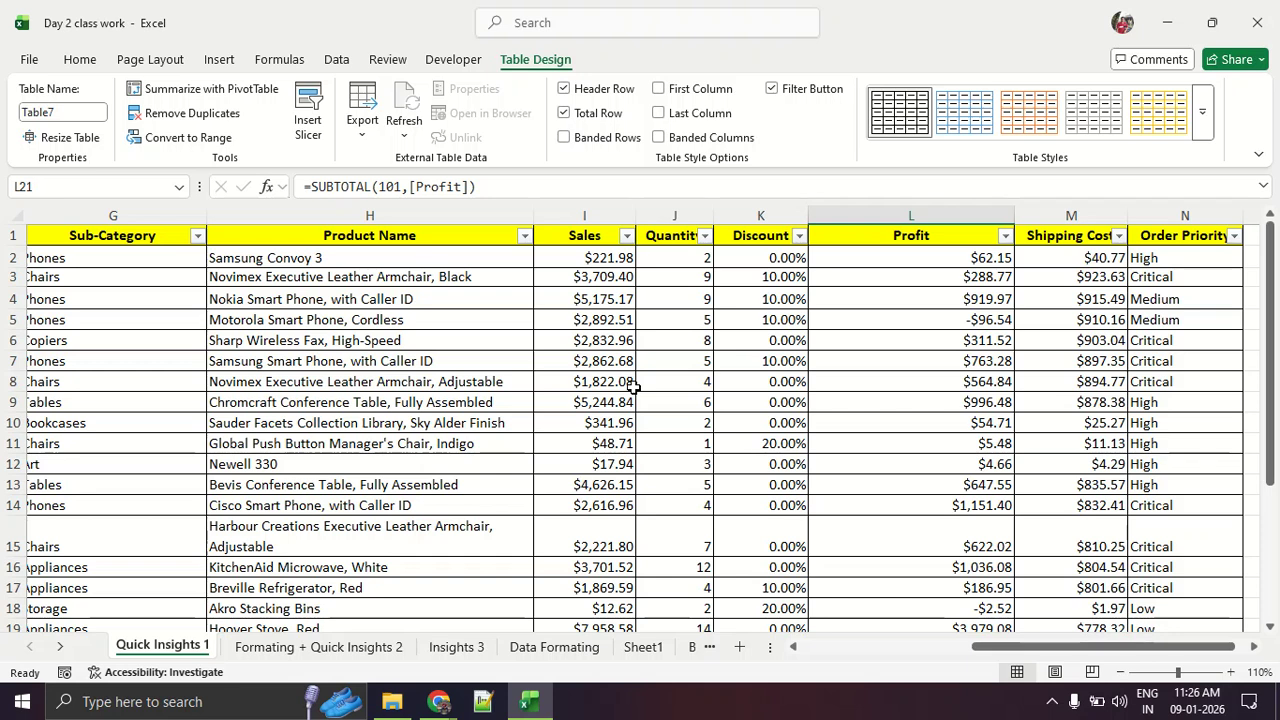
{"action": "scroll", "coordinate": [633, 386], "scroll_direction": "down", "scroll_amount": 3}
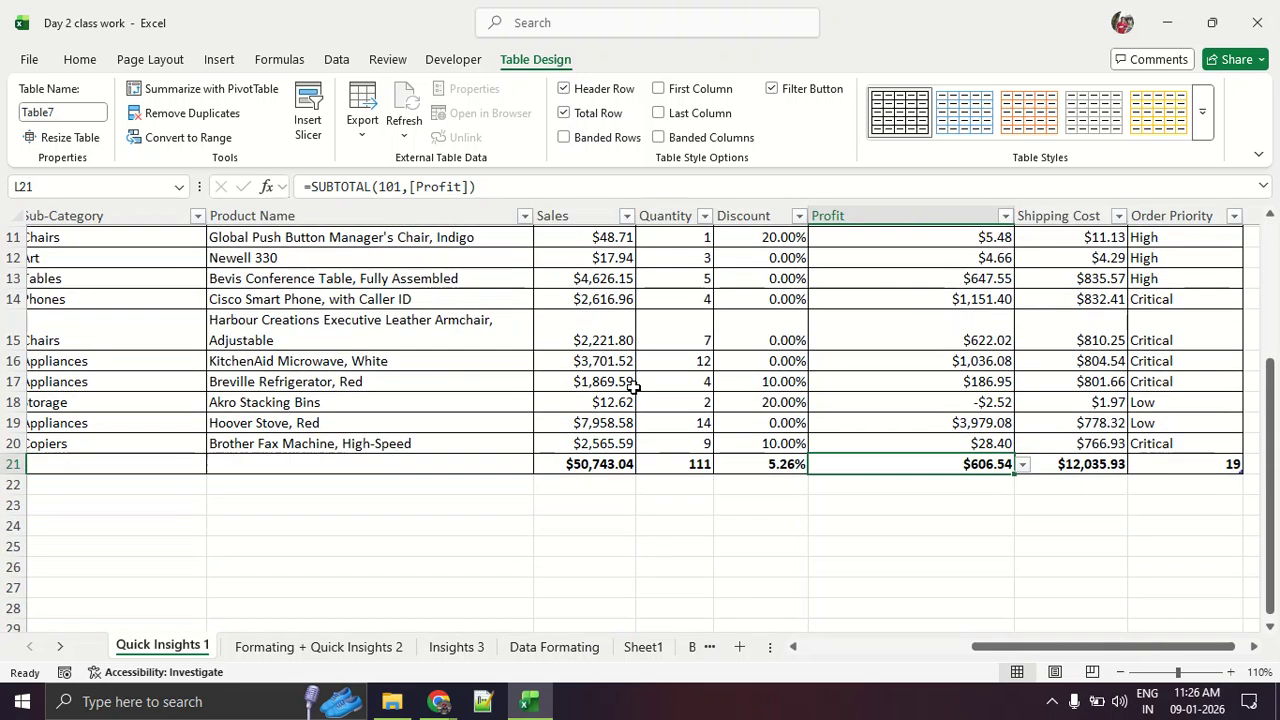
{"action": "left_click", "coordinate": [596, 470]}
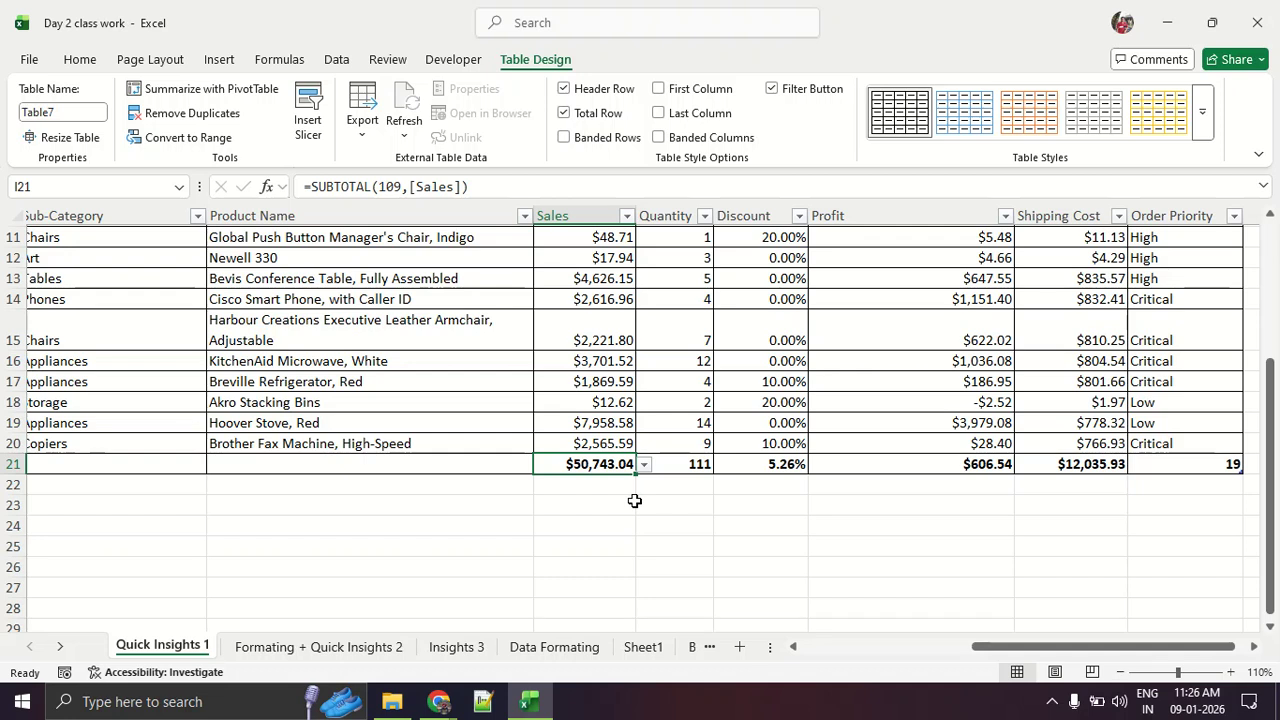
{"action": "scroll", "coordinate": [634, 500], "scroll_direction": "up", "scroll_amount": 3}
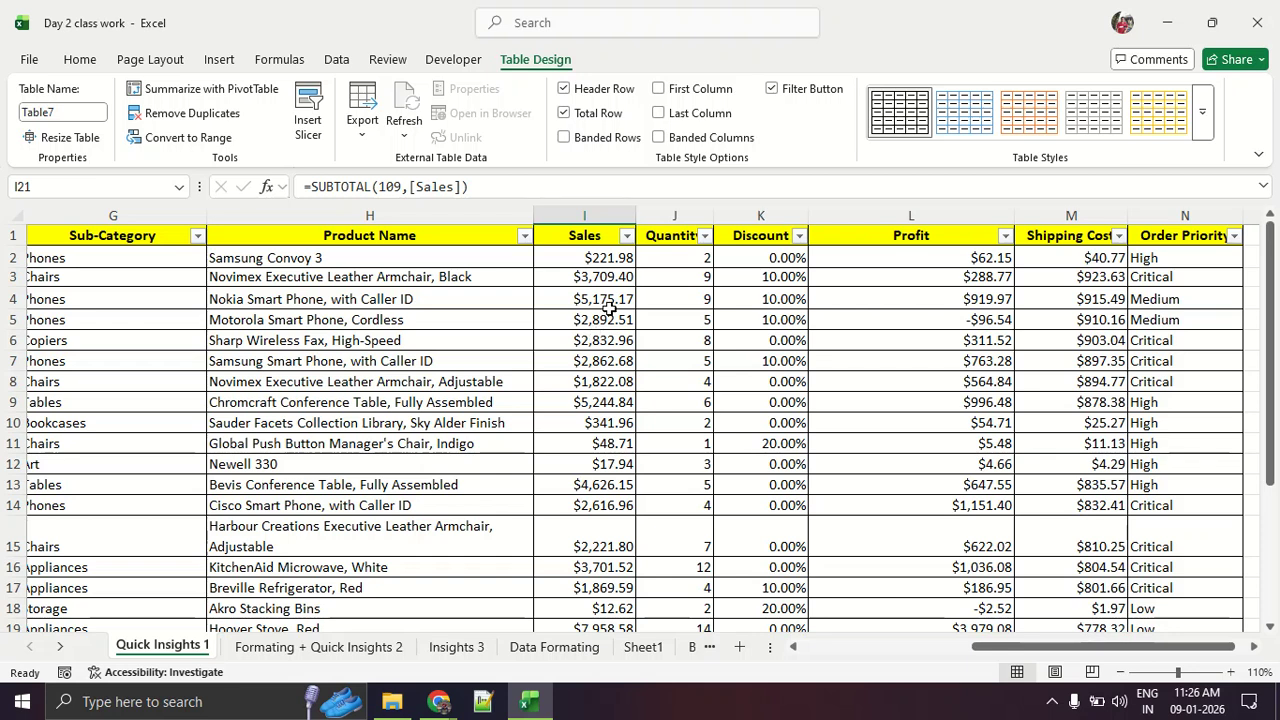
{"action": "scroll", "coordinate": [670, 345], "scroll_direction": "down", "scroll_amount": 2}
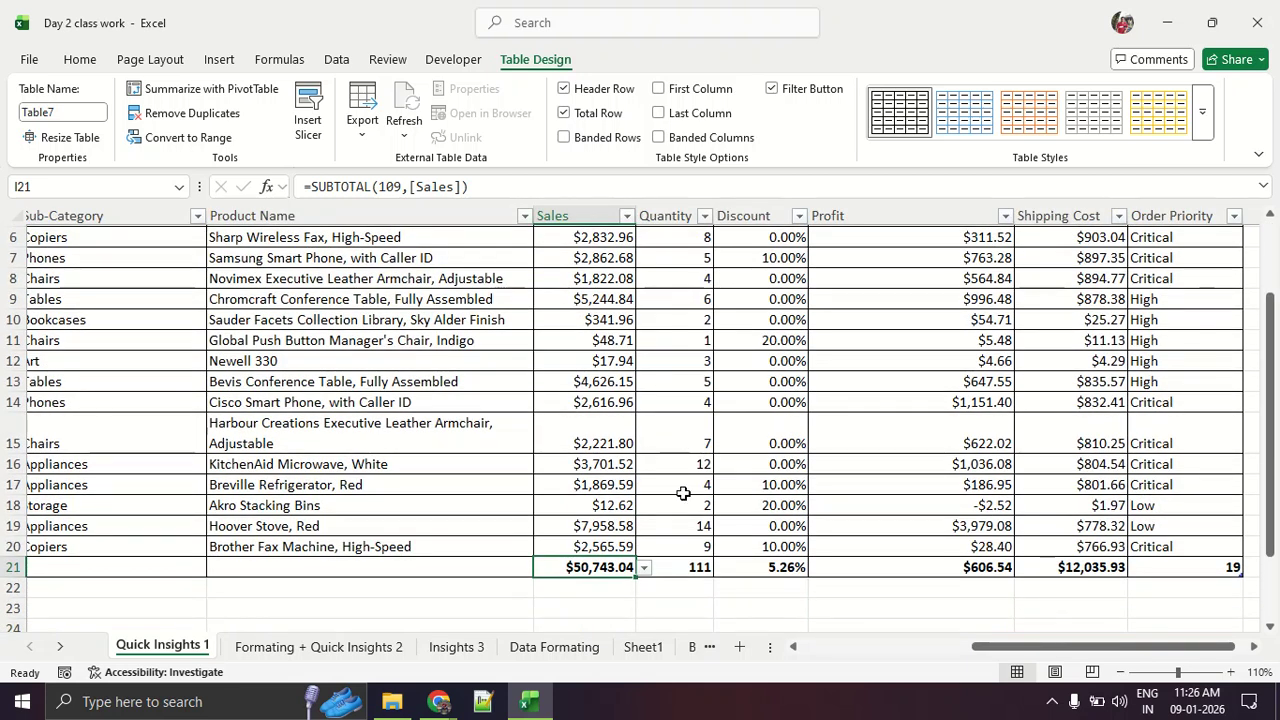
{"action": "scroll", "coordinate": [685, 492], "scroll_direction": "up", "scroll_amount": 2}
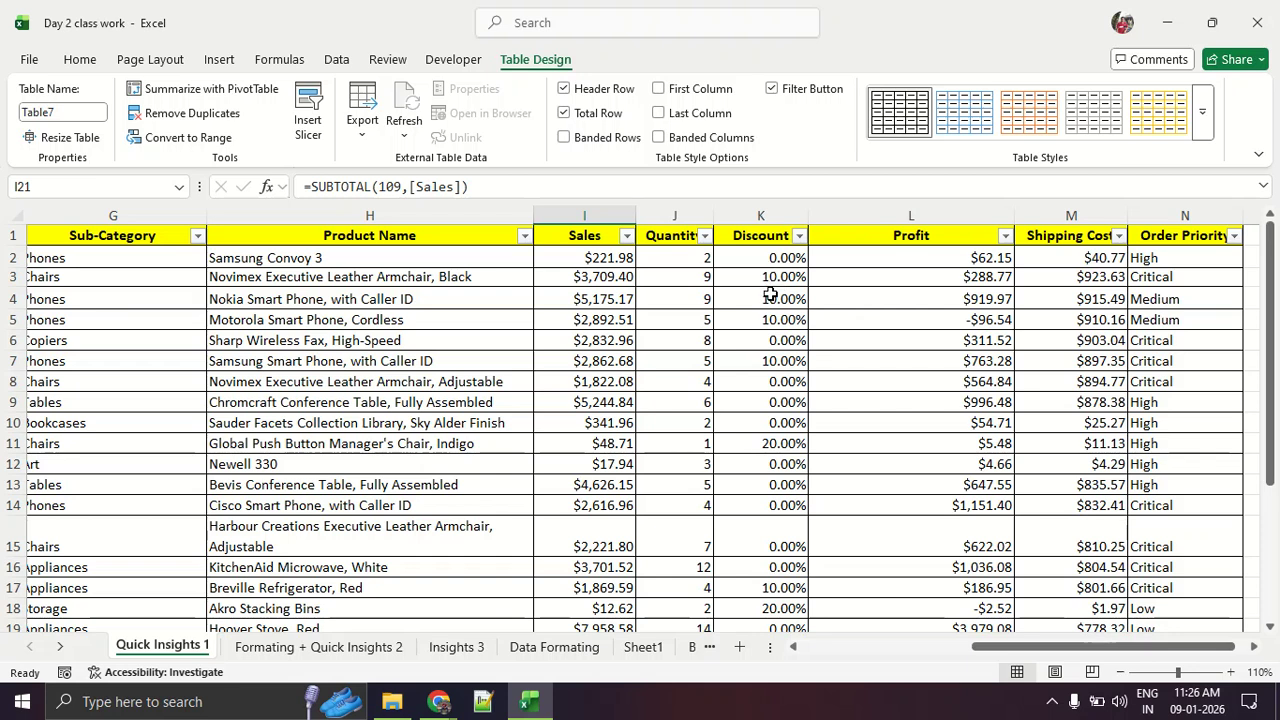
{"action": "scroll", "coordinate": [767, 464], "scroll_direction": "down", "scroll_amount": 3}
{"action": "left_click", "coordinate": [770, 463]}
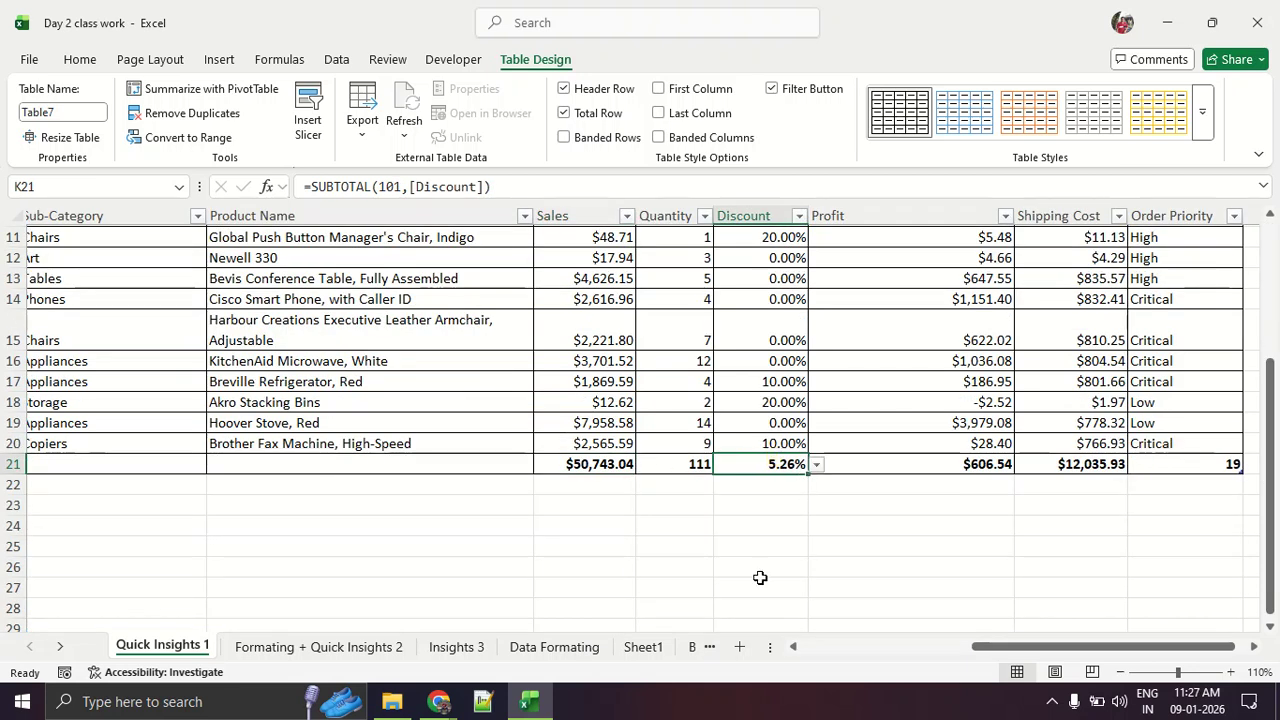
{"action": "left_click", "coordinate": [757, 337]}
{"action": "left_click", "coordinate": [752, 464]}
Review the Profit, Shipping Cost and Order Priority results in the total row, then return to the table's first columns
{"action": "left_click", "coordinate": [926, 473]}
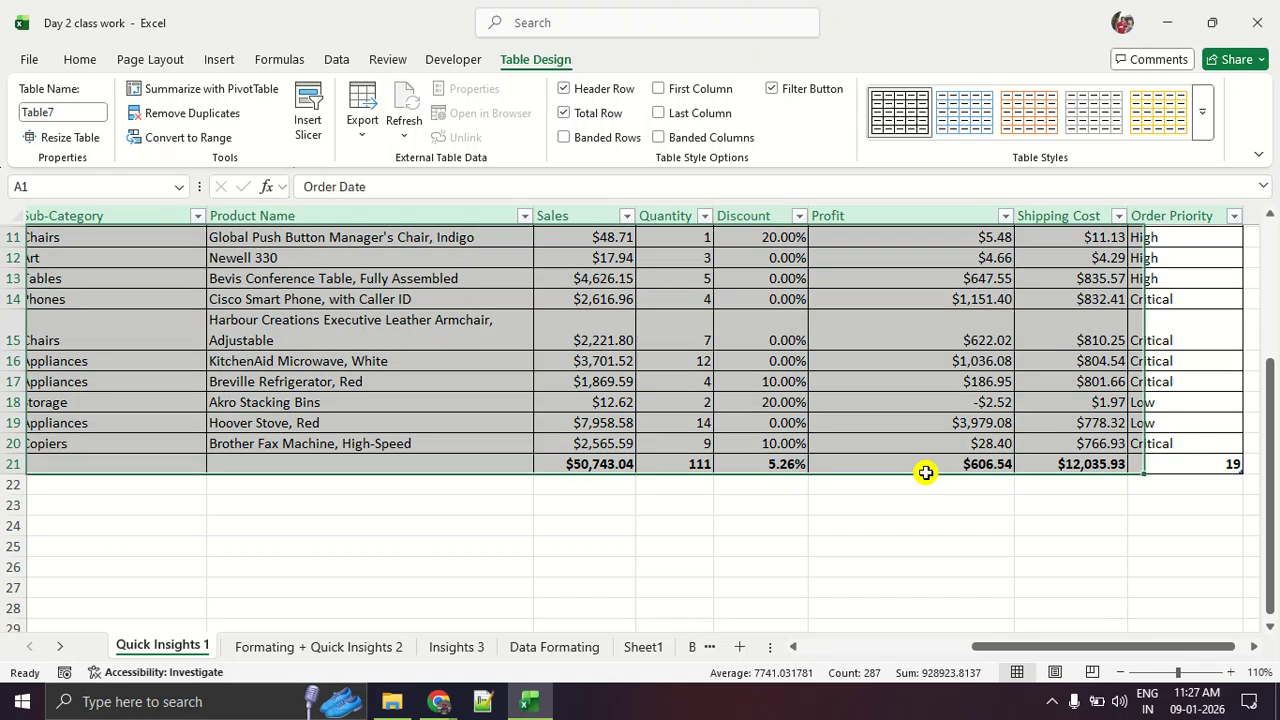
{"action": "left_click", "coordinate": [898, 545]}
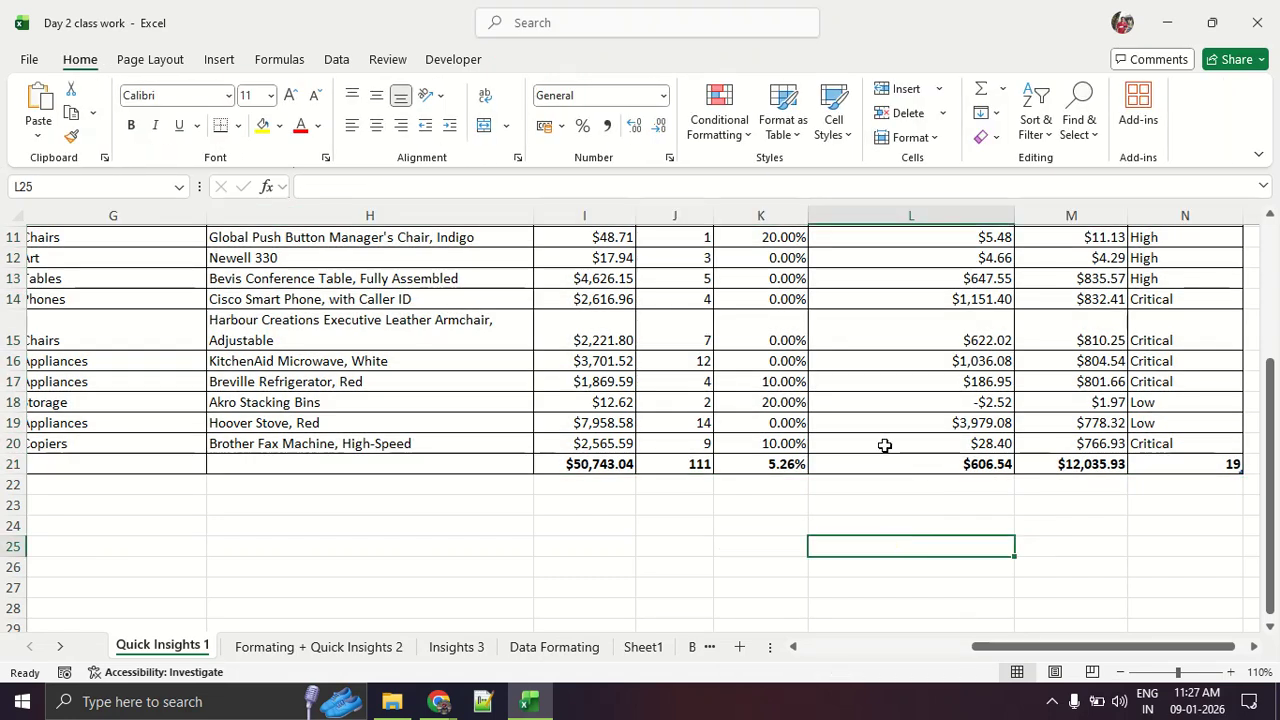
{"action": "scroll", "coordinate": [930, 400], "scroll_direction": "up", "scroll_amount": 2}
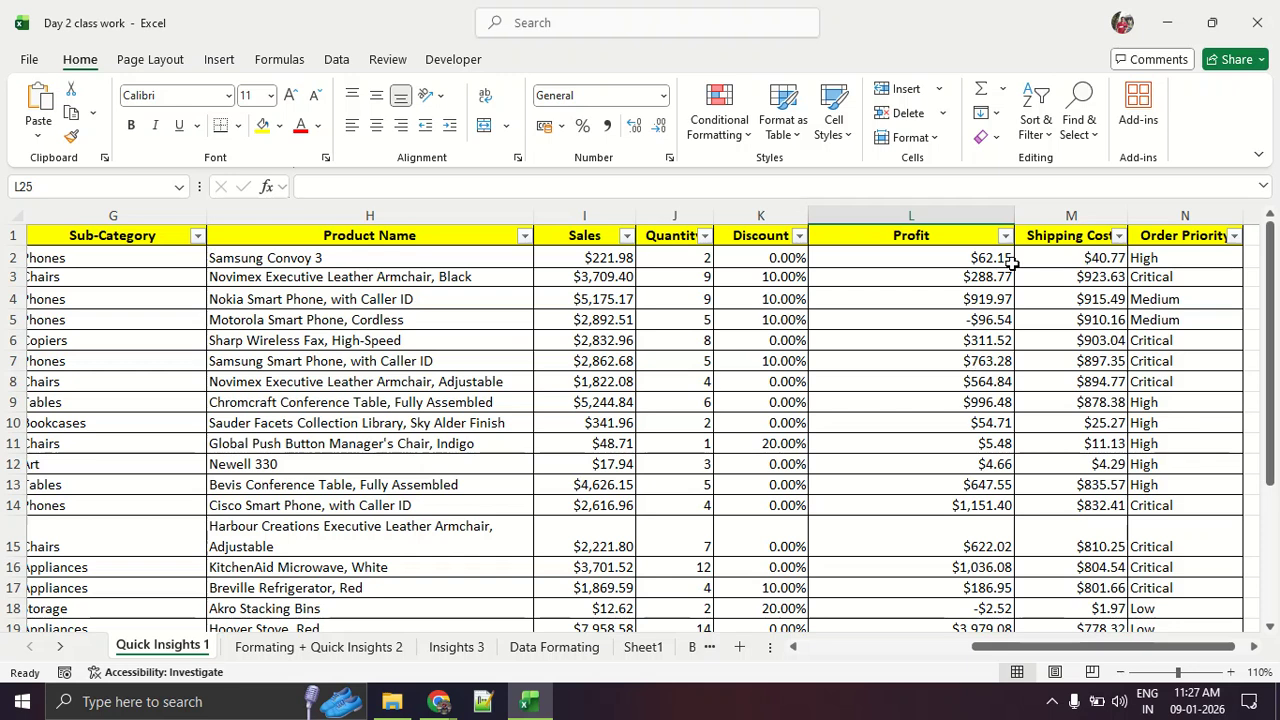
{"action": "scroll", "coordinate": [1074, 366], "scroll_direction": "down", "scroll_amount": 2}
{"action": "scroll", "coordinate": [1075, 410], "scroll_direction": "down", "scroll_amount": 2}
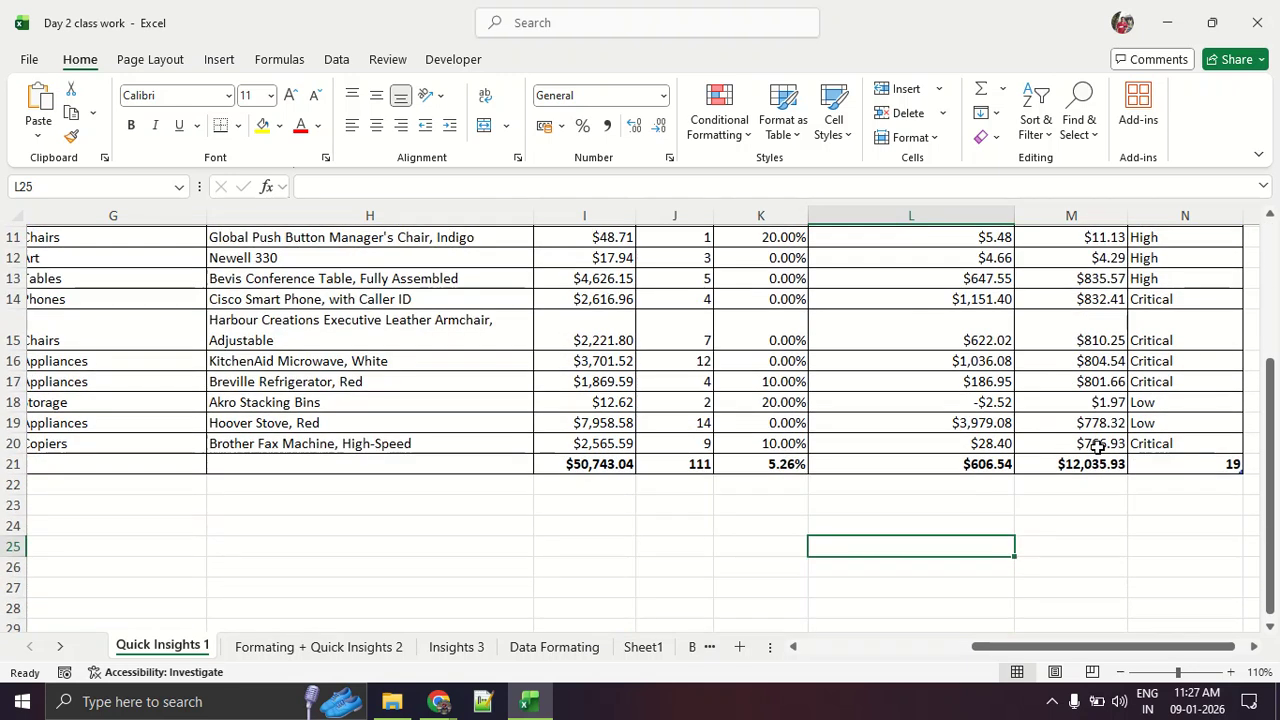
{"action": "scroll", "coordinate": [1097, 425], "scroll_direction": "up", "scroll_amount": 4}
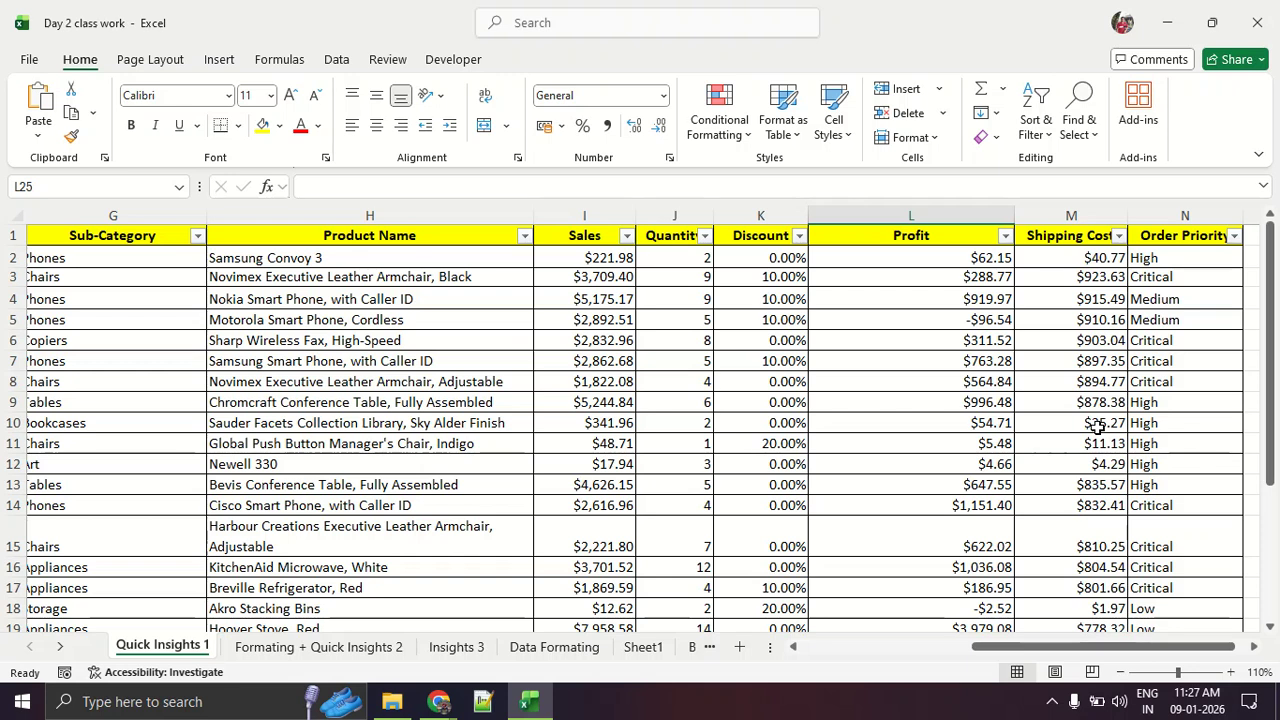
{"action": "scroll", "coordinate": [1098, 430], "scroll_direction": "down", "scroll_amount": 2}
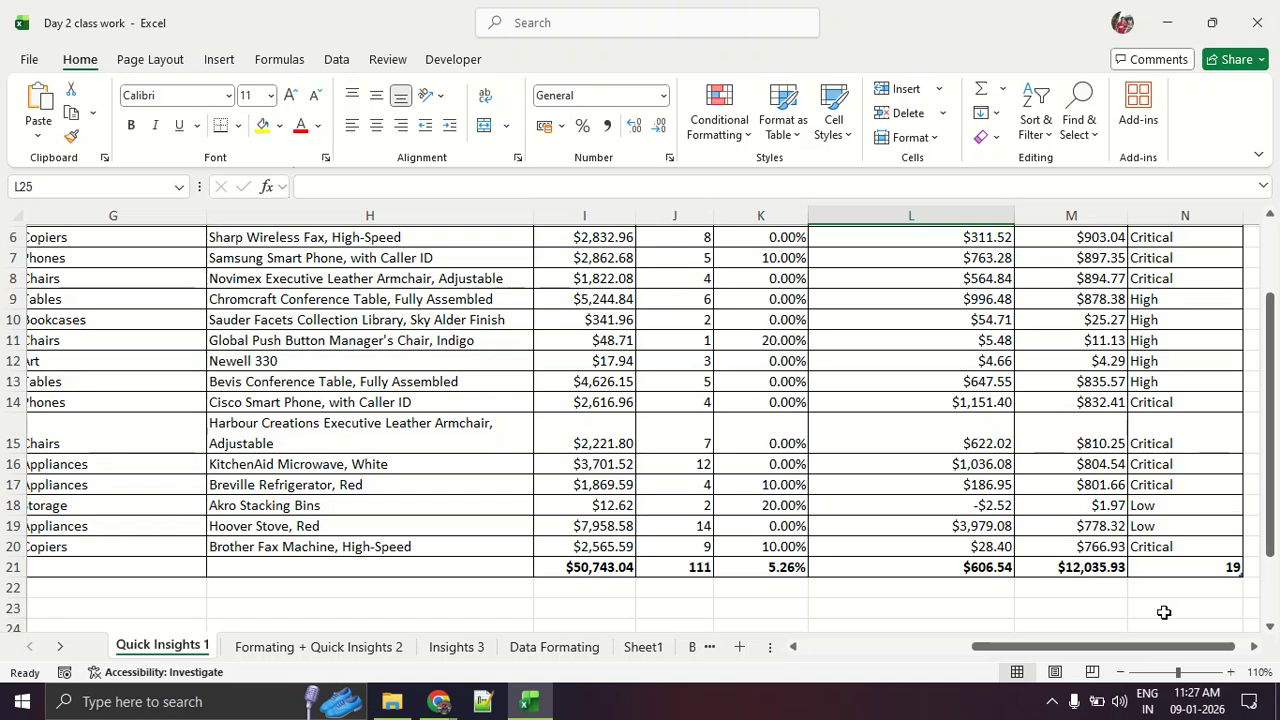
{"action": "left_click_drag", "start_coordinate": [1147, 646], "coordinate": [977, 646]}
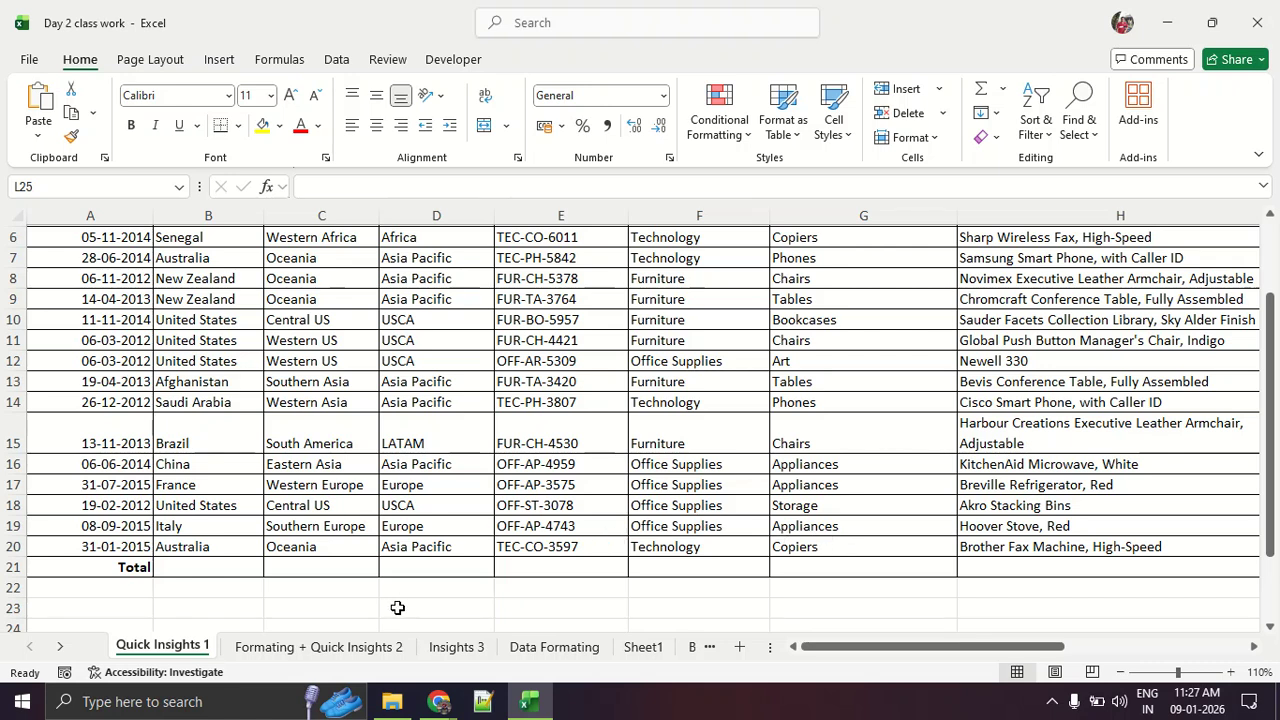
Look over the employee data on the Formating + Quick Insights 2 sheet and return to the order table on Quick Insights 1
{"action": "left_click", "coordinate": [390, 646]}
{"action": "left_click", "coordinate": [691, 472]}
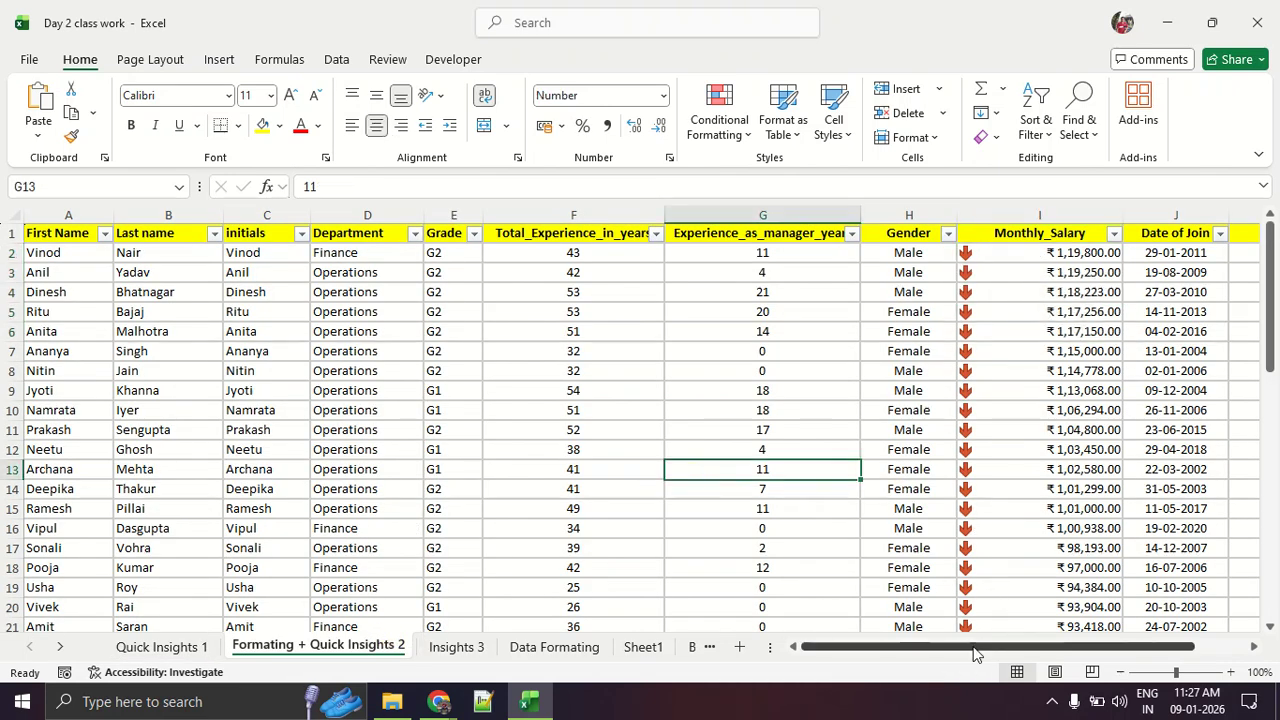
{"action": "scroll", "coordinate": [406, 403], "scroll_direction": "down", "scroll_amount": 4}
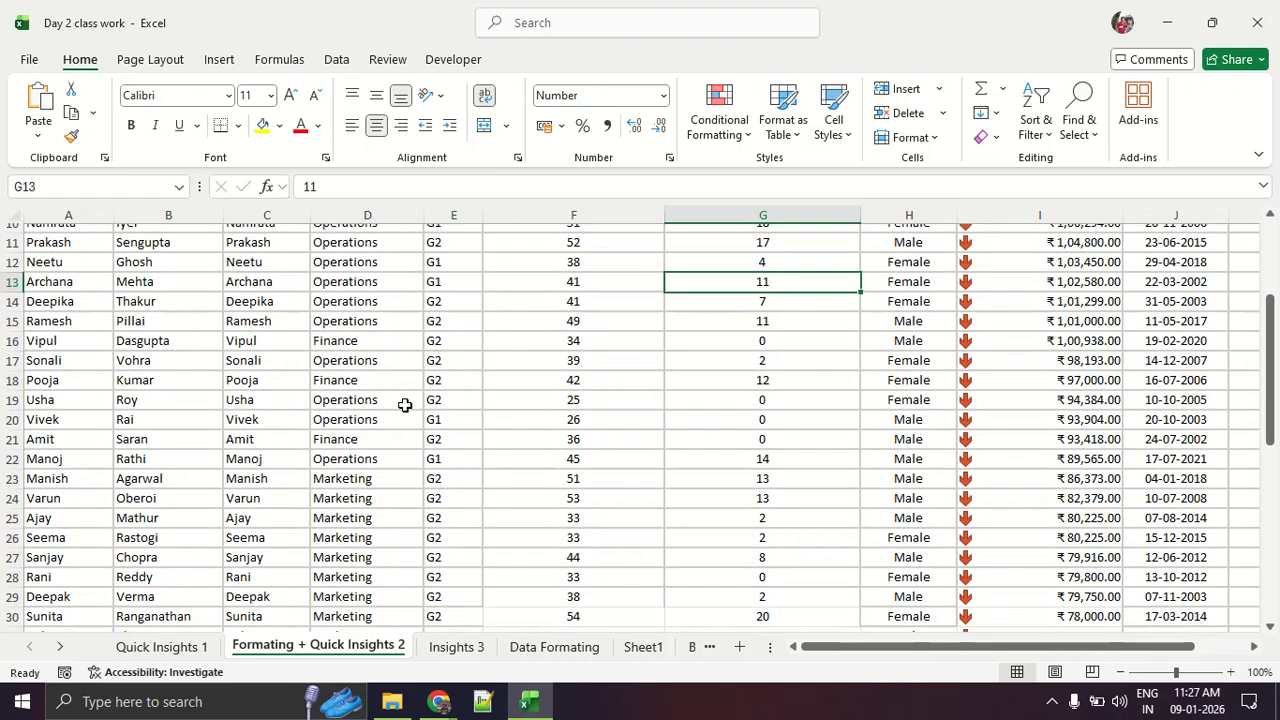
{"action": "left_click", "coordinate": [172, 647]}
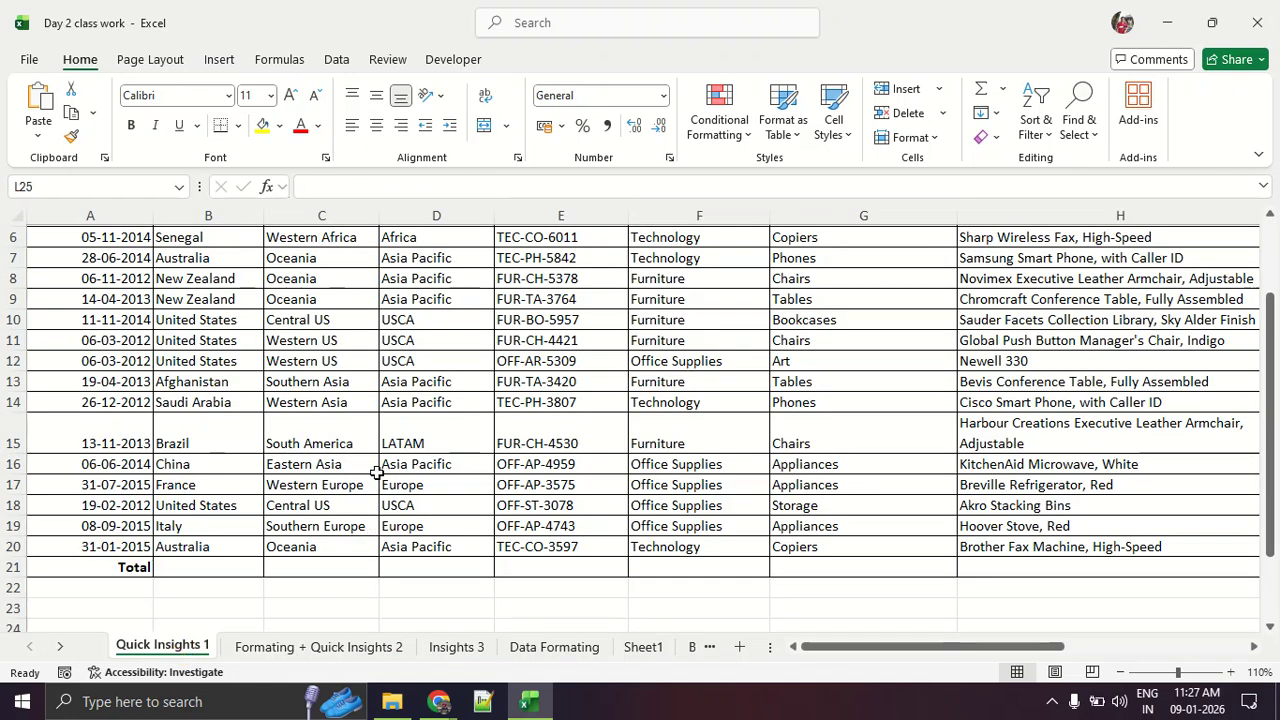
{"action": "scroll", "coordinate": [377, 472], "scroll_direction": "up", "scroll_amount": 2}
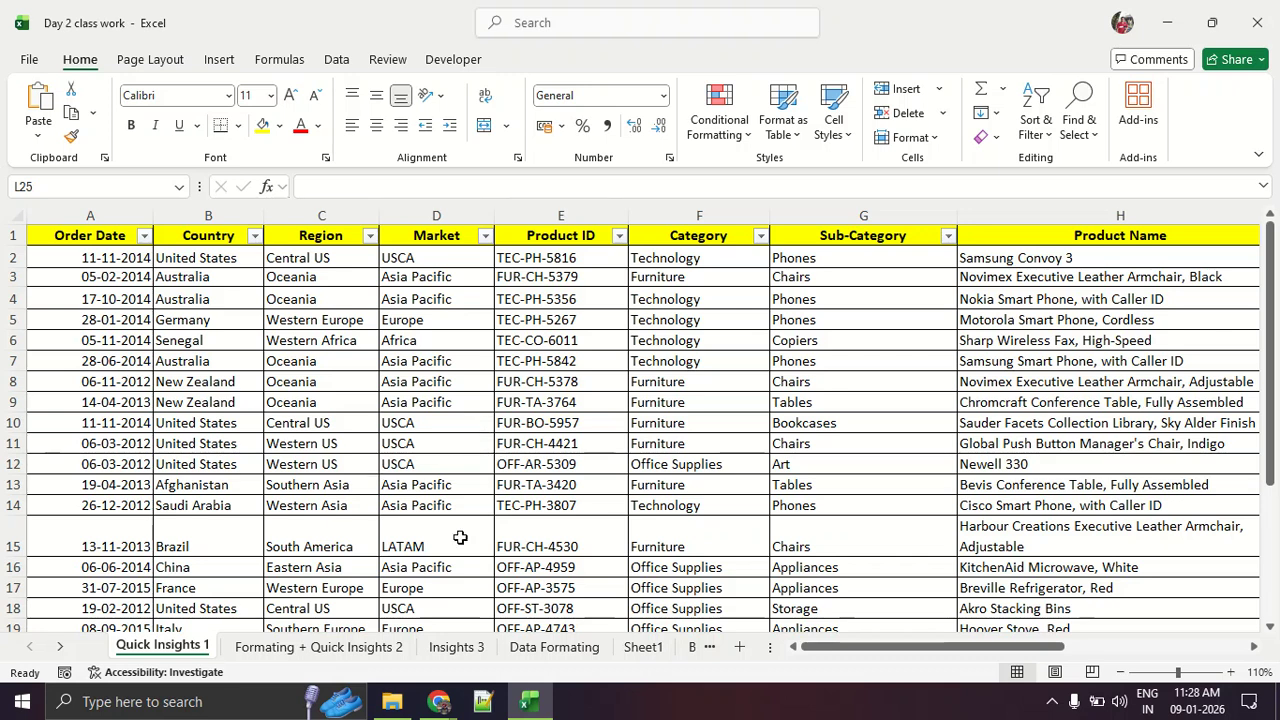
Look through the Insights 3, Data Formating and Formating + Quick Insights 2 sheets, then return to Quick Insights 1
{"action": "left_click", "coordinate": [458, 655]}
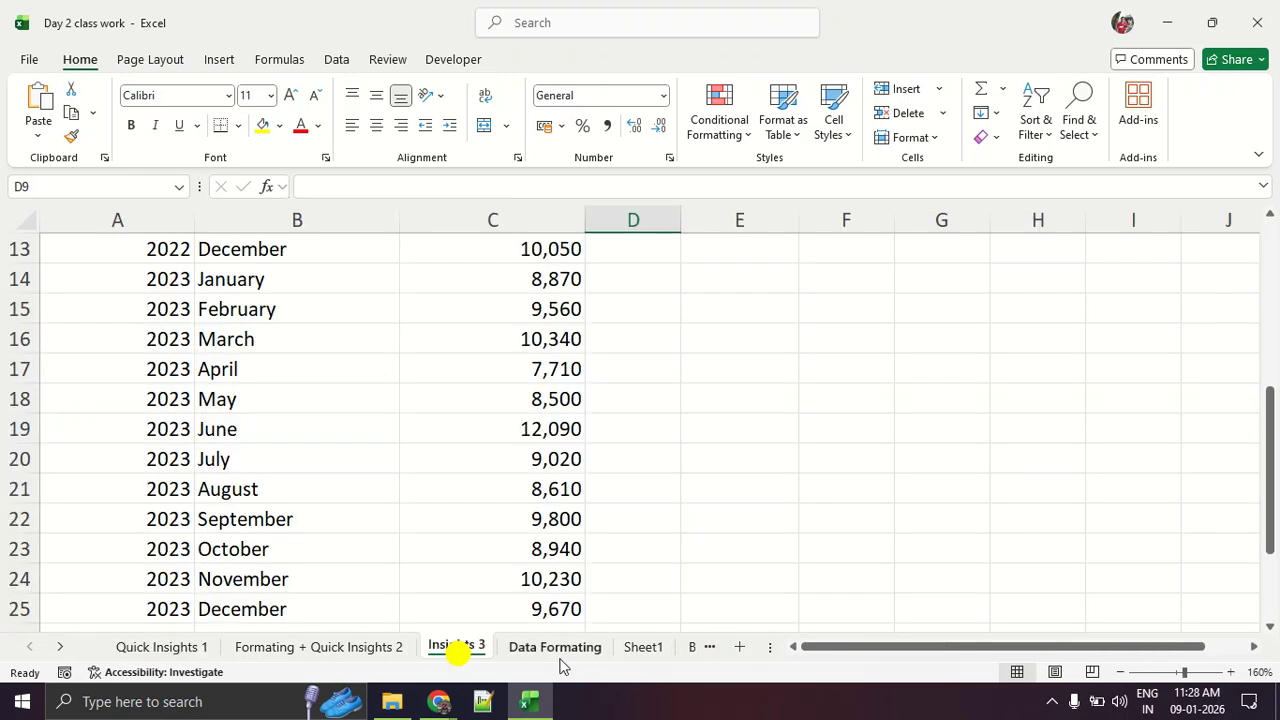
{"action": "left_click", "coordinate": [584, 650]}
{"action": "left_click", "coordinate": [348, 645]}
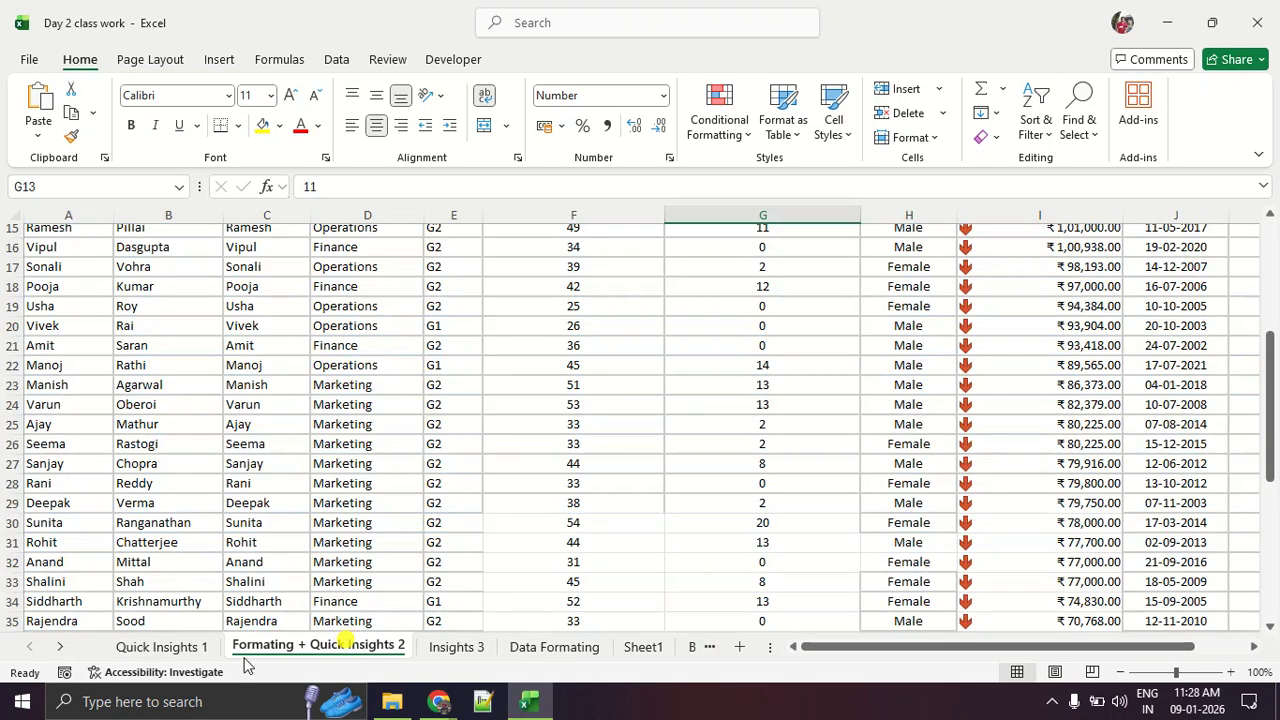
{"action": "left_click", "coordinate": [185, 648]}
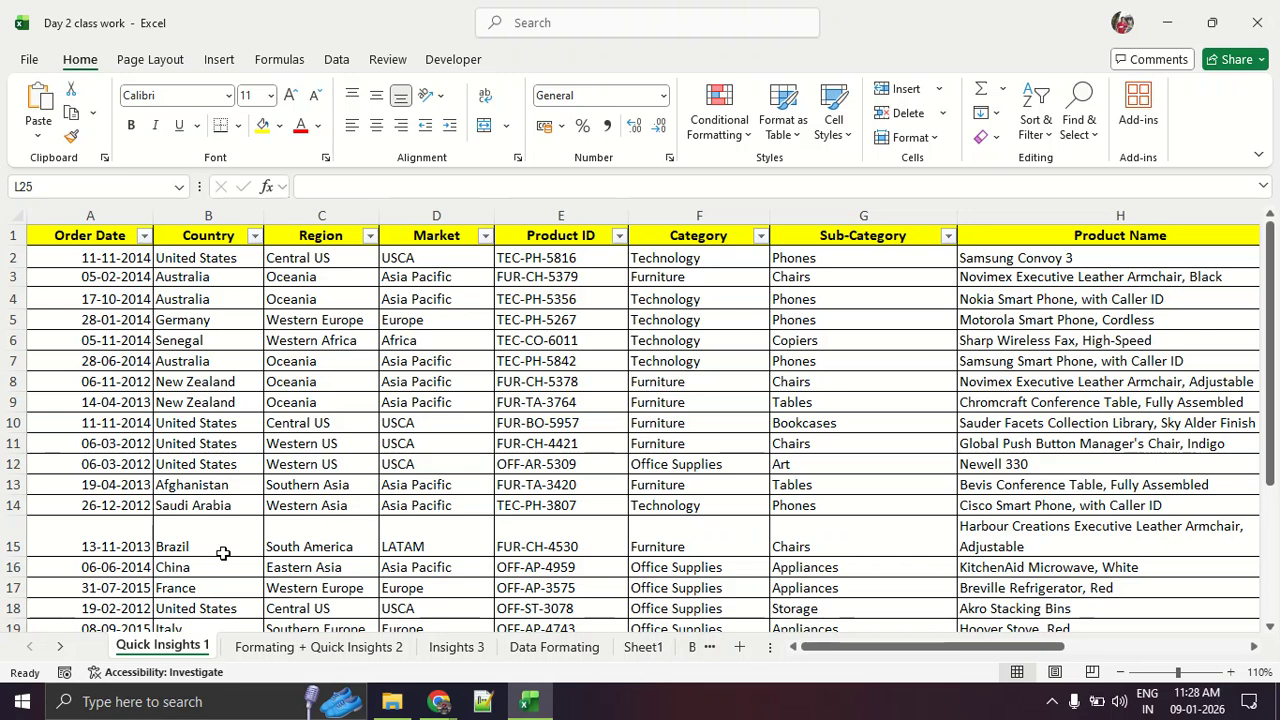
Switch to the Google Meet call in Chrome and close its participant list
{"action": "key", "text": "alt+Tab"}
{"action": "key", "text": "alt+Tab"}
{"action": "key", "text": "alt+Tab"}
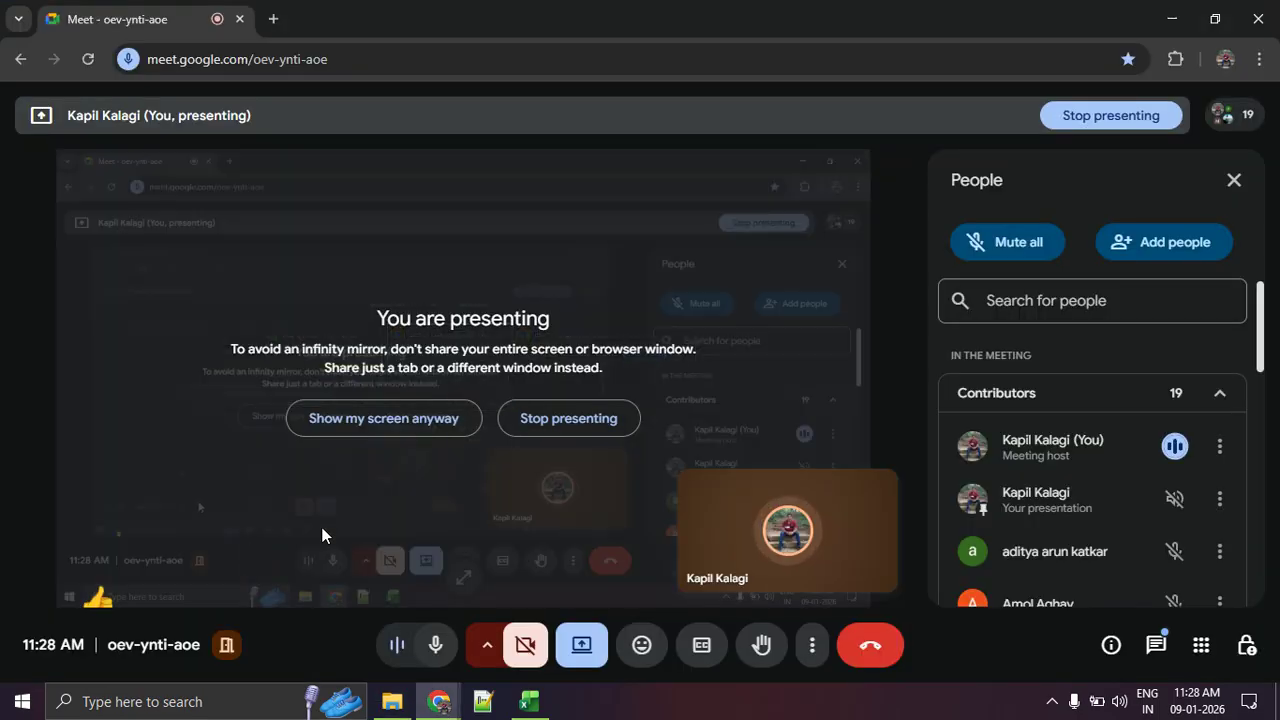
{"action": "left_click", "coordinate": [1232, 181]}
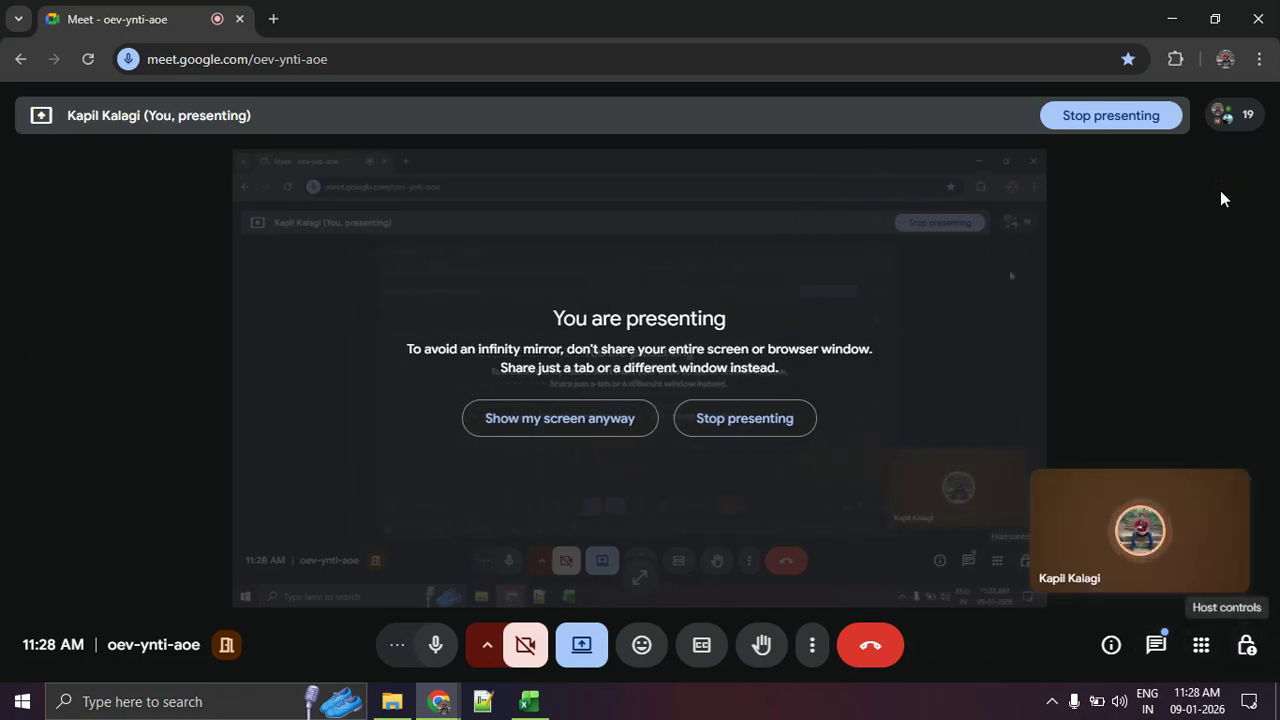
Review the full list of meeting participants and their microphone status, then leave the call view without any side panel
{"action": "left_click", "coordinate": [1225, 116]}
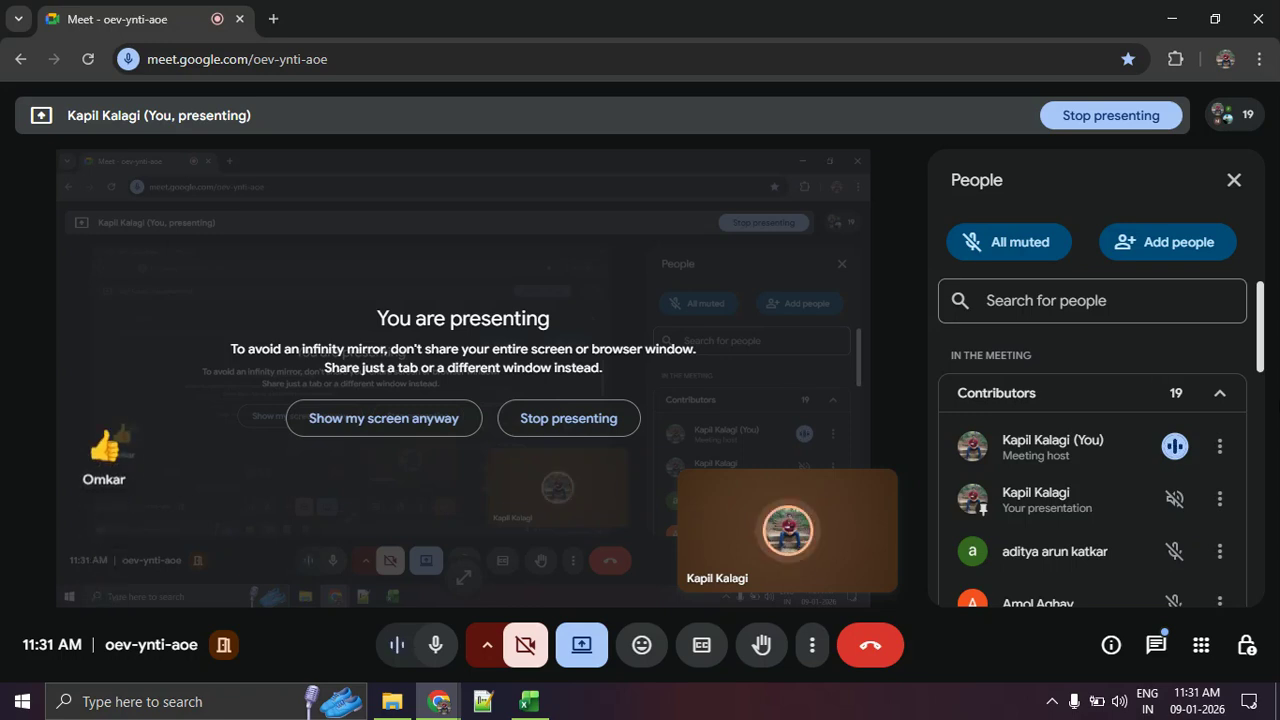
{"action": "scroll", "coordinate": [1146, 486], "scroll_direction": "down", "scroll_amount": 3}
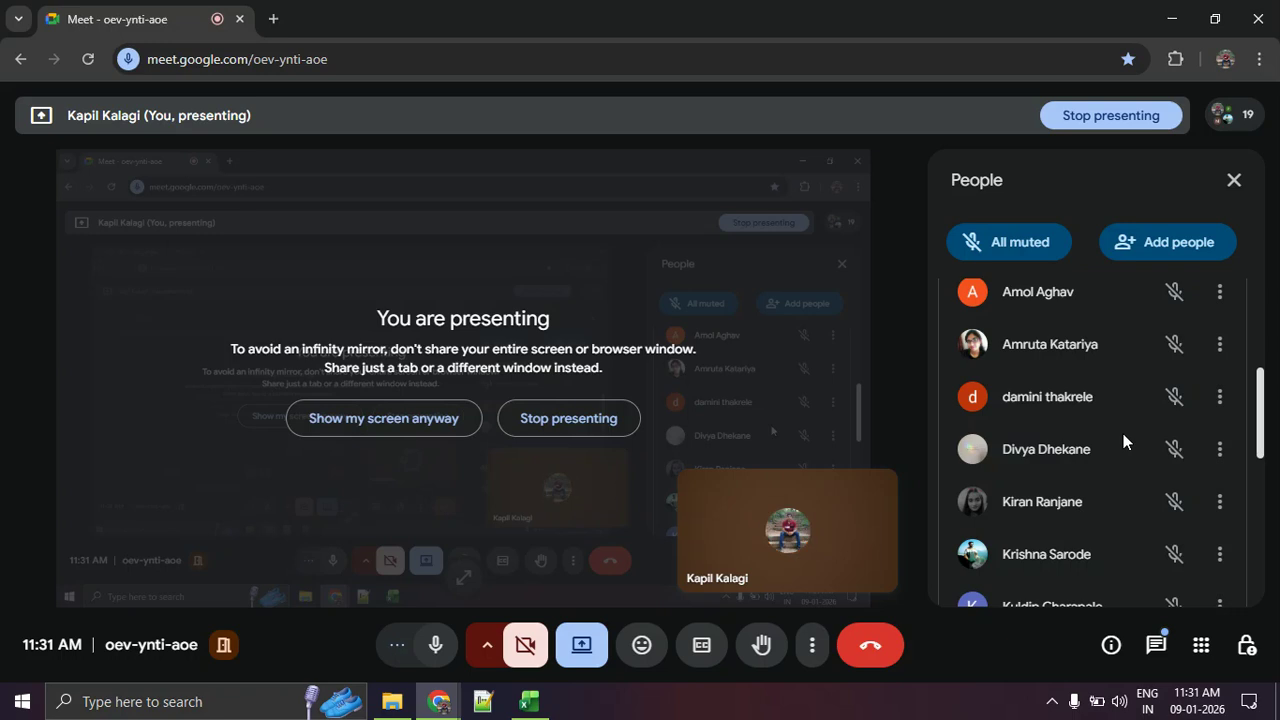
{"action": "scroll", "coordinate": [1123, 433], "scroll_direction": "up", "scroll_amount": 3}
{"action": "scroll", "coordinate": [1123, 433], "scroll_direction": "down", "scroll_amount": 5}
{"action": "scroll", "coordinate": [1123, 442], "scroll_direction": "down", "scroll_amount": 4}
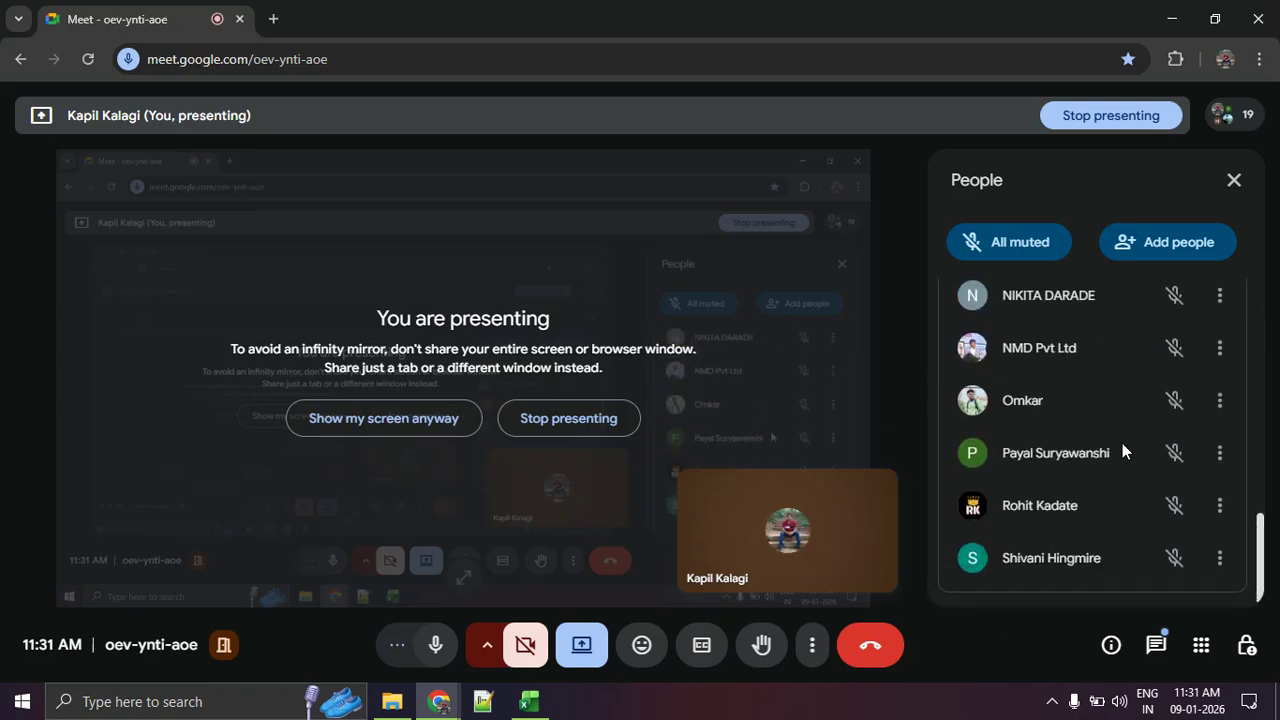
{"action": "scroll", "coordinate": [1122, 443], "scroll_direction": "up", "scroll_amount": 3}
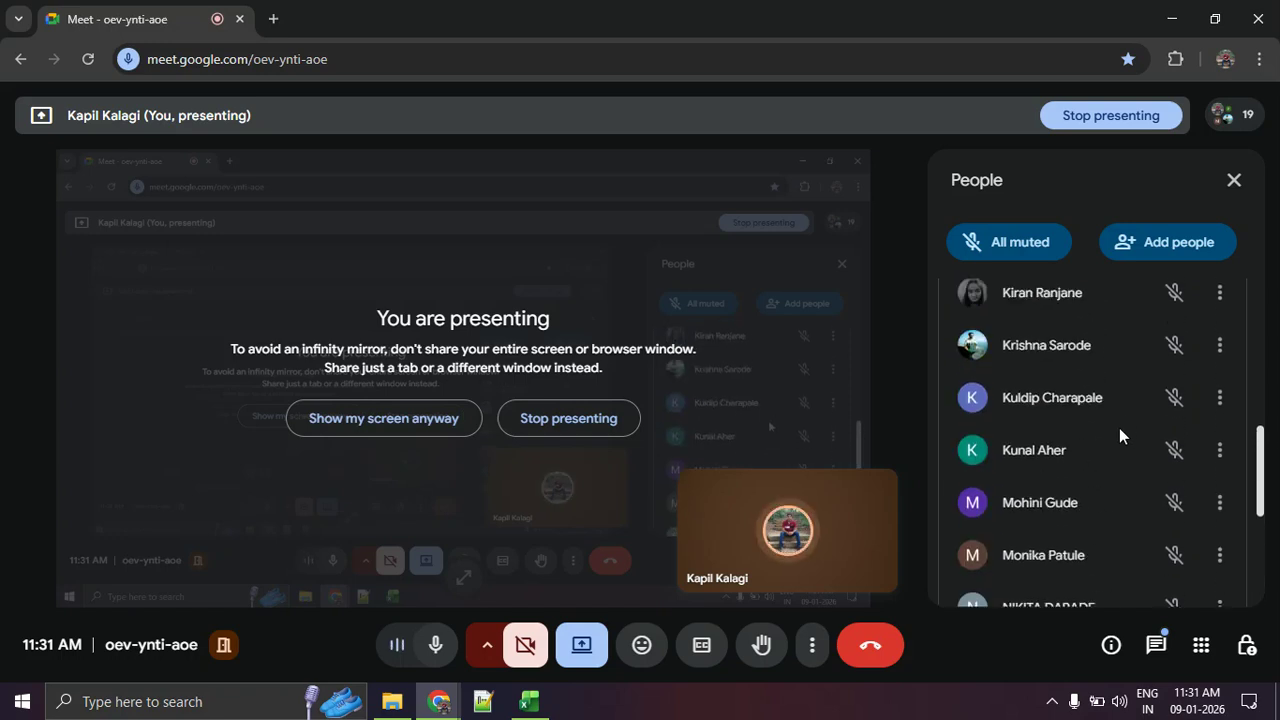
{"action": "scroll", "coordinate": [1120, 430], "scroll_direction": "up", "scroll_amount": 3}
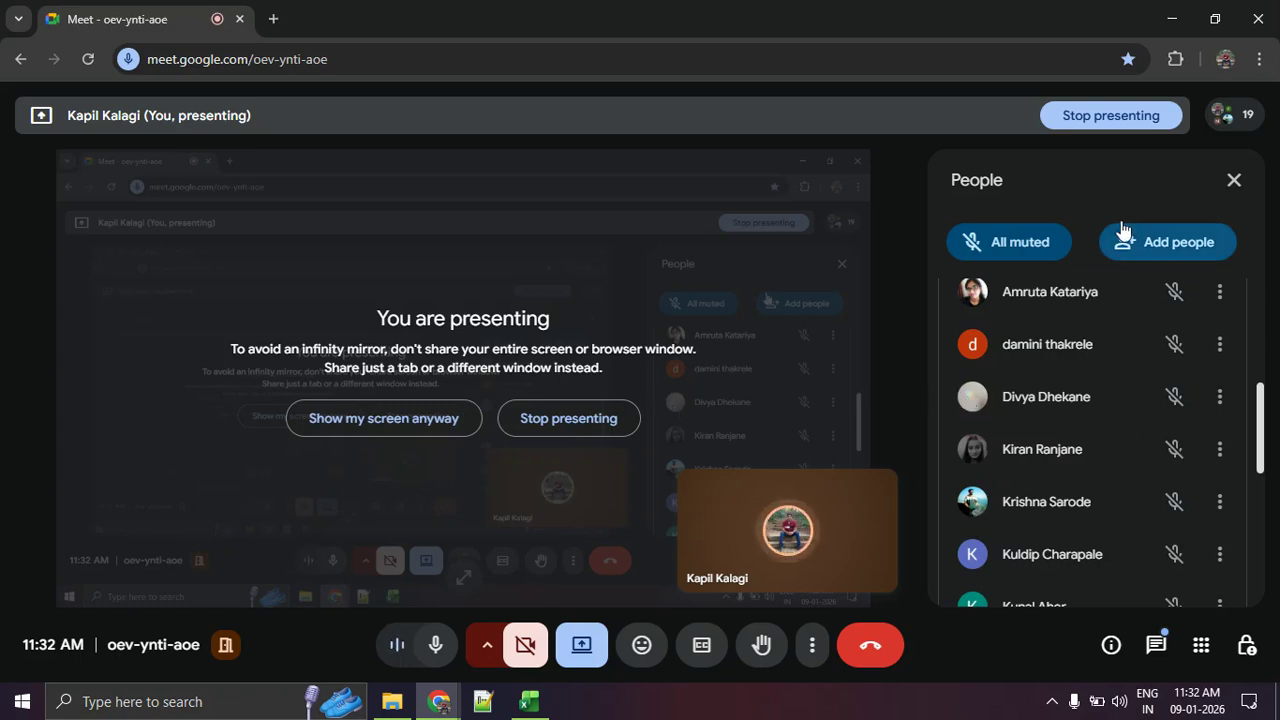
{"action": "left_click", "coordinate": [1223, 181]}
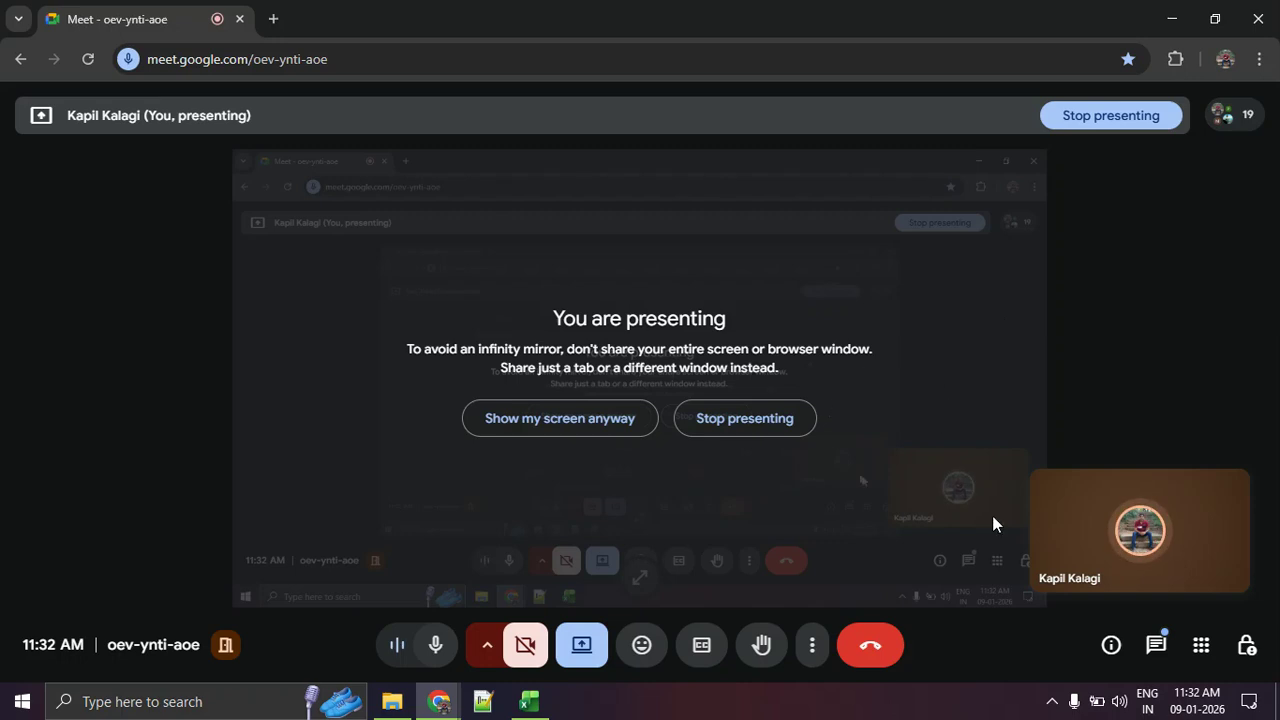
{"action": "left_click", "coordinate": [1111, 645]}
{"action": "left_click", "coordinate": [1234, 181]}
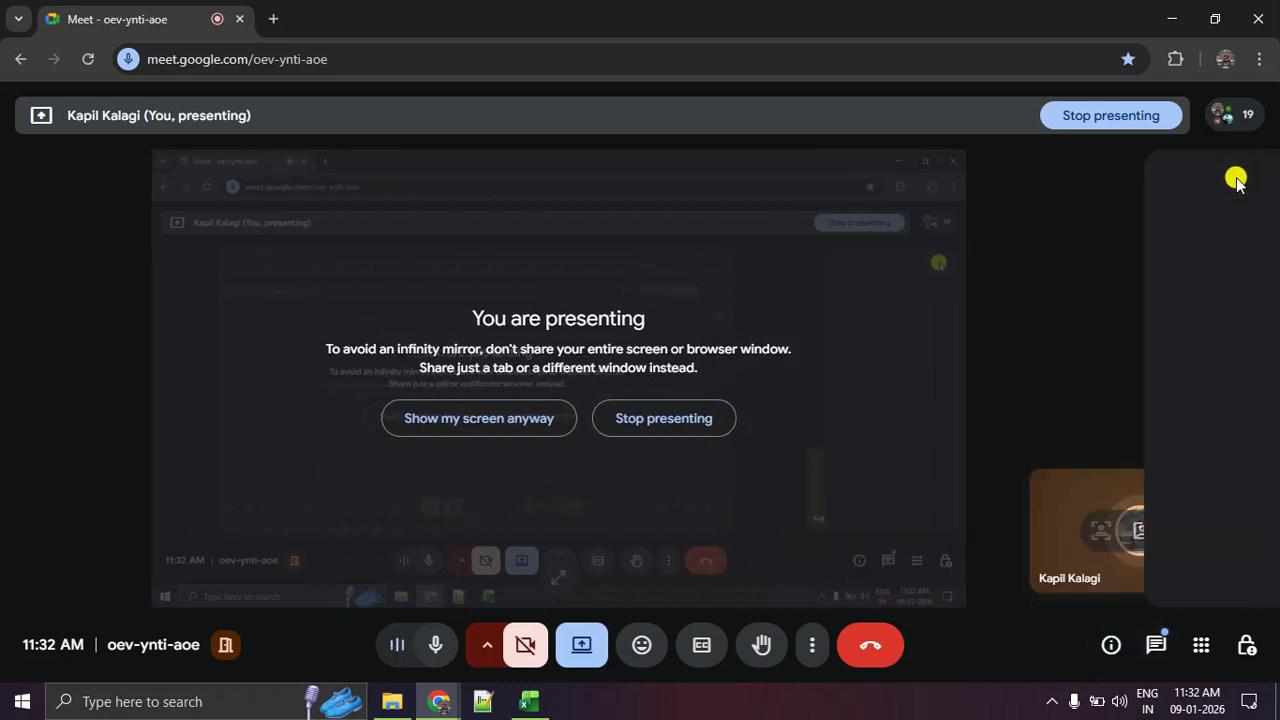